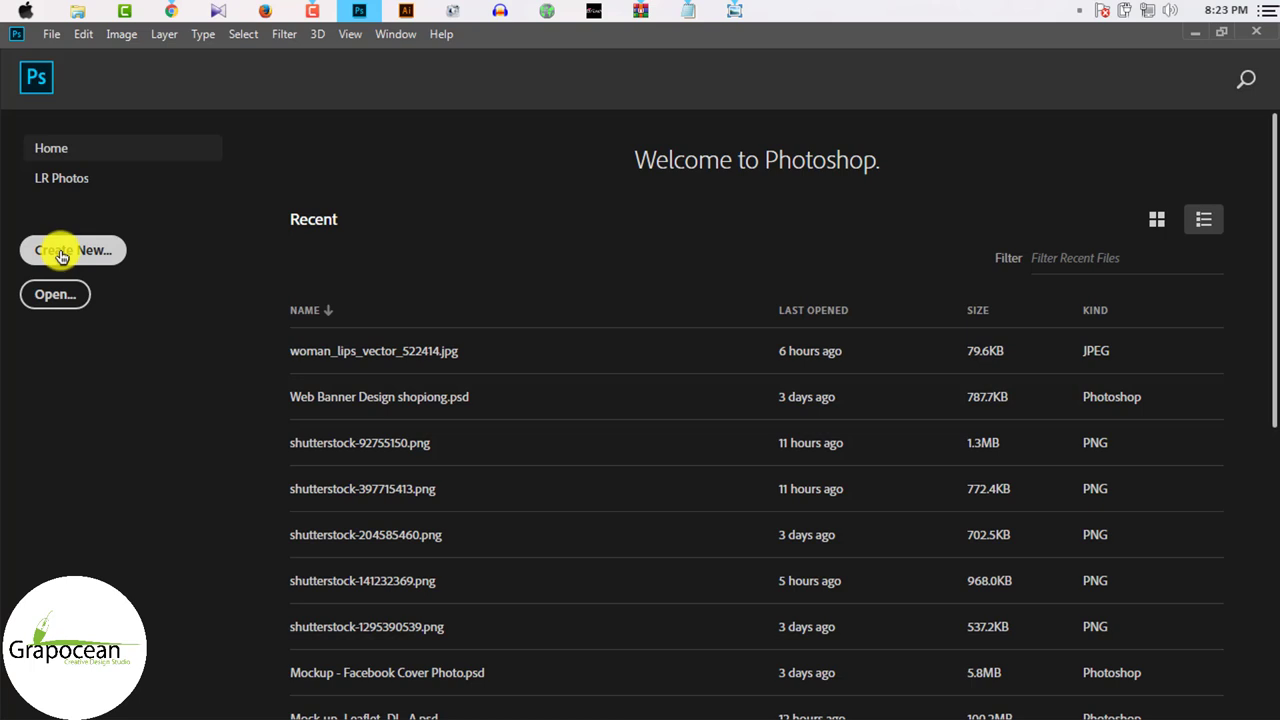
Step: Start a new document named 'Food Packaging Design'
{"action": "left_click", "coordinate": [61, 256]}
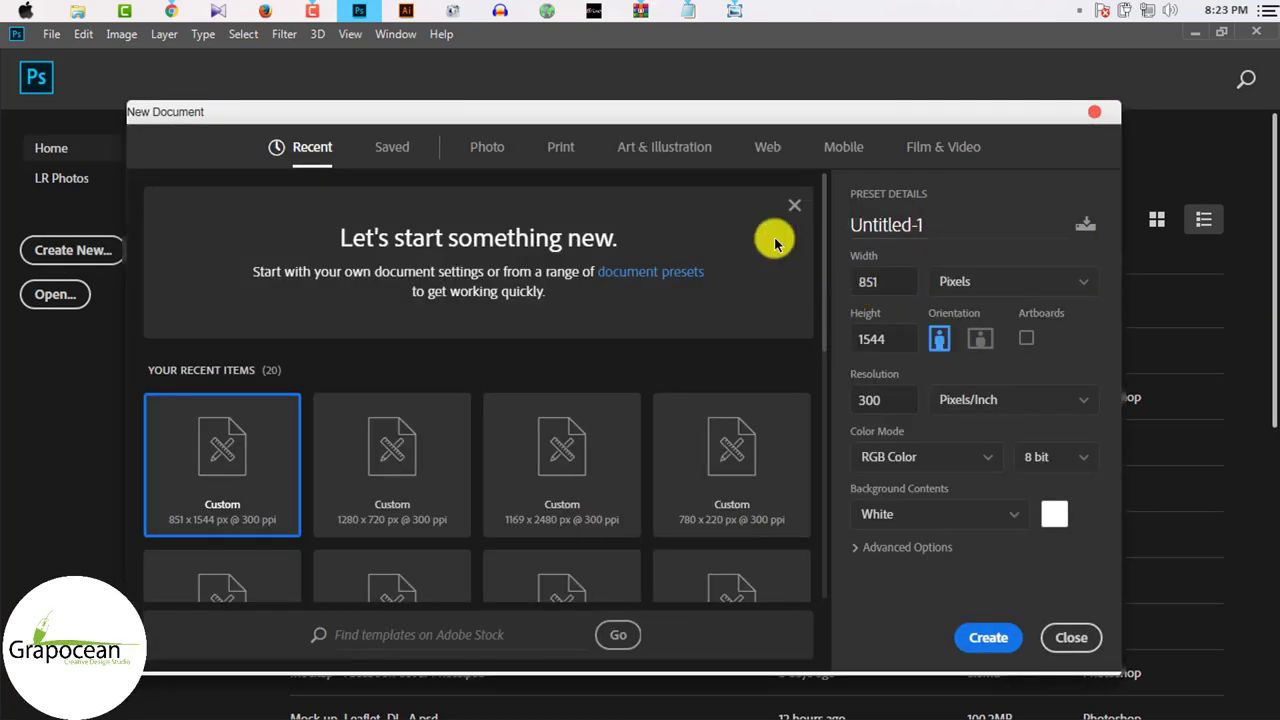
{"action": "type", "text": "J"}
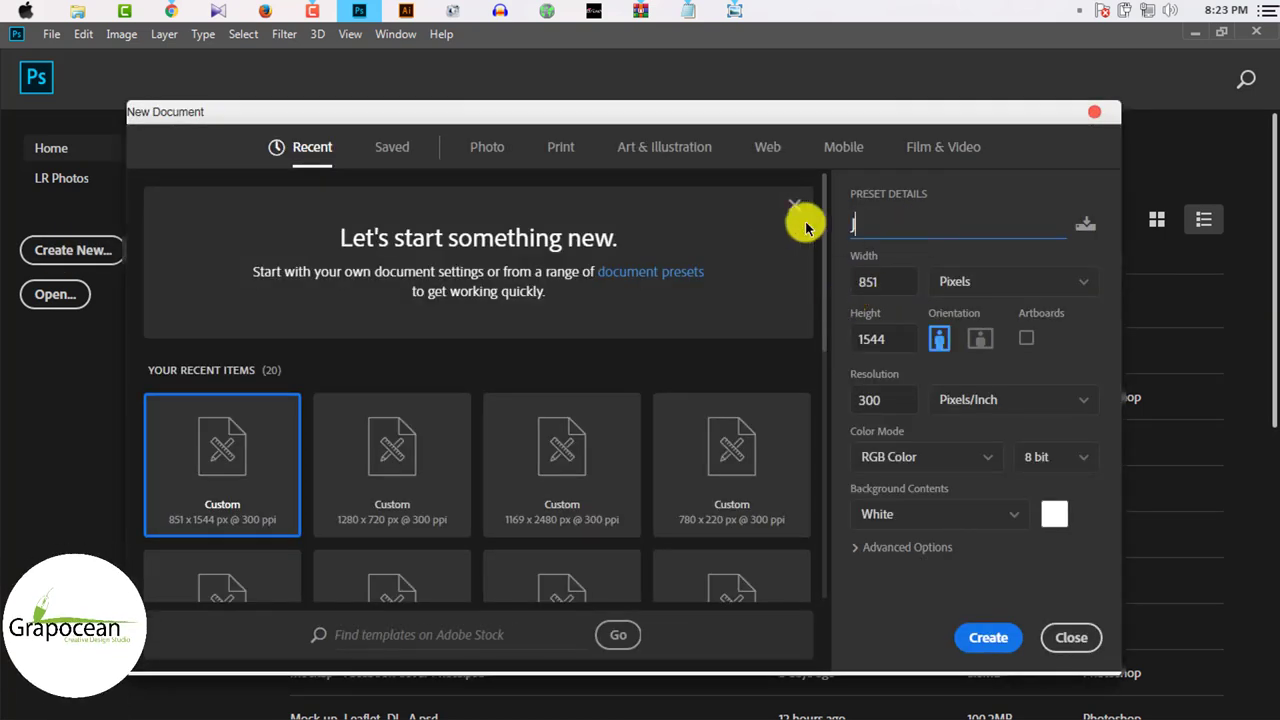
{"action": "type", "text": "u"}
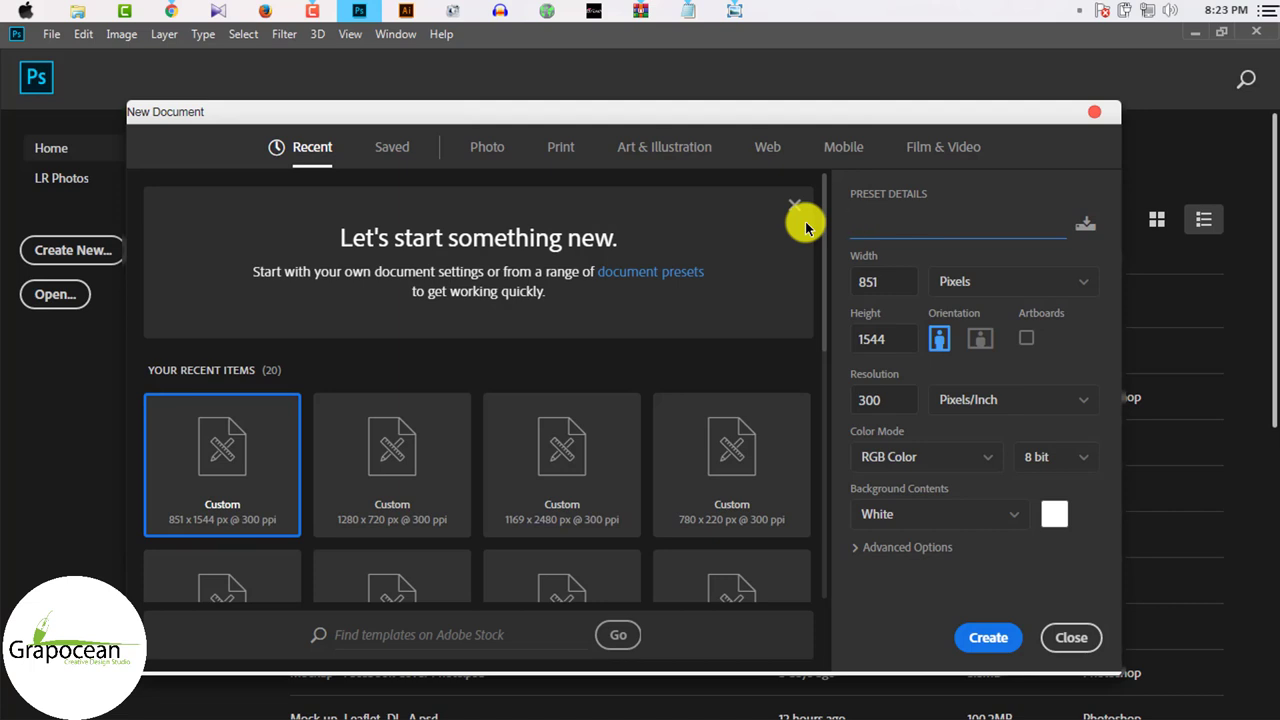
{"action": "type", "text": "Food Packa"}
{"action": "type", "text": "ging Design"}
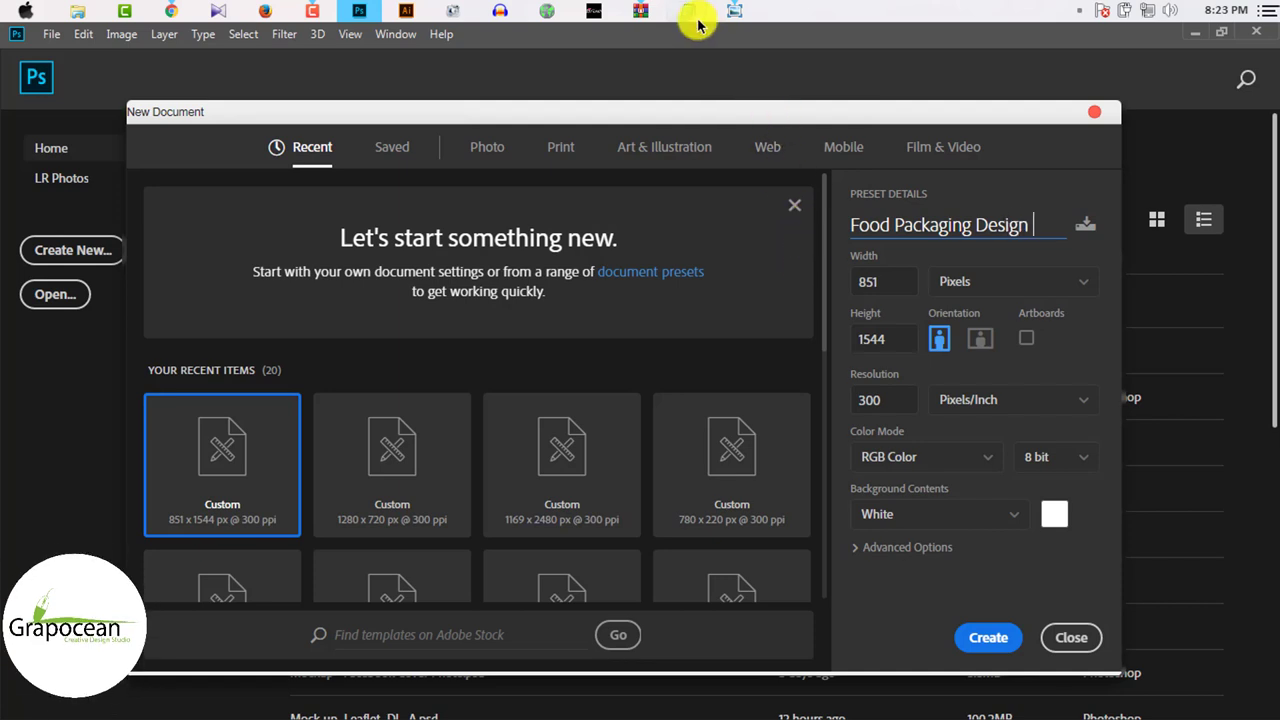
{"action": "right_click", "coordinate": [640, 11]}
{"action": "left_click", "coordinate": [600, 345]}
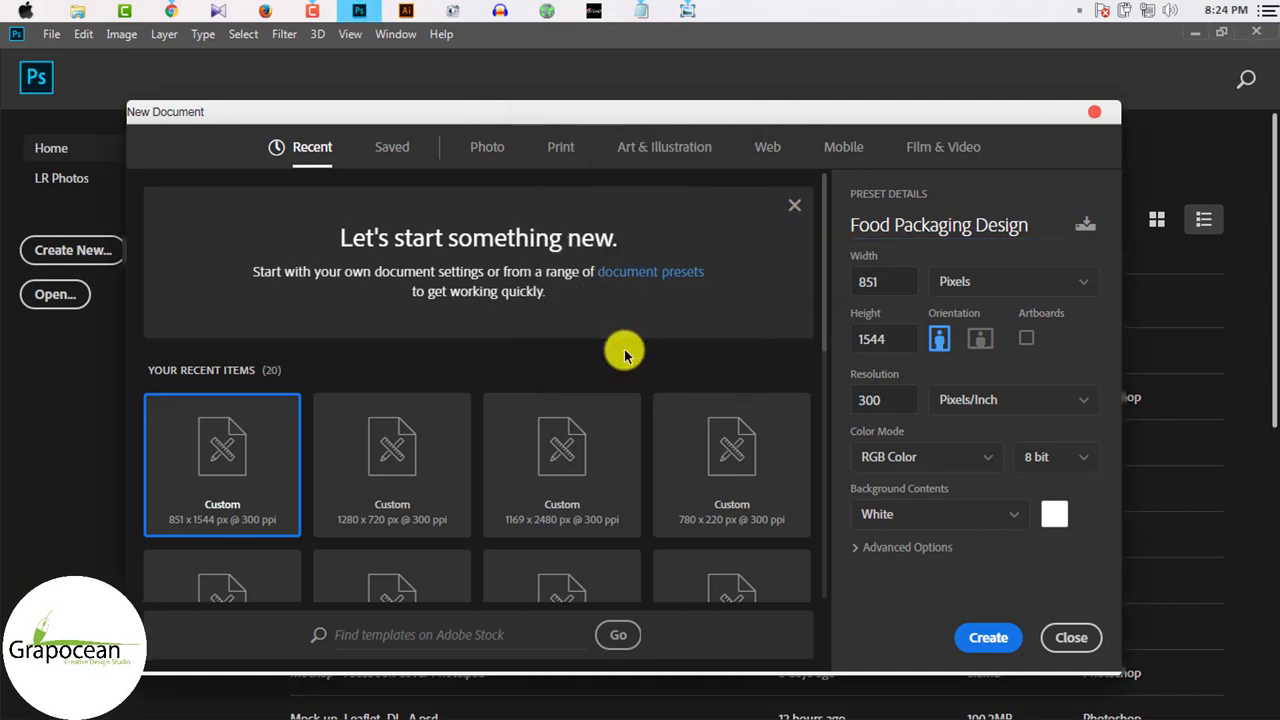
{"action": "left_click", "coordinate": [637, 14]}
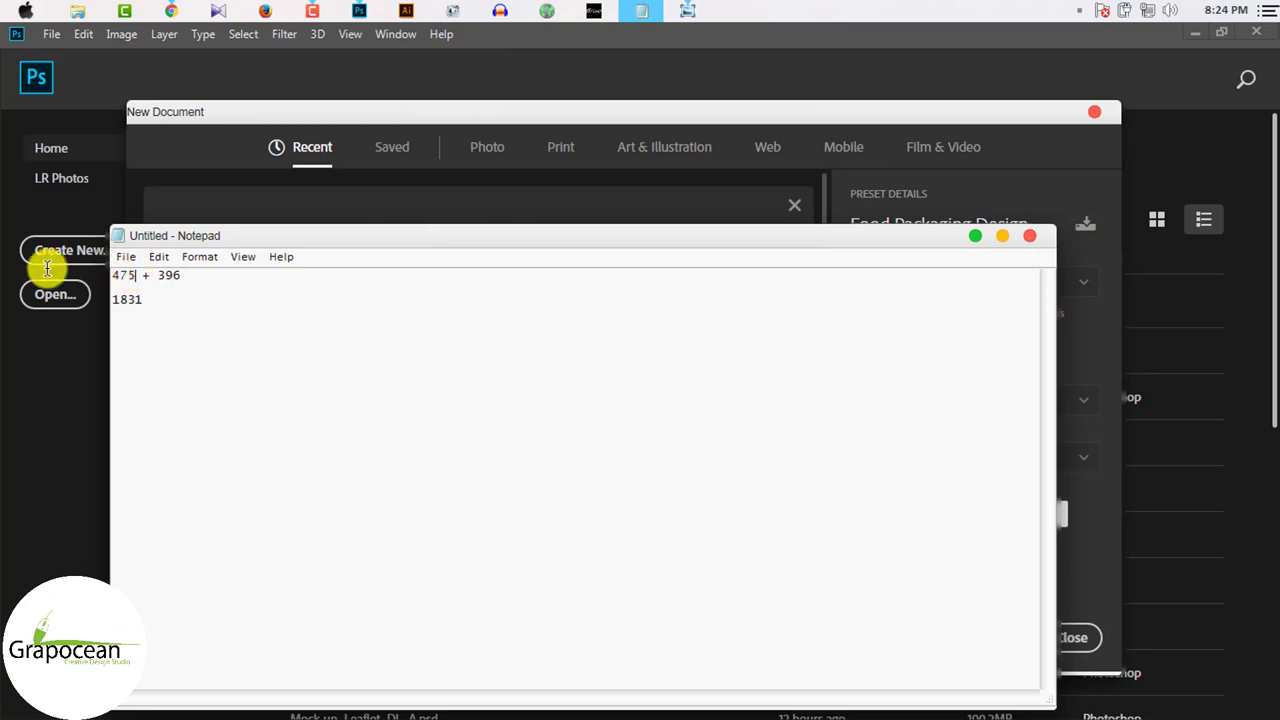
Step: Copy width 475 from the notes and create the 475 × 1831 px, 300 ppi document
{"action": "left_click_drag", "start_coordinate": [181, 275], "coordinate": [124, 276]}
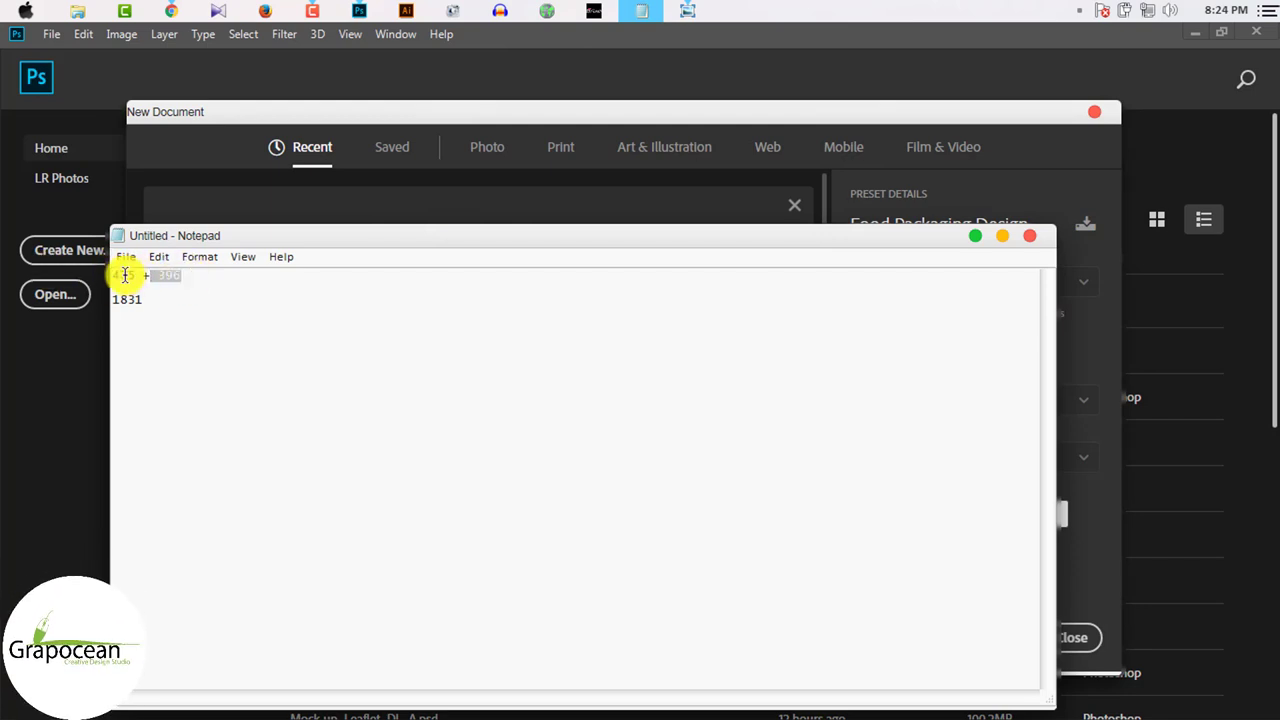
{"action": "right_click", "coordinate": [120, 276]}
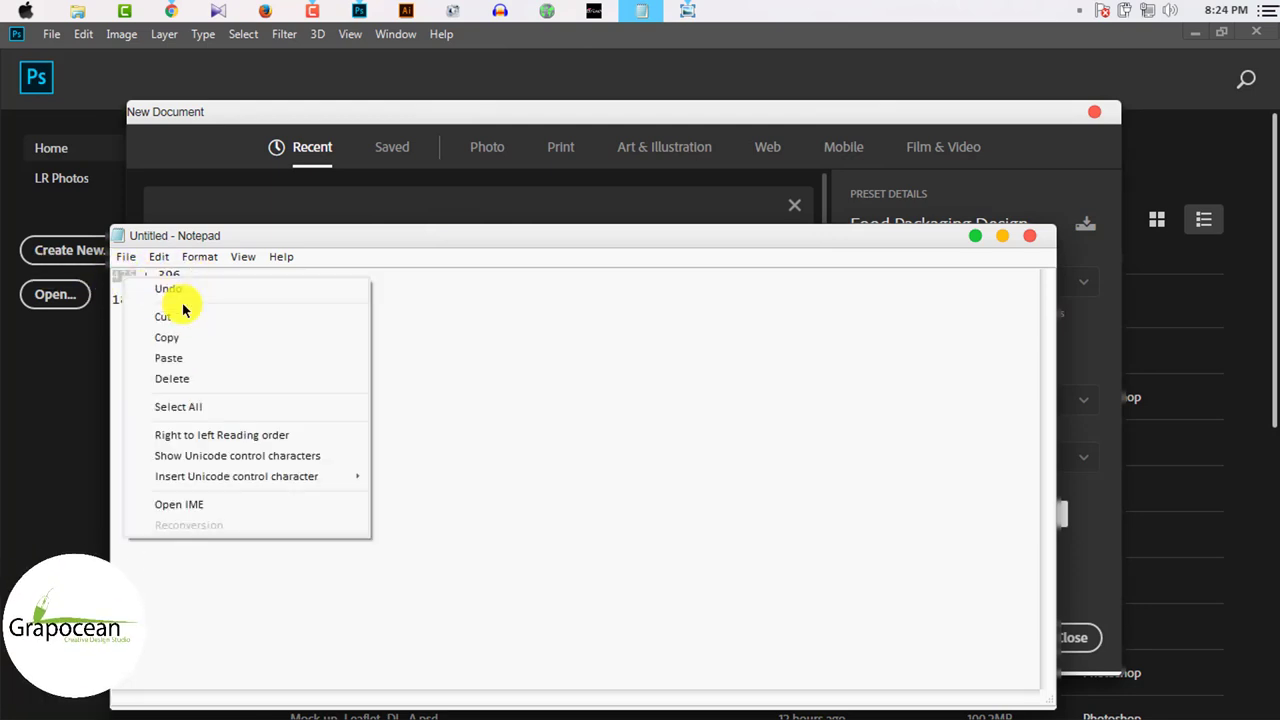
{"action": "left_click", "coordinate": [178, 337]}
{"action": "left_click", "coordinate": [1002, 236]}
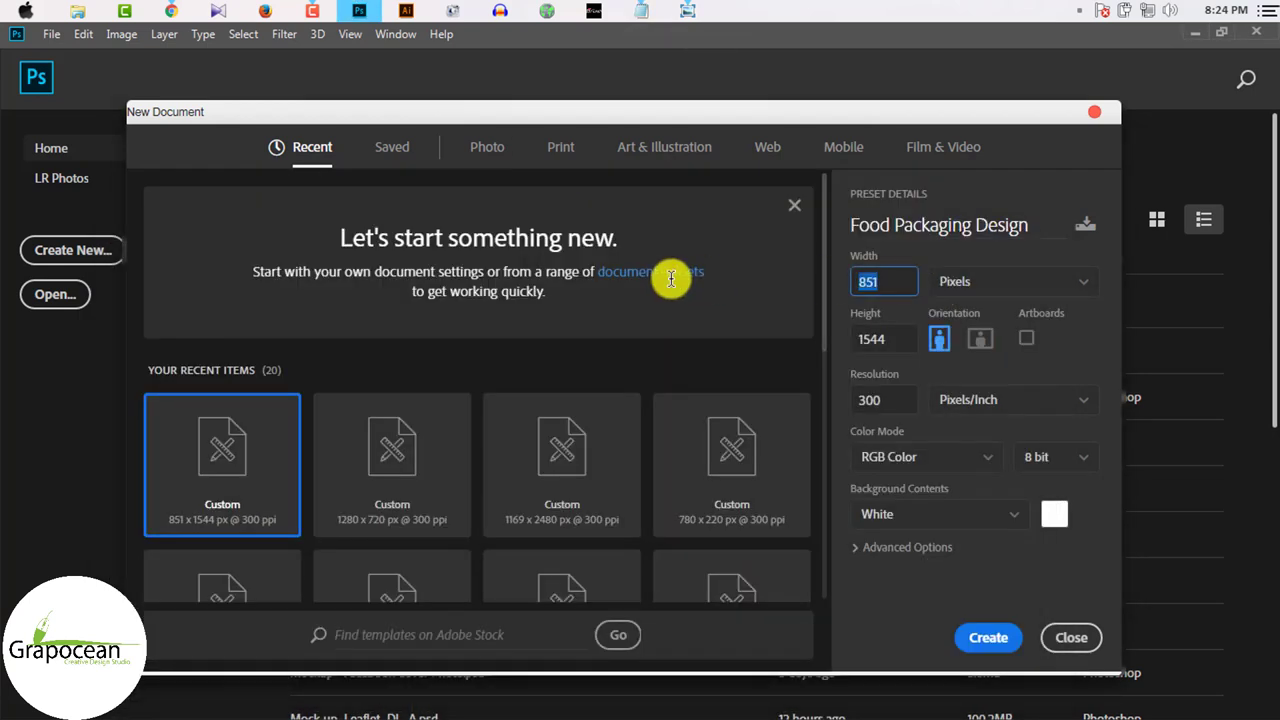
{"action": "key", "text": "ctrl+v"}
{"action": "left_click", "coordinate": [600, 65]}
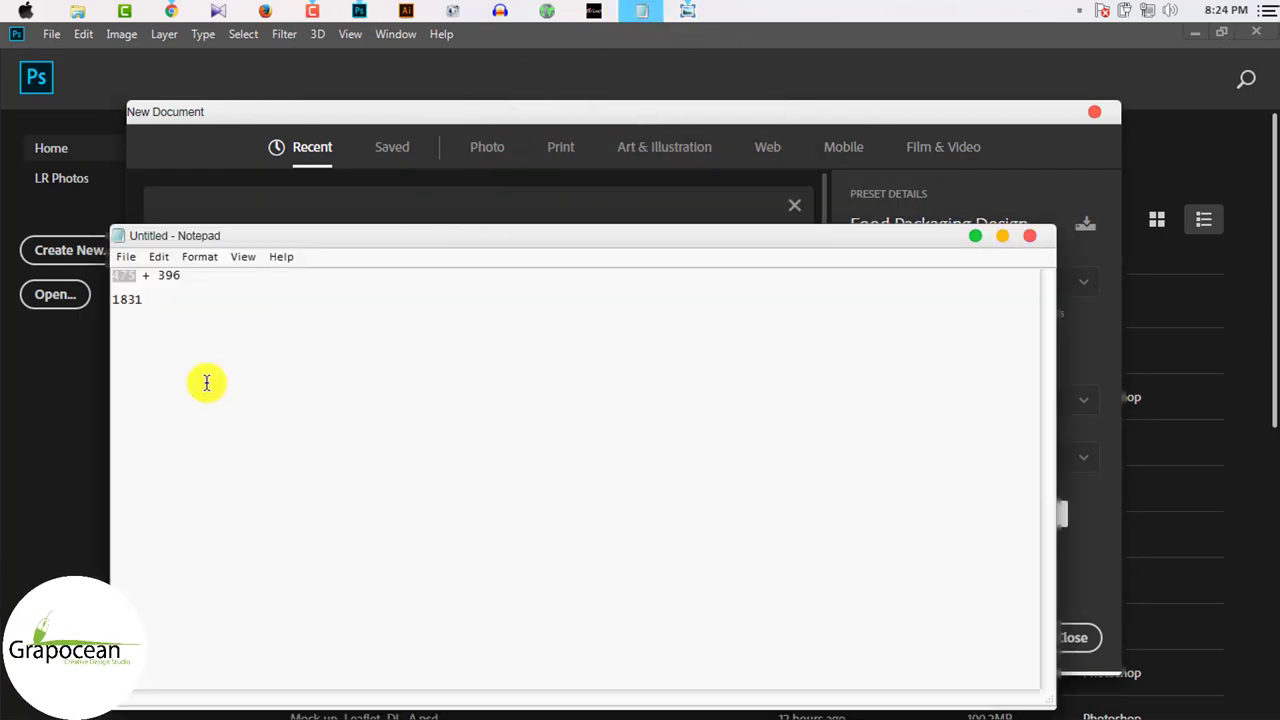
{"action": "left_click", "coordinate": [1002, 236]}
{"action": "type", "text": "1831"}
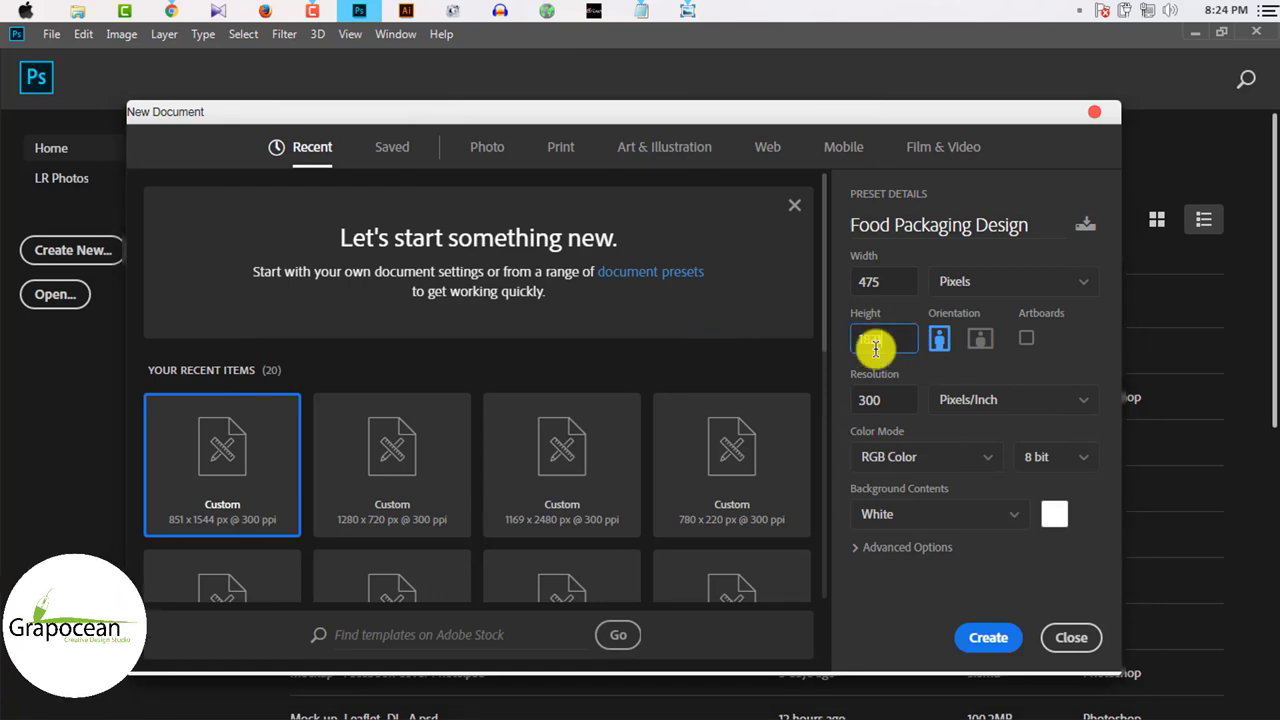
{"action": "left_click", "coordinate": [983, 642]}
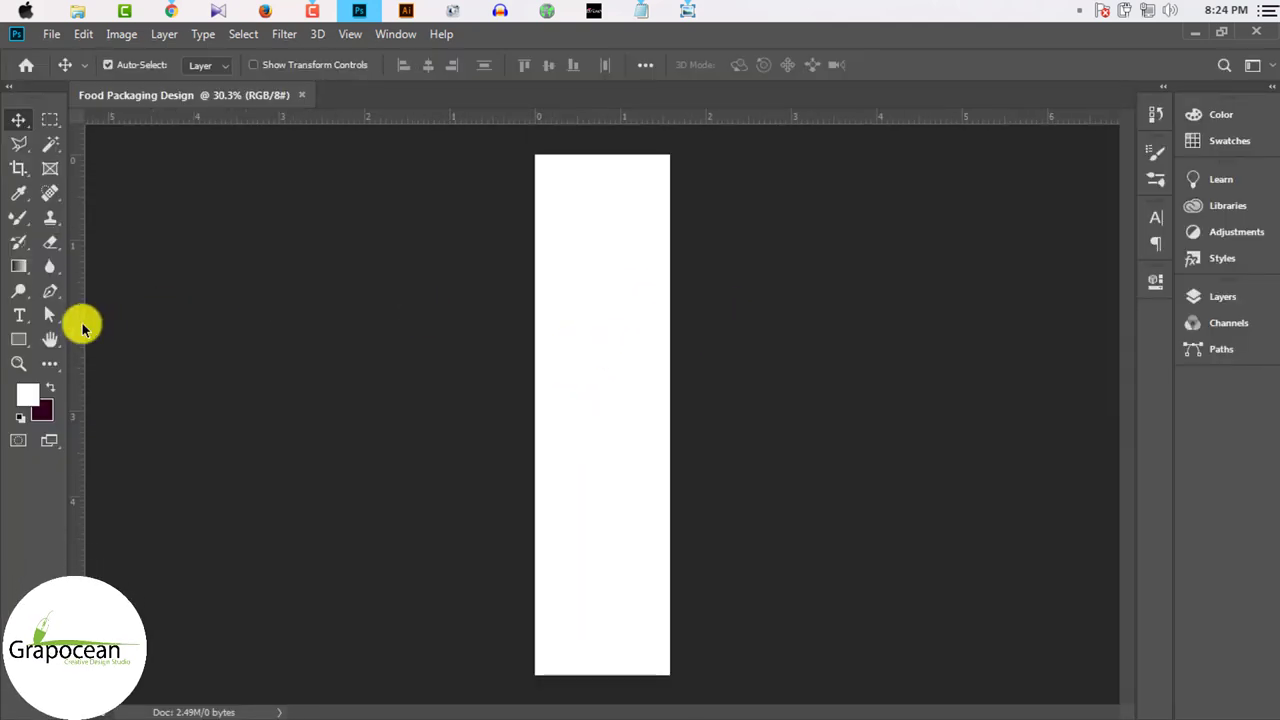
Step: Place guides on the canvas's left, right, top and bottom edges, then zoom out to 25%
{"action": "left_click_drag", "start_coordinate": [616, 352], "coordinate": [669, 352]}
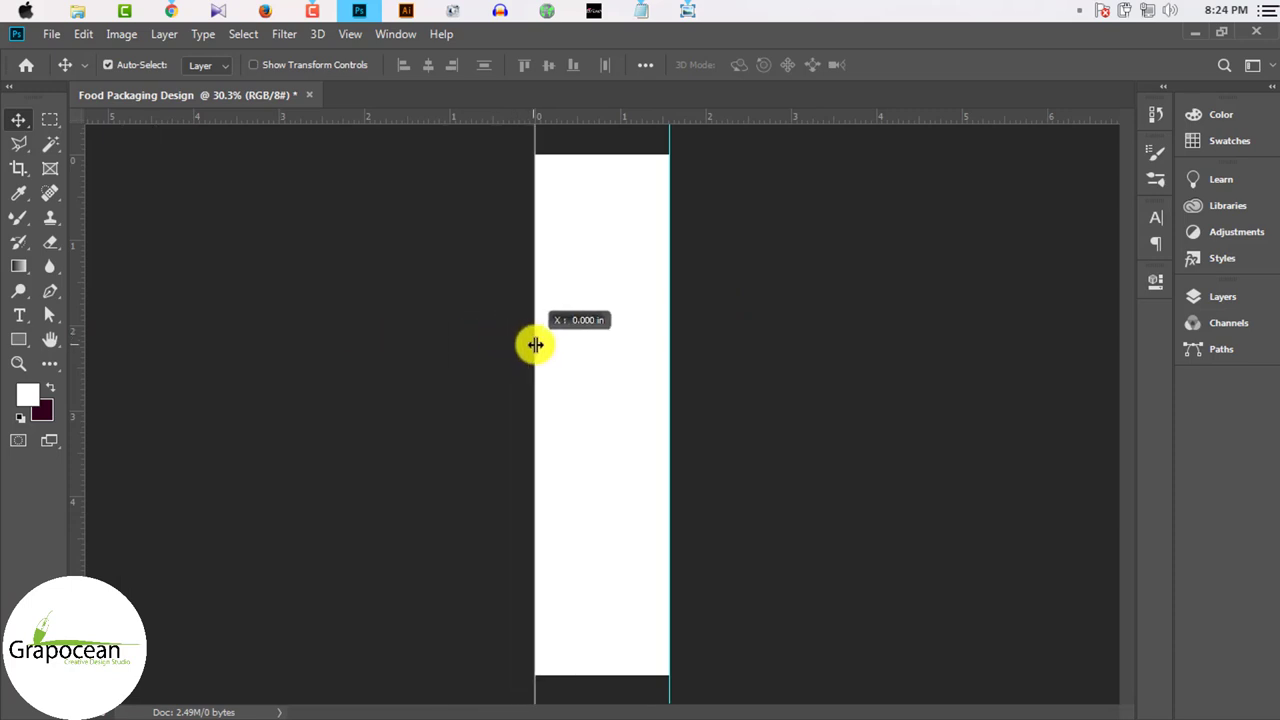
{"action": "left_click_drag", "start_coordinate": [441, 335], "coordinate": [535, 343]}
{"action": "left_click_drag", "start_coordinate": [635, 122], "coordinate": [631, 153]}
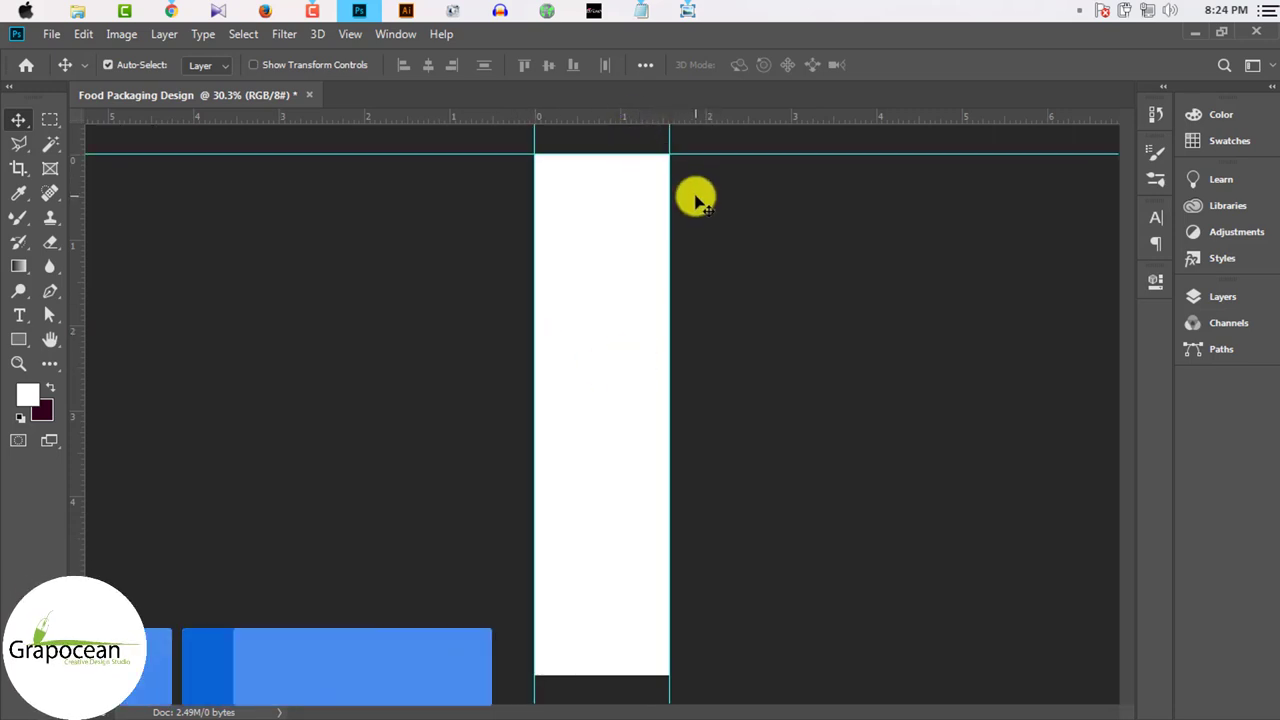
{"action": "left_click_drag", "start_coordinate": [680, 116], "coordinate": [715, 675]}
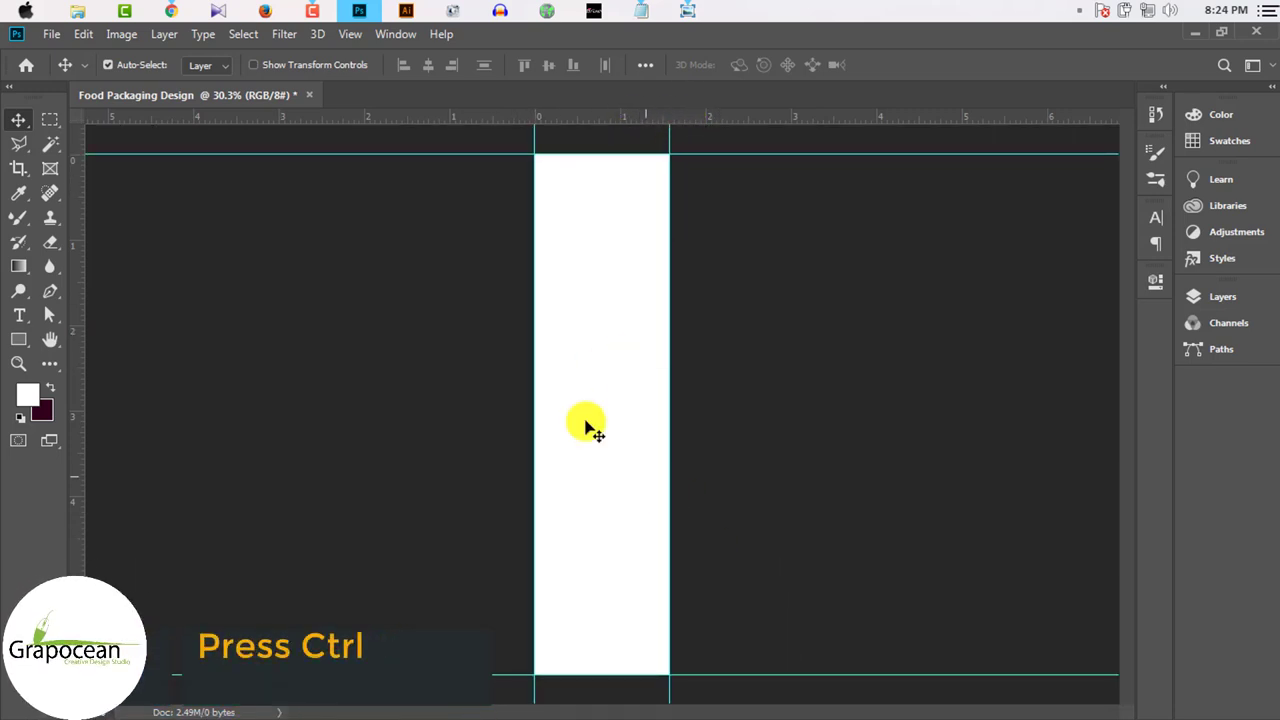
{"action": "key", "text": "ctrl+minus"}
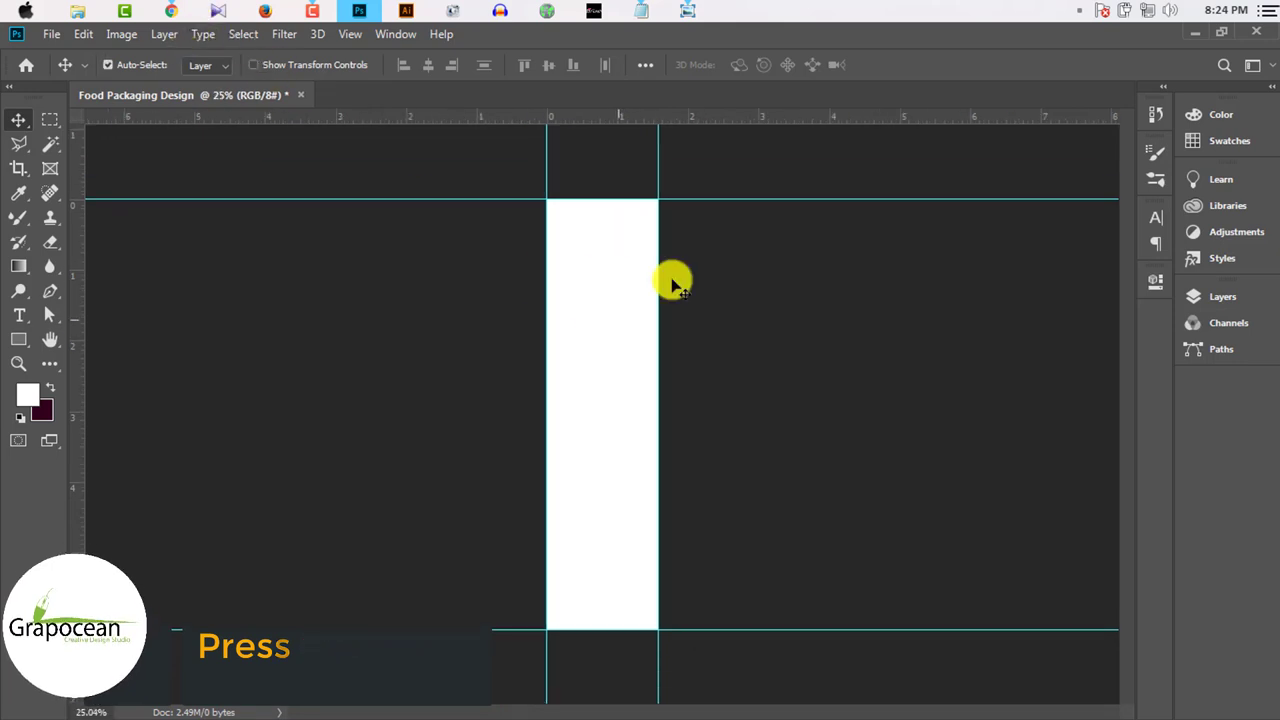
{"action": "left_click", "coordinate": [121, 36]}
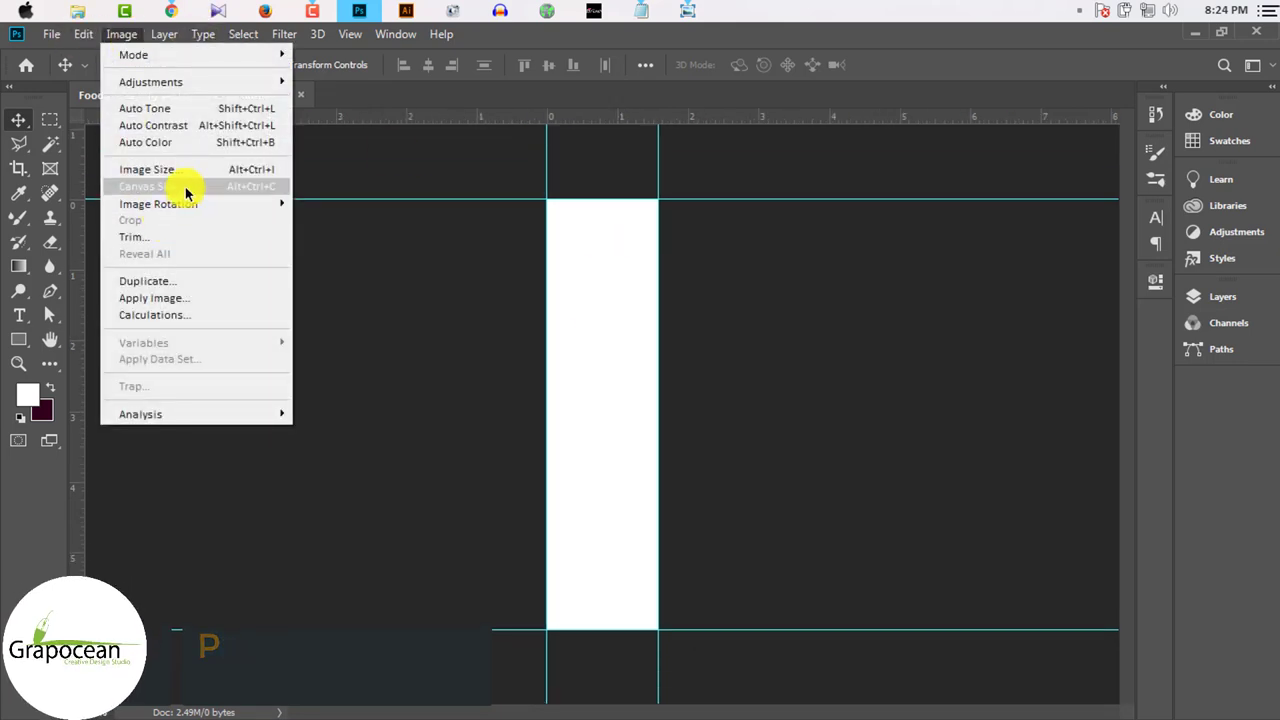
Step: Check the current dimensions in Image Size, then cancel without changes
{"action": "left_click", "coordinate": [160, 170]}
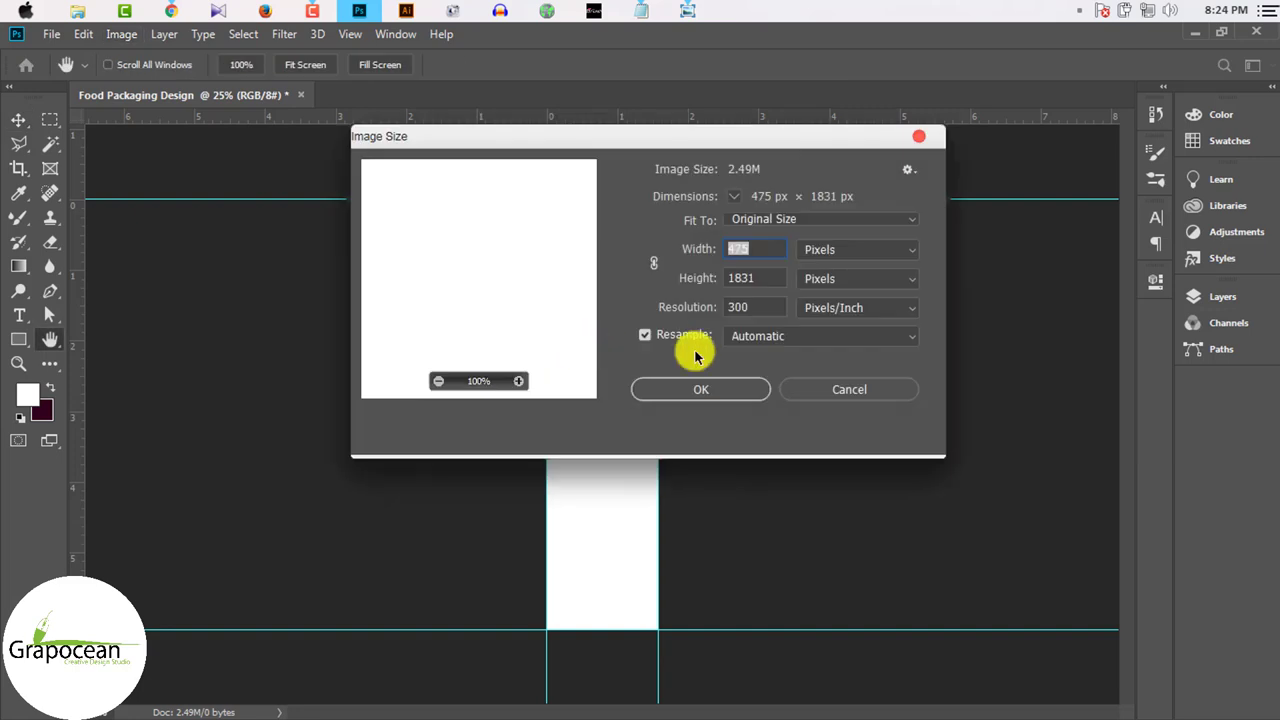
{"action": "left_click", "coordinate": [926, 148]}
{"action": "left_click", "coordinate": [121, 34]}
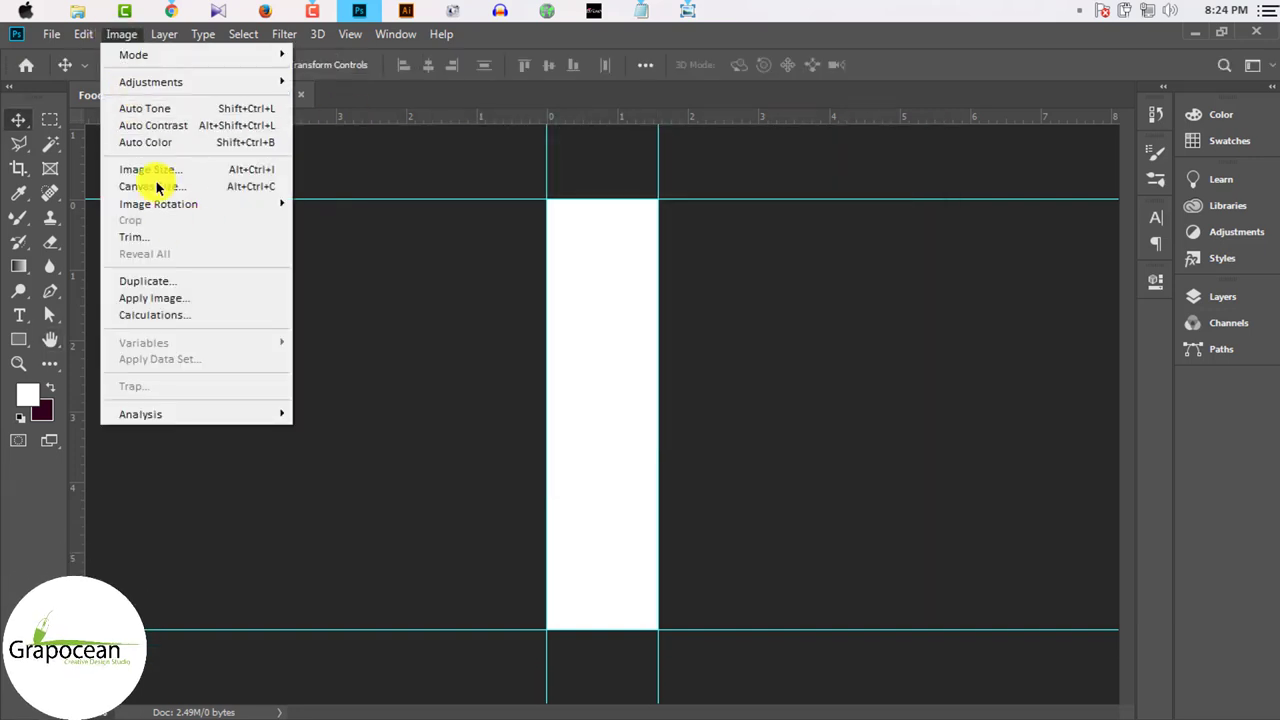
{"action": "left_click", "coordinate": [169, 187]}
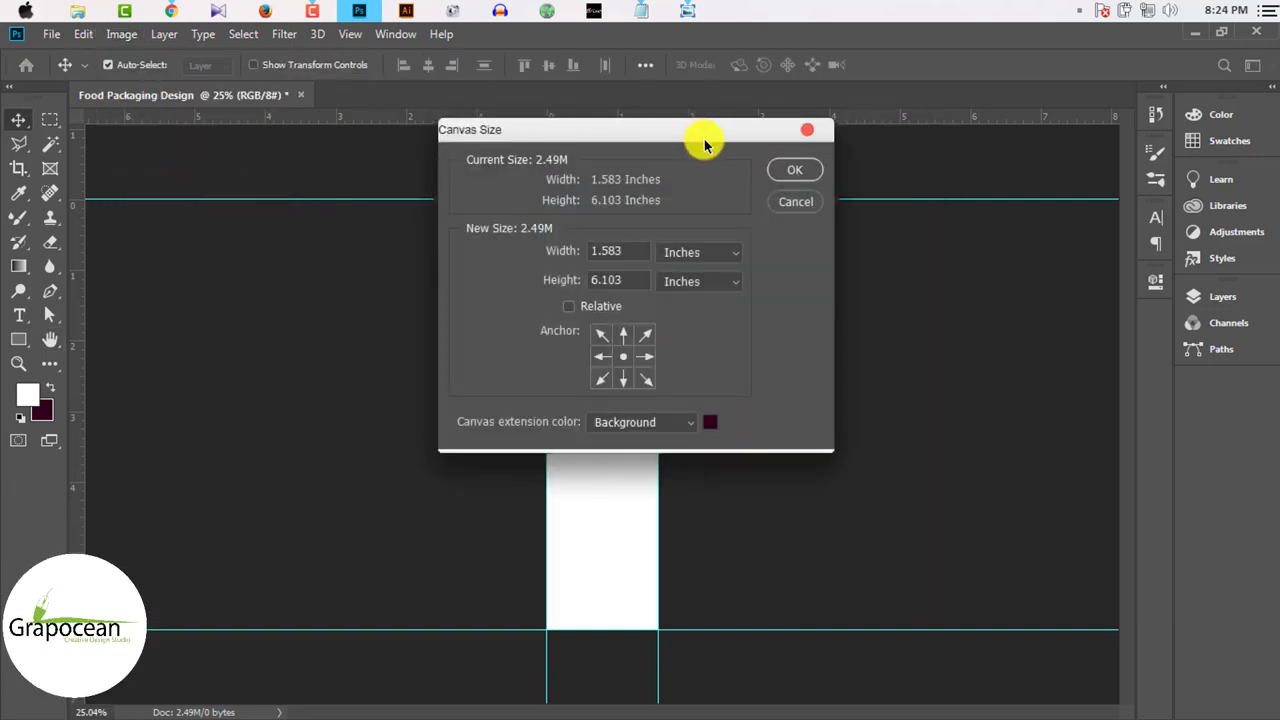
Step: Anchor Canvas Size on the middle-left in pixels, and select 396 in the Notepad sums
{"action": "left_click_drag", "start_coordinate": [714, 134], "coordinate": [1051, 186]}
{"action": "left_click", "coordinate": [935, 404]}
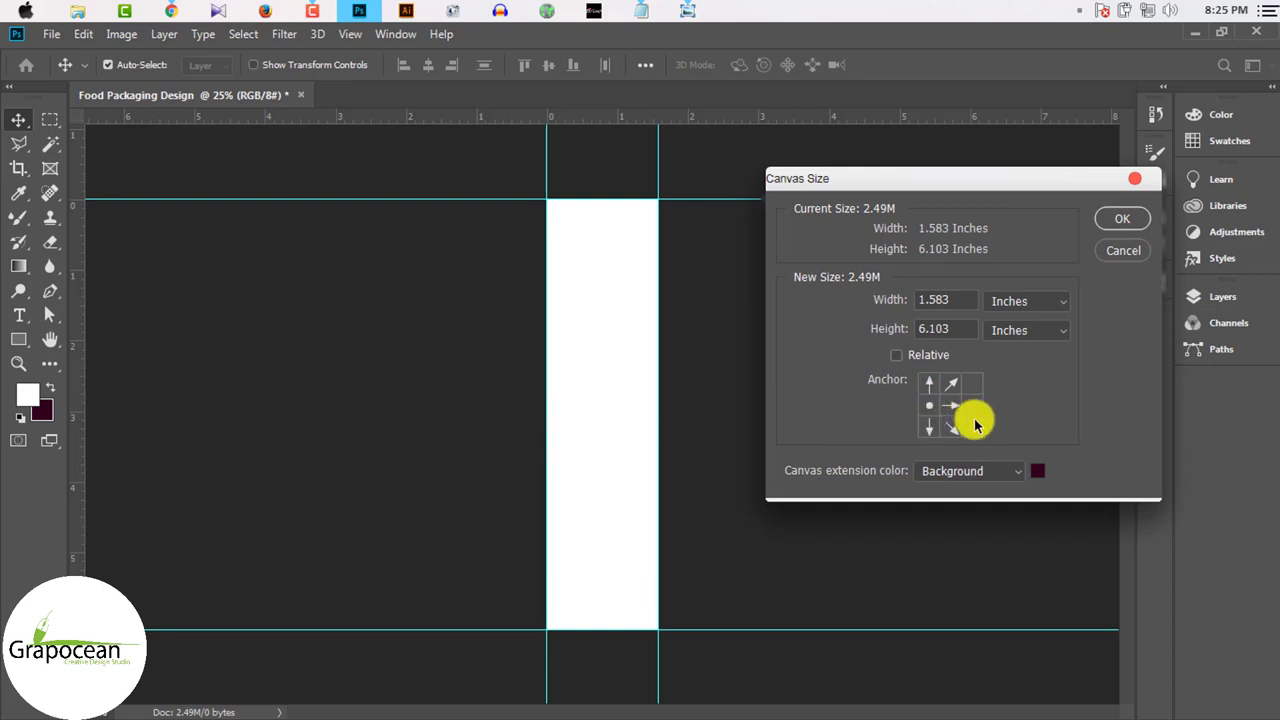
{"action": "left_click", "coordinate": [1015, 303]}
{"action": "left_click", "coordinate": [1018, 326]}
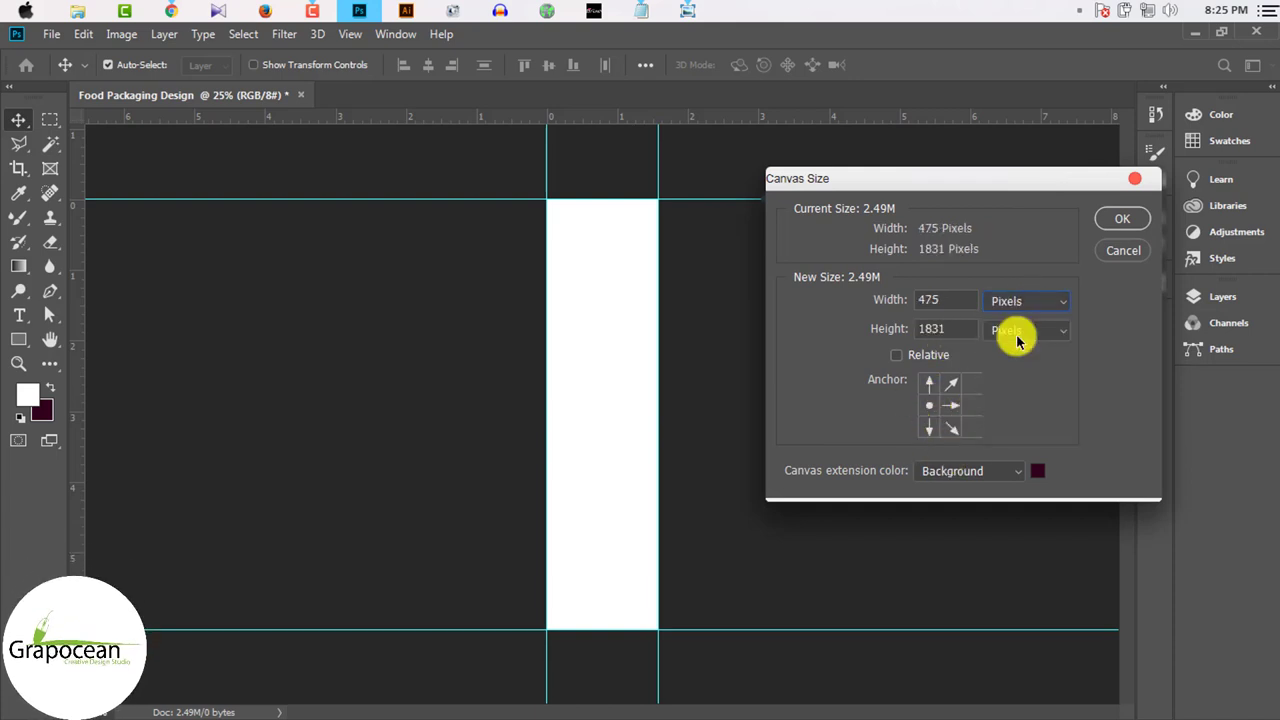
{"action": "left_click", "coordinate": [641, 10]}
{"action": "left_click_drag", "start_coordinate": [187, 274], "coordinate": [157, 275]}
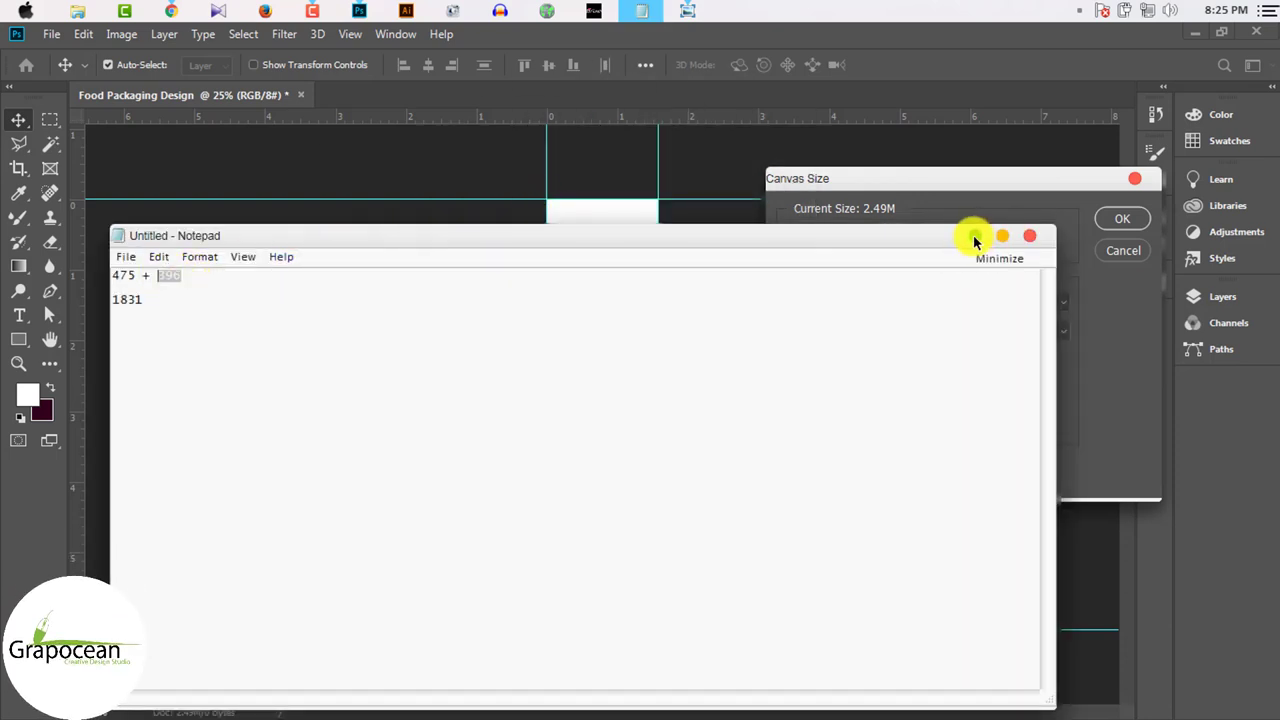
Step: Use Calculator to add 475 + 396 = 871, keeping Notepad open
{"action": "left_click", "coordinate": [26, 8]}
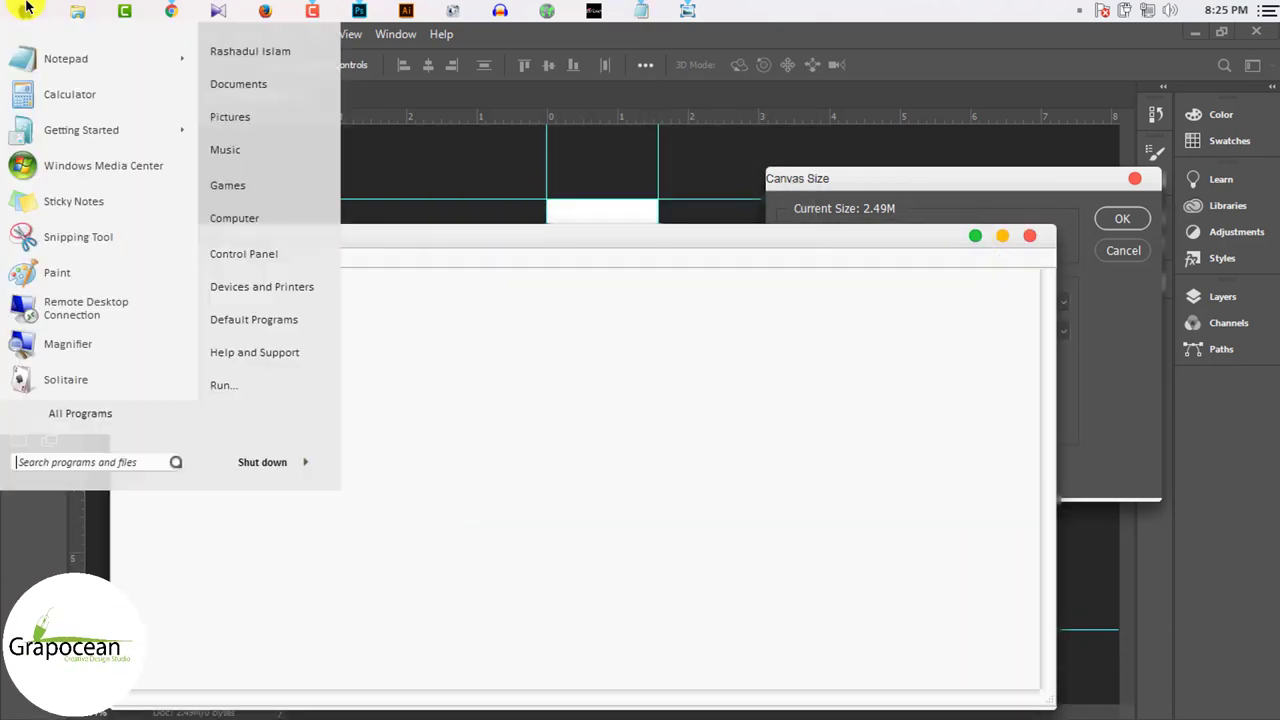
{"action": "left_click", "coordinate": [67, 95]}
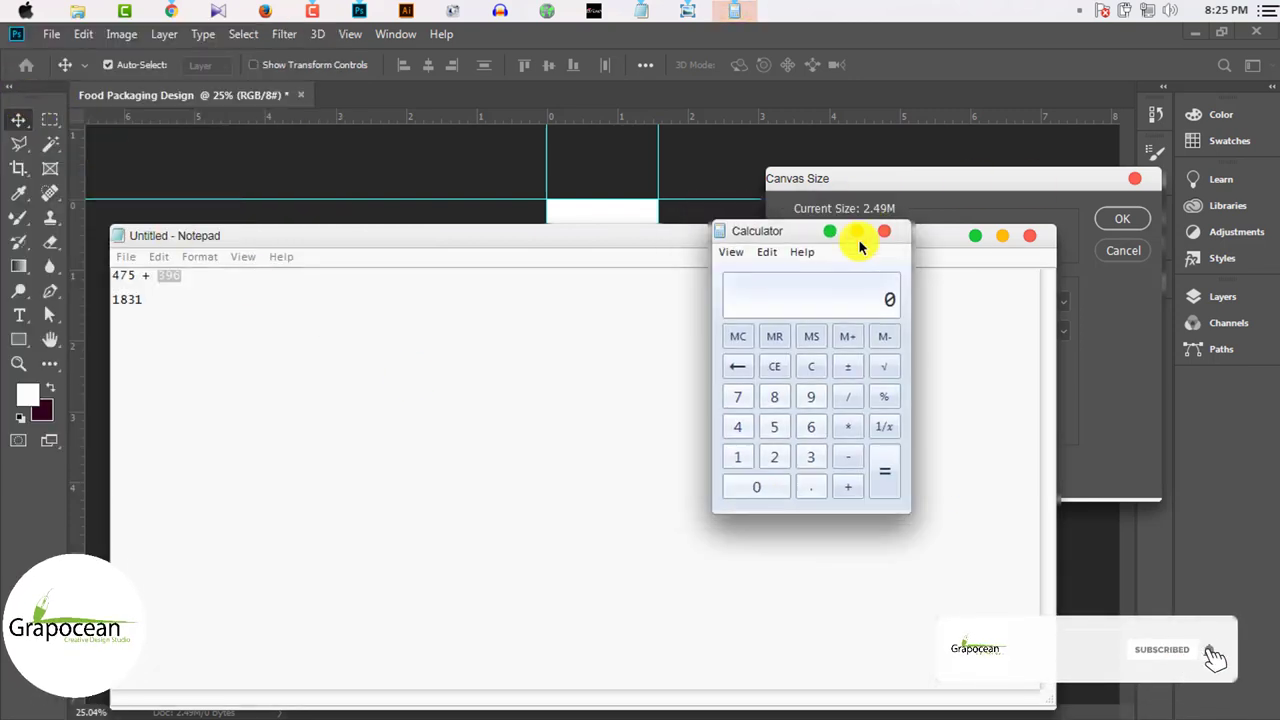
{"action": "left_click_drag", "start_coordinate": [715, 228], "coordinate": [397, 227]}
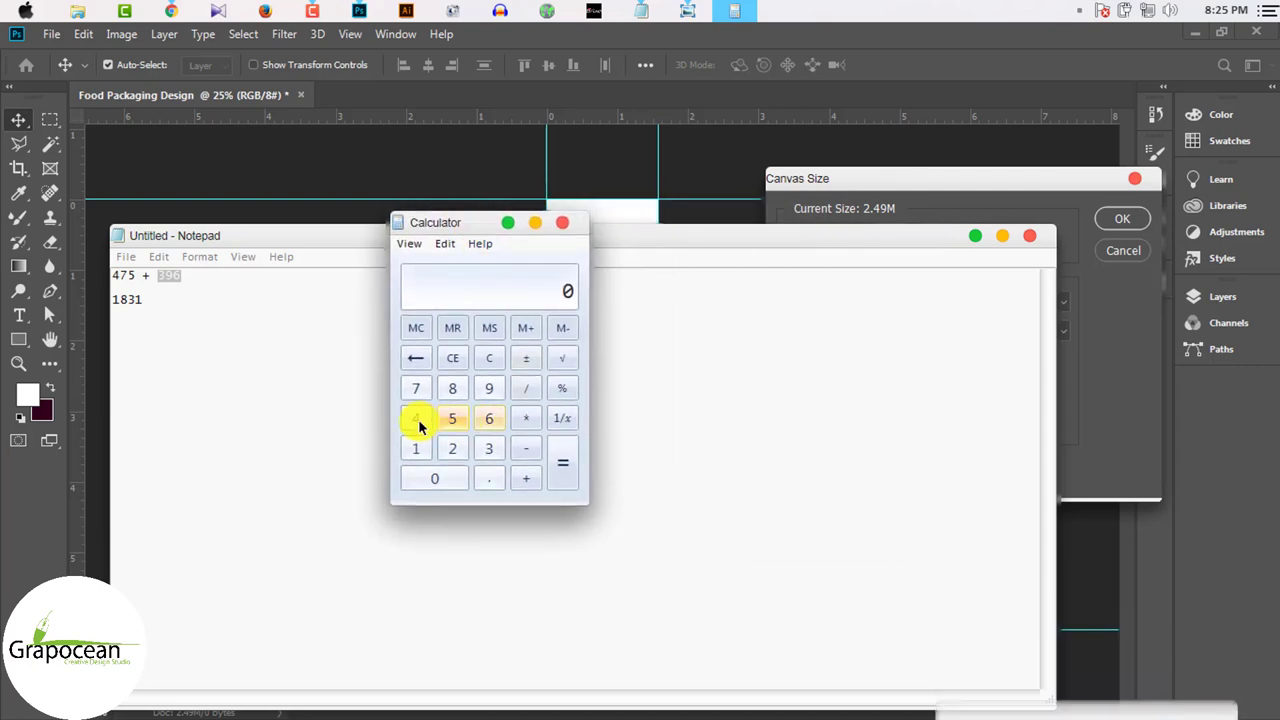
{"action": "left_click", "coordinate": [416, 419]}
{"action": "left_click", "coordinate": [416, 388]}
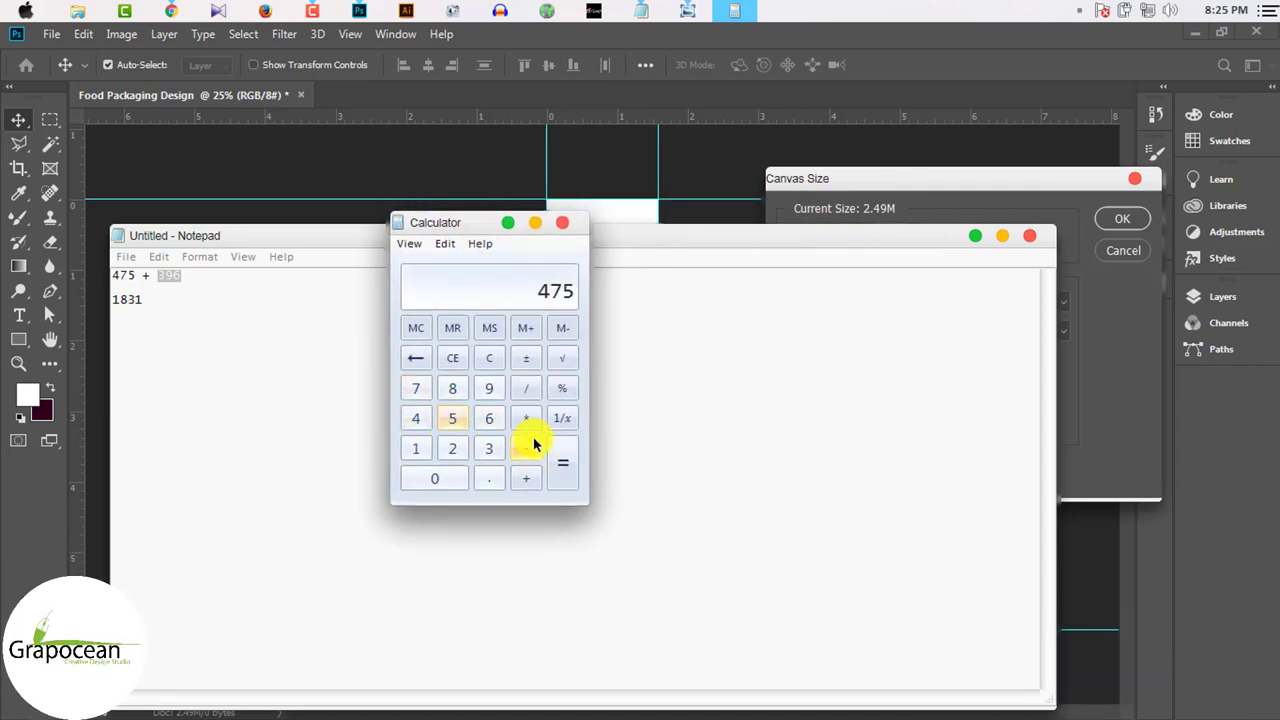
{"action": "left_click", "coordinate": [489, 448]}
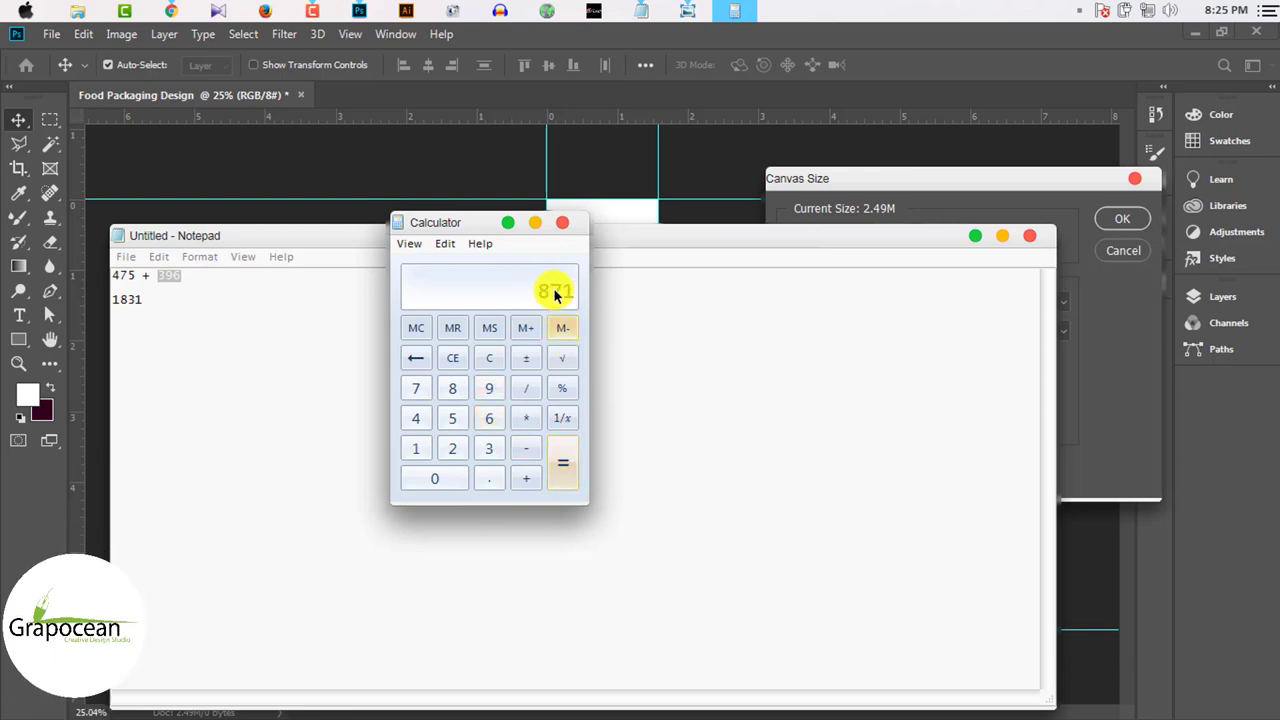
{"action": "left_click", "coordinate": [1030, 236]}
{"action": "left_click", "coordinate": [765, 381]}
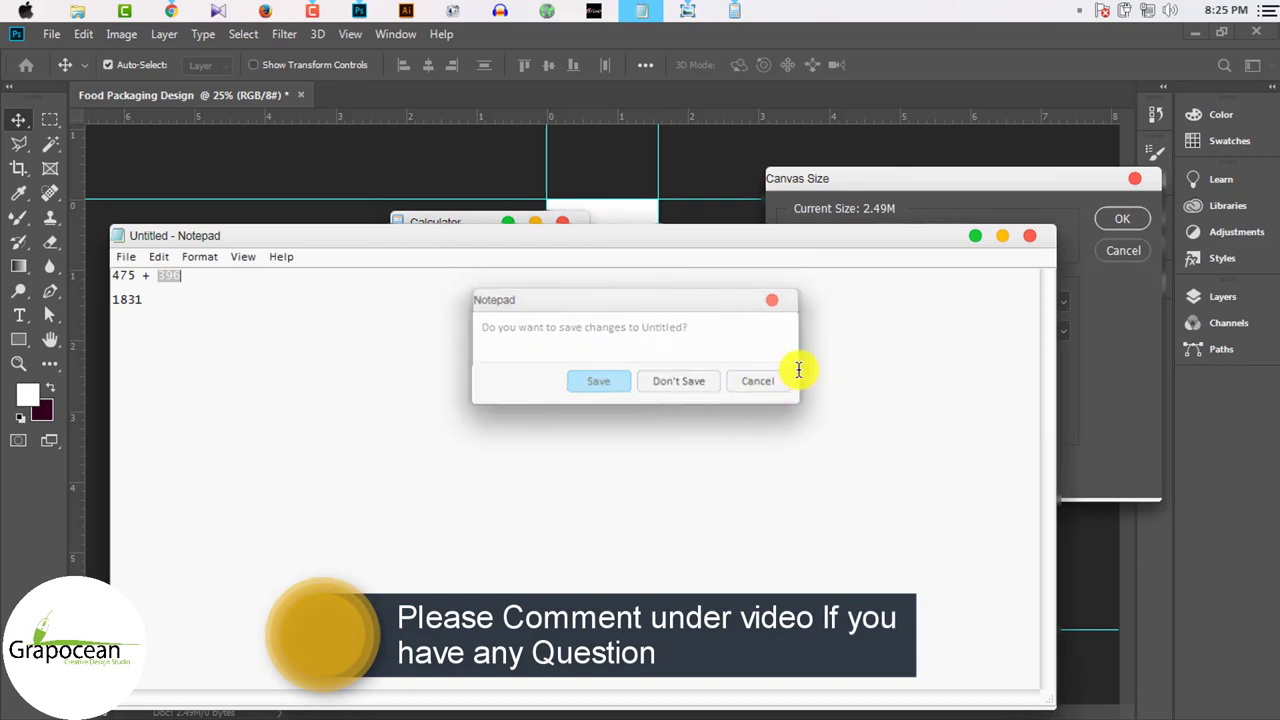
Step: Try widening the canvas, then undo the maroon-filled extension
{"action": "left_click", "coordinate": [977, 236]}
{"action": "double_click", "coordinate": [935, 300]}
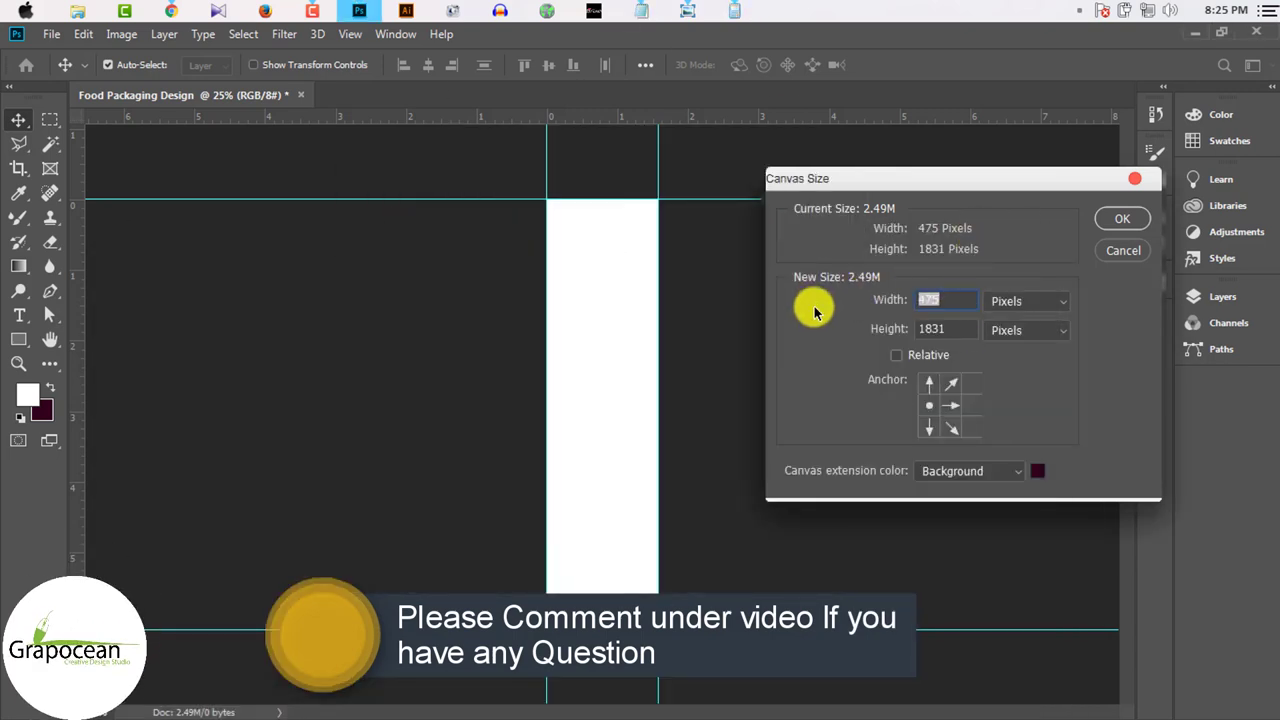
{"action": "type", "text": "2"}
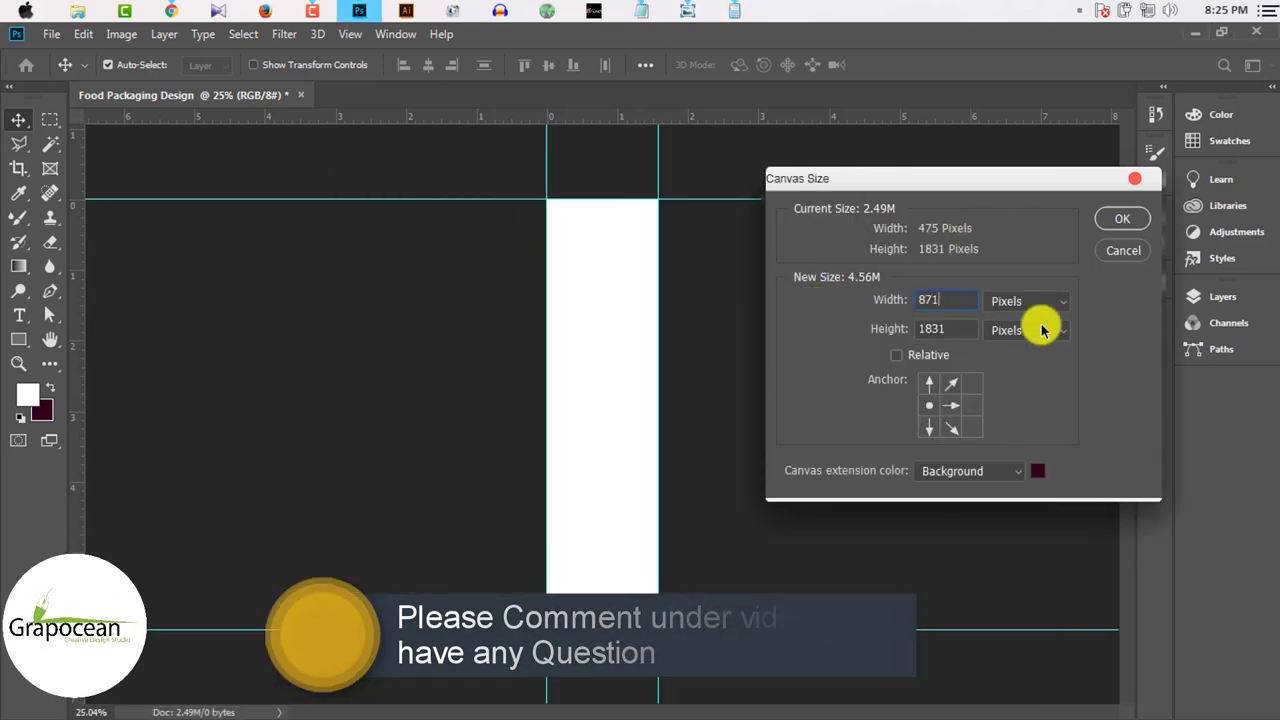
{"action": "left_click", "coordinate": [1120, 219]}
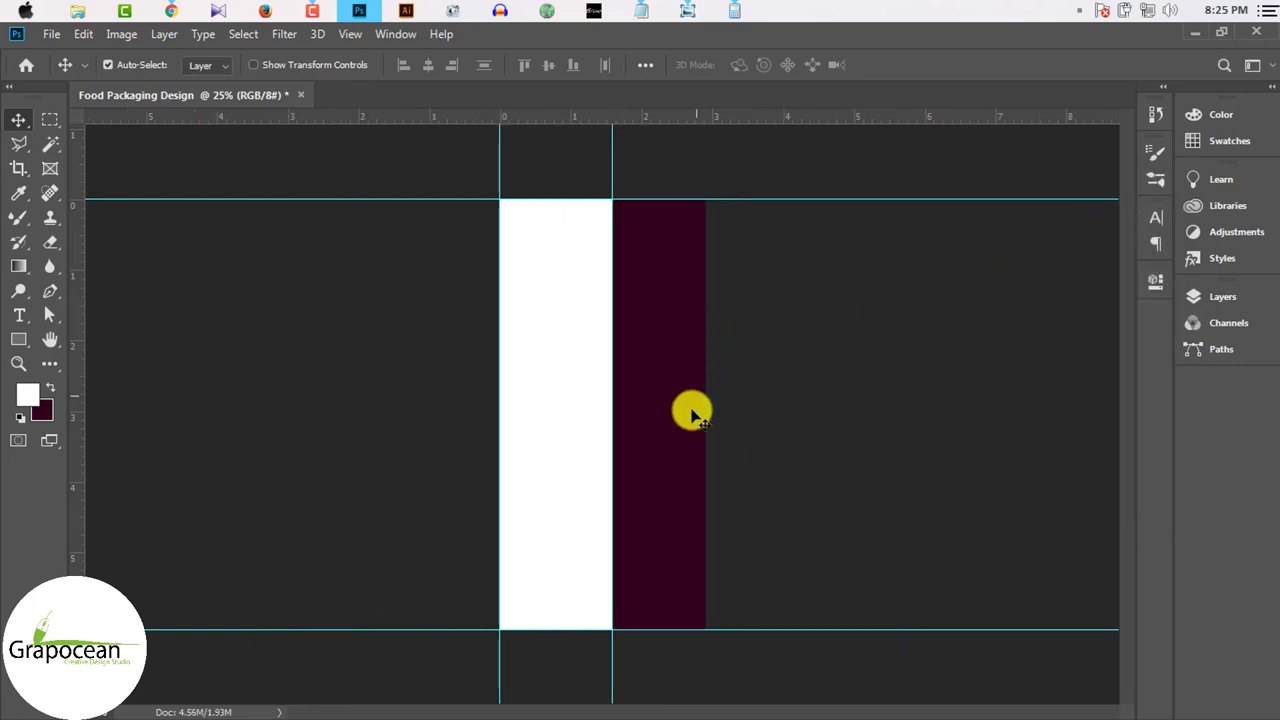
{"action": "key", "text": "ctrl+z"}
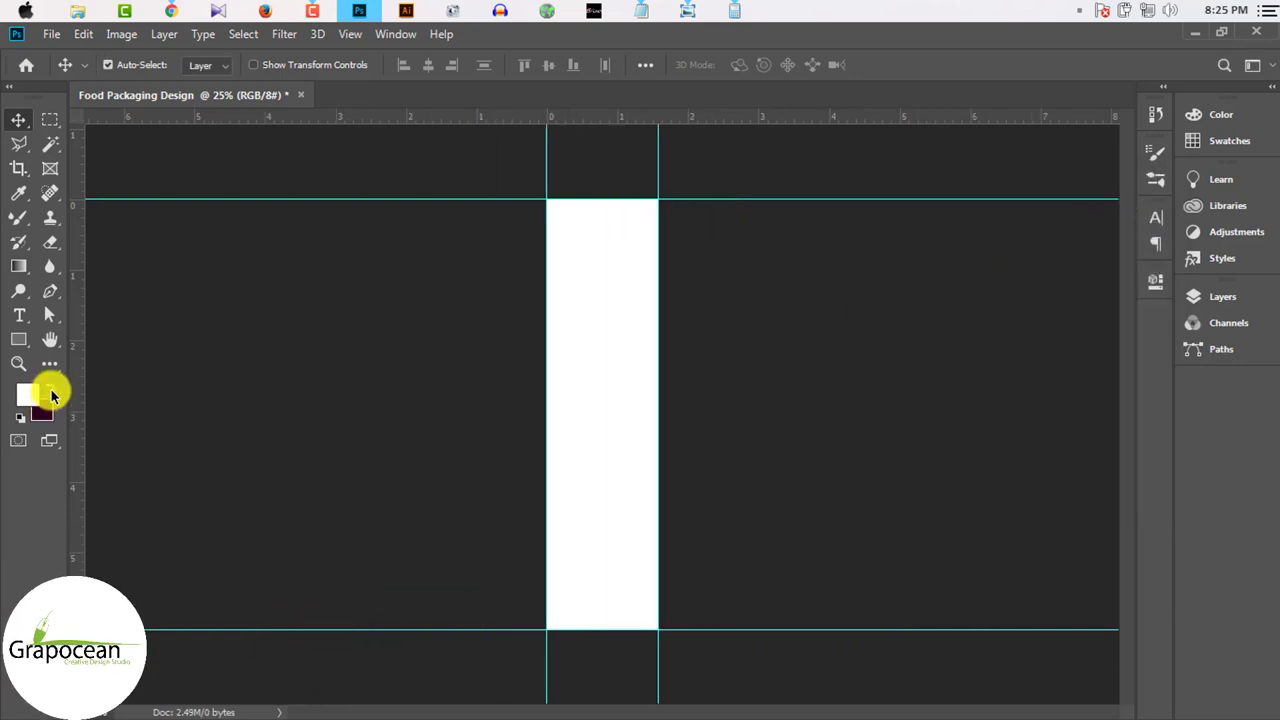
Step: Set the background colour to white
{"action": "left_click", "coordinate": [49, 408]}
{"action": "left_click_drag", "start_coordinate": [705, 453], "coordinate": [551, 320]}
{"action": "left_click", "coordinate": [1045, 335]}
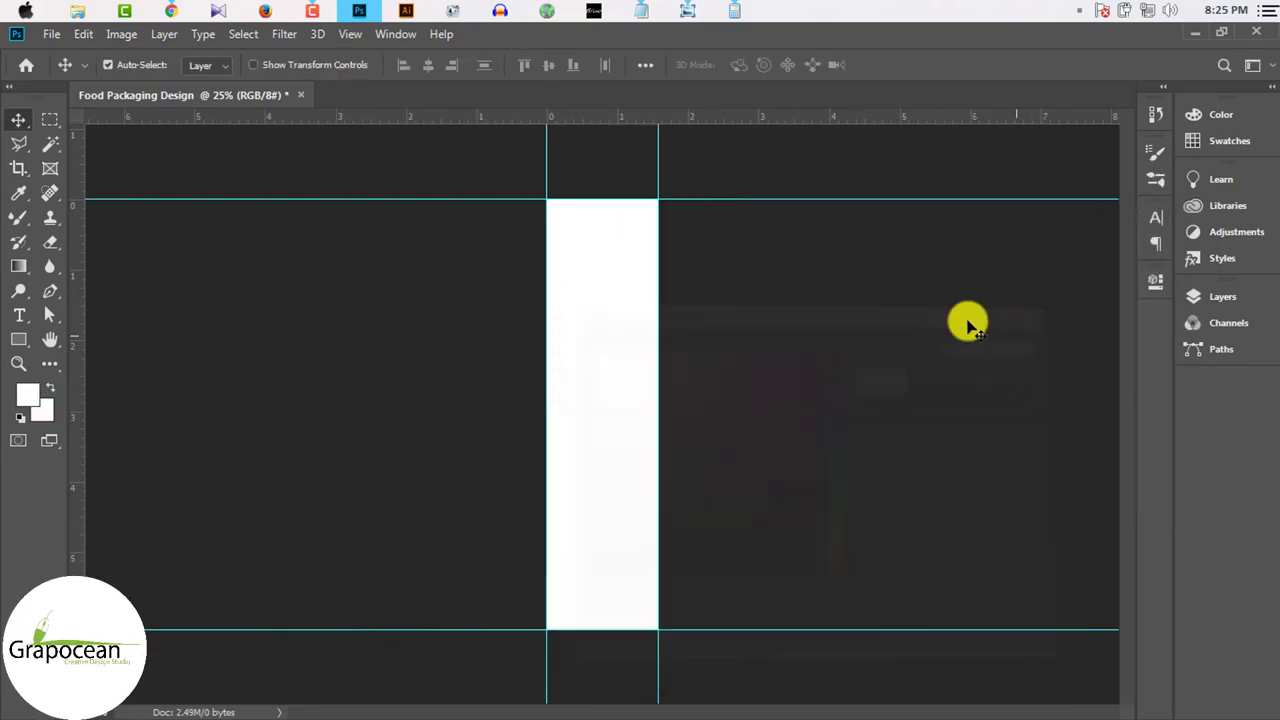
Step: Widen the canvas to 871 px in pixels, anchored middle-left
{"action": "left_click", "coordinate": [118, 34]}
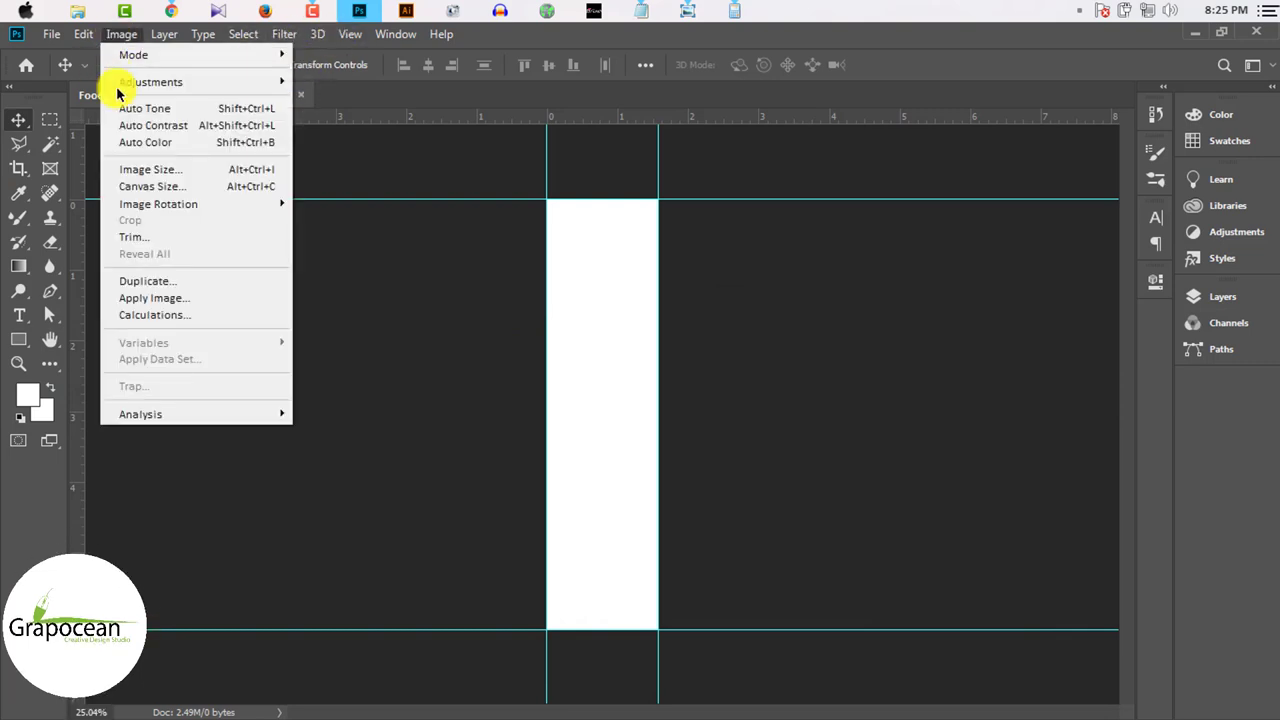
{"action": "left_click", "coordinate": [185, 187]}
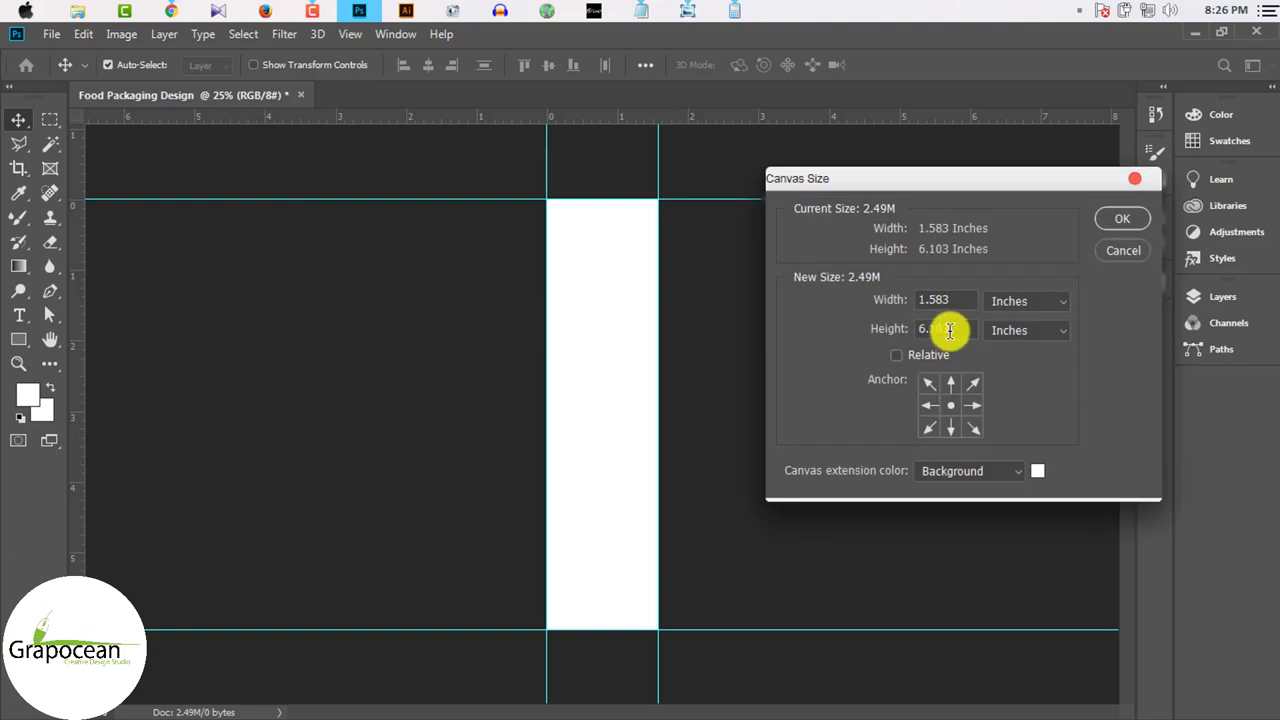
{"action": "left_click", "coordinate": [1025, 300]}
{"action": "double_click", "coordinate": [940, 300]}
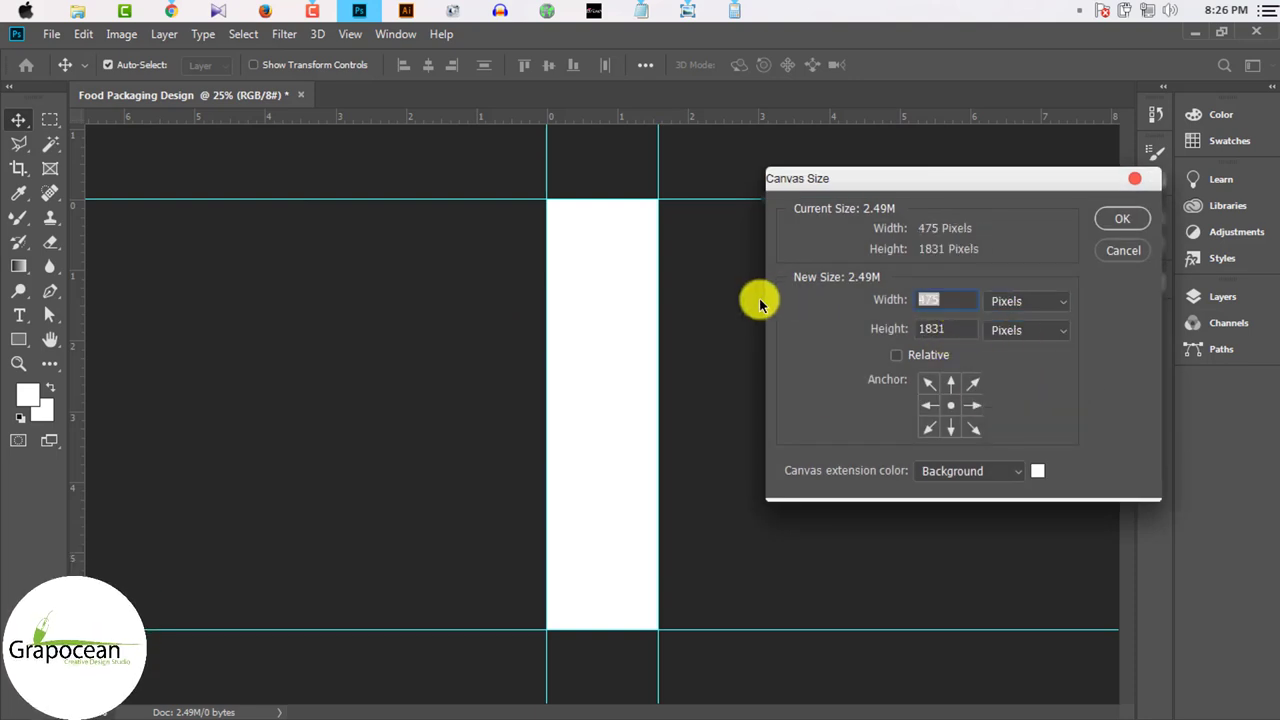
{"action": "type", "text": "1"}
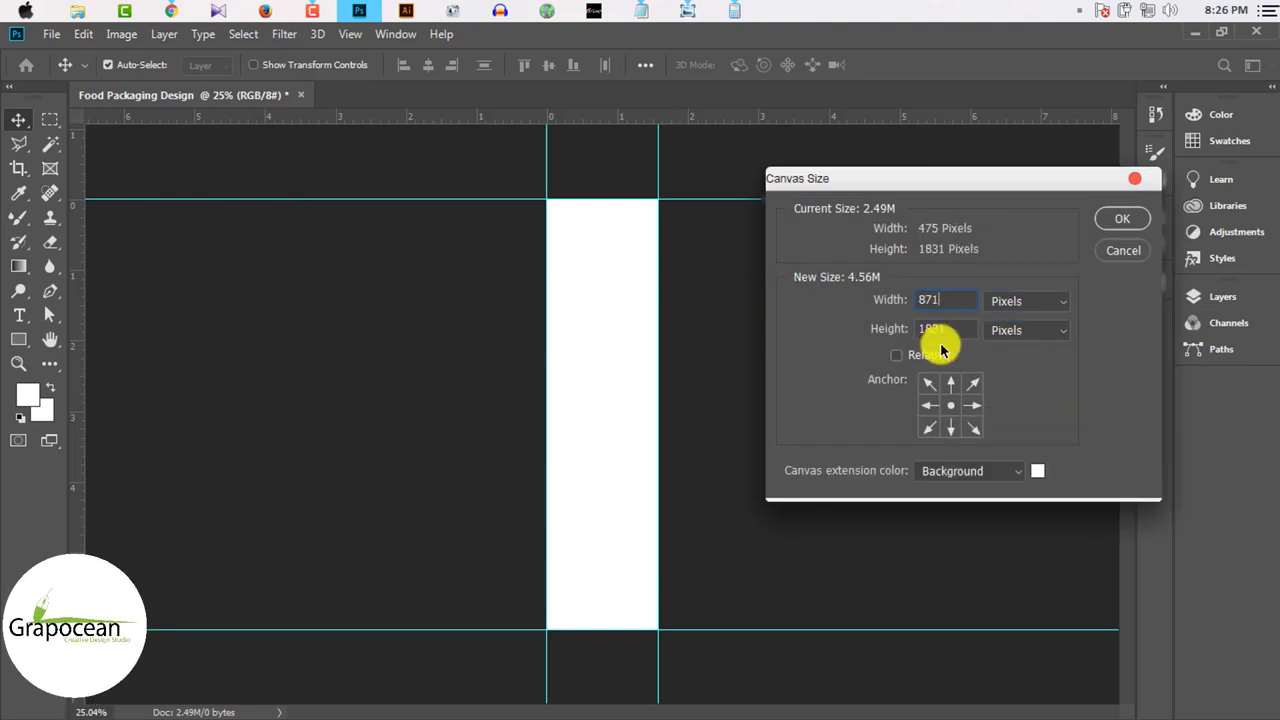
{"action": "left_click", "coordinate": [928, 405]}
{"action": "left_click", "coordinate": [1122, 219]}
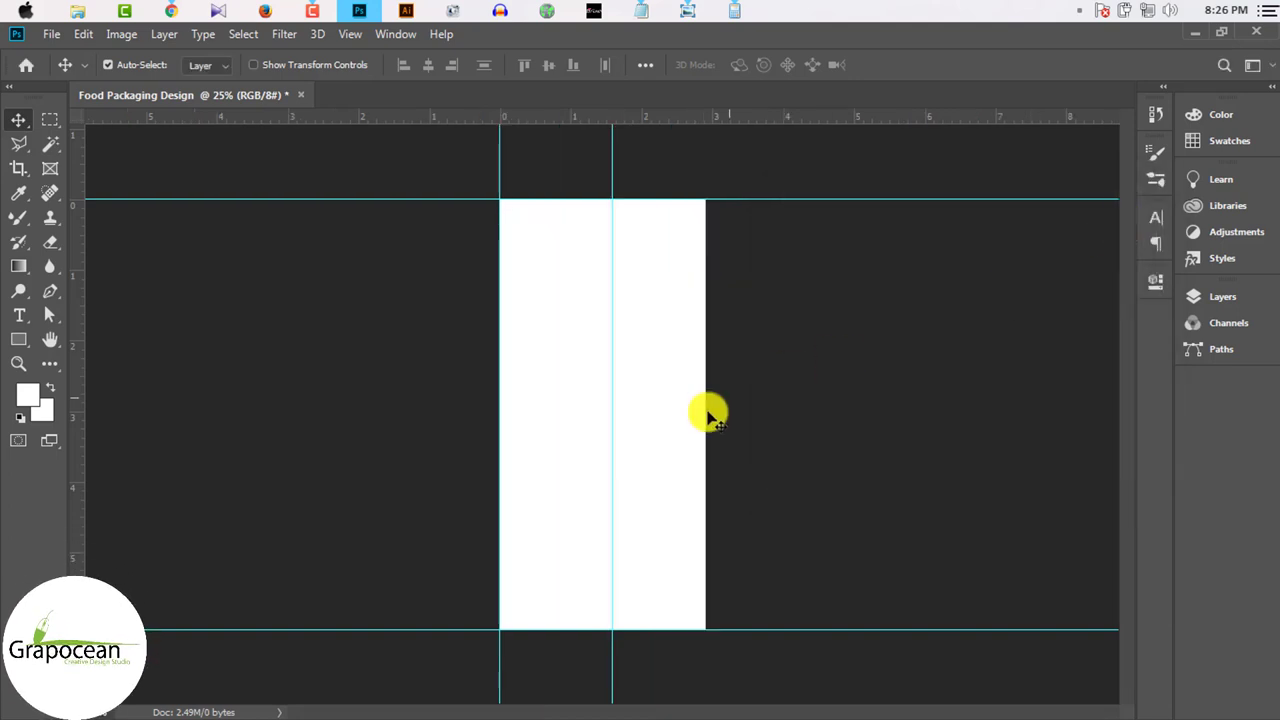
{"action": "scroll", "coordinate": [705, 430], "scroll_direction": "down", "scroll_amount": 2}
Step: Drag a vertical guide from the ruler to the widened canvas's right edge
{"action": "scroll", "coordinate": [678, 411], "scroll_direction": "up", "scroll_amount": 3}
{"action": "scroll", "coordinate": [675, 390], "scroll_direction": "up", "scroll_amount": 3}
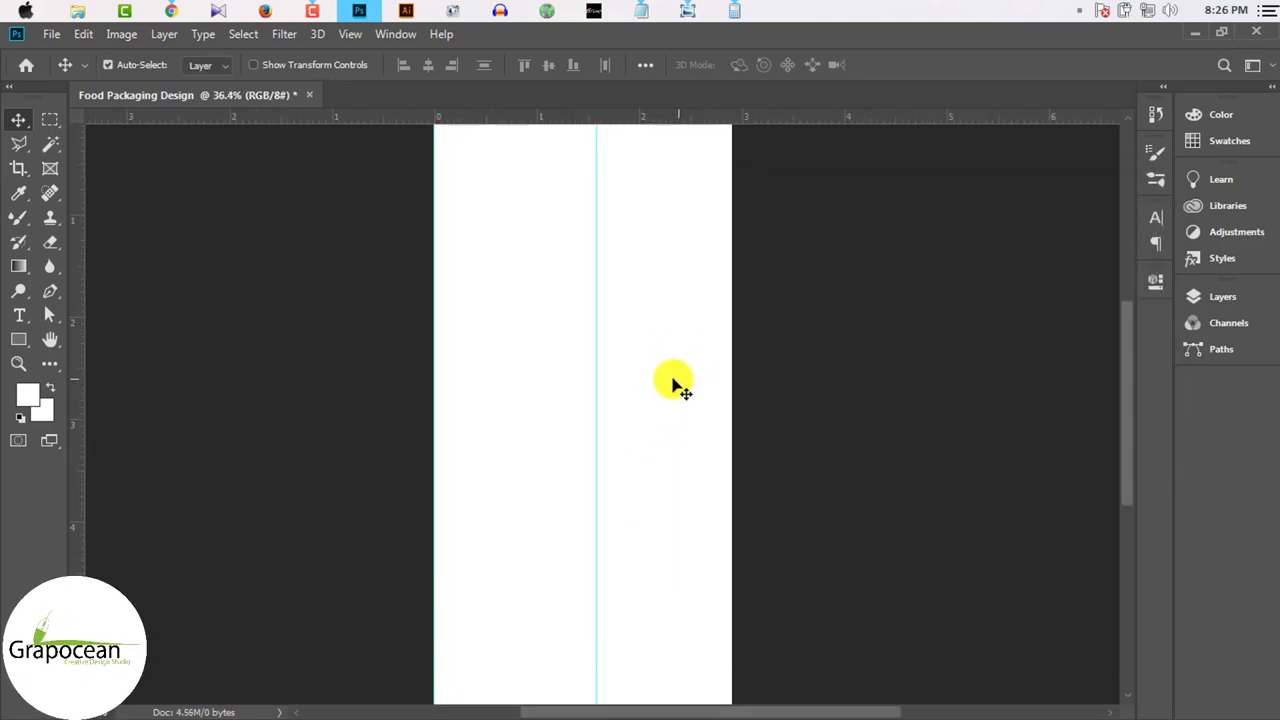
{"action": "scroll", "coordinate": [675, 386], "scroll_direction": "down", "scroll_amount": 2}
{"action": "scroll", "coordinate": [675, 384], "scroll_direction": "down", "scroll_amount": 2}
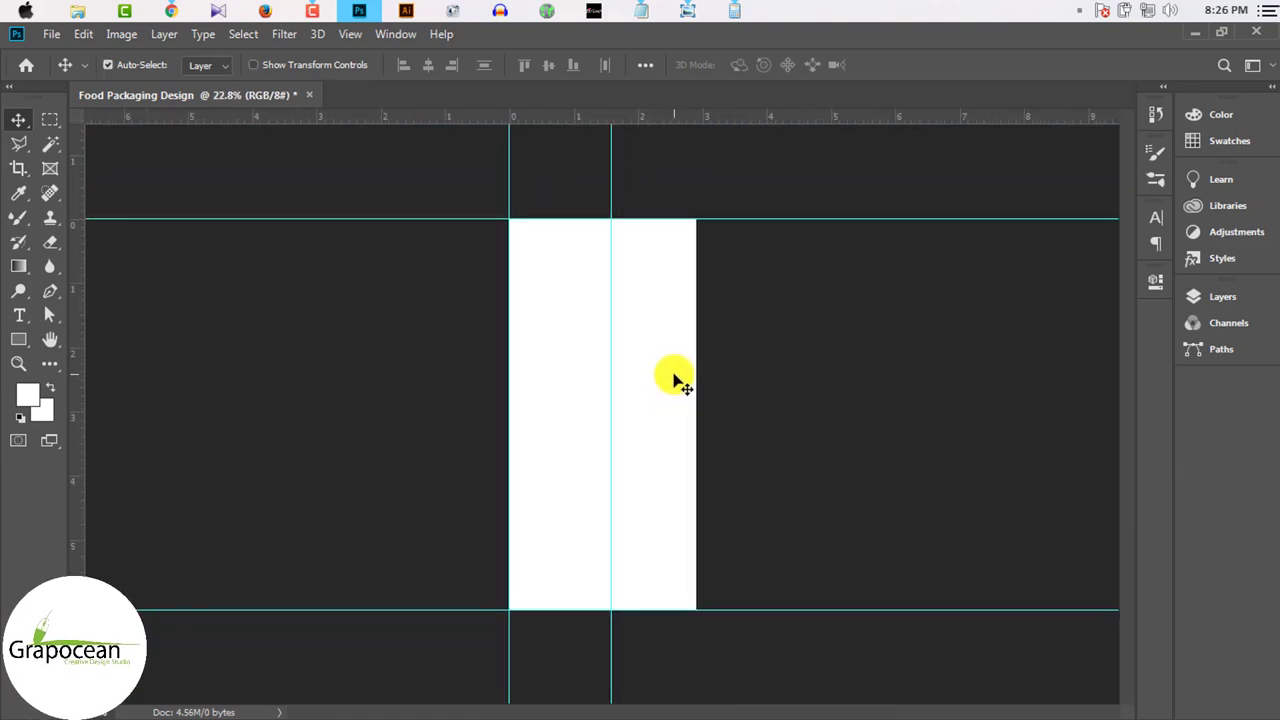
{"action": "mouse_move", "coordinate": [75, 400]}
{"action": "left_mouse_down"}
{"action": "mouse_move", "coordinate": [741, 424]}
{"action": "mouse_move", "coordinate": [697, 424]}
{"action": "left_mouse_up"}
{"action": "scroll", "coordinate": [700, 470], "scroll_direction": "down", "scroll_amount": 2}
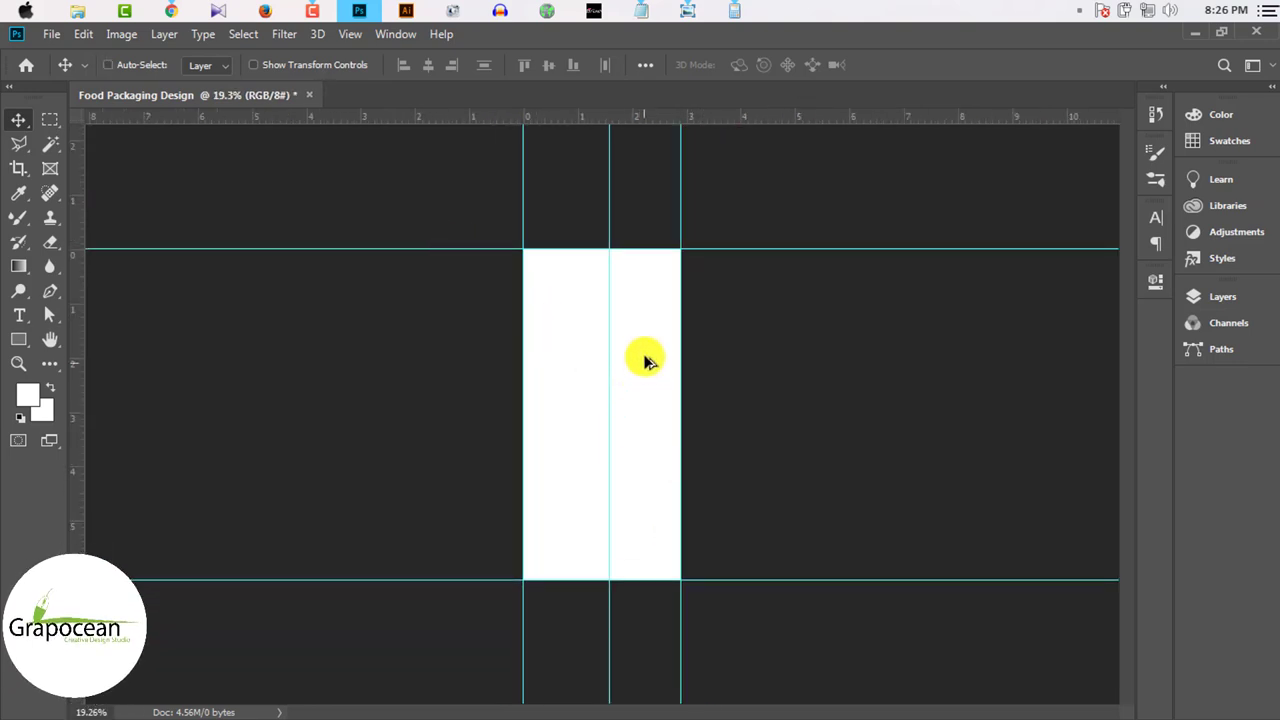
{"action": "mouse_move", "coordinate": [646, 357]}
{"action": "left_mouse_down"}
{"action": "mouse_move", "coordinate": [680, 337]}
{"action": "mouse_move", "coordinate": [583, 332]}
{"action": "mouse_move", "coordinate": [606, 334]}
{"action": "left_mouse_up"}
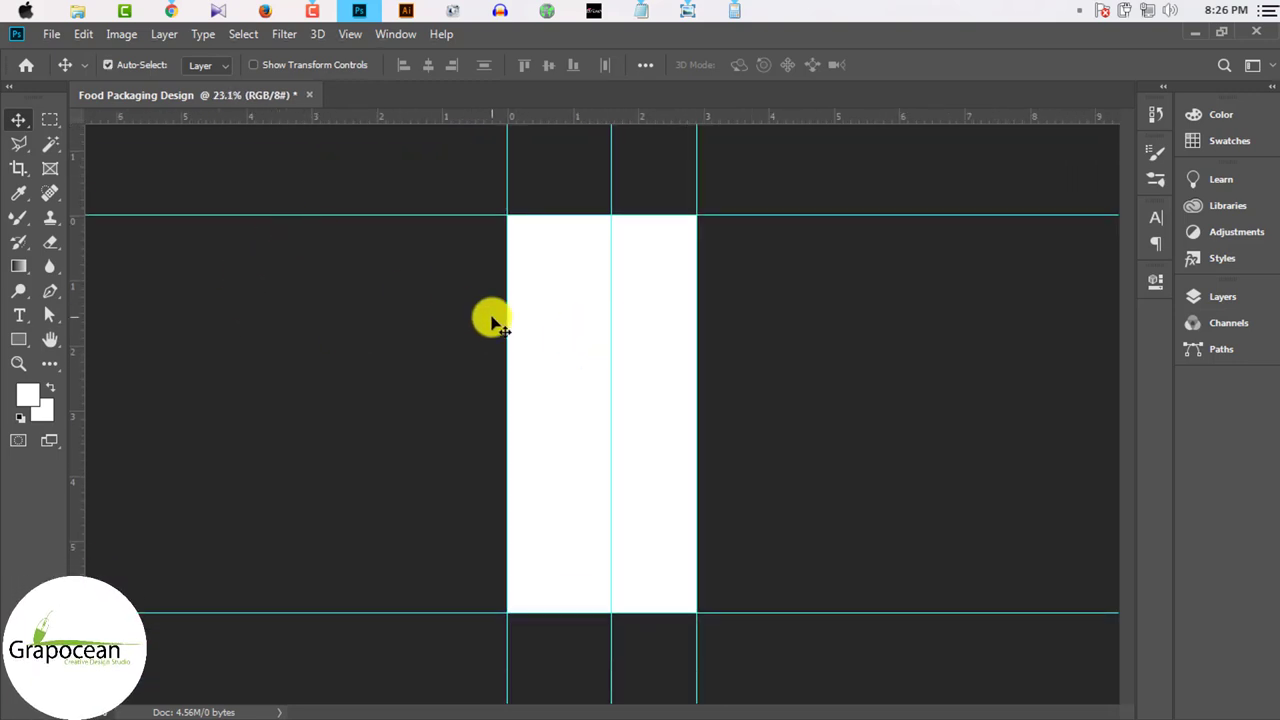
{"action": "left_click", "coordinate": [51, 34]}
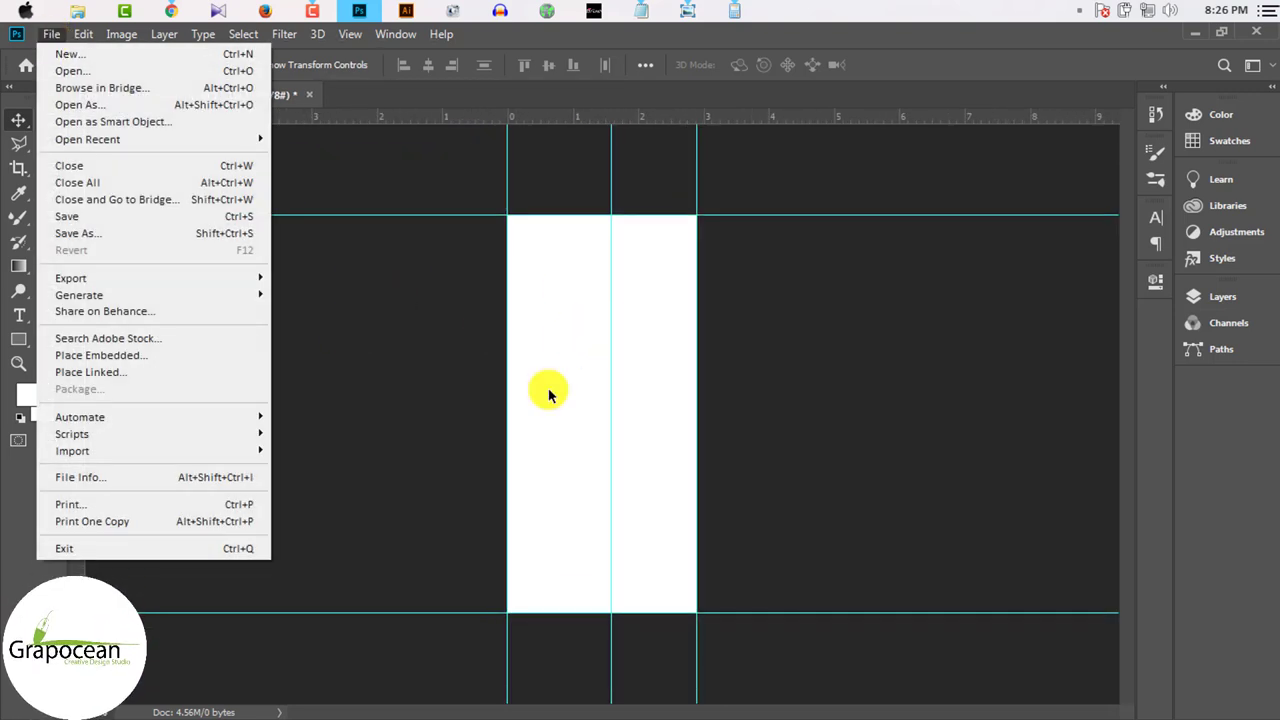
Step: Bring up File > Open and browse to the Downloads folder
{"action": "left_click", "coordinate": [548, 393]}
{"action": "left_click", "coordinate": [51, 34]}
{"action": "left_click", "coordinate": [484, 265]}
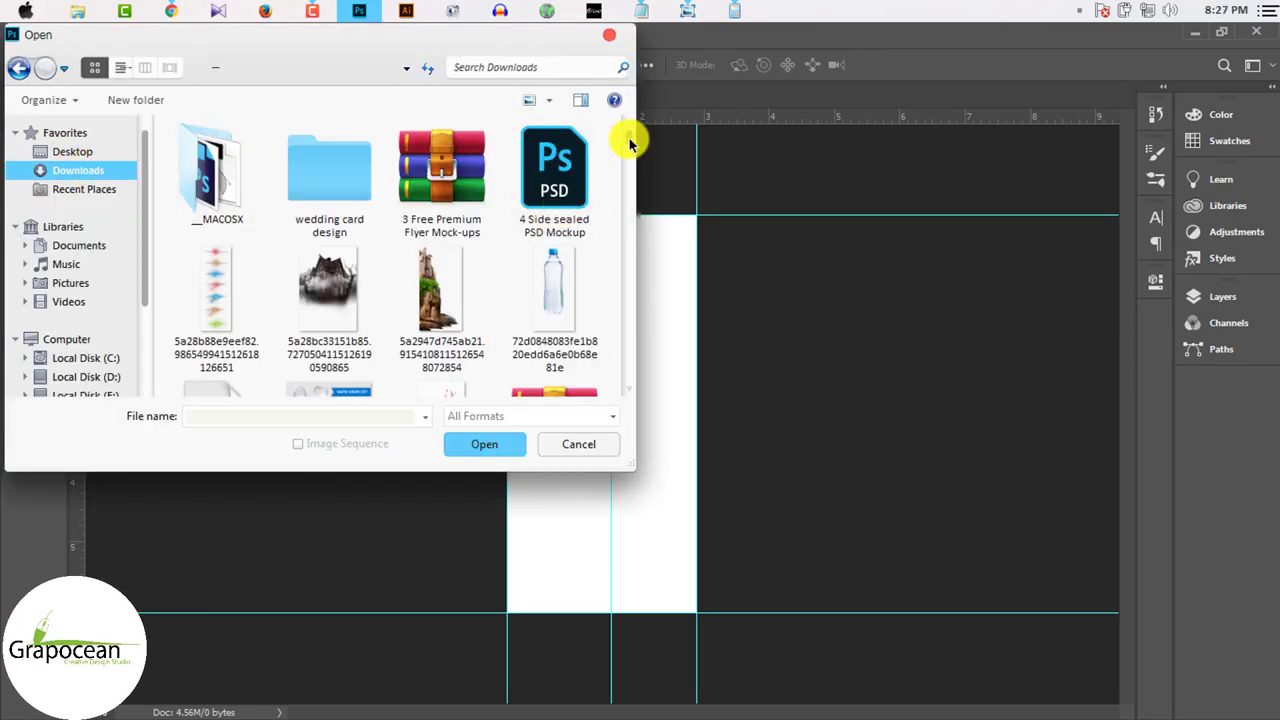
{"action": "mouse_move", "coordinate": [630, 143]}
{"action": "left_mouse_down"}
{"action": "mouse_move", "coordinate": [630, 364]}
{"action": "mouse_move", "coordinate": [618, 270]}
{"action": "left_mouse_up"}
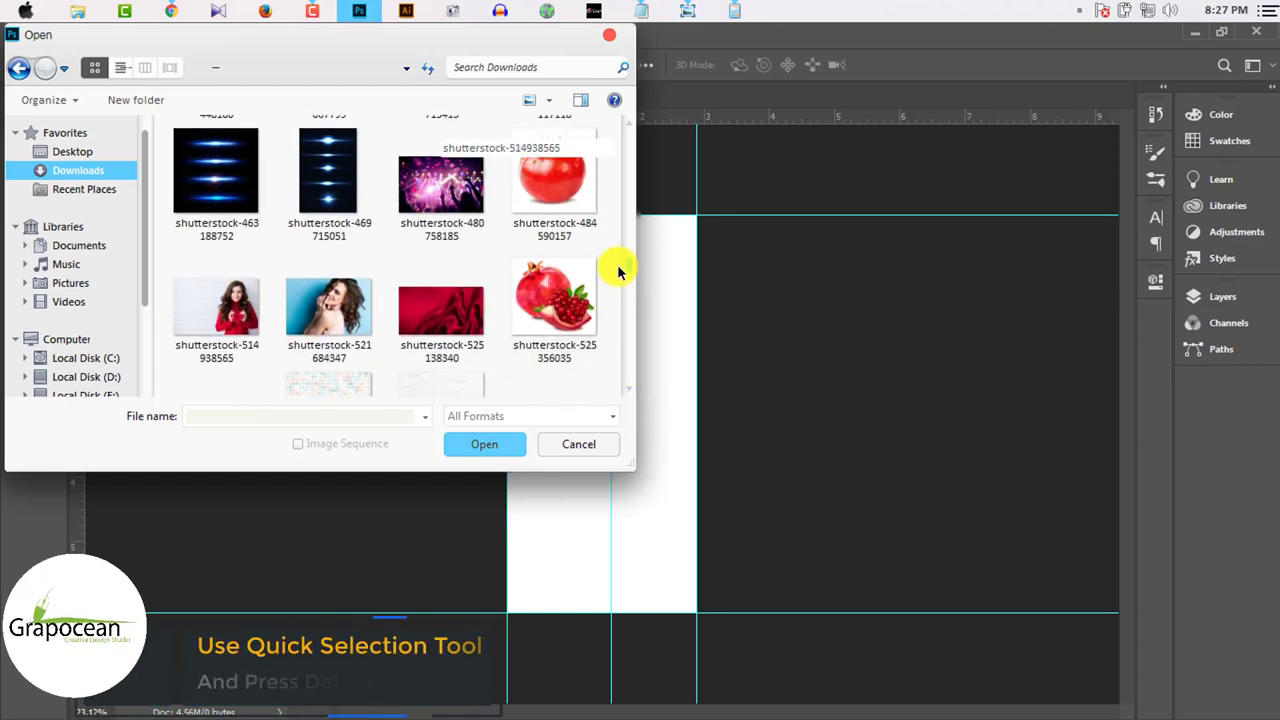
Step: Open the pomegranate, red fabric and black silk images together
{"action": "left_click", "coordinate": [596, 285]}
{"action": "scroll", "coordinate": [630, 265], "scroll_direction": "up", "scroll_amount": 1}
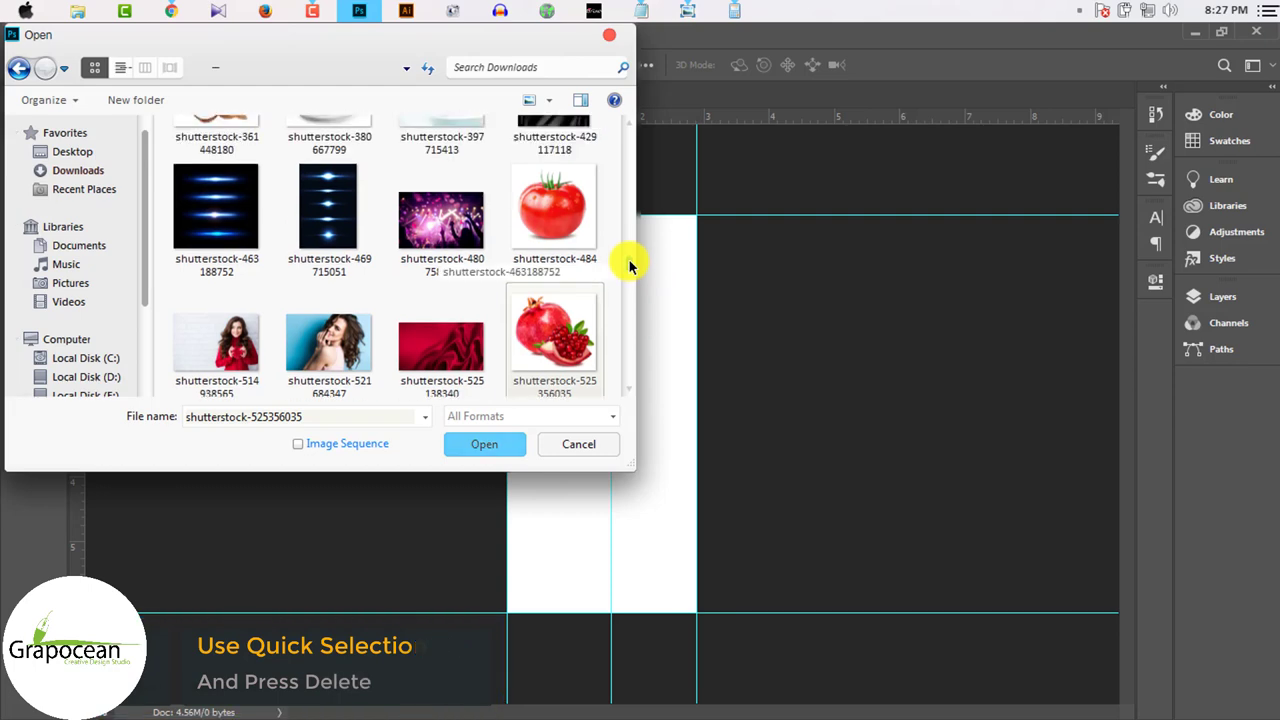
{"action": "left_click", "coordinate": [443, 347], "text": "ctrl"}
{"action": "scroll", "coordinate": [623, 255], "scroll_direction": "up", "scroll_amount": 5}
{"action": "left_click", "coordinate": [543, 273], "text": "ctrl"}
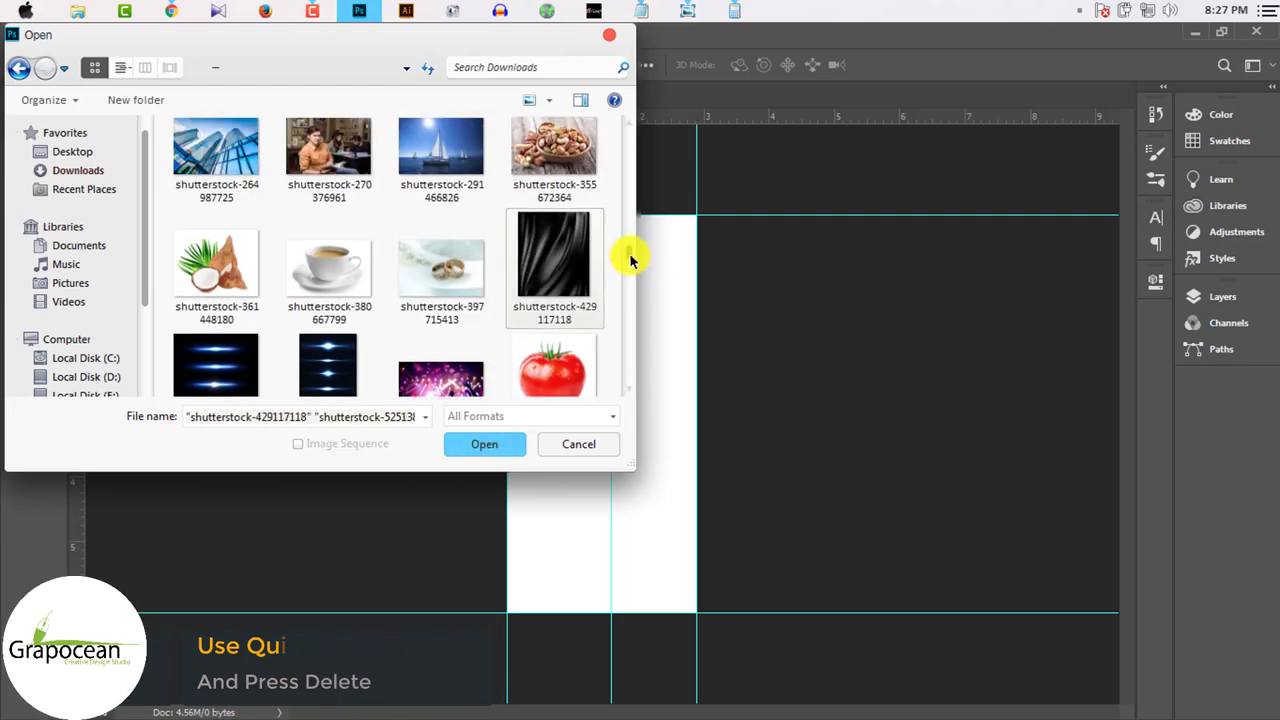
{"action": "scroll", "coordinate": [630, 255], "scroll_direction": "up", "scroll_amount": 3}
{"action": "scroll", "coordinate": [629, 249], "scroll_direction": "up", "scroll_amount": 3}
{"action": "scroll", "coordinate": [629, 245], "scroll_direction": "up", "scroll_amount": 3}
{"action": "scroll", "coordinate": [631, 240], "scroll_direction": "up", "scroll_amount": 3}
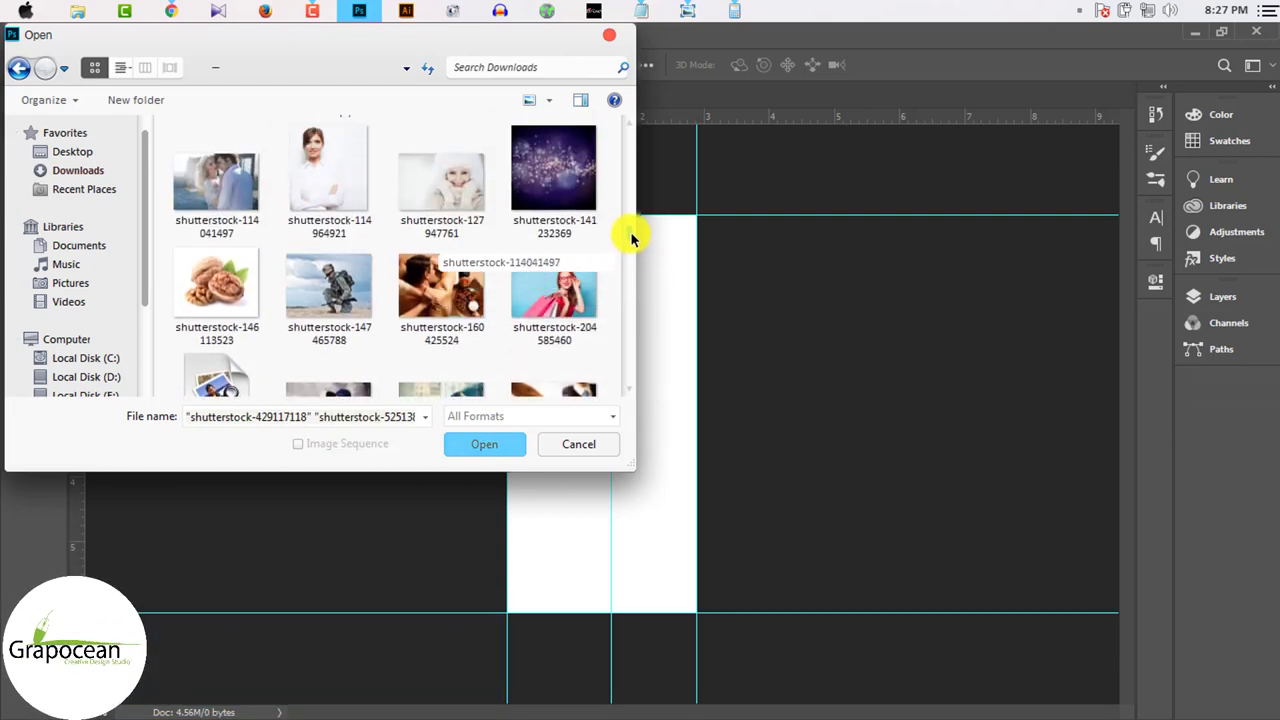
{"action": "scroll", "coordinate": [631, 236], "scroll_direction": "up", "scroll_amount": 3}
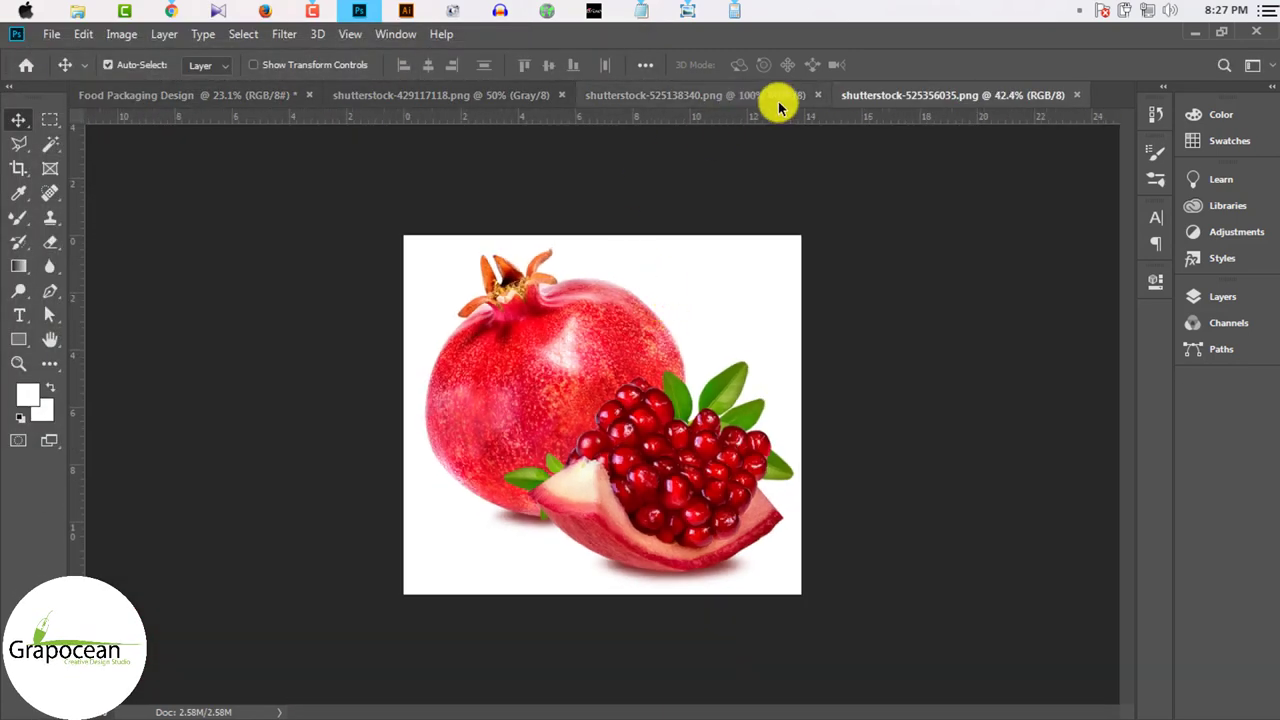
Step: Paint a Quick Selection over the white background around the pomegranate
{"action": "key", "text": "ctrl+0"}
{"action": "left_click", "coordinate": [50, 143]}
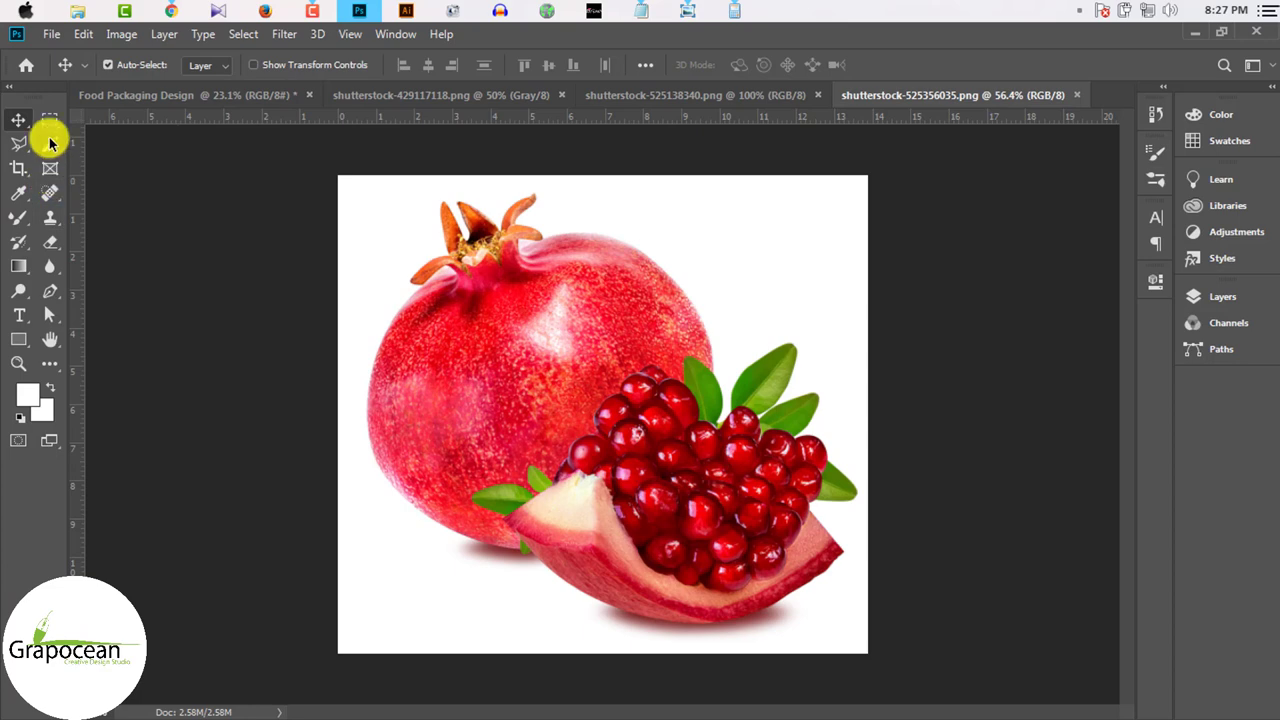
{"action": "left_click", "coordinate": [663, 220]}
{"action": "scroll", "coordinate": [726, 580], "scroll_direction": "up", "scroll_amount": 1}
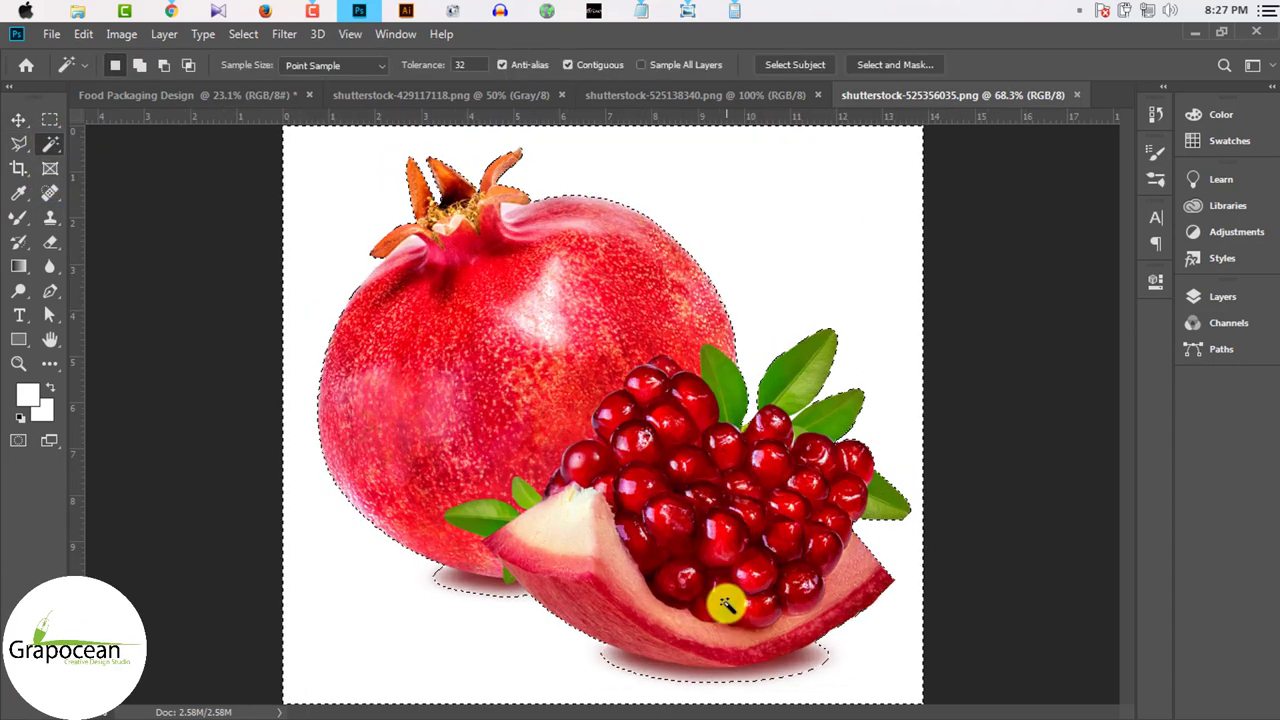
{"action": "scroll", "coordinate": [470, 570], "scroll_direction": "up", "scroll_amount": 2}
{"action": "scroll", "coordinate": [420, 540], "scroll_direction": "up", "scroll_amount": 2}
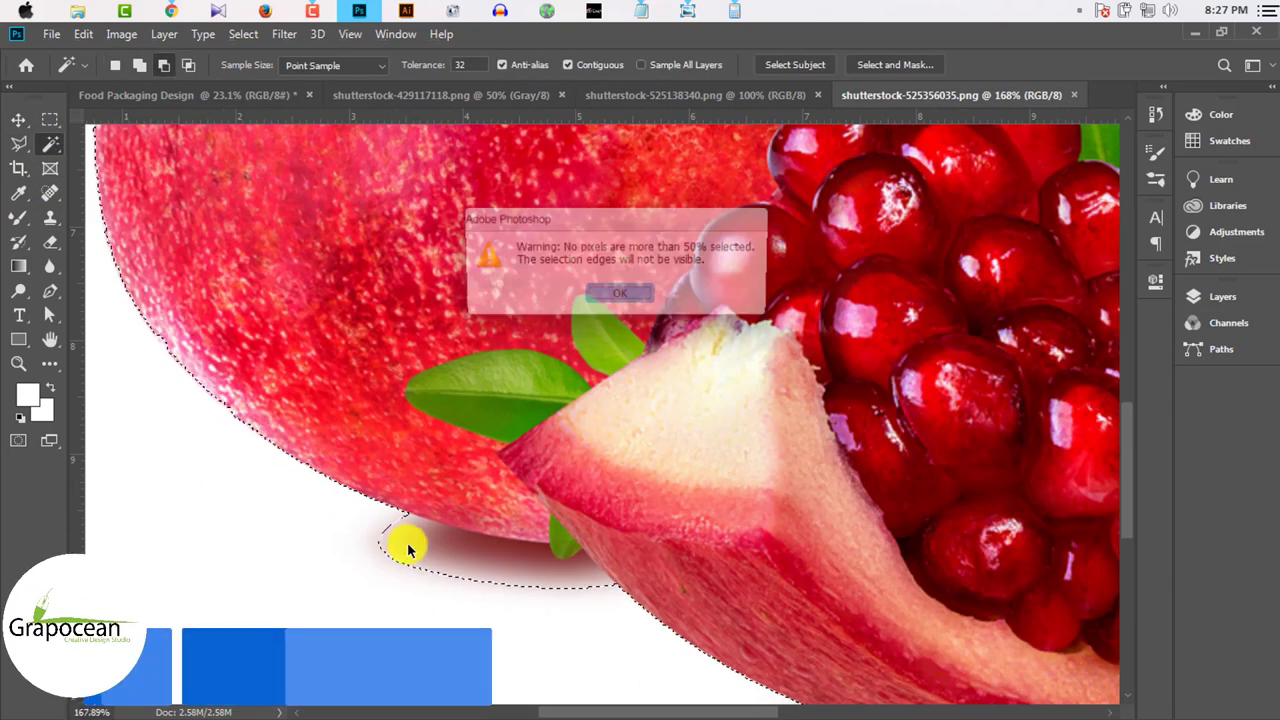
{"action": "left_click", "coordinate": [594, 309]}
{"action": "right_click", "coordinate": [50, 143]}
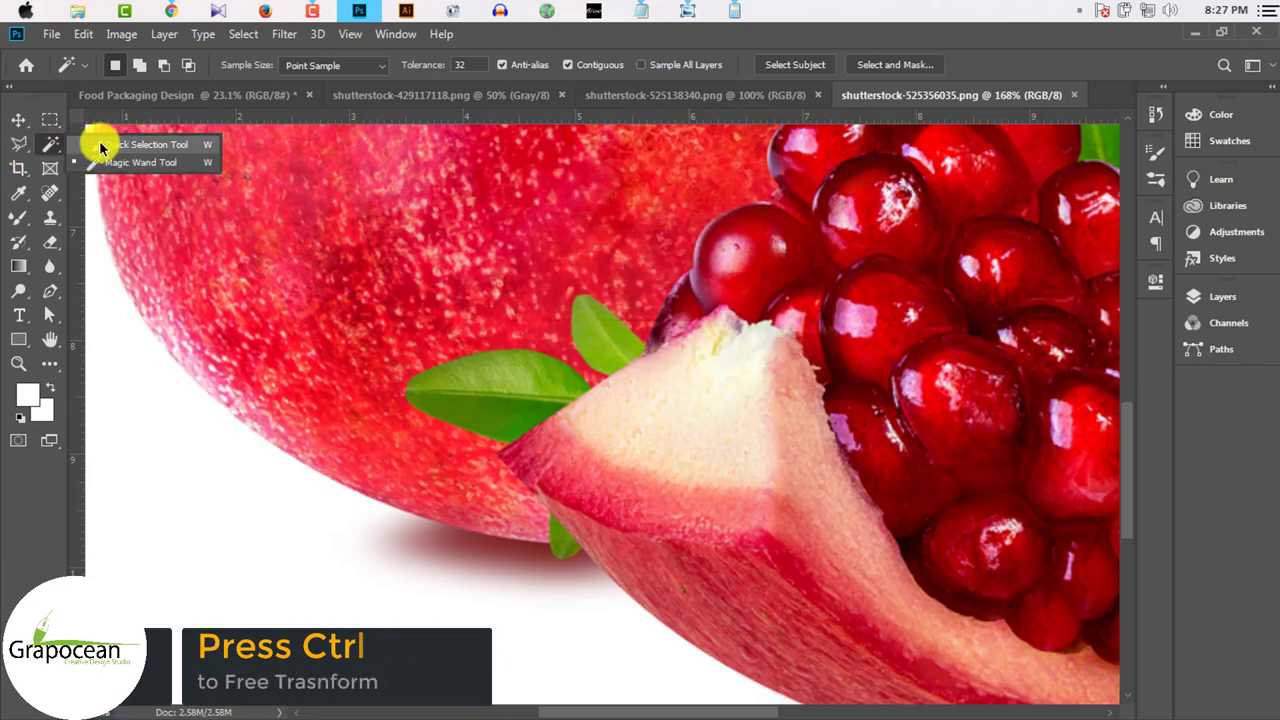
{"action": "left_click", "coordinate": [110, 146]}
{"action": "scroll", "coordinate": [220, 466], "scroll_direction": "down", "scroll_amount": 3}
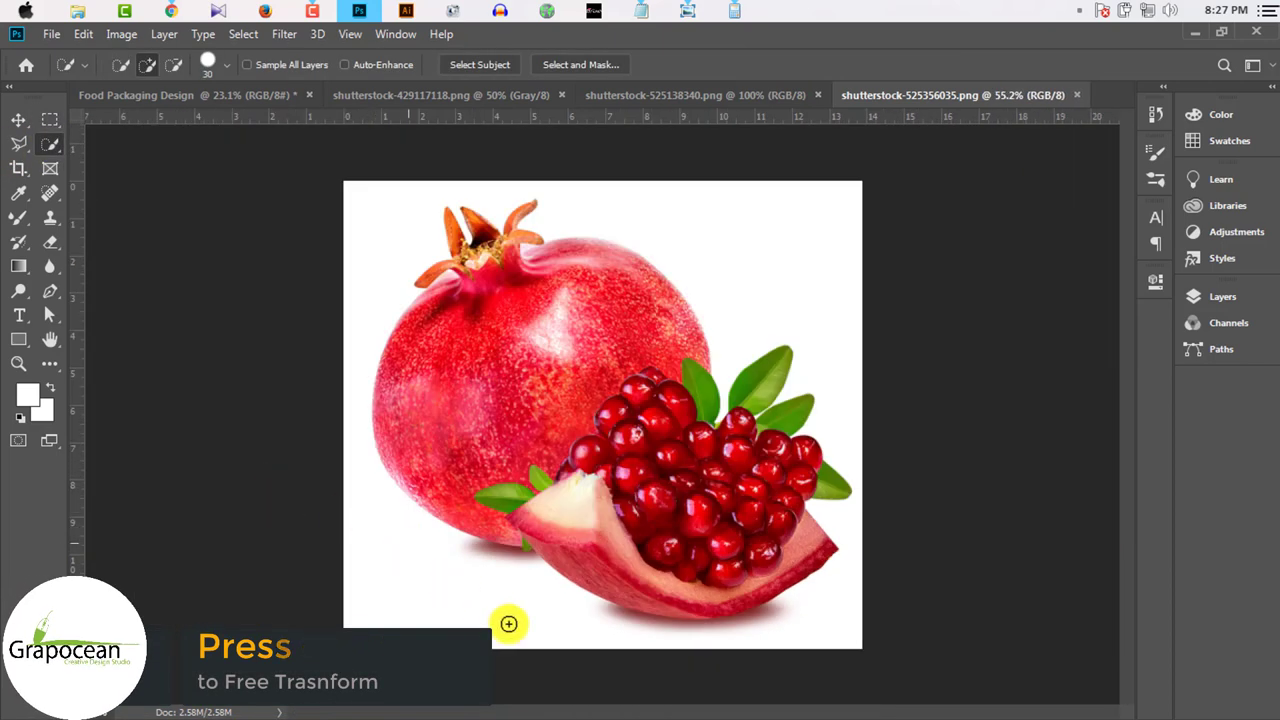
{"action": "mouse_move", "coordinate": [378, 188]}
{"action": "left_mouse_down"}
{"action": "mouse_move", "coordinate": [549, 177]}
{"action": "mouse_move", "coordinate": [720, 263]}
{"action": "mouse_move", "coordinate": [857, 366]}
{"action": "mouse_move", "coordinate": [872, 498]}
{"action": "left_mouse_up"}
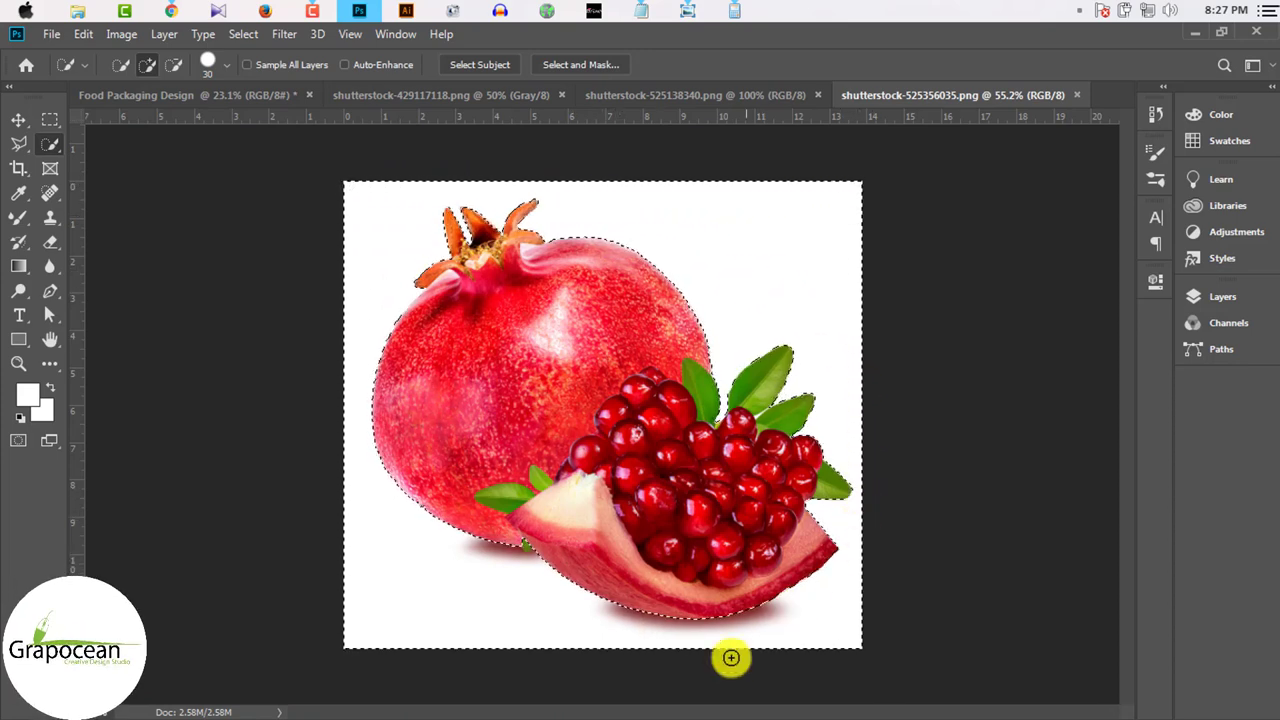
{"action": "scroll", "coordinate": [500, 580], "scroll_direction": "up", "scroll_amount": 3}
{"action": "scroll", "coordinate": [455, 543], "scroll_direction": "up", "scroll_amount": 3}
{"action": "scroll", "coordinate": [455, 543], "scroll_direction": "up", "scroll_amount": 2}
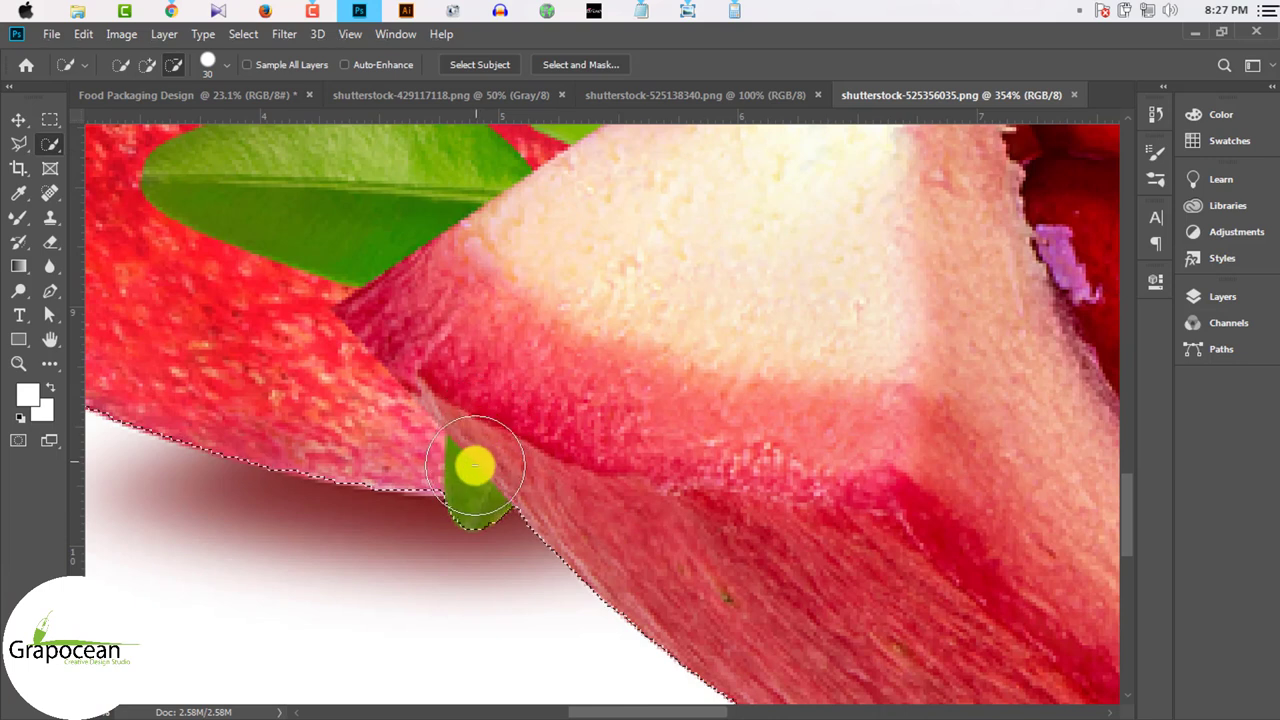
Step: Alt-subtract around the leaf tip with a smaller brush, then fit the image in view
{"action": "key", "text": "alt"}
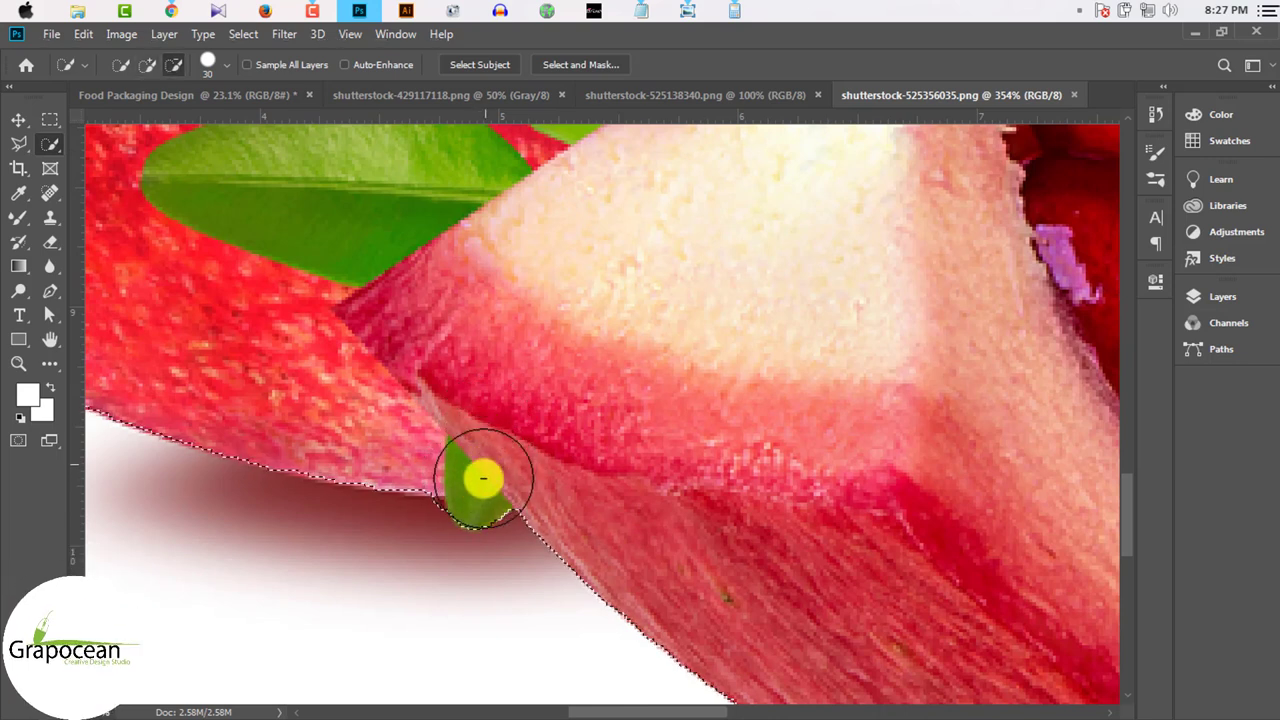
{"action": "key", "text": "alt"}
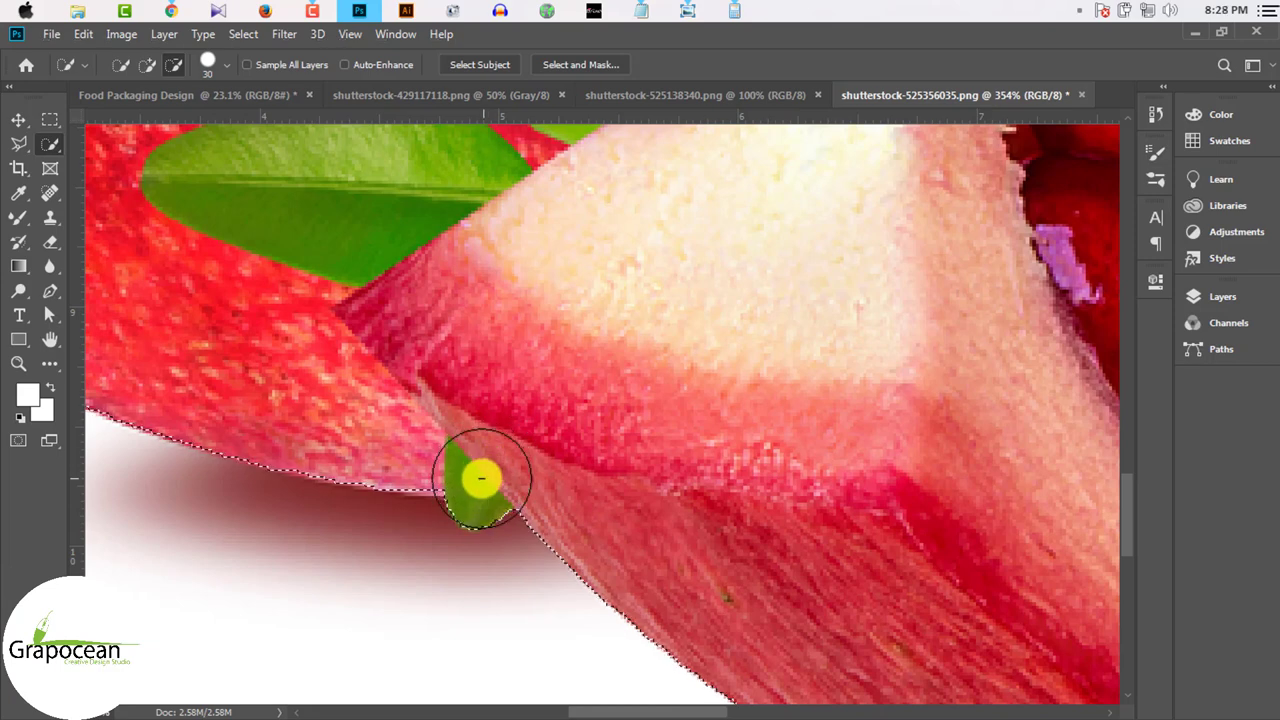
{"action": "key", "text": "bracketleft"}
{"action": "key", "text": "bracketleft"}
{"action": "key", "text": "bracketleft"}
{"action": "key", "text": "alt"}
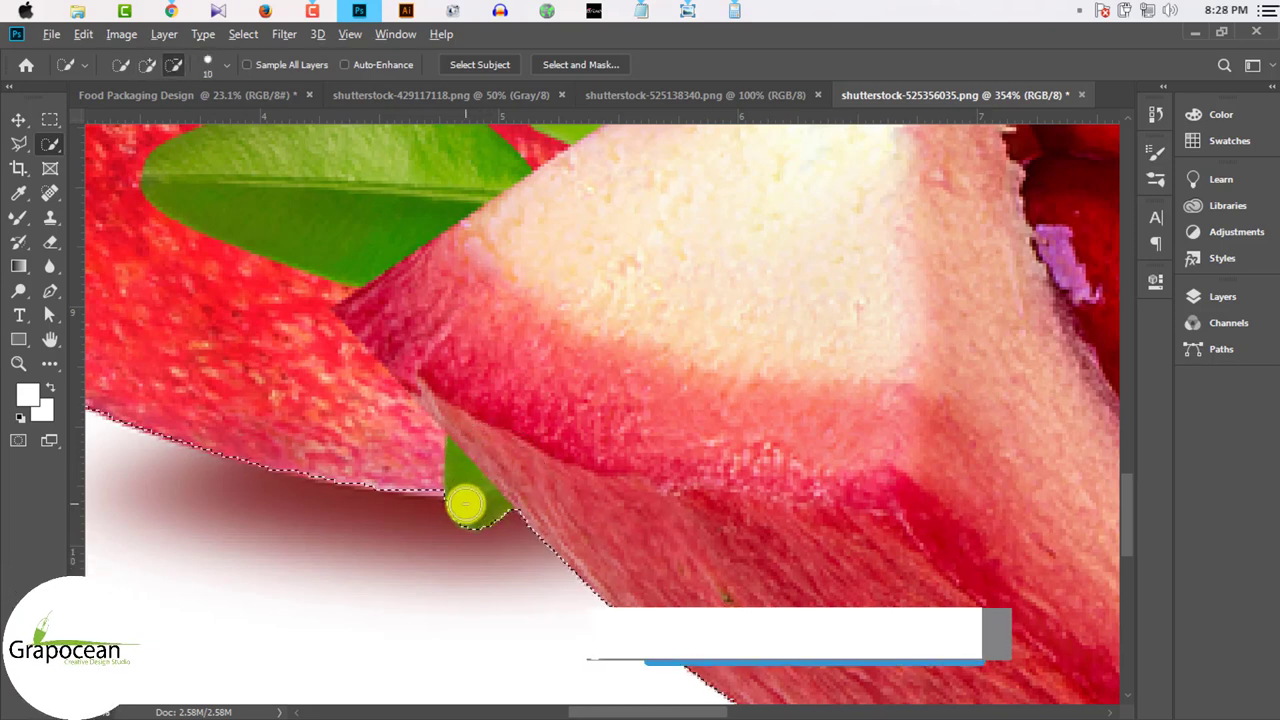
{"action": "key", "text": "ctrl+0"}
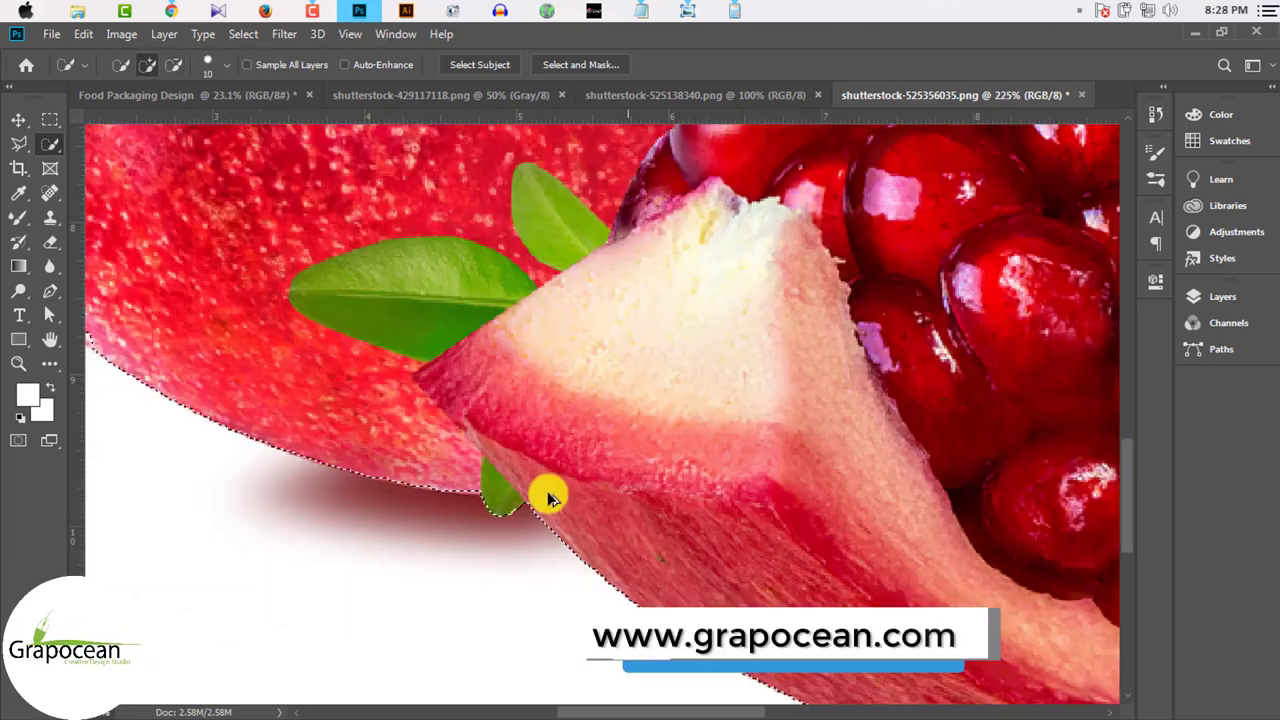
{"action": "scroll", "coordinate": [600, 245], "scroll_direction": "up", "scroll_amount": 3}
Step: Undo a premature mask and unlock the Background into an editable Layer 0
{"action": "scroll", "coordinate": [643, 237], "scroll_direction": "down", "scroll_amount": 4}
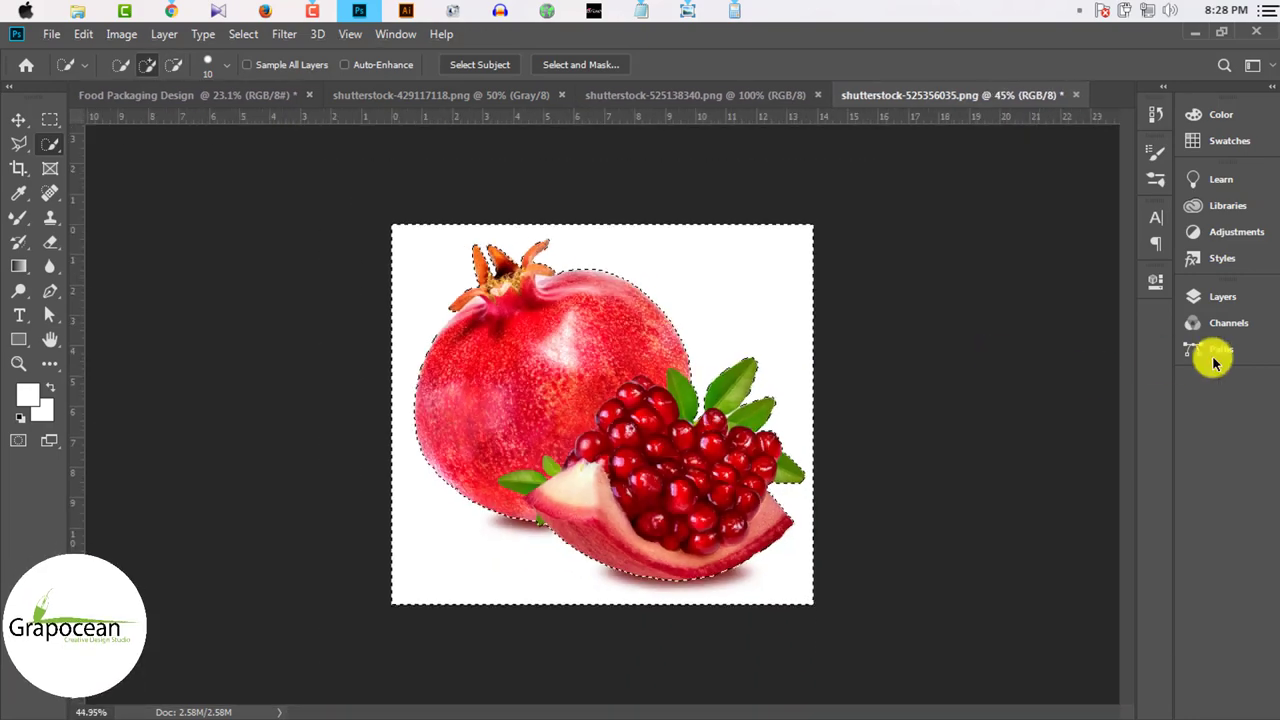
{"action": "left_click", "coordinate": [1220, 297]}
{"action": "left_click", "coordinate": [1046, 483]}
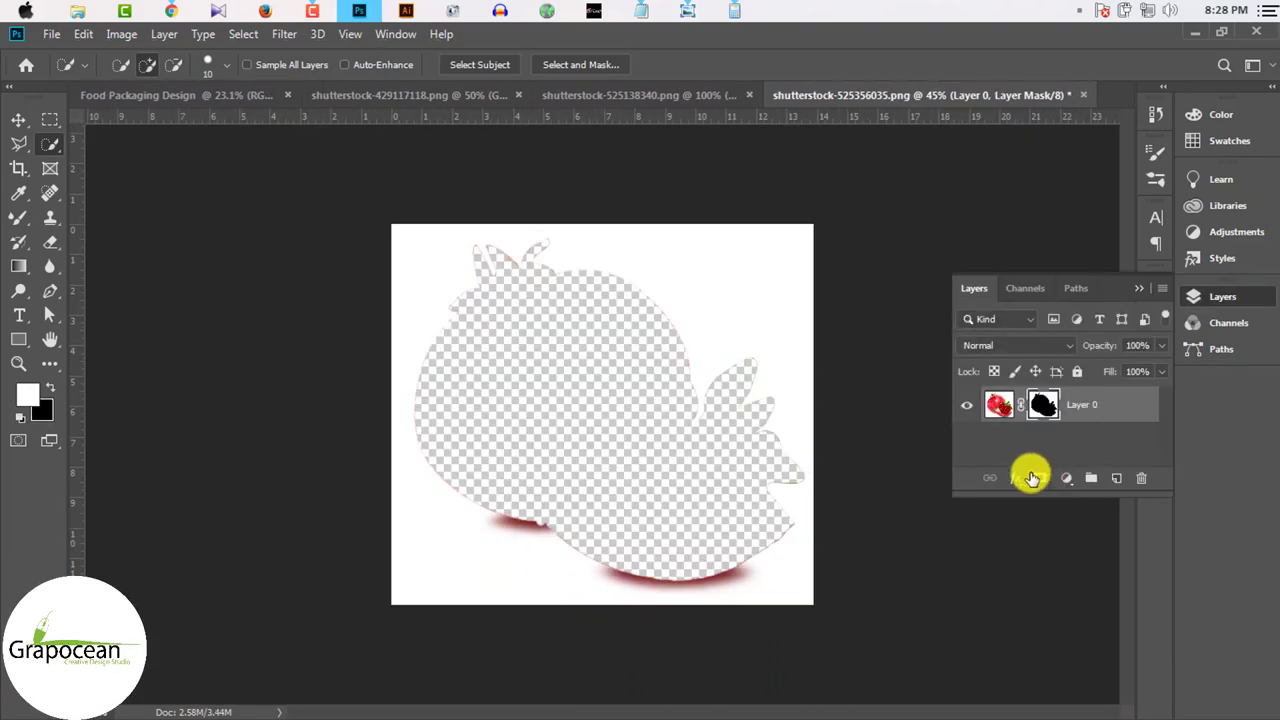
{"action": "key", "text": "ctrl+z"}
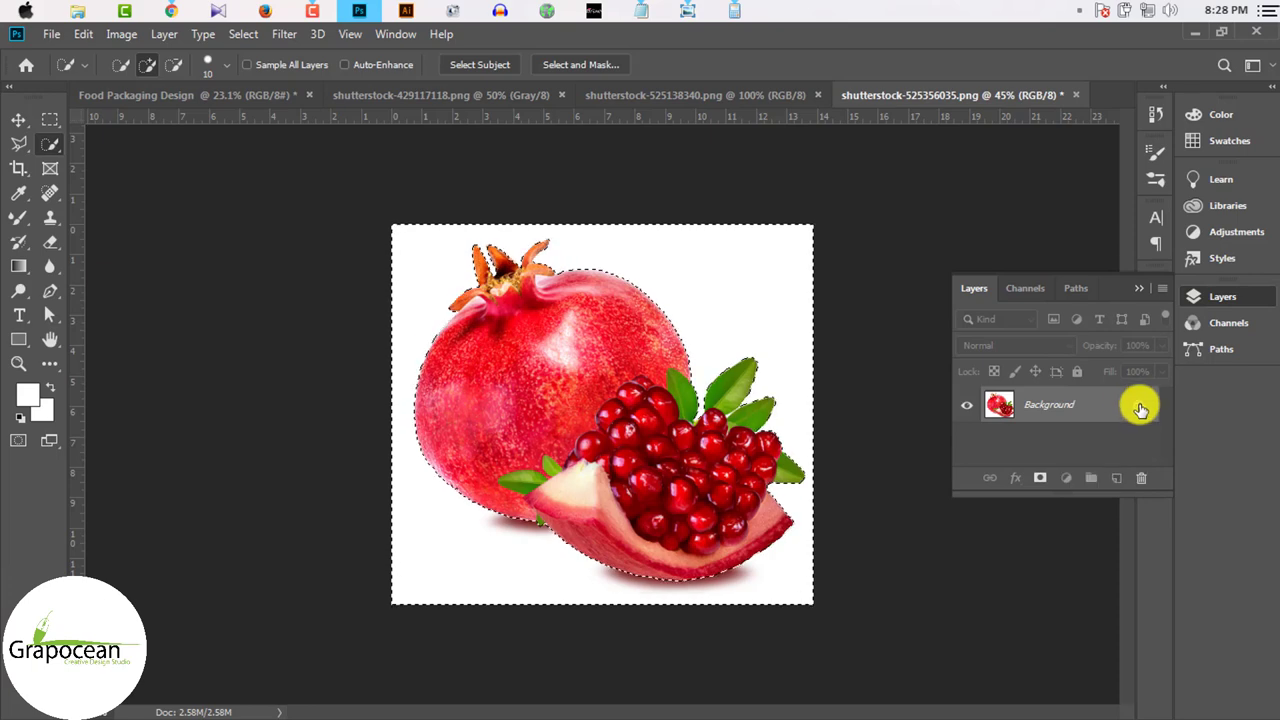
{"action": "left_click", "coordinate": [1140, 408]}
{"action": "key", "text": "ctrl+alt+i"}
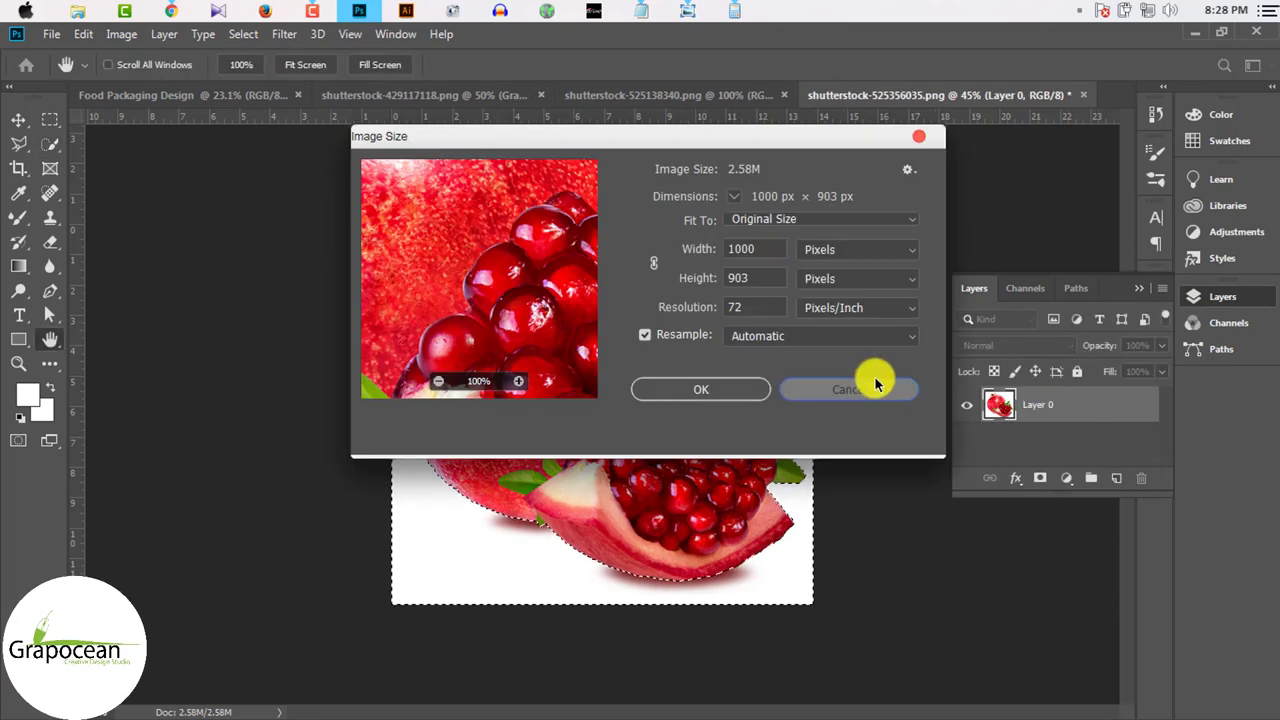
{"action": "left_click", "coordinate": [871, 383]}
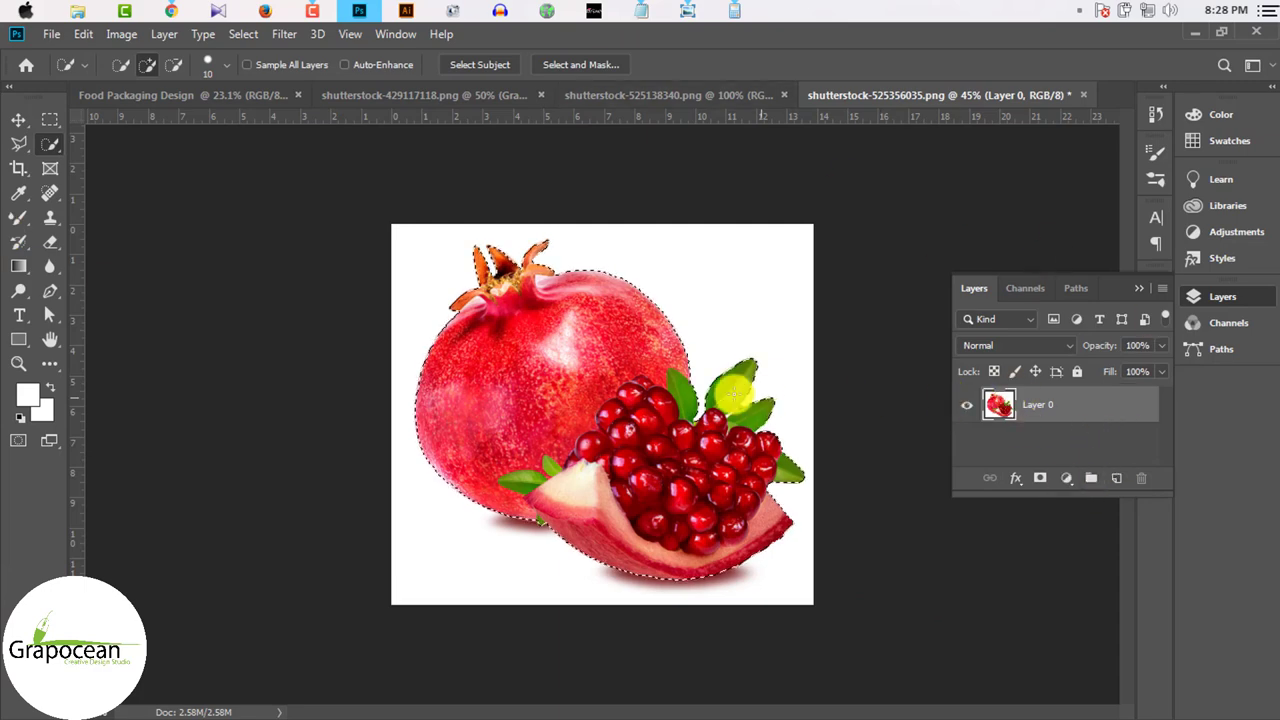
Step: Add a layer mask from the pomegranate selection to hide the white background
{"action": "left_click", "coordinate": [1040, 478]}
{"action": "scroll", "coordinate": [718, 465], "scroll_direction": "up", "scroll_amount": 1}
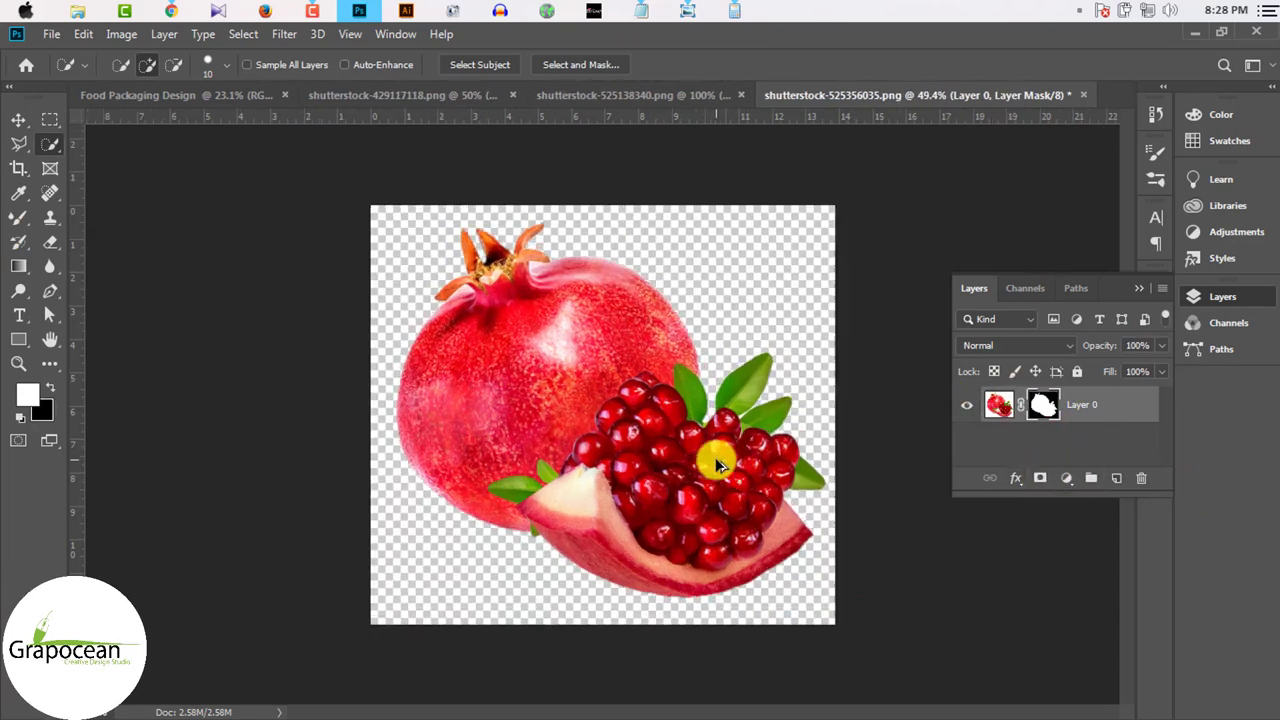
{"action": "scroll", "coordinate": [718, 465], "scroll_direction": "down", "scroll_amount": 1}
{"action": "left_click", "coordinate": [19, 121]}
{"action": "scroll", "coordinate": [590, 370], "scroll_direction": "down", "scroll_amount": 2}
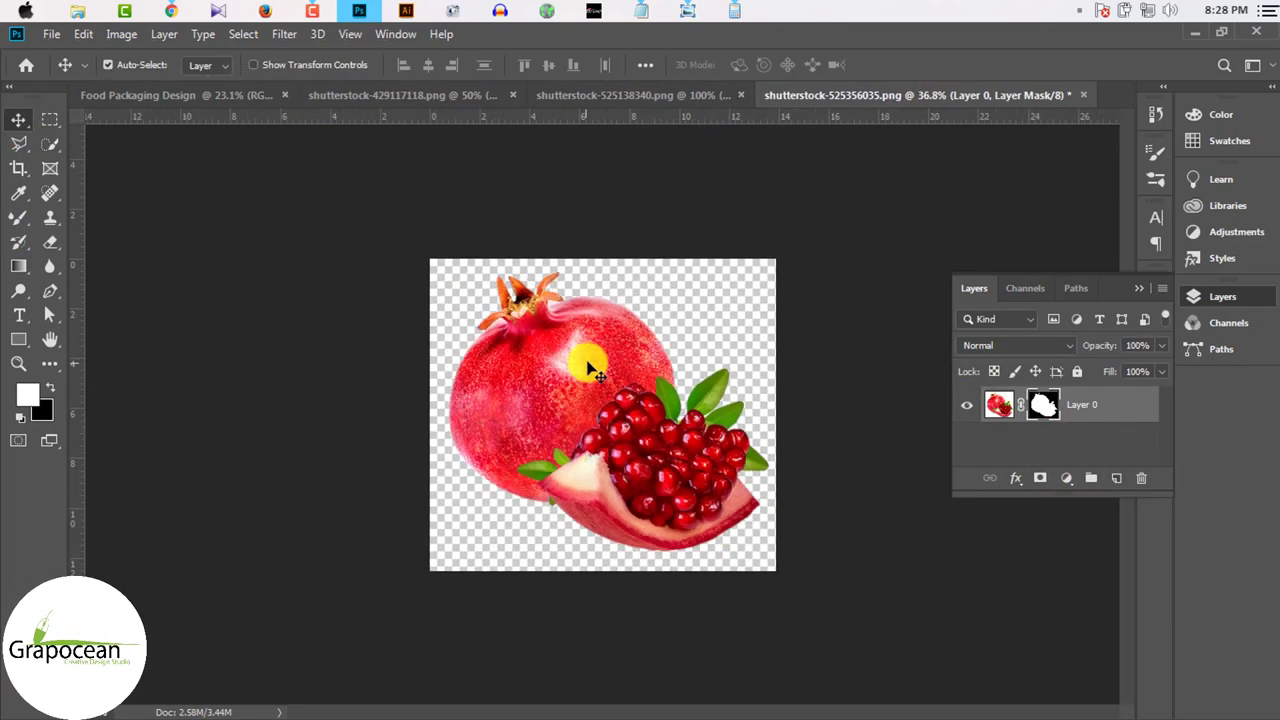
Step: Move the cut-out pomegranate into Food Packaging Design and scale it to 87.86%
{"action": "mouse_move", "coordinate": [590, 379]}
{"action": "left_mouse_down"}
{"action": "mouse_move", "coordinate": [596, 482]}
{"action": "mouse_move", "coordinate": [697, 515]}
{"action": "mouse_move", "coordinate": [672, 545]}
{"action": "left_mouse_up"}
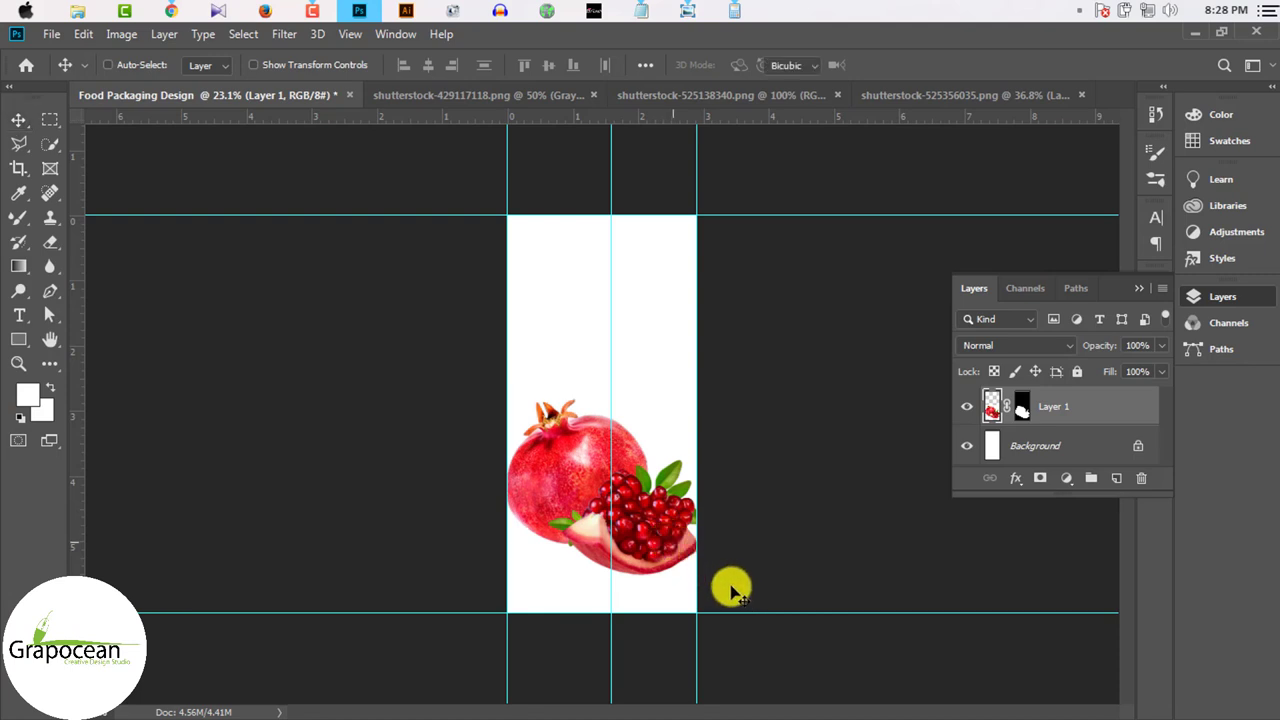
{"action": "key", "text": "ctrl+t"}
{"action": "left_click_drag", "start_coordinate": [708, 586], "coordinate": [697, 574]}
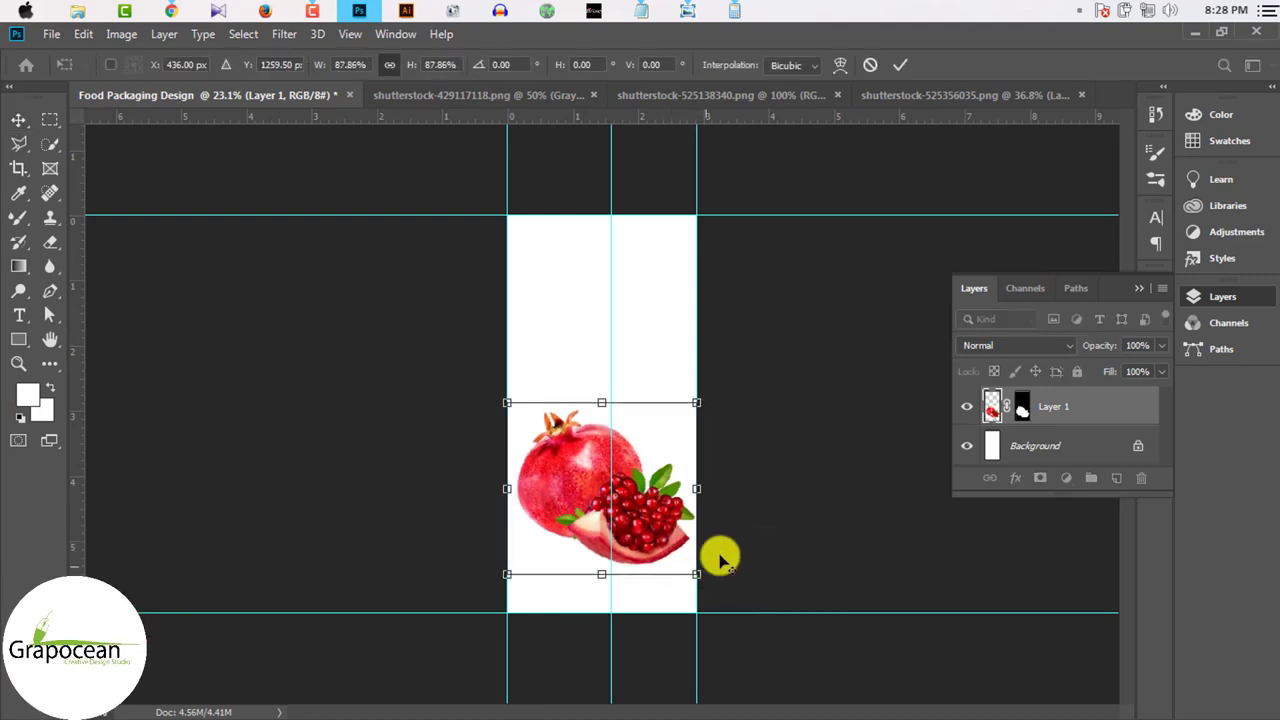
{"action": "left_click", "coordinate": [903, 65]}
{"action": "scroll", "coordinate": [677, 551], "scroll_direction": "up", "scroll_amount": 3}
{"action": "scroll", "coordinate": [677, 551], "scroll_direction": "down", "scroll_amount": 3}
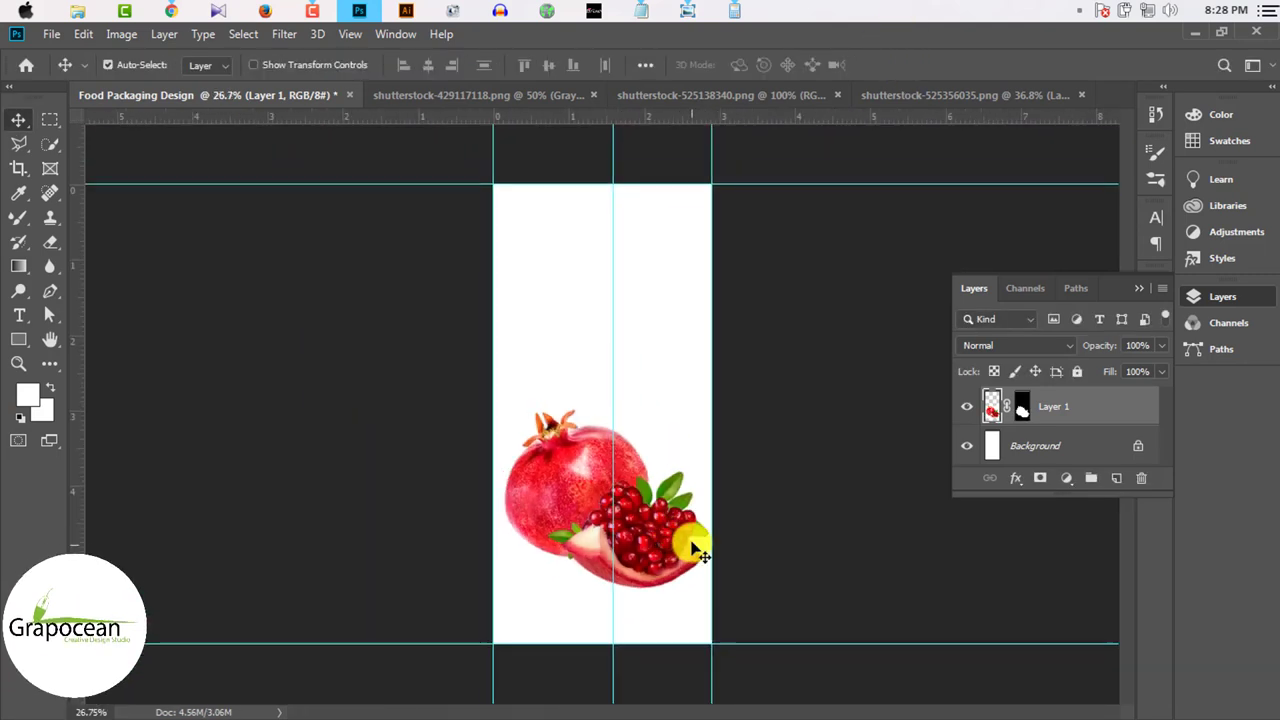
{"action": "right_click", "coordinate": [20, 337]}
{"action": "left_click", "coordinate": [257, 334]}
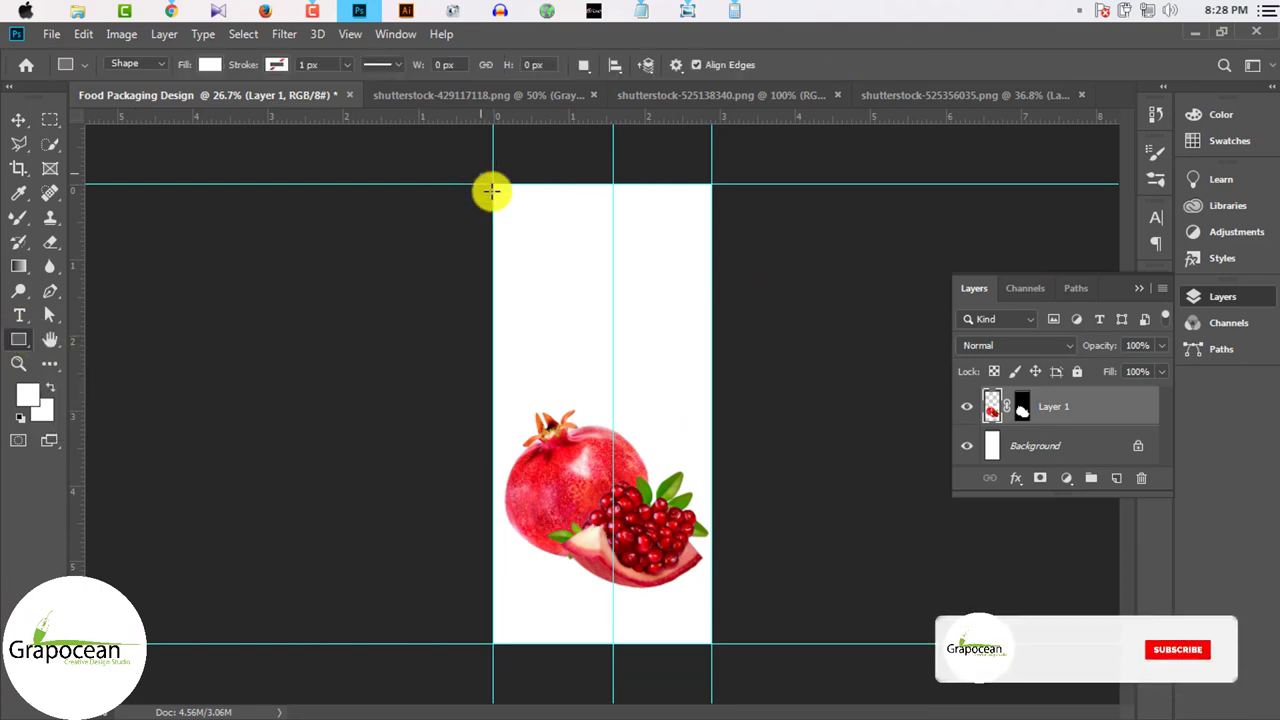
Step: Draw a black-filled rectangle covering the whole panel, then select the pomegranate layer
{"action": "mouse_move", "coordinate": [481, 176]}
{"action": "left_mouse_down"}
{"action": "mouse_move", "coordinate": [724, 666]}
{"action": "mouse_move", "coordinate": [722, 646]}
{"action": "left_mouse_up"}
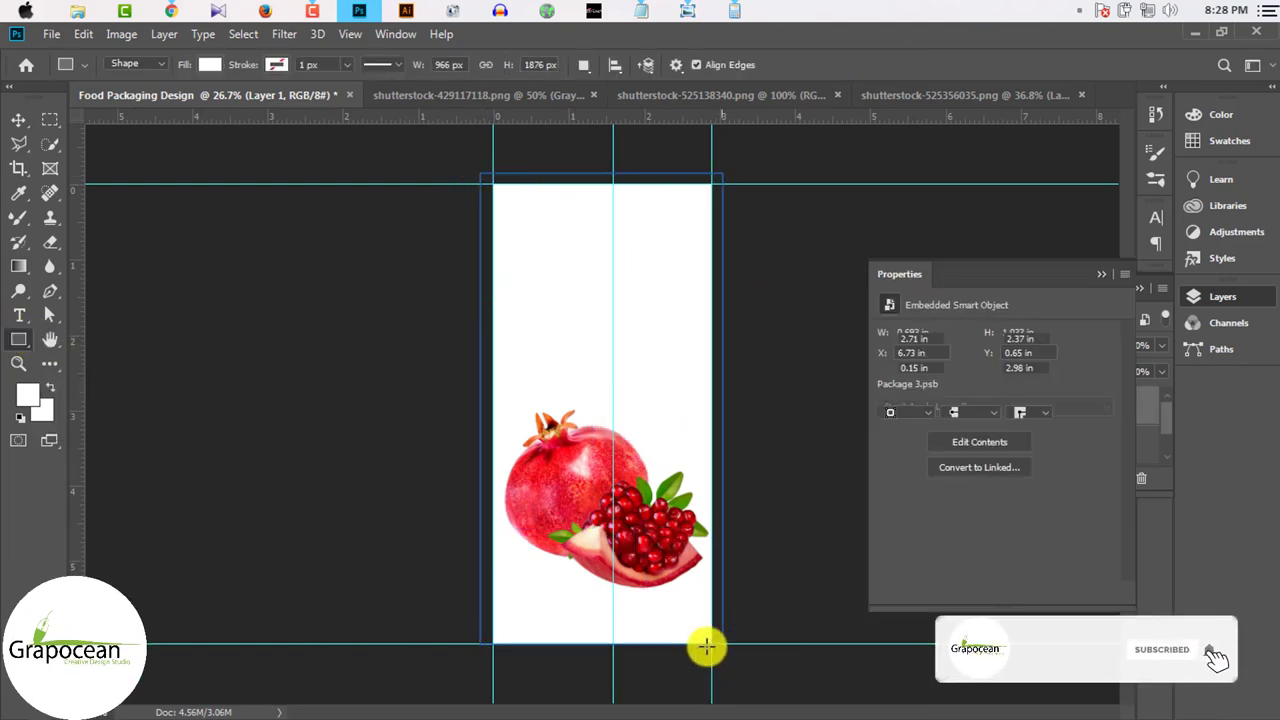
{"action": "left_click", "coordinate": [209, 64]}
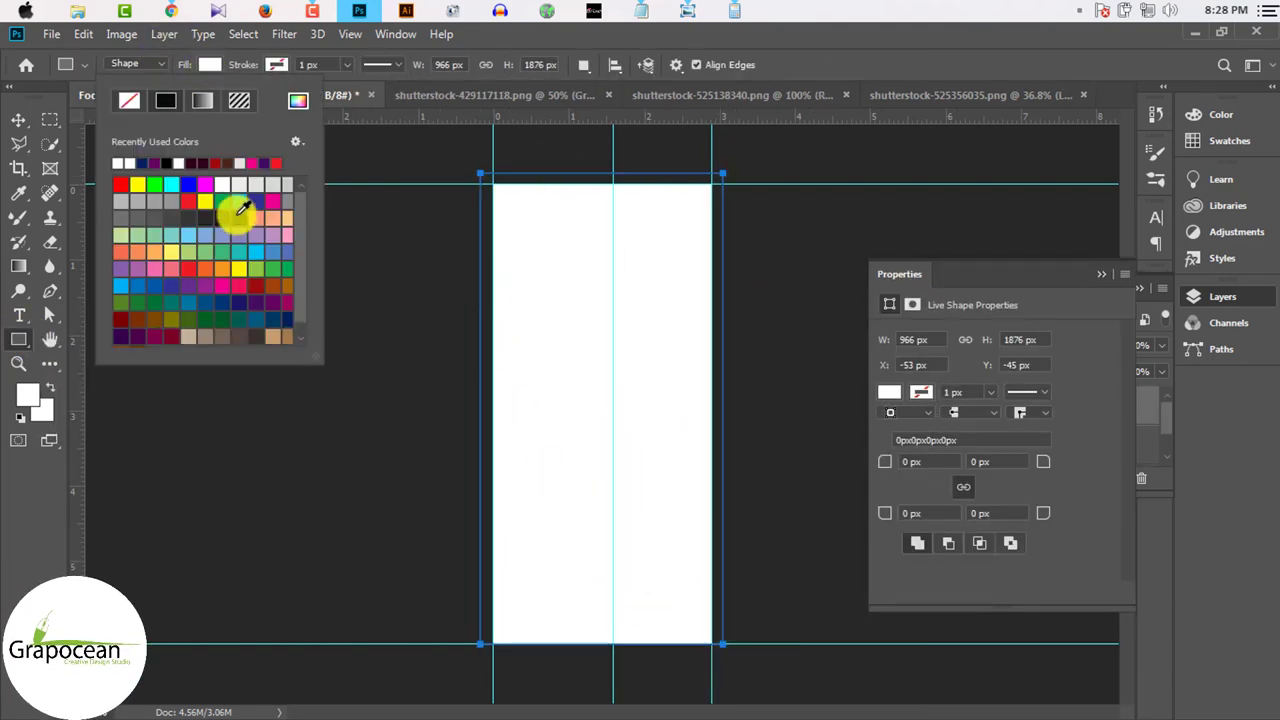
{"action": "left_click", "coordinate": [226, 216]}
{"action": "left_click", "coordinate": [18, 119]}
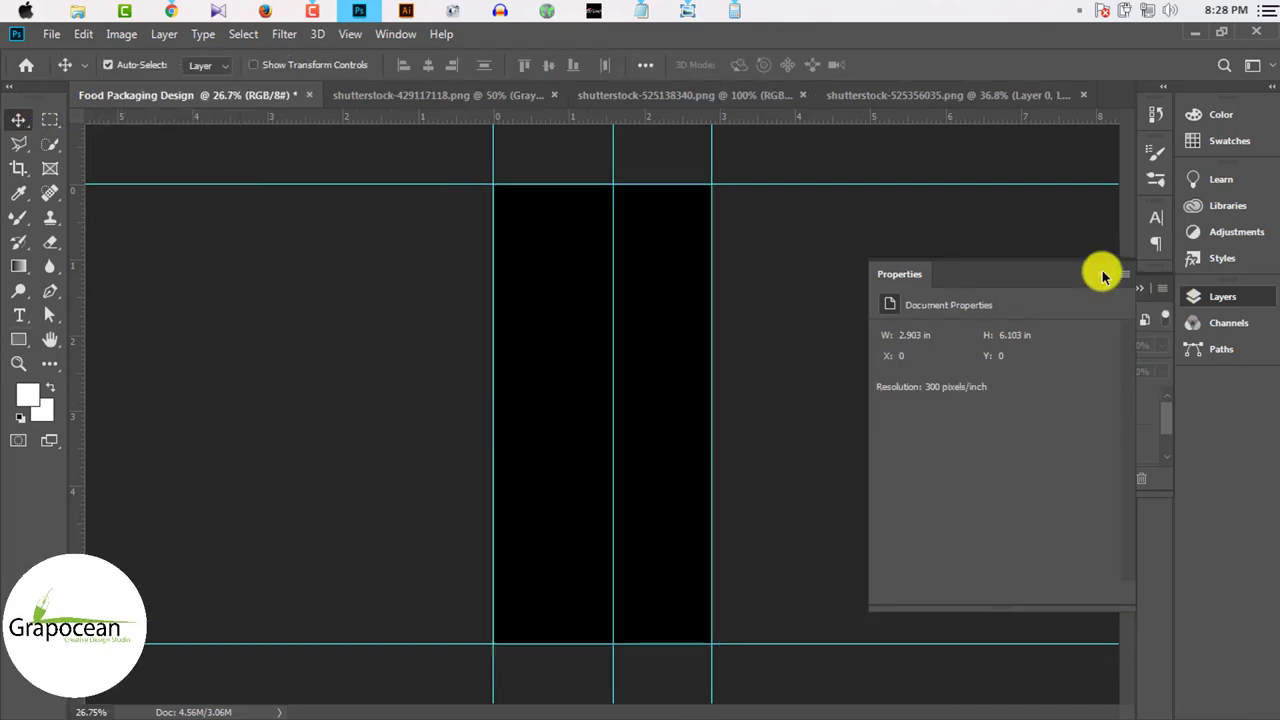
{"action": "left_click", "coordinate": [1101, 273]}
{"action": "left_click", "coordinate": [1052, 449]}
Step: Move the pomegranate layer above the black rectangle and close its layer style unchanged
{"action": "left_click_drag", "start_coordinate": [1075, 395], "coordinate": [1075, 400]}
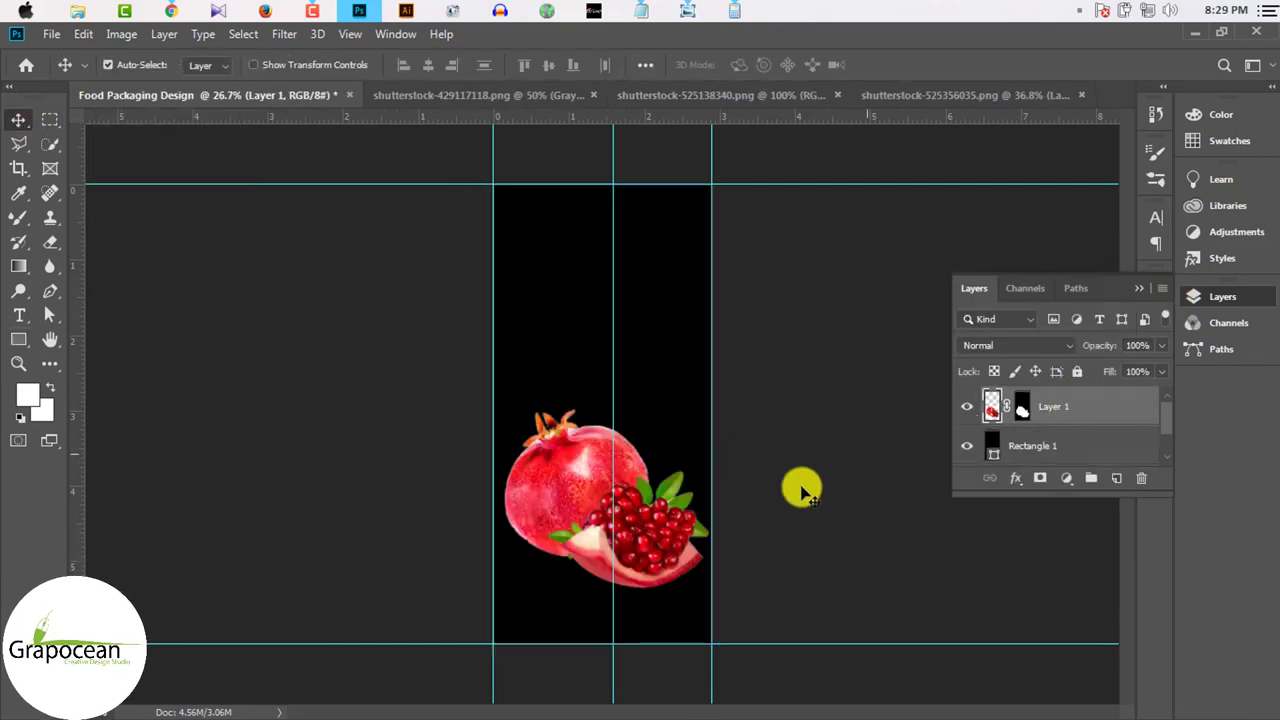
{"action": "scroll", "coordinate": [708, 537], "scroll_direction": "up", "scroll_amount": 3}
{"action": "scroll", "coordinate": [530, 502], "scroll_direction": "up", "scroll_amount": 3}
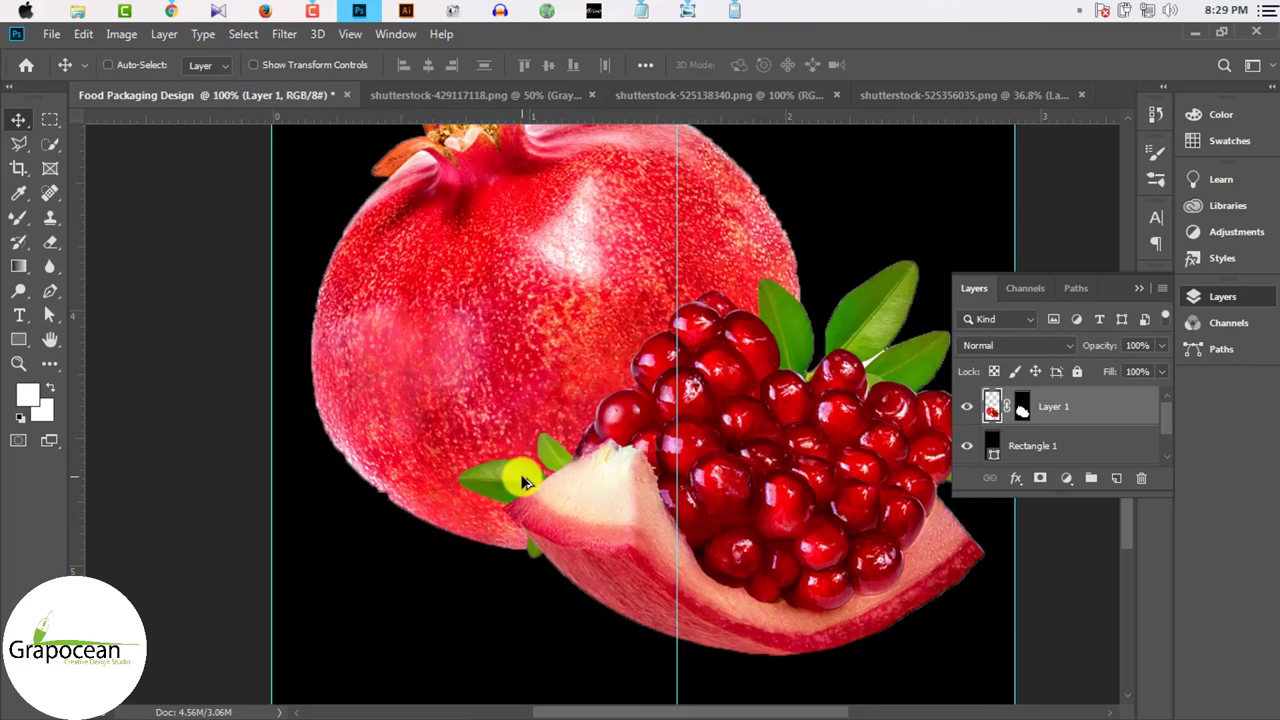
{"action": "scroll", "coordinate": [530, 495], "scroll_direction": "down", "scroll_amount": 2}
{"action": "scroll", "coordinate": [526, 470], "scroll_direction": "down", "scroll_amount": 1}
{"action": "scroll", "coordinate": [526, 450], "scroll_direction": "up", "scroll_amount": 1}
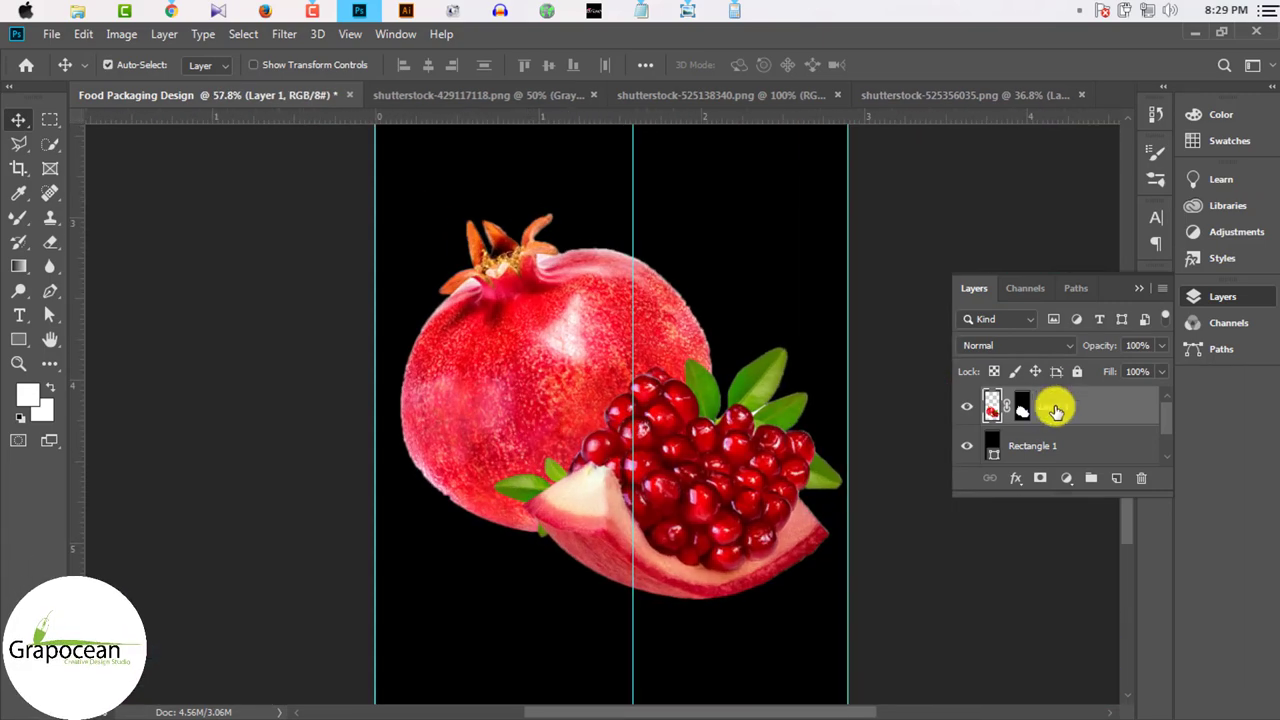
{"action": "right_click", "coordinate": [1055, 406]}
{"action": "left_click", "coordinate": [891, 40]}
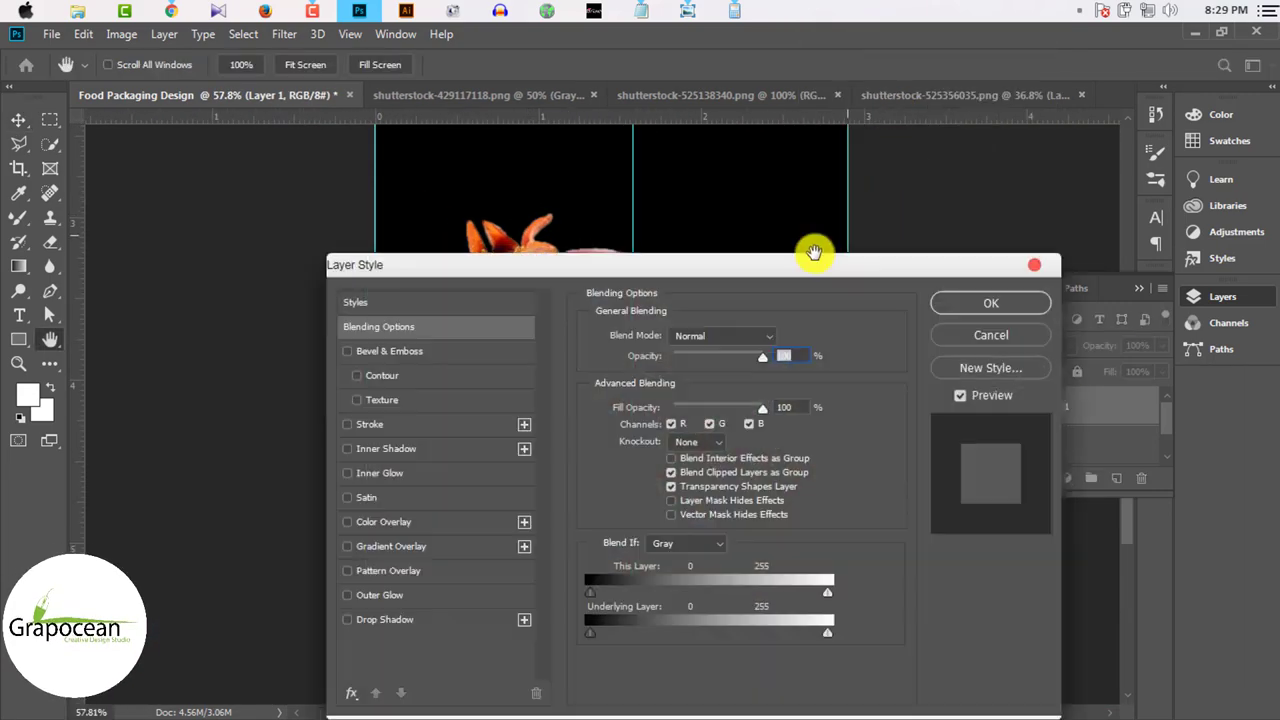
{"action": "left_click", "coordinate": [391, 540]}
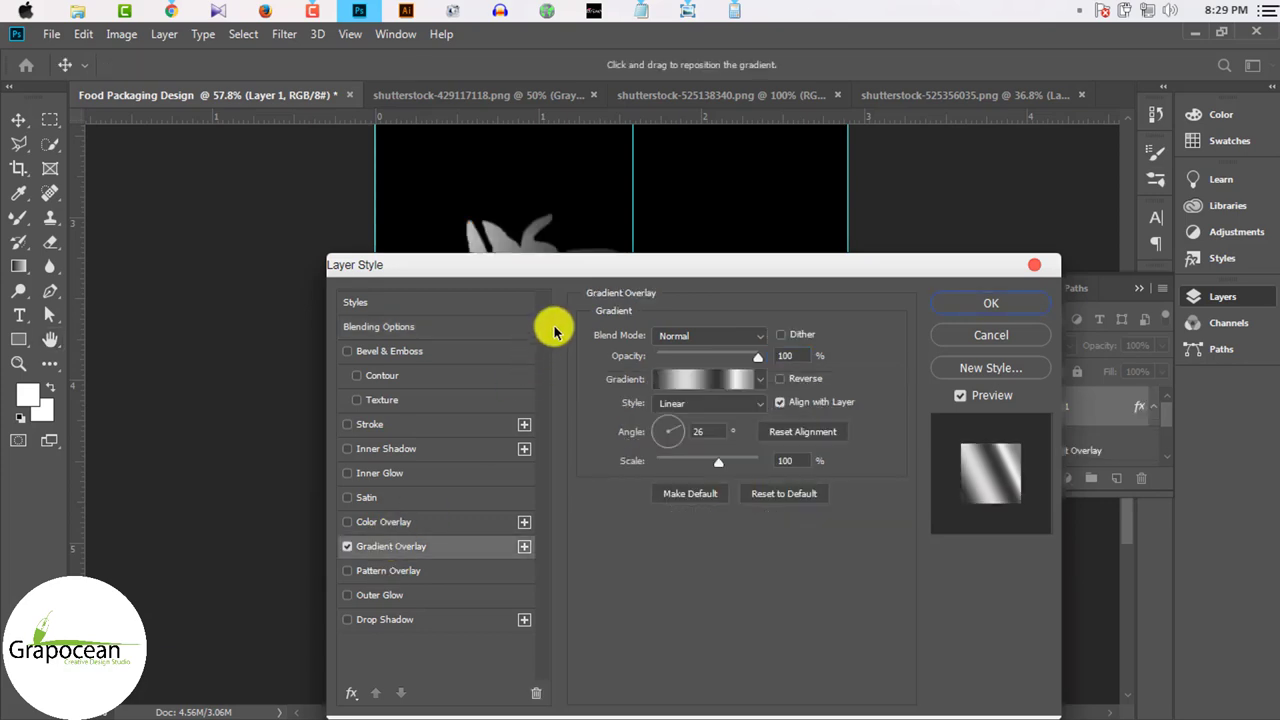
{"action": "left_click", "coordinate": [348, 546]}
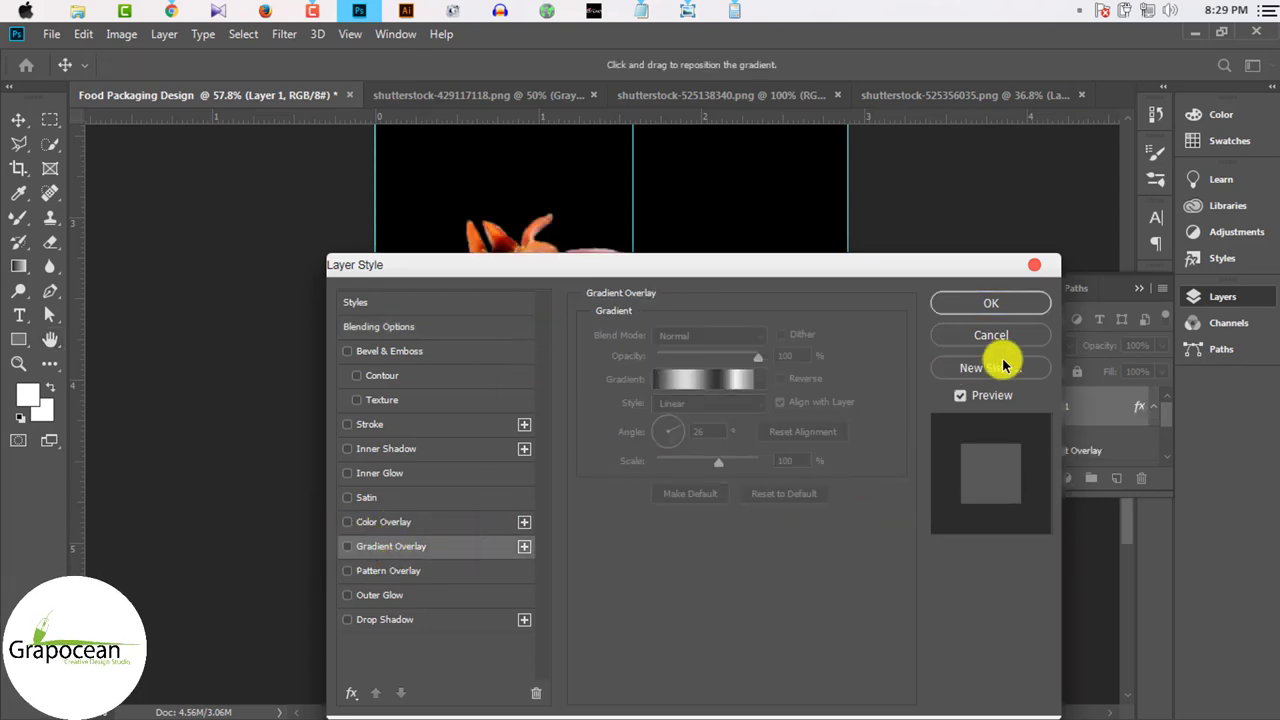
{"action": "left_click", "coordinate": [945, 338]}
Step: Apply a light Gaussian Blur of about 1 pixel to the pomegranate
{"action": "left_click", "coordinate": [284, 34]}
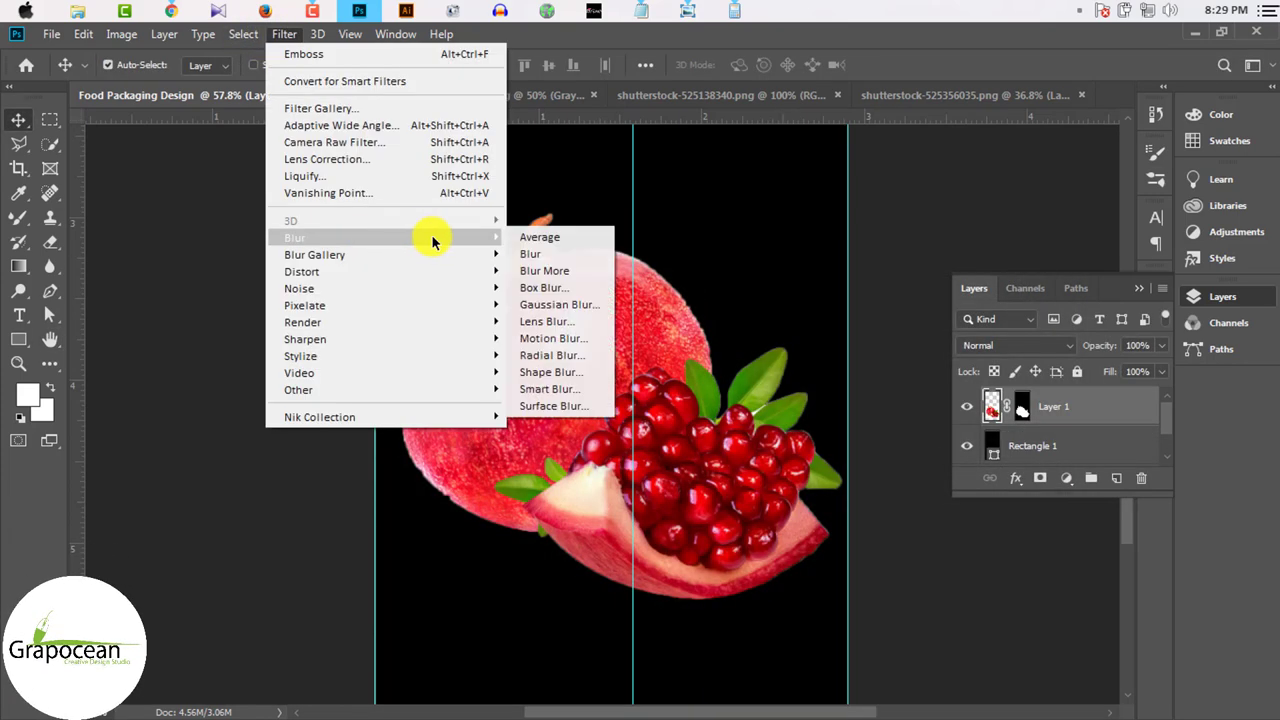
{"action": "left_click", "coordinate": [596, 304]}
{"action": "left_click_drag", "start_coordinate": [1071, 531], "coordinate": [1001, 521]}
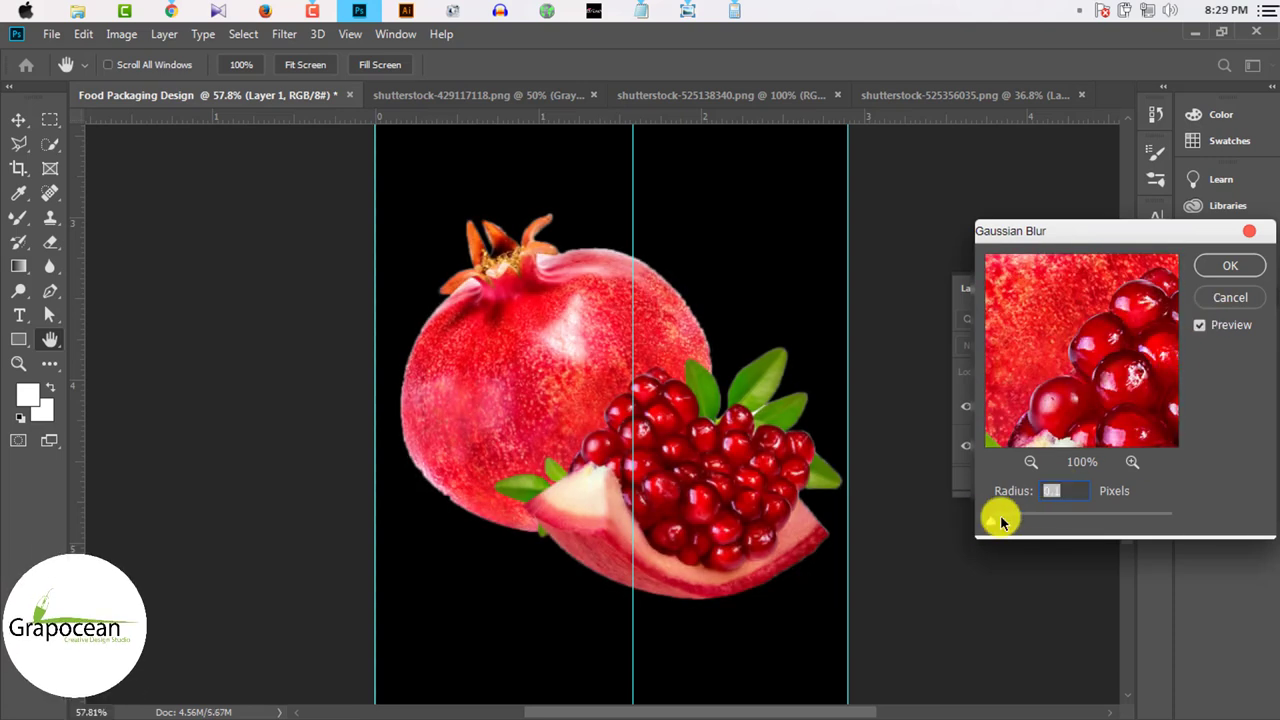
{"action": "left_click", "coordinate": [1228, 266]}
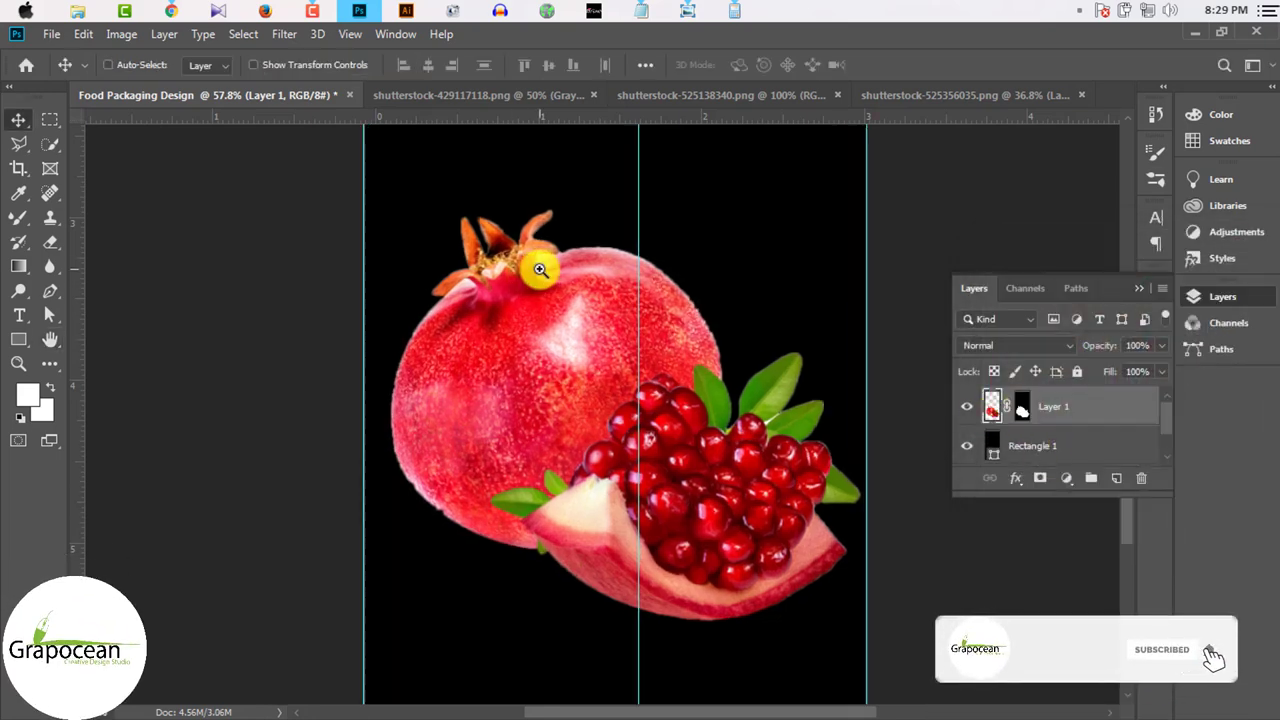
Step: Zoom in and remove the pale patch beside the crown using the Magic Wand
{"action": "scroll", "coordinate": [530, 270], "scroll_direction": "up", "scroll_amount": 5}
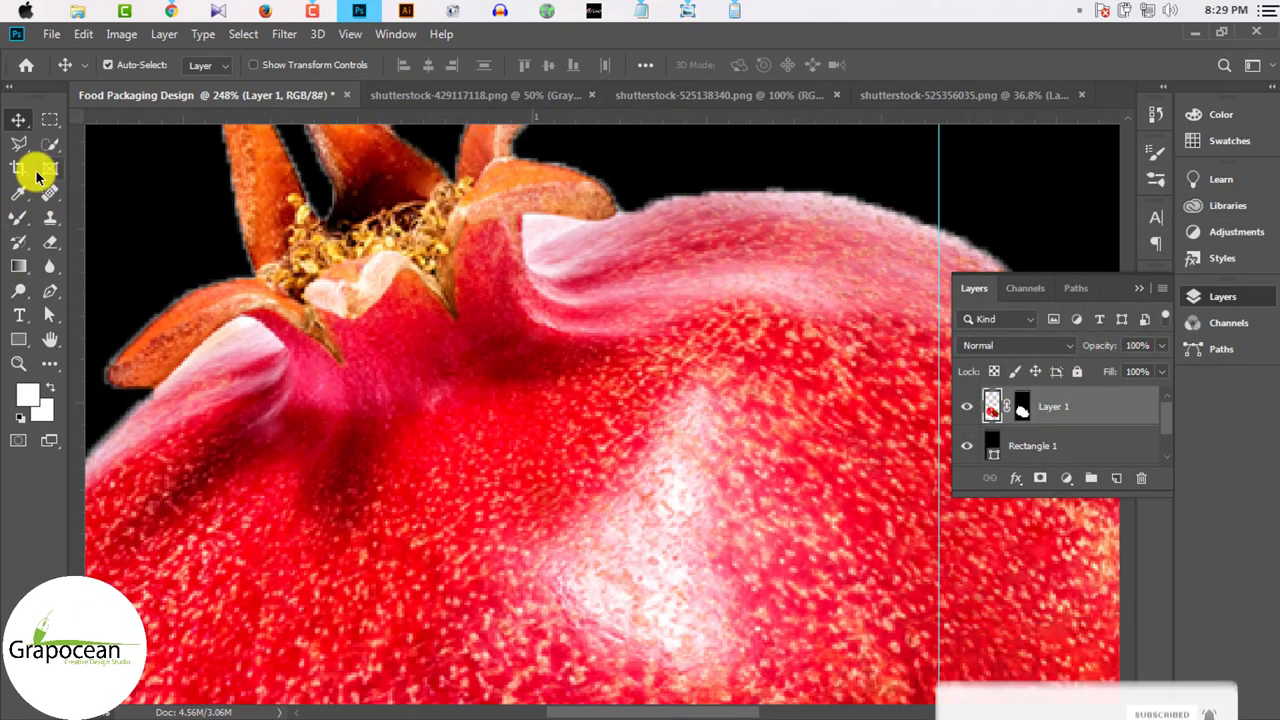
{"action": "left_click", "coordinate": [50, 143]}
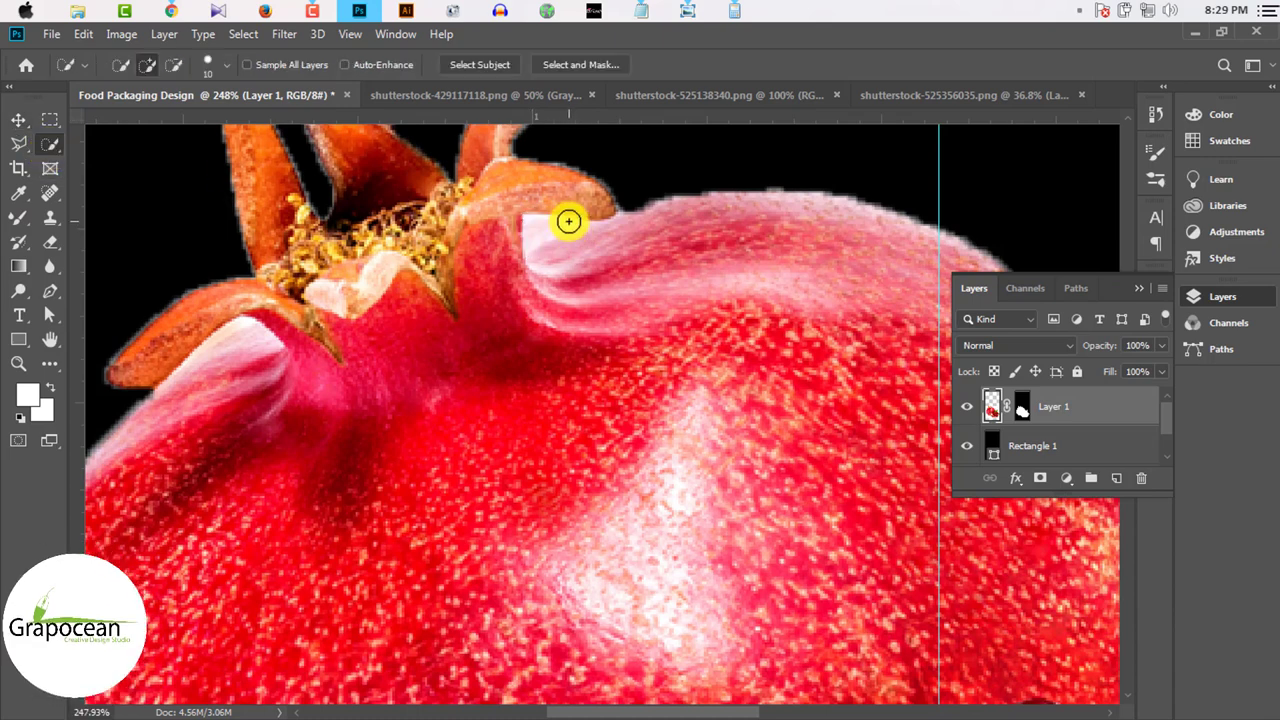
{"action": "right_click", "coordinate": [50, 143]}
{"action": "left_click", "coordinate": [120, 163]}
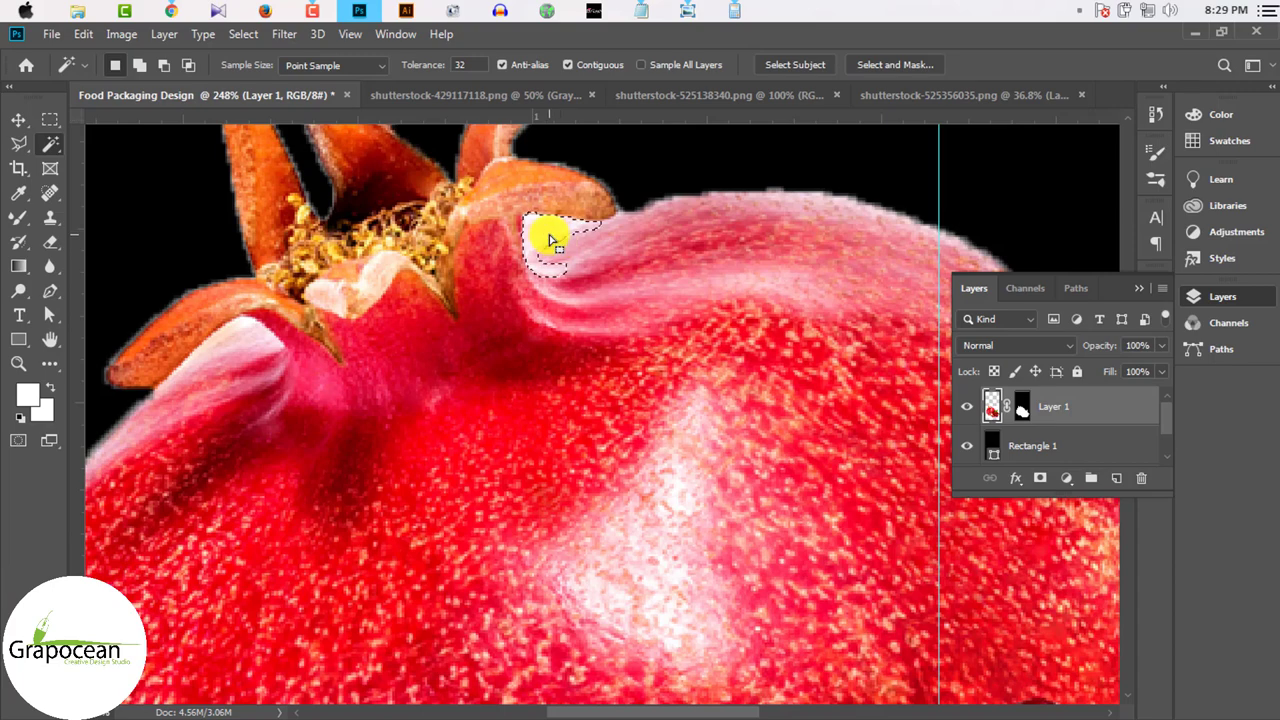
{"action": "key", "text": "m"}
{"action": "scroll", "coordinate": [678, 330], "scroll_direction": "down", "scroll_amount": 2}
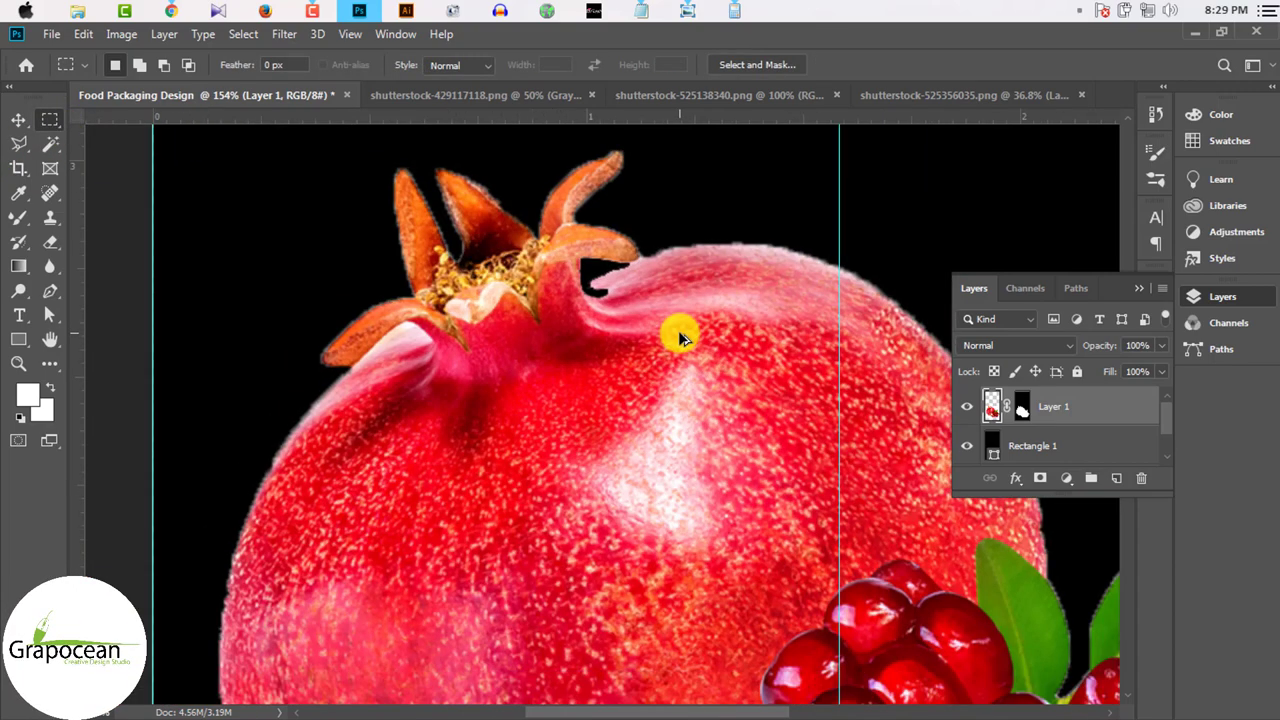
{"action": "scroll", "coordinate": [684, 334], "scroll_direction": "down", "scroll_amount": 3}
{"action": "scroll", "coordinate": [684, 336], "scroll_direction": "down", "scroll_amount": 3}
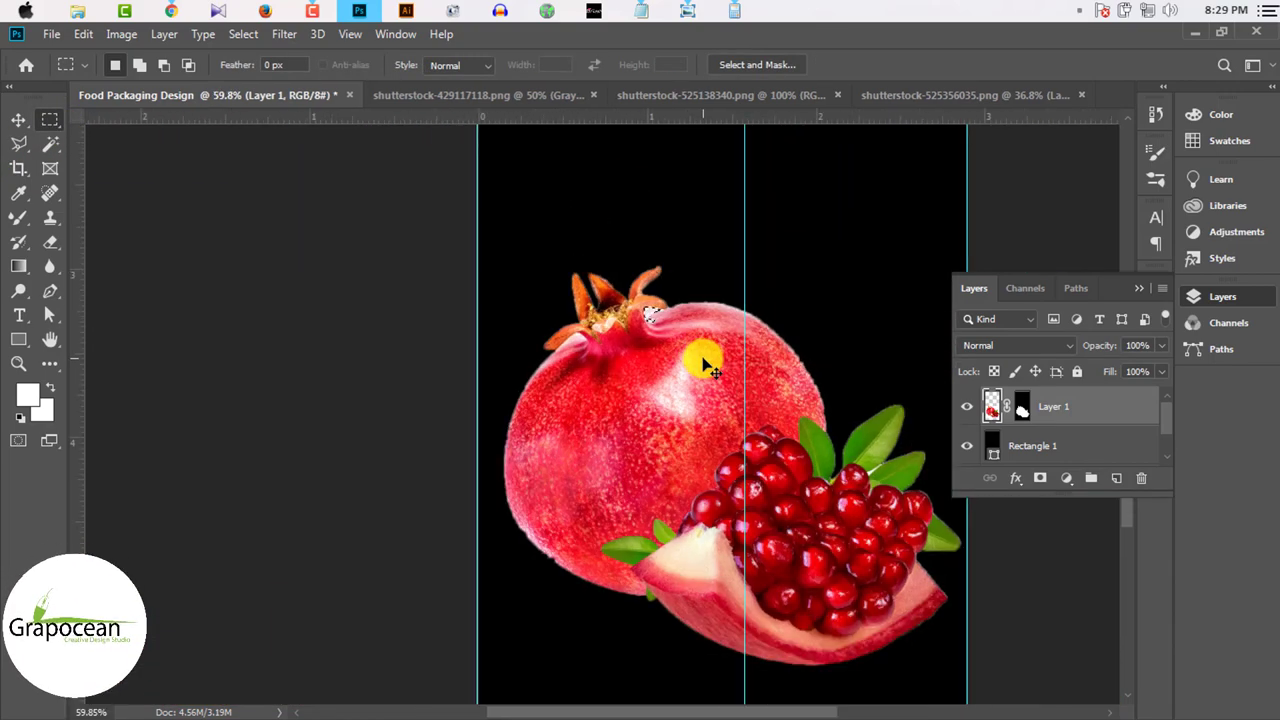
{"action": "scroll", "coordinate": [480, 350], "scroll_direction": "down", "scroll_amount": 2}
{"action": "left_click", "coordinate": [26, 123]}
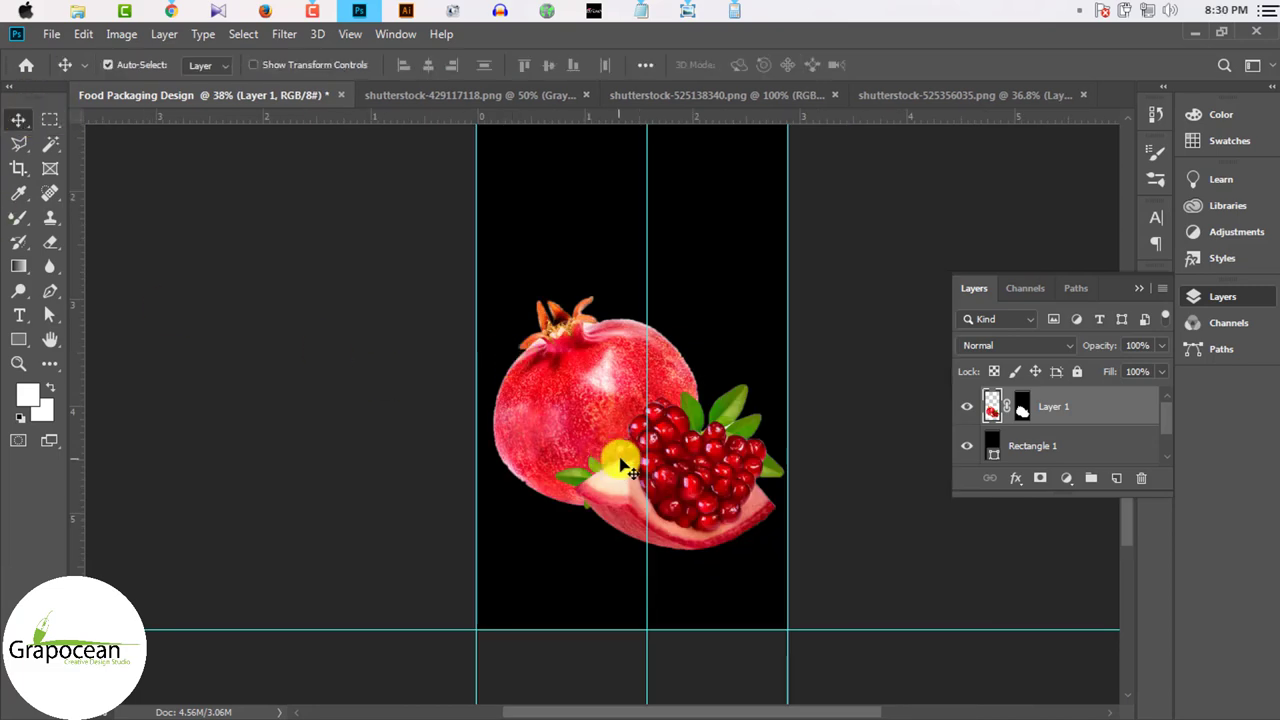
{"action": "scroll", "coordinate": [614, 457], "scroll_direction": "down", "scroll_amount": 1}
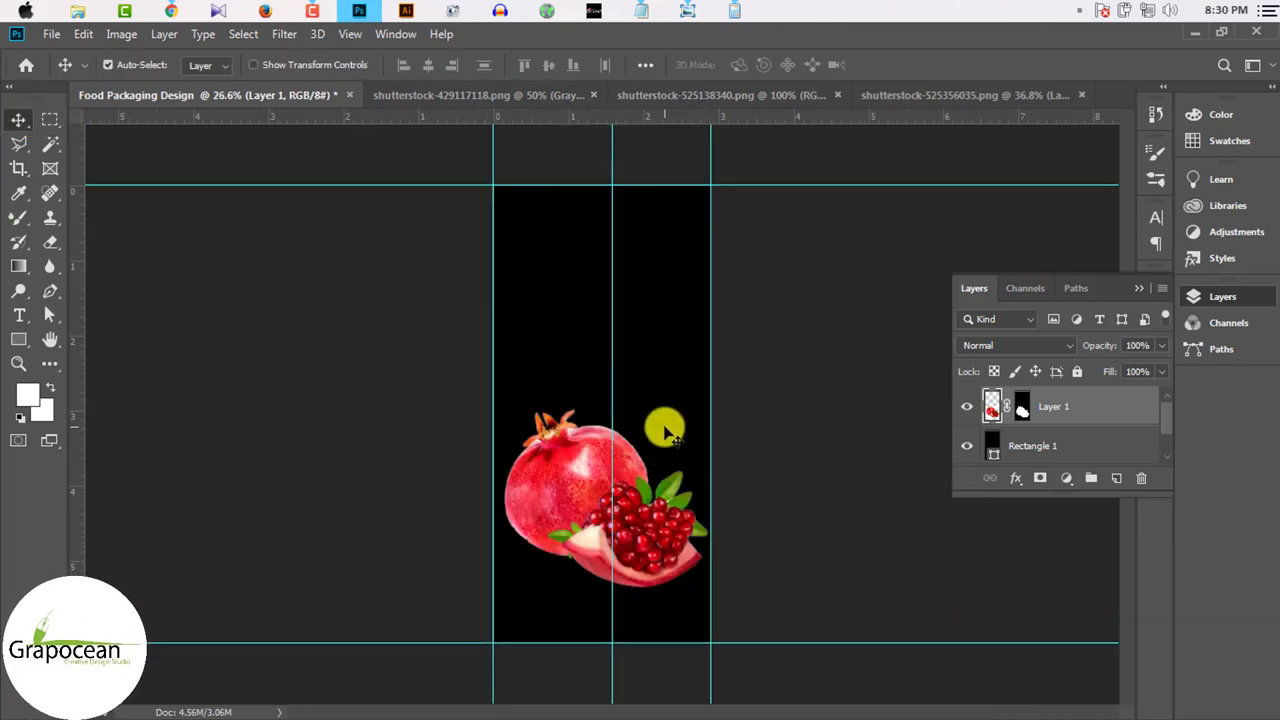
Step: Unlock the red silk image and drag it into the packaging document
{"action": "left_click", "coordinate": [768, 100]}
{"action": "left_click", "coordinate": [1143, 403]}
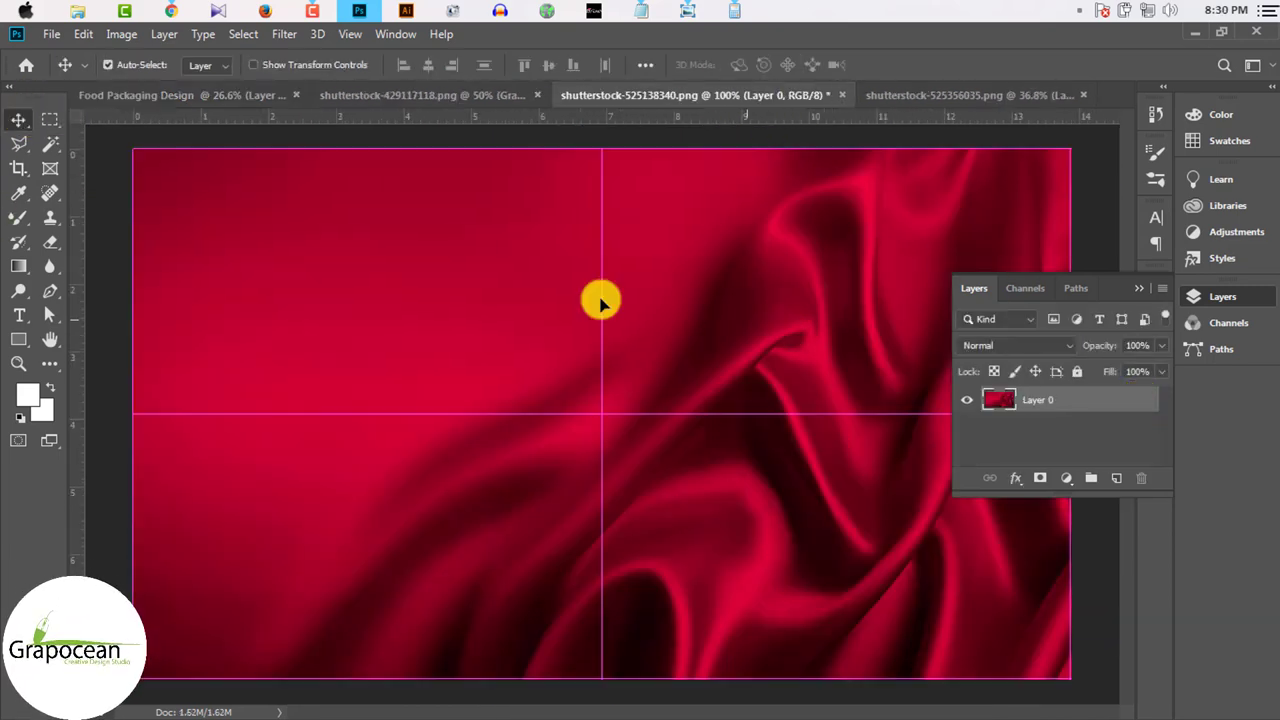
{"action": "mouse_move", "coordinate": [600, 297]}
{"action": "left_mouse_down"}
{"action": "mouse_move", "coordinate": [170, 105]}
{"action": "mouse_move", "coordinate": [703, 328]}
{"action": "left_mouse_up"}
Step: Rotate and stretch the silk into a vertical strip across the panel's upper portion
{"action": "key", "text": "ctrl+t"}
{"action": "left_click_drag", "start_coordinate": [787, 360], "coordinate": [669, 420]}
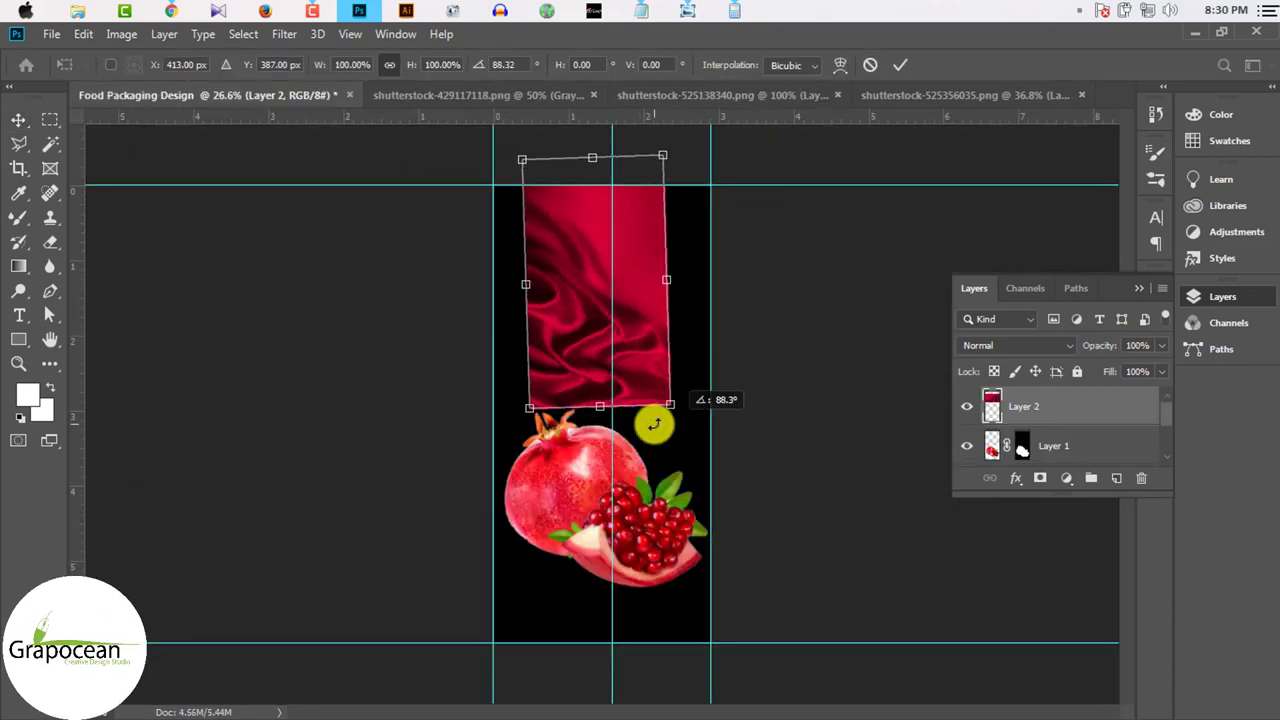
{"action": "left_click_drag", "start_coordinate": [700, 285], "coordinate": [769, 283]}
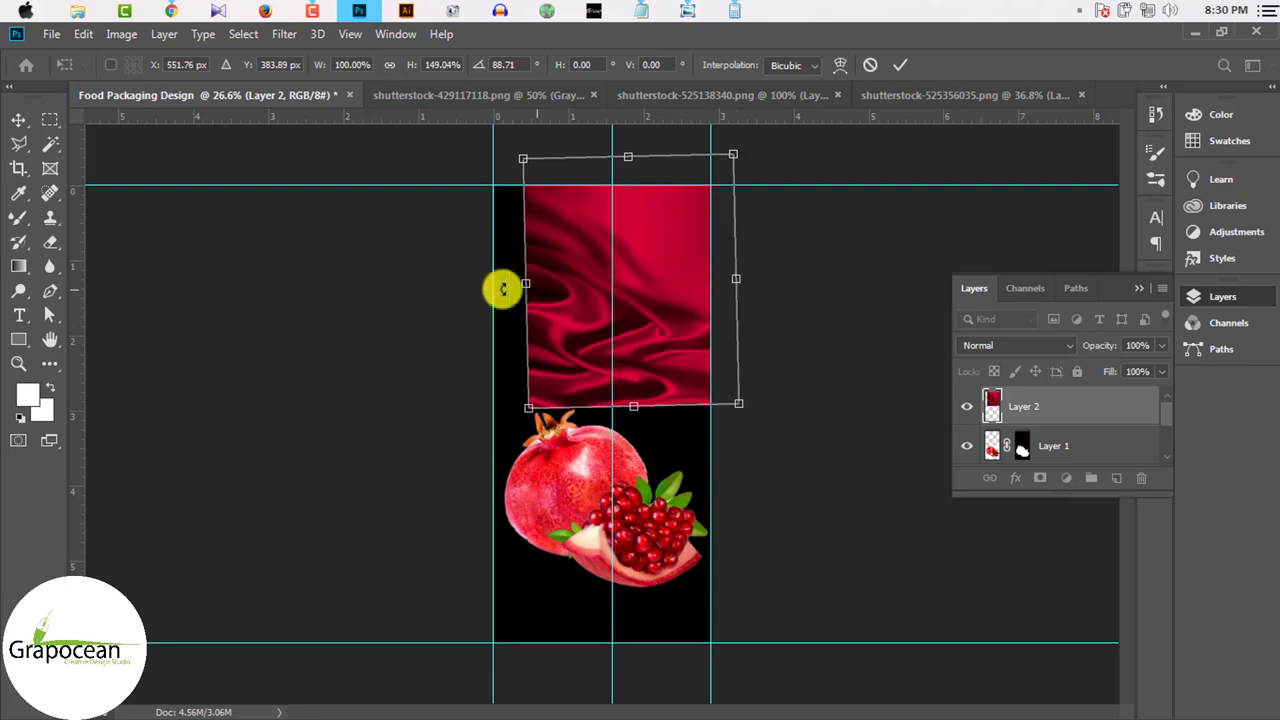
{"action": "left_click_drag", "start_coordinate": [533, 285], "coordinate": [494, 286]}
{"action": "left_click_drag", "start_coordinate": [611, 405], "coordinate": [597, 575]}
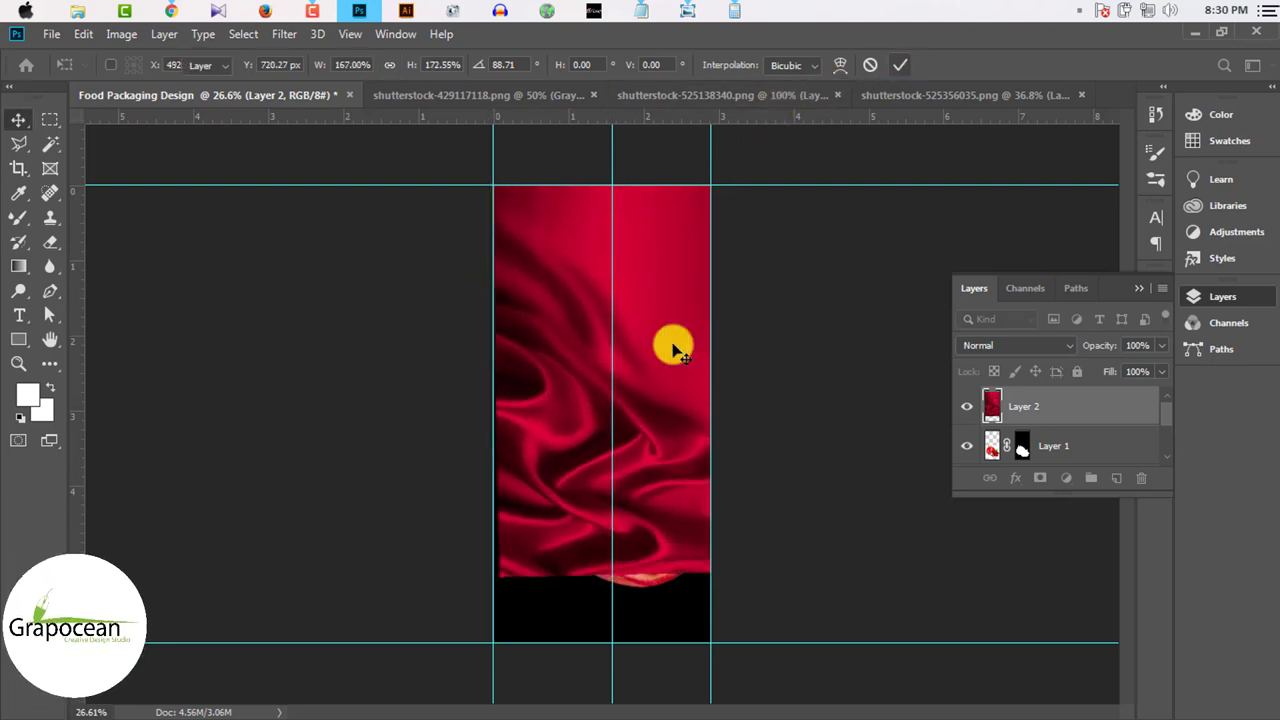
{"action": "key", "text": "Return"}
{"action": "mouse_move", "coordinate": [628, 449]}
{"action": "left_mouse_down"}
{"action": "mouse_move", "coordinate": [620, 316]}
{"action": "mouse_move", "coordinate": [671, 394]}
{"action": "mouse_move", "coordinate": [649, 378]}
{"action": "left_mouse_up"}
Step: Move the pomegranate layer above the silk and zoom out to 23.8%
{"action": "key", "text": "ctrl+["}
{"action": "scroll", "coordinate": [649, 391], "scroll_direction": "up", "scroll_amount": 1}
{"action": "scroll", "coordinate": [654, 371], "scroll_direction": "down", "scroll_amount": 1}
{"action": "scroll", "coordinate": [649, 378], "scroll_direction": "down", "scroll_amount": 1}
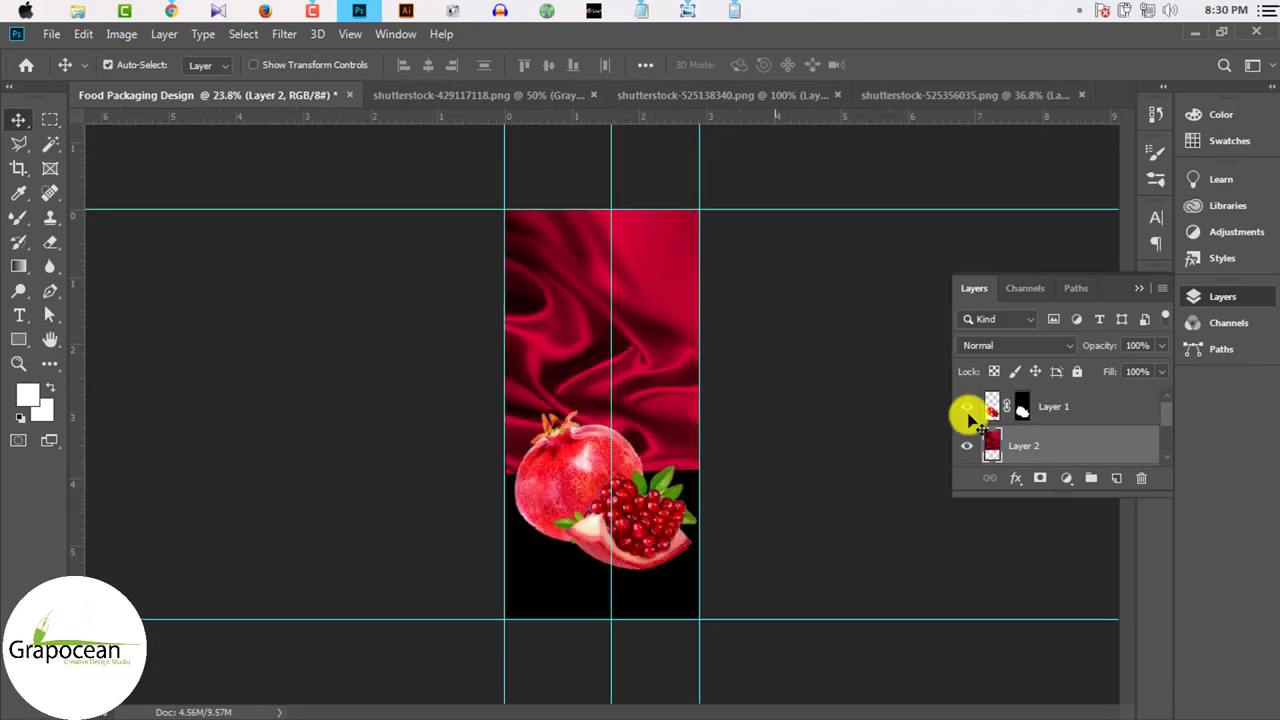
Step: Add a reversed black (000000)-to-transparent Gradient Fill layer
{"action": "left_click", "coordinate": [1070, 480]}
{"action": "left_click", "coordinate": [1100, 174]}
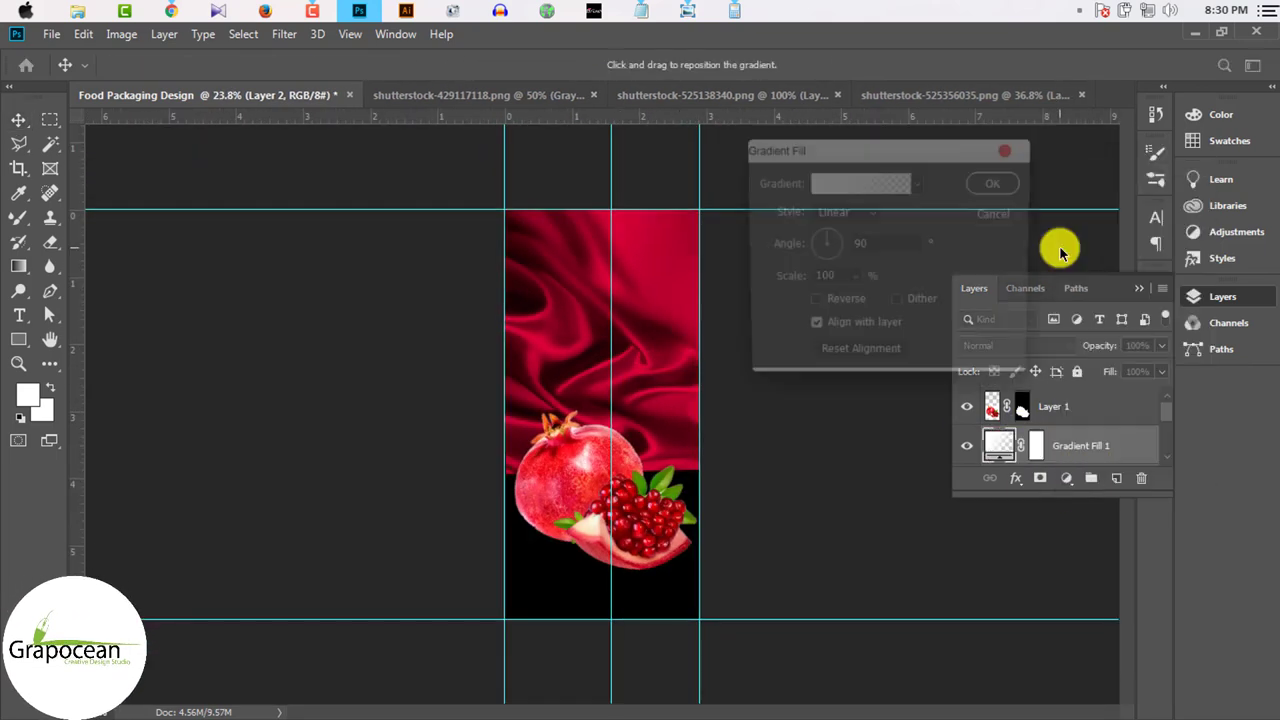
{"action": "left_click", "coordinate": [815, 305]}
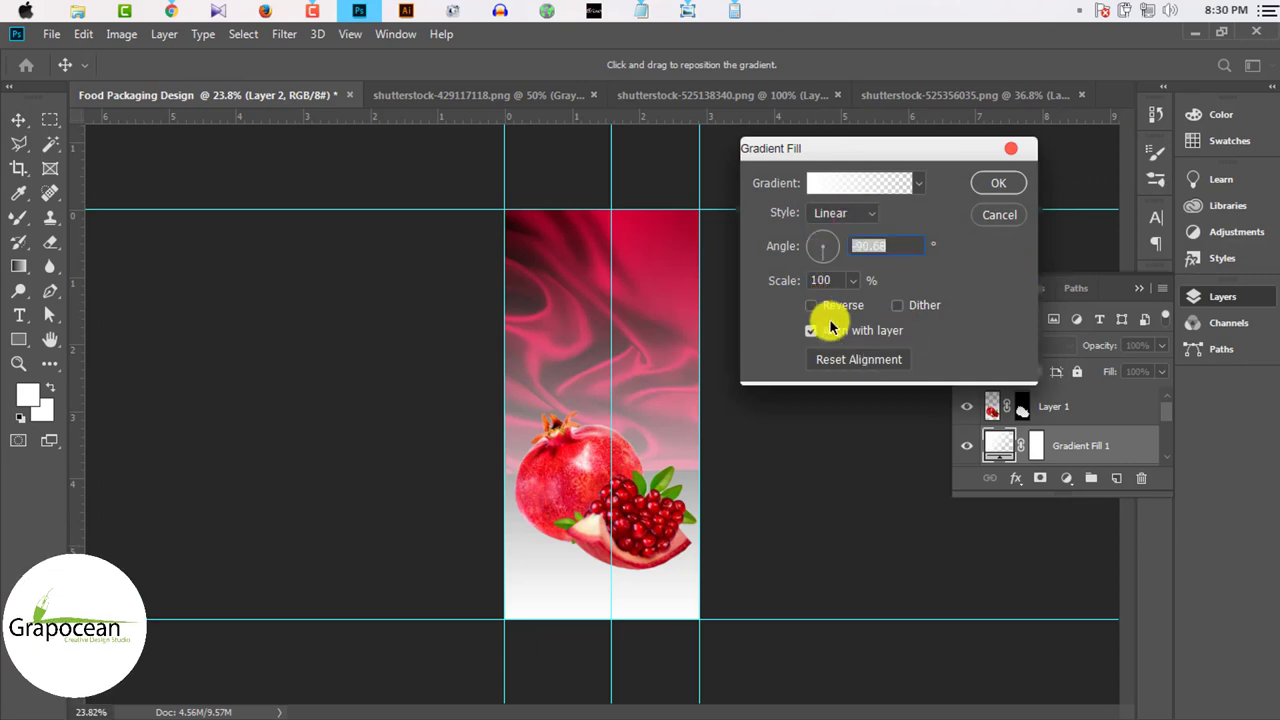
{"action": "left_click", "coordinate": [826, 192]}
{"action": "left_click", "coordinate": [767, 450]}
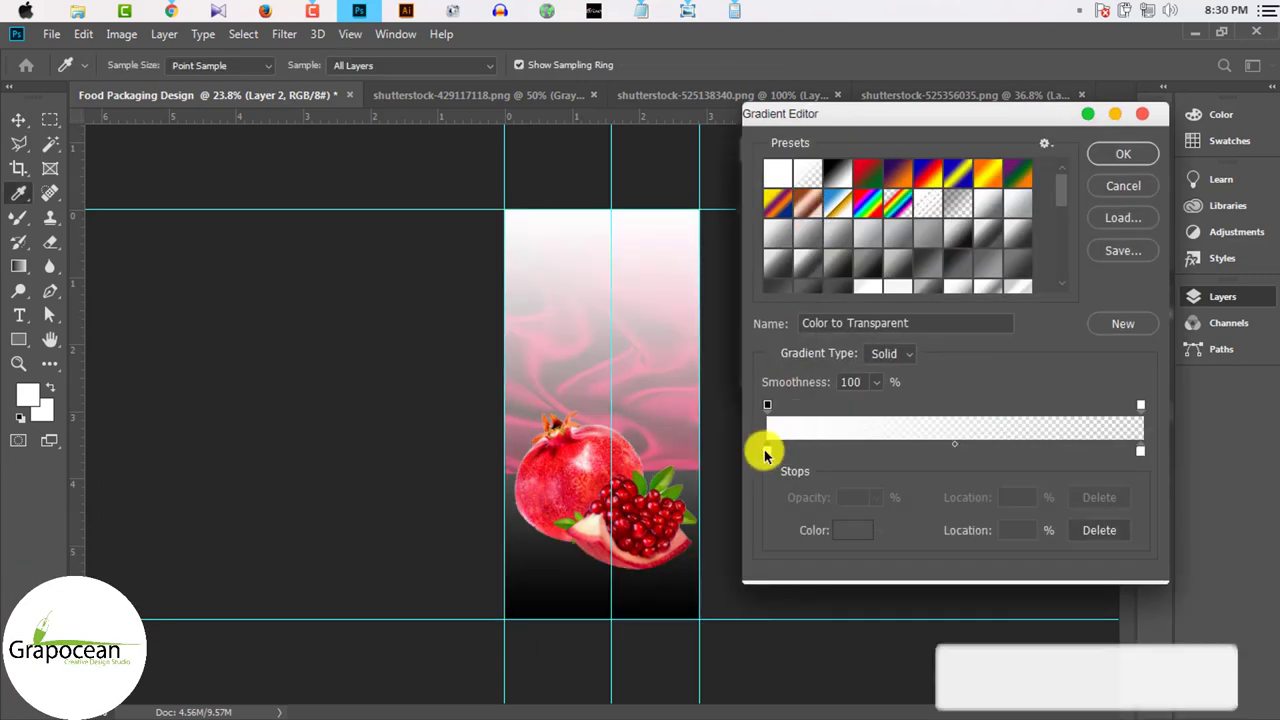
{"action": "double_click", "coordinate": [767, 450]}
{"action": "type", "text": "000000"}
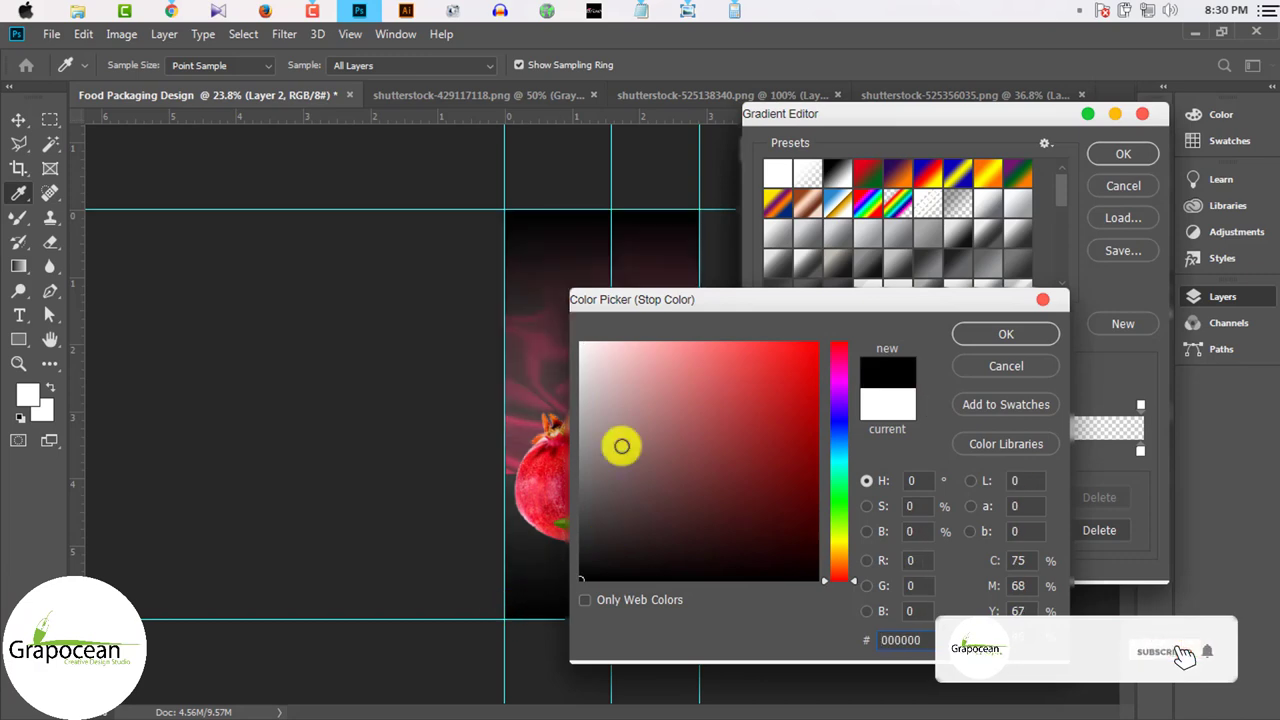
{"action": "left_click_drag", "start_coordinate": [750, 305], "coordinate": [957, 172]}
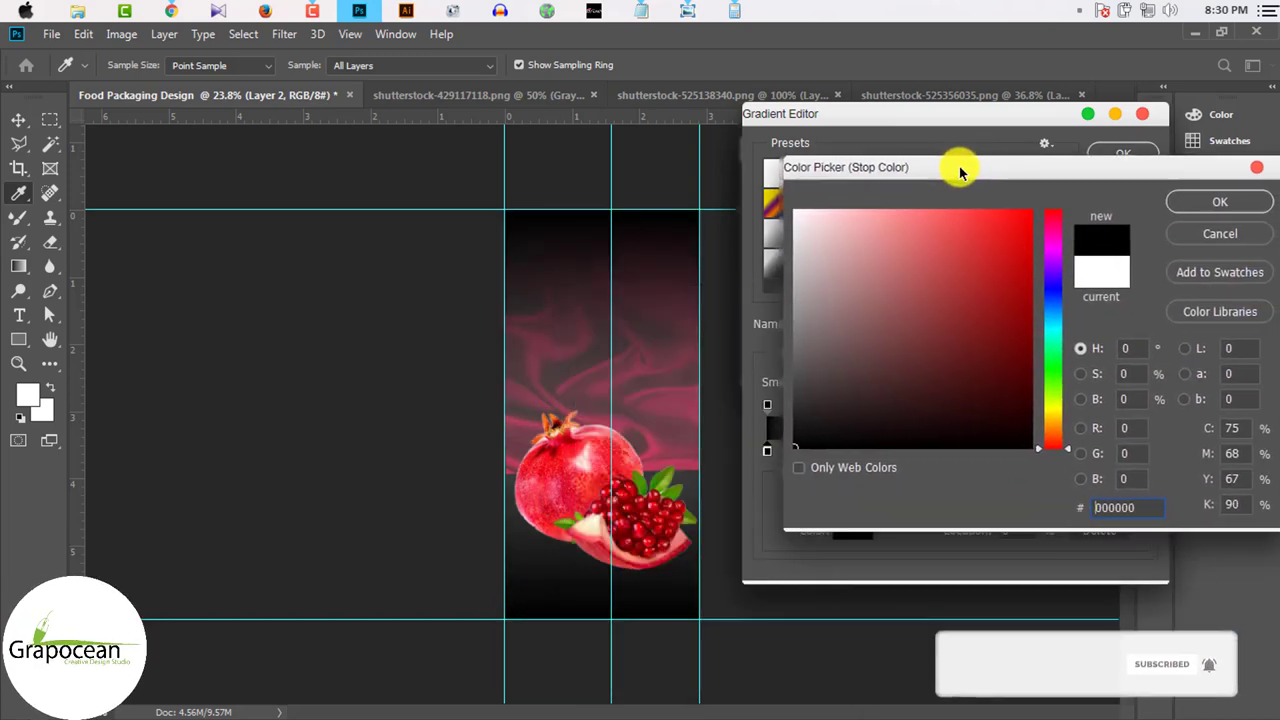
{"action": "left_click", "coordinate": [1213, 203]}
{"action": "left_click_drag", "start_coordinate": [1143, 457], "coordinate": [914, 471]}
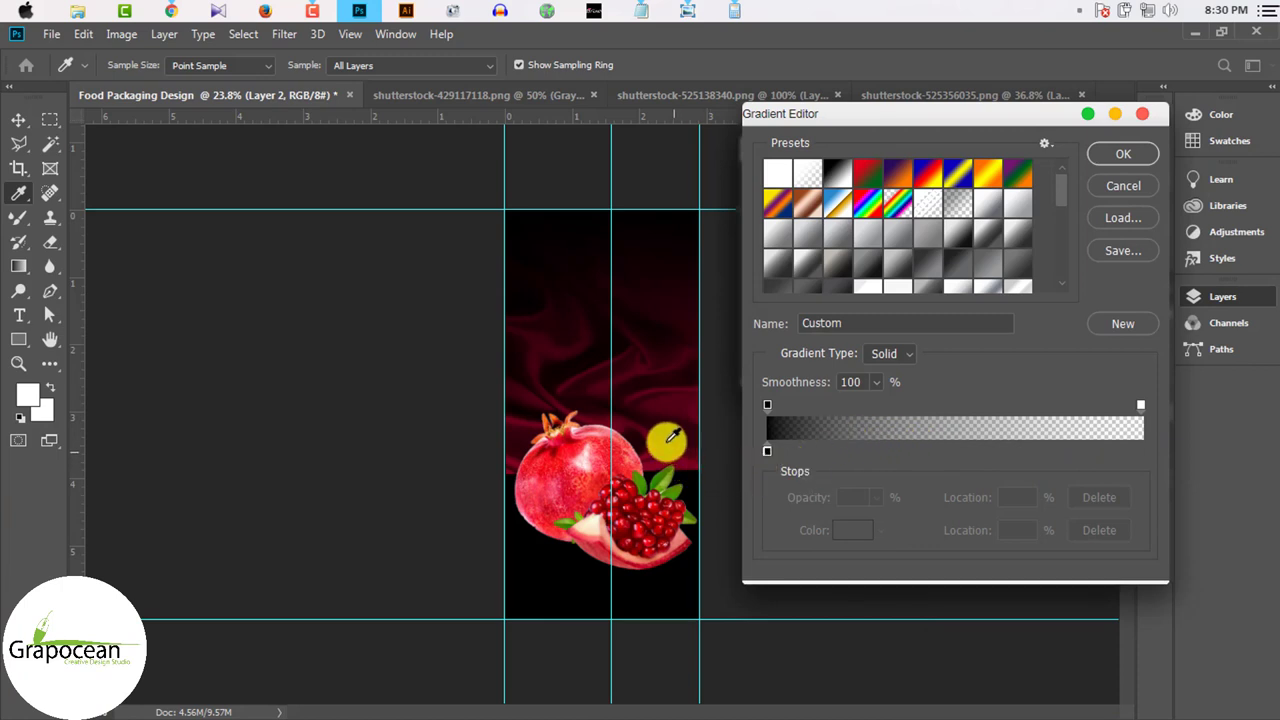
{"action": "left_click", "coordinate": [1123, 155]}
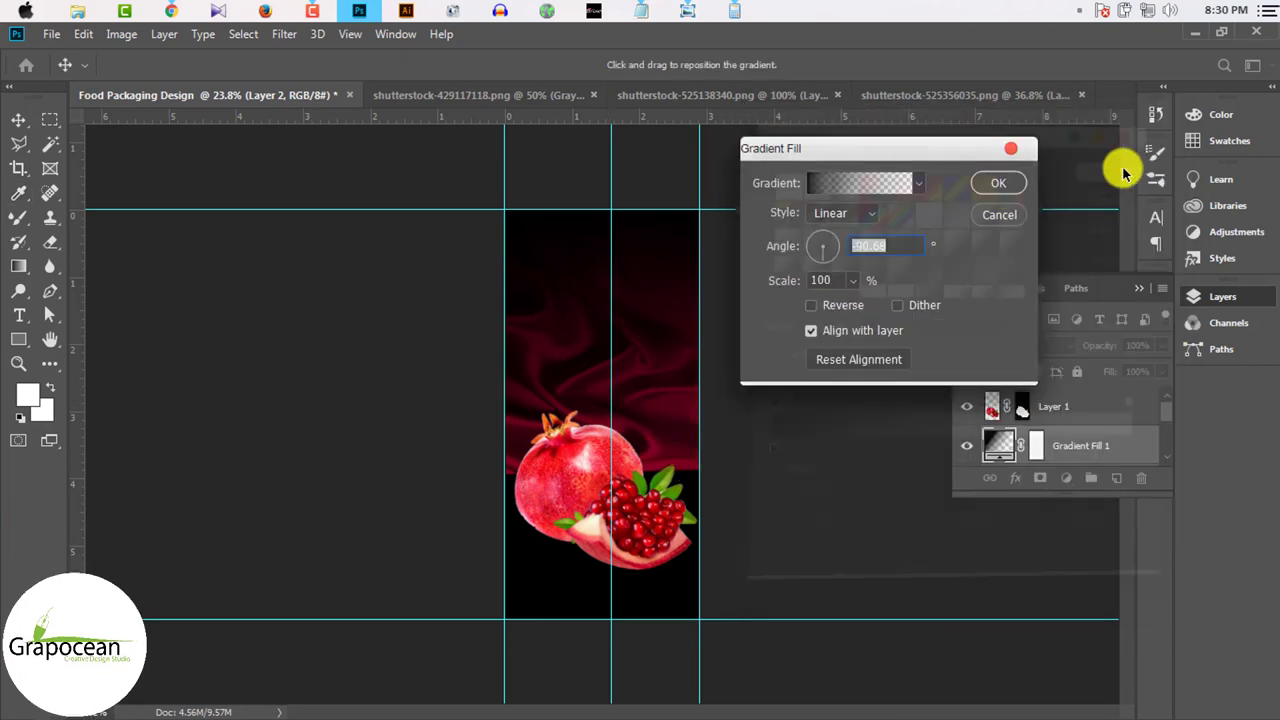
{"action": "left_click", "coordinate": [998, 183]}
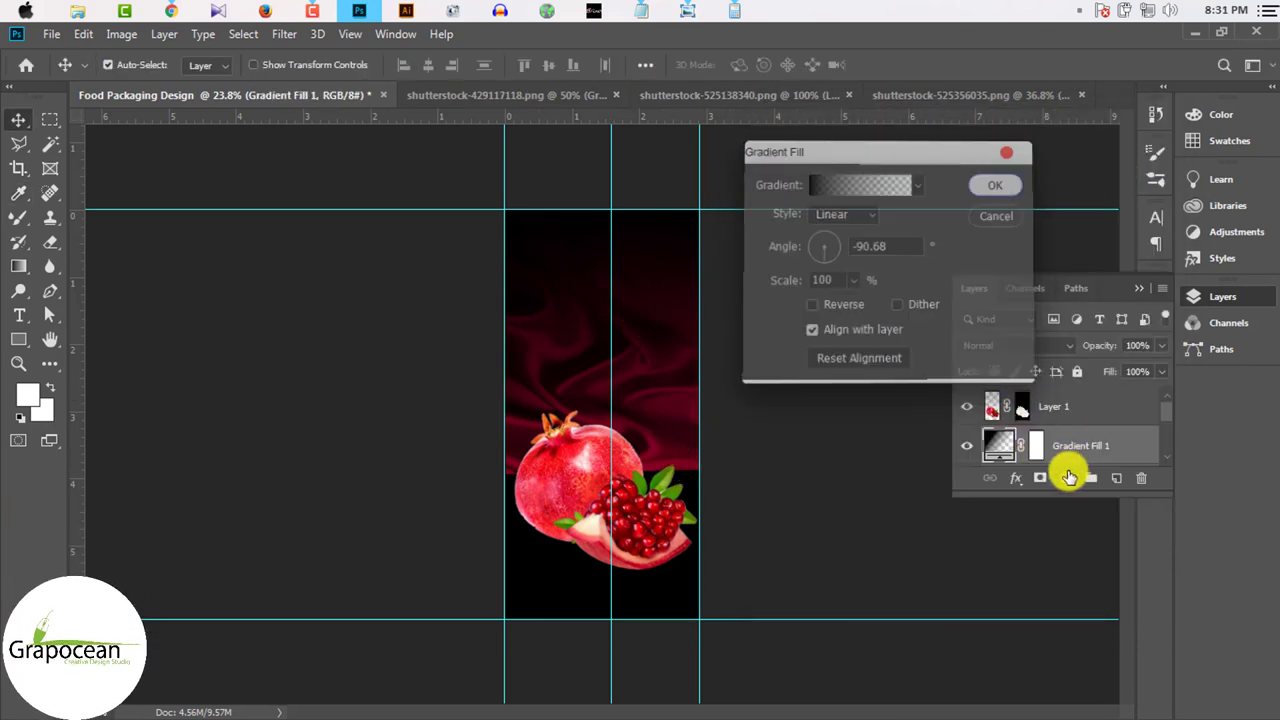
Step: Move the gradient fill above the silk layer and add a mask to Layer 2
{"action": "left_click", "coordinate": [22, 266]}
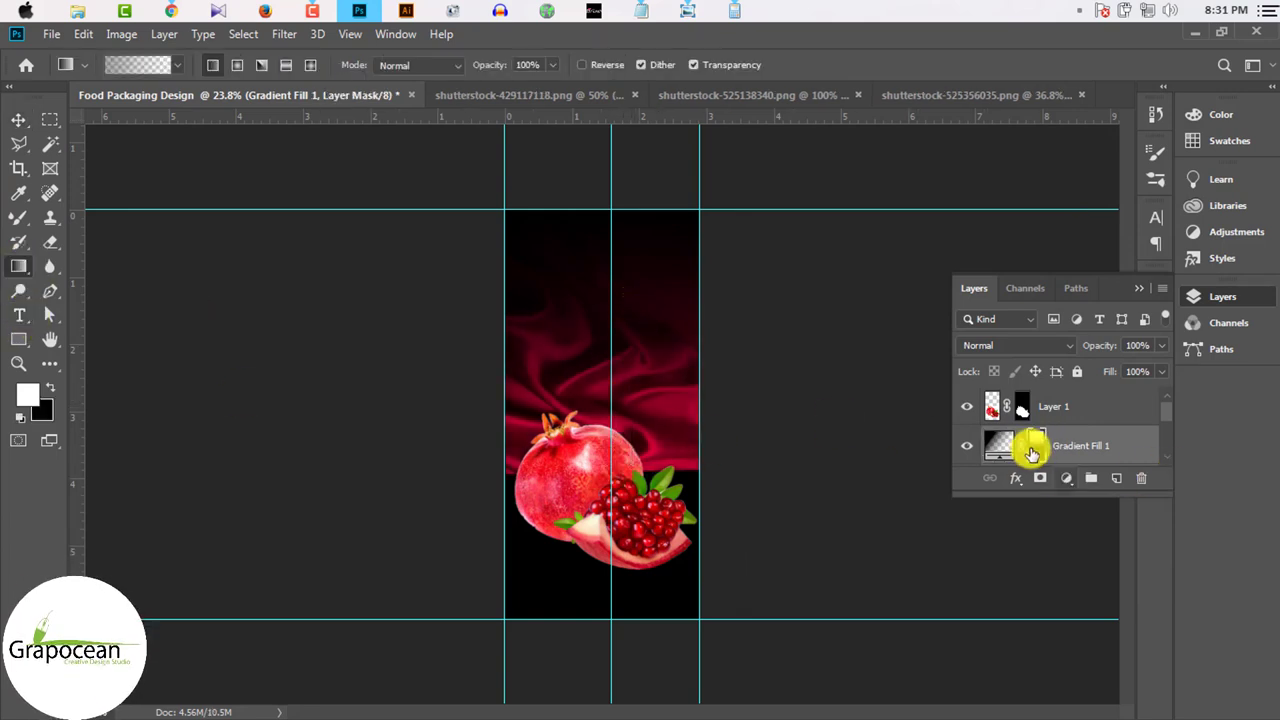
{"action": "left_click_drag", "start_coordinate": [1031, 452], "coordinate": [997, 425]}
{"action": "left_click", "coordinate": [994, 445]}
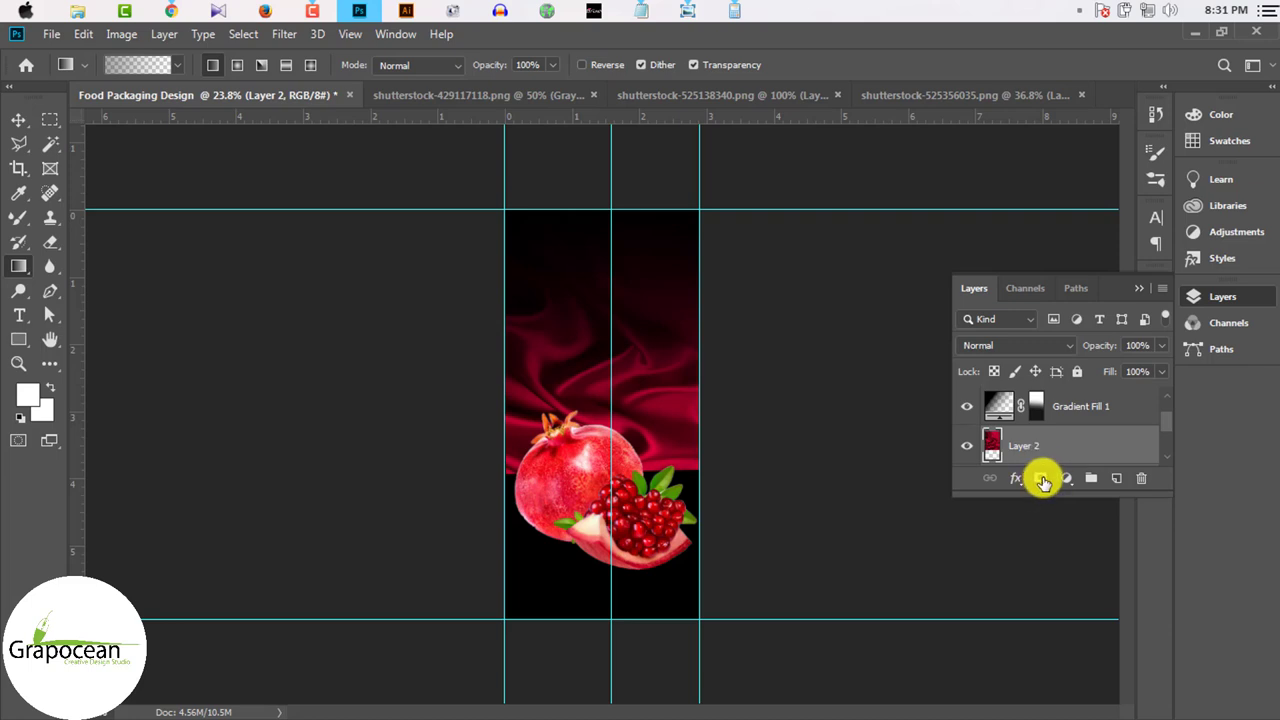
{"action": "left_click", "coordinate": [1041, 479]}
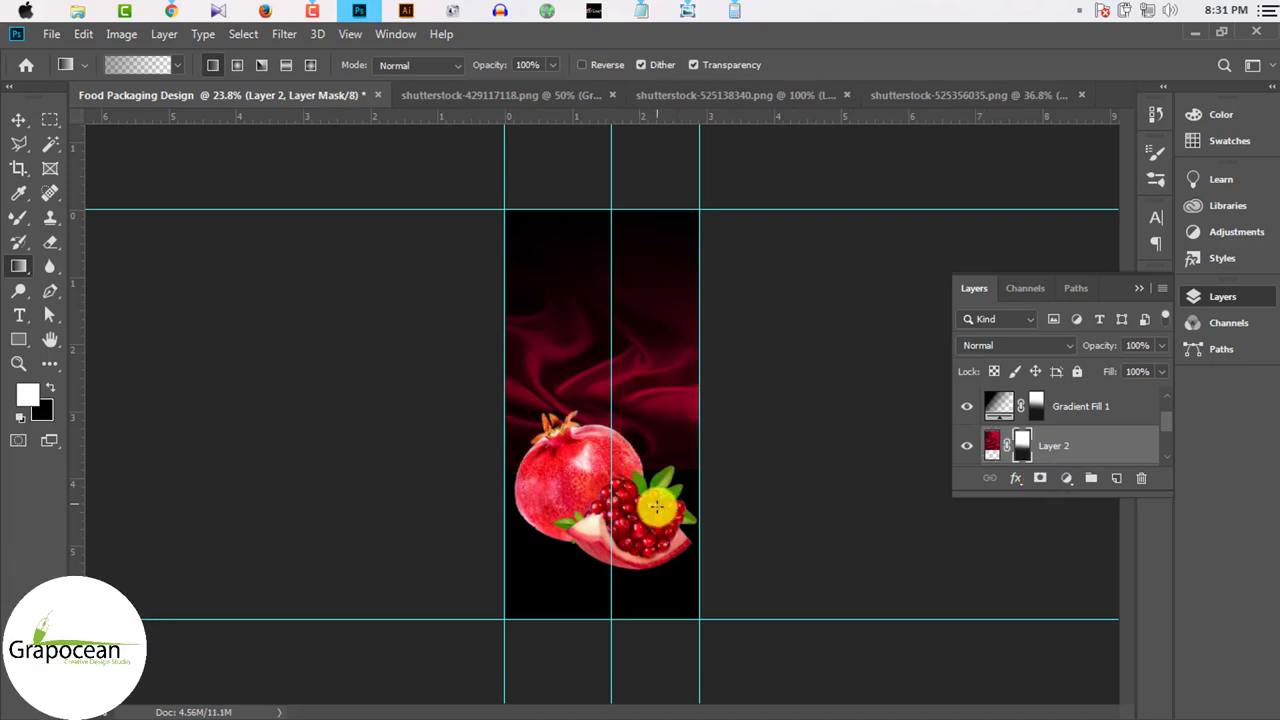
{"action": "scroll", "coordinate": [670, 432], "scroll_direction": "up", "scroll_amount": 1}
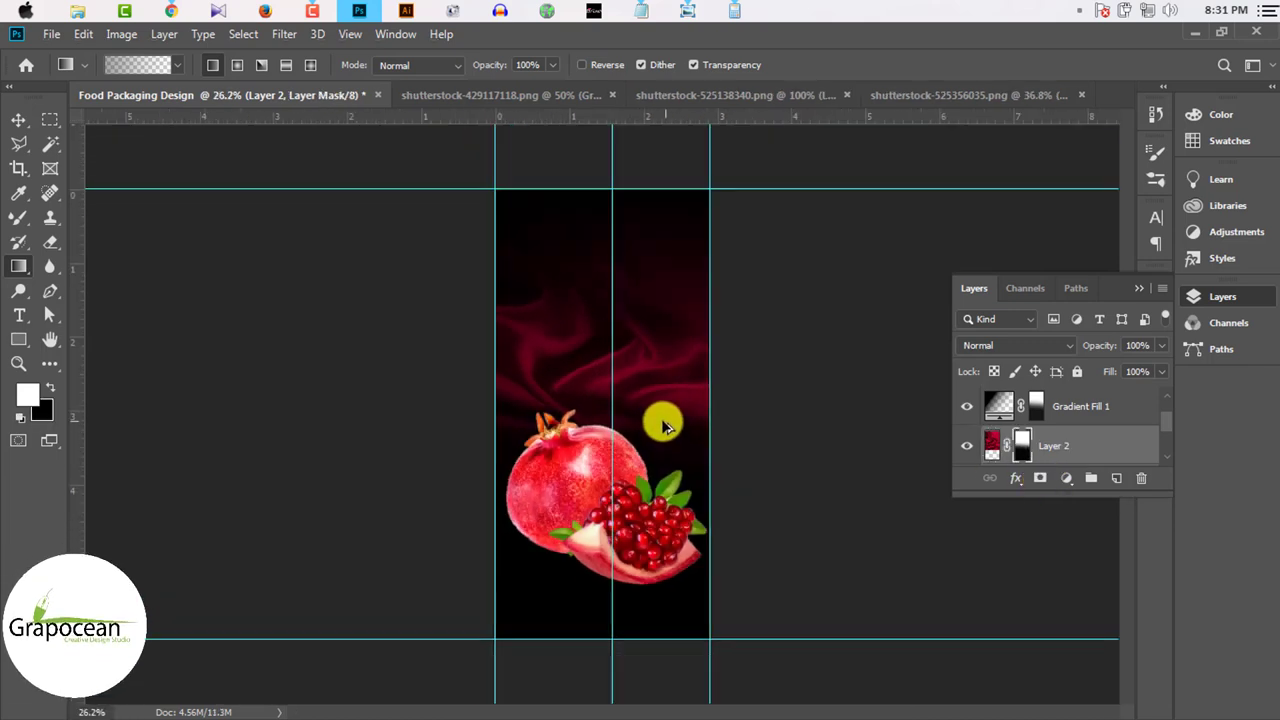
{"action": "left_click", "coordinate": [16, 122]}
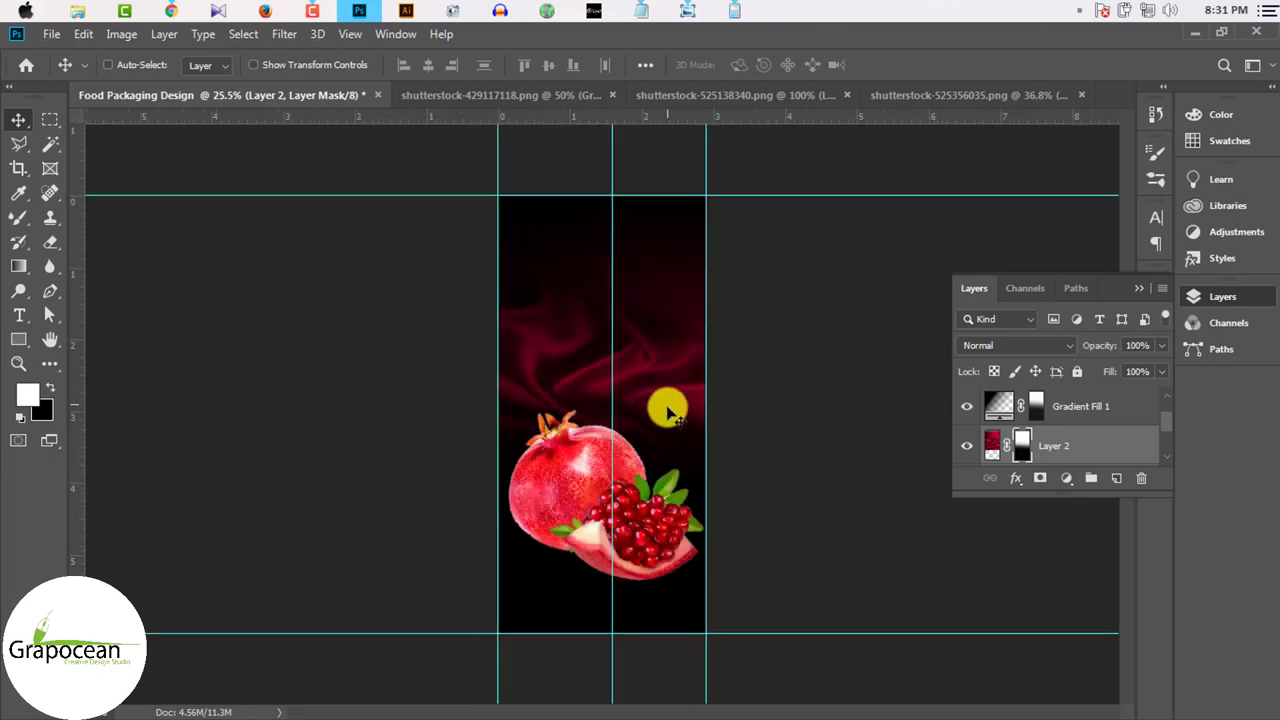
{"action": "scroll", "coordinate": [680, 437], "scroll_direction": "up", "scroll_amount": 3}
{"action": "scroll", "coordinate": [680, 437], "scroll_direction": "up", "scroll_amount": 3}
Step: Free-transform Layer 1 to about 95% size and nudge the pomegranate slightly up
{"action": "scroll", "coordinate": [686, 434], "scroll_direction": "down", "scroll_amount": 9}
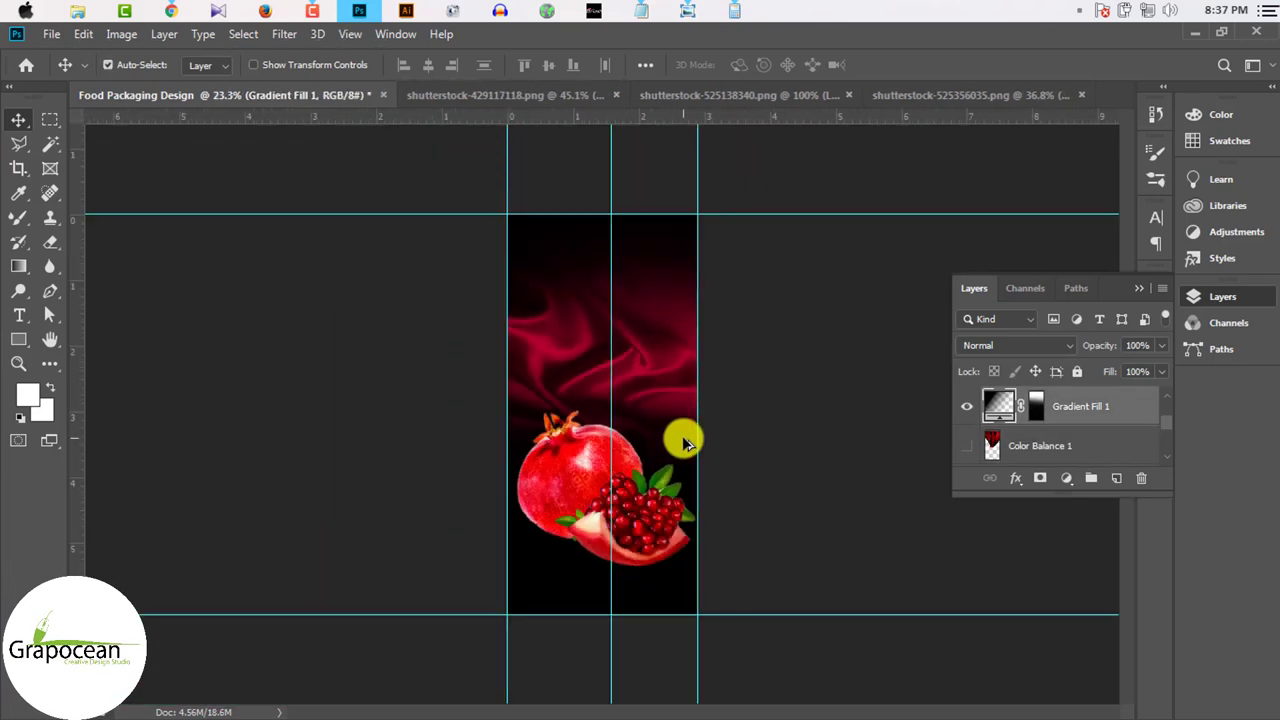
{"action": "left_click", "coordinate": [655, 385]}
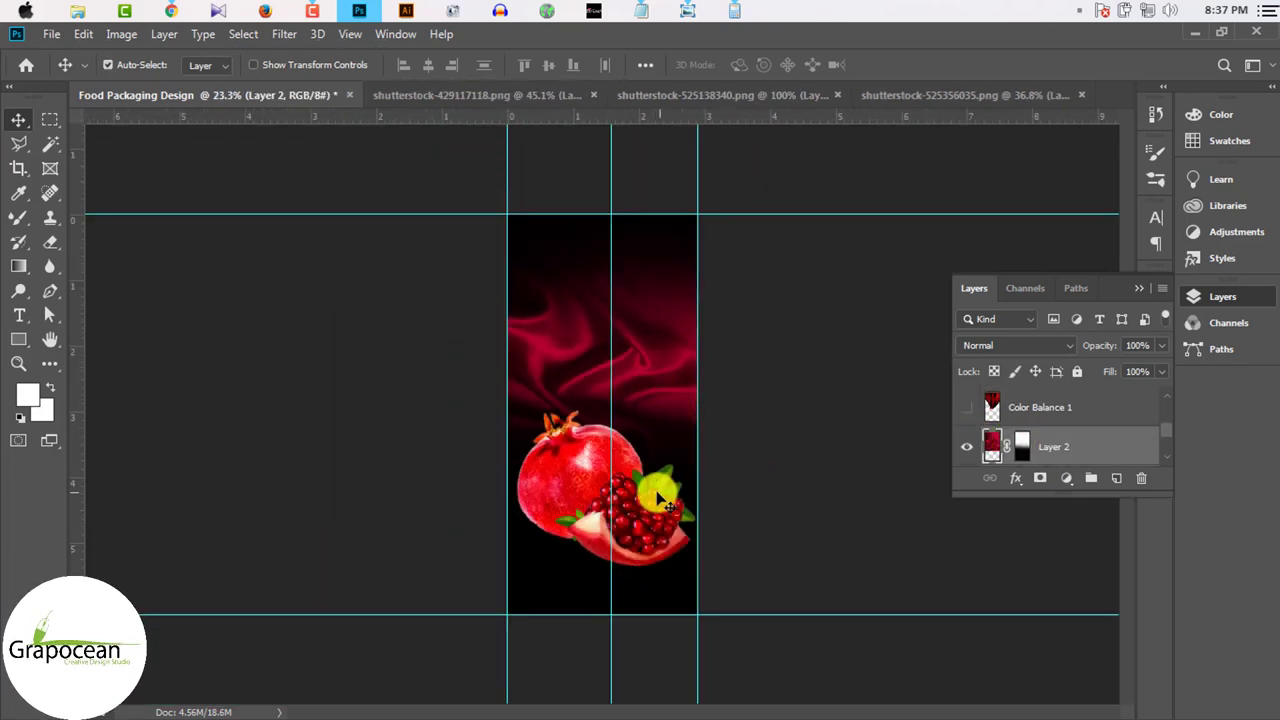
{"action": "left_click", "coordinate": [658, 502]}
{"action": "key", "text": "ctrl+t"}
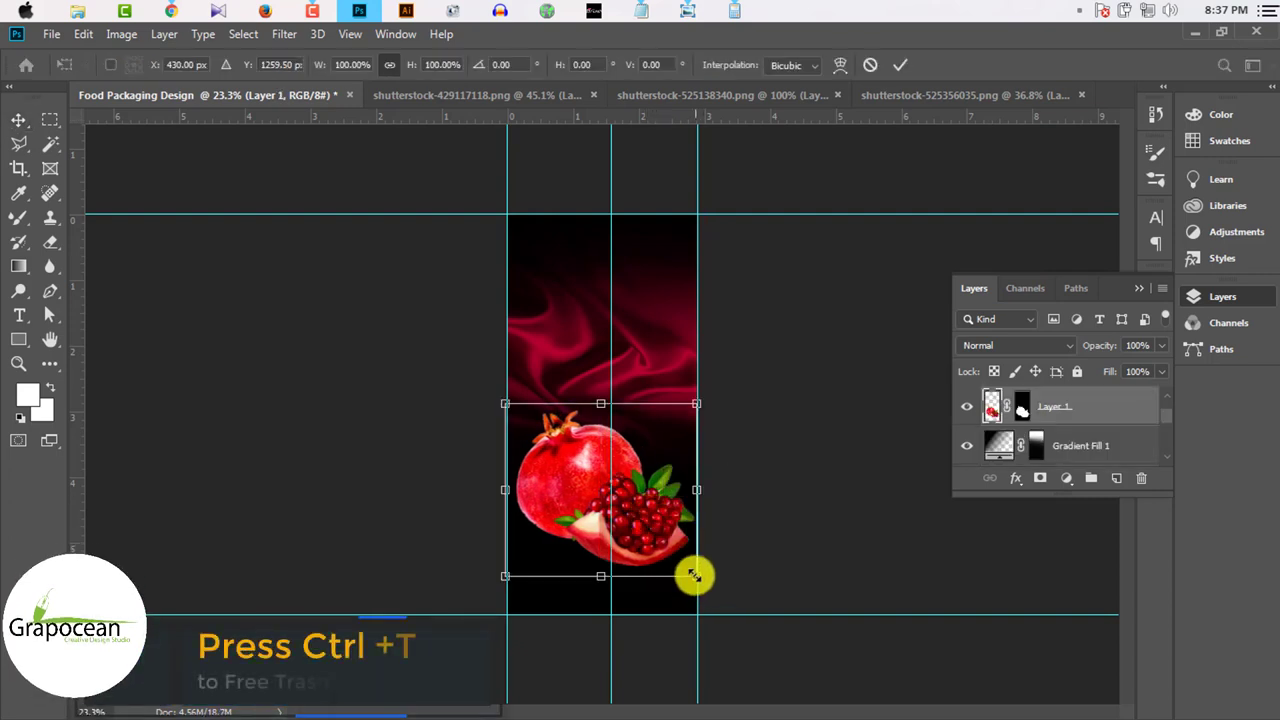
{"action": "left_click_drag", "start_coordinate": [695, 576], "coordinate": [671, 553]}
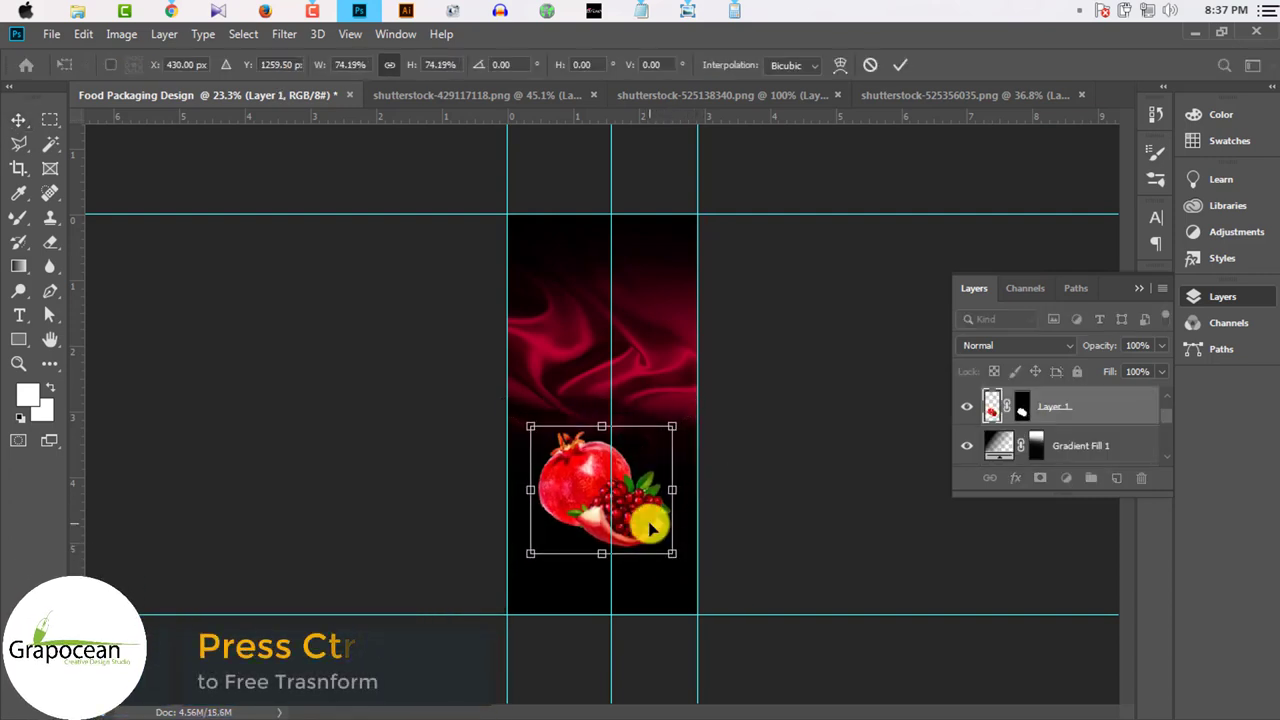
{"action": "mouse_move", "coordinate": [666, 550]}
{"action": "left_mouse_down"}
{"action": "mouse_move", "coordinate": [684, 511]}
{"action": "mouse_move", "coordinate": [677, 534]}
{"action": "mouse_move", "coordinate": [700, 511]}
{"action": "left_mouse_up"}
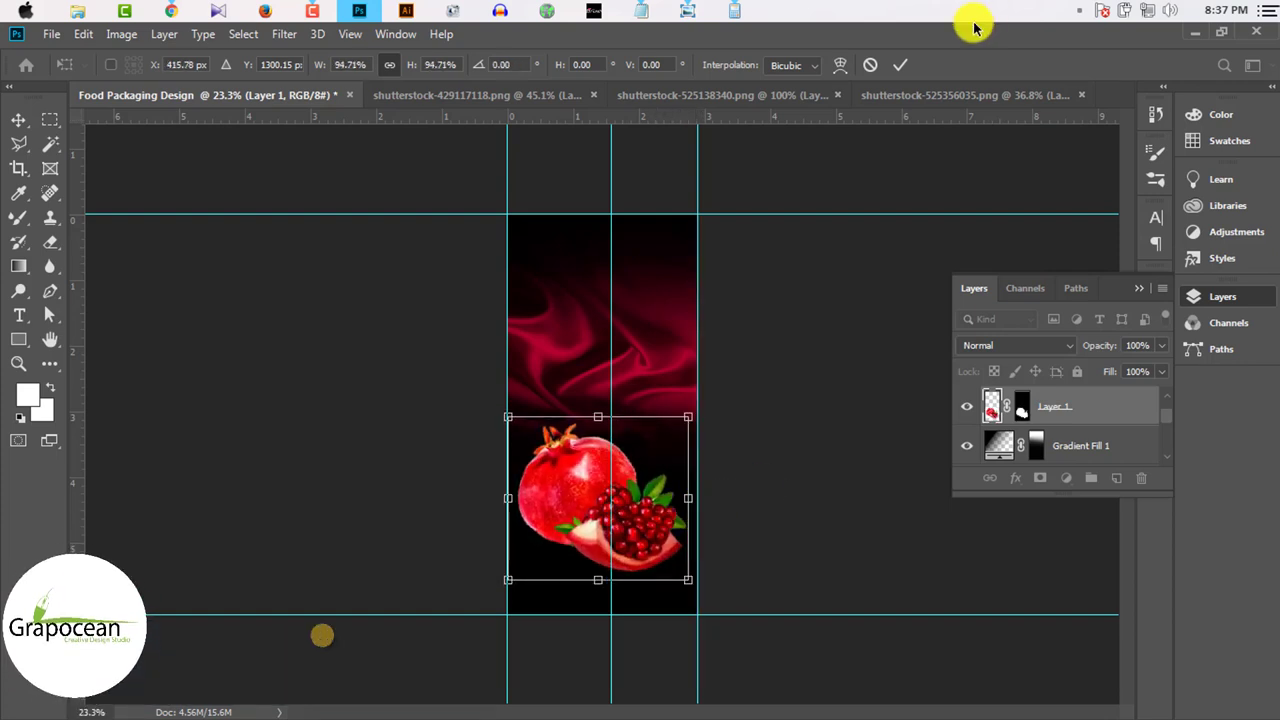
{"action": "key", "text": "Return"}
{"action": "scroll", "coordinate": [593, 493], "scroll_direction": "up", "scroll_amount": 1}
{"action": "left_click_drag", "start_coordinate": [593, 493], "coordinate": [595, 475]}
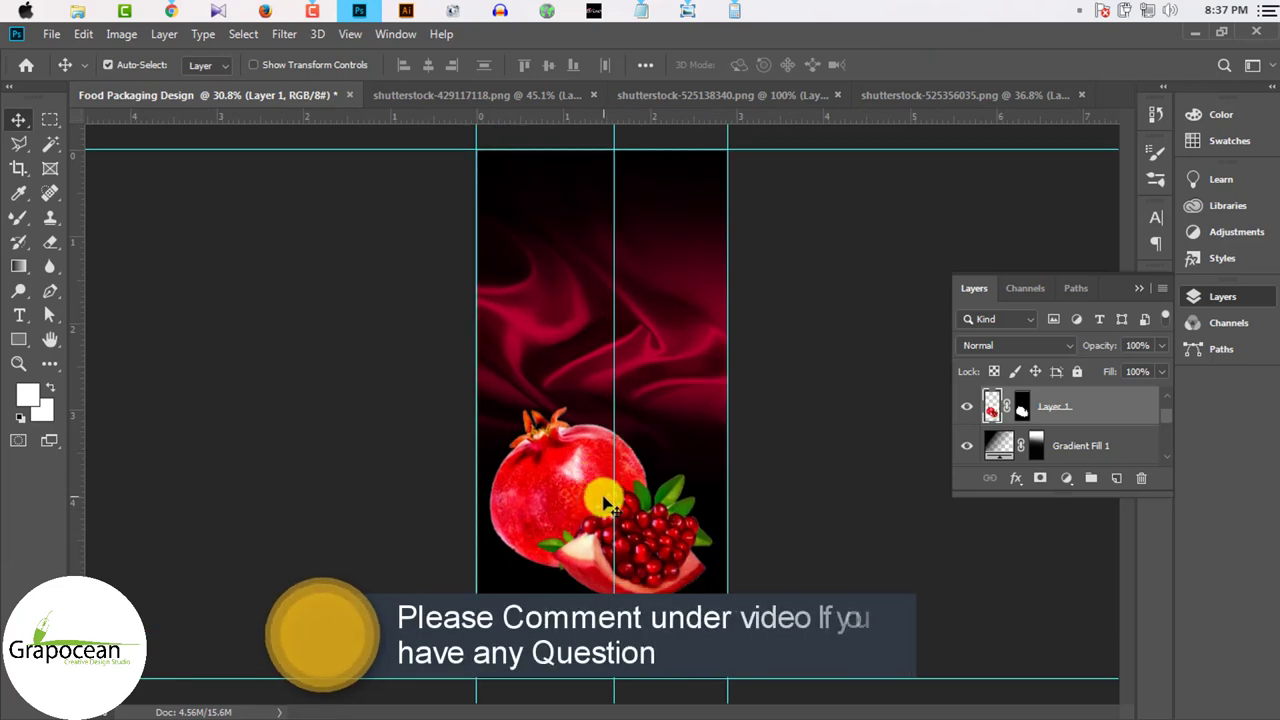
{"action": "scroll", "coordinate": [656, 576], "scroll_direction": "down", "scroll_amount": 1}
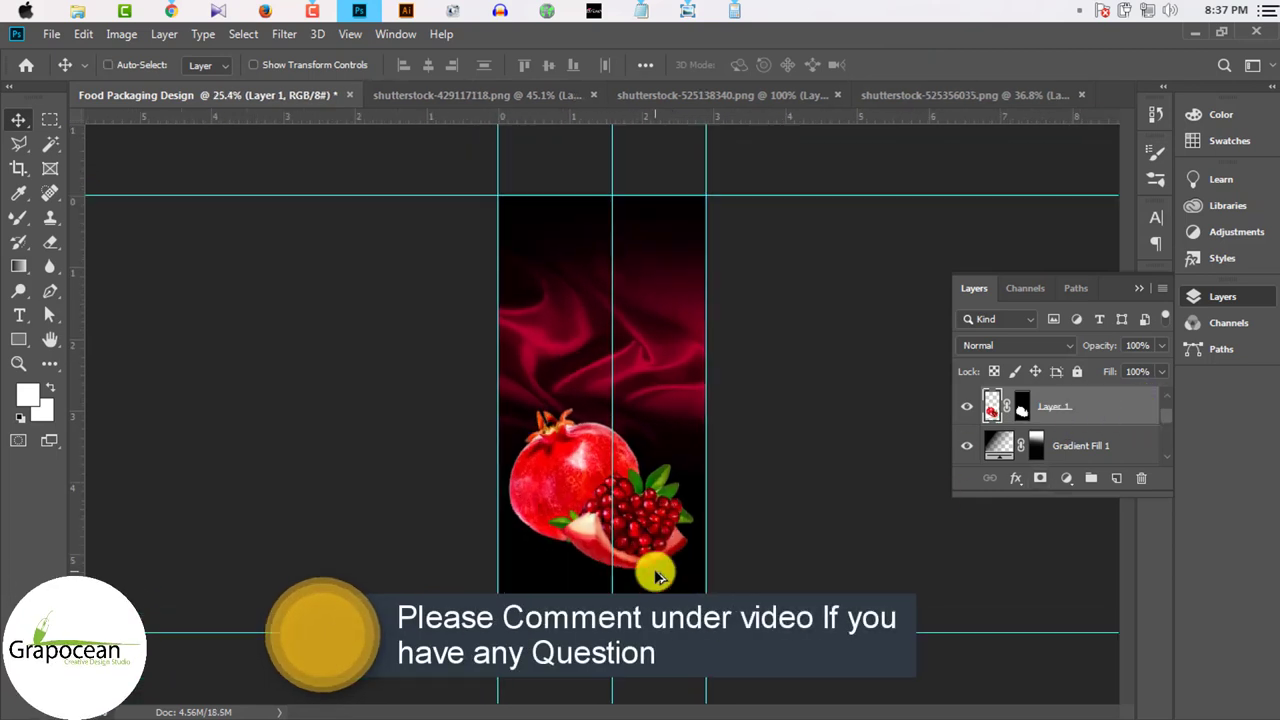
Step: With the Brush tool, add a new layer and sample the silk's red as colour
{"action": "right_click", "coordinate": [24, 220]}
{"action": "left_click", "coordinate": [95, 214]}
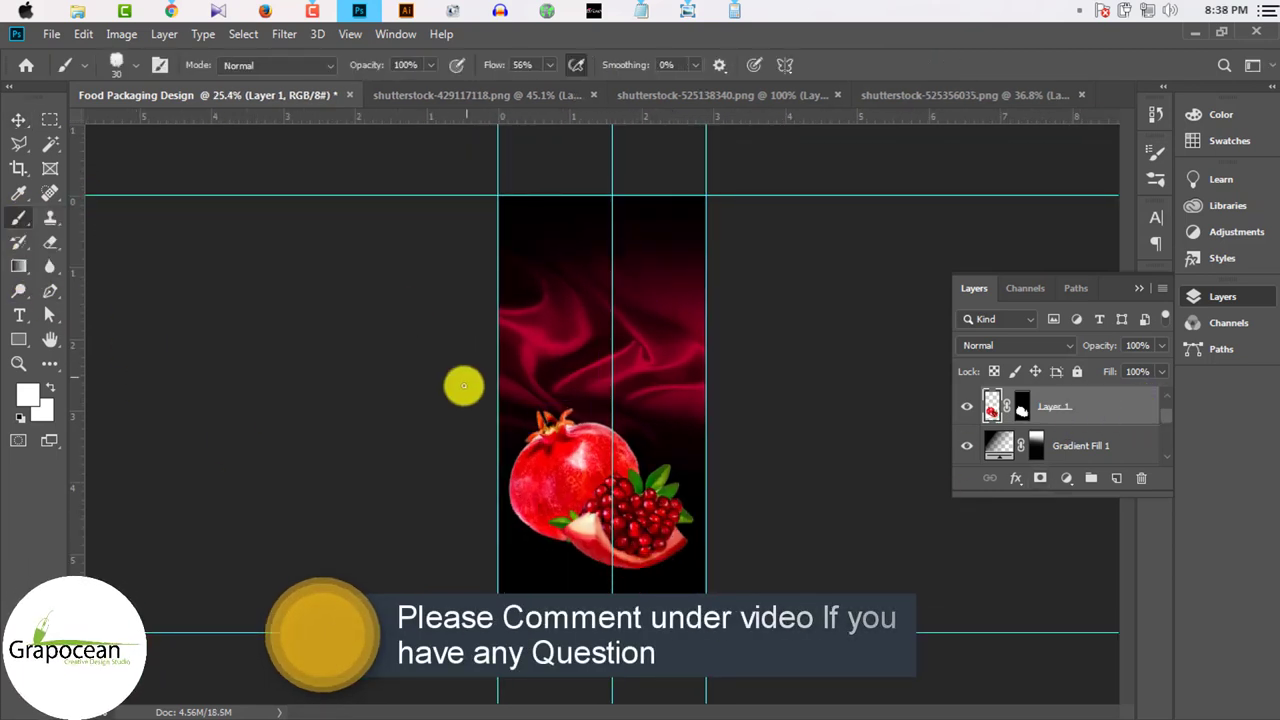
{"action": "left_click", "coordinate": [1116, 478]}
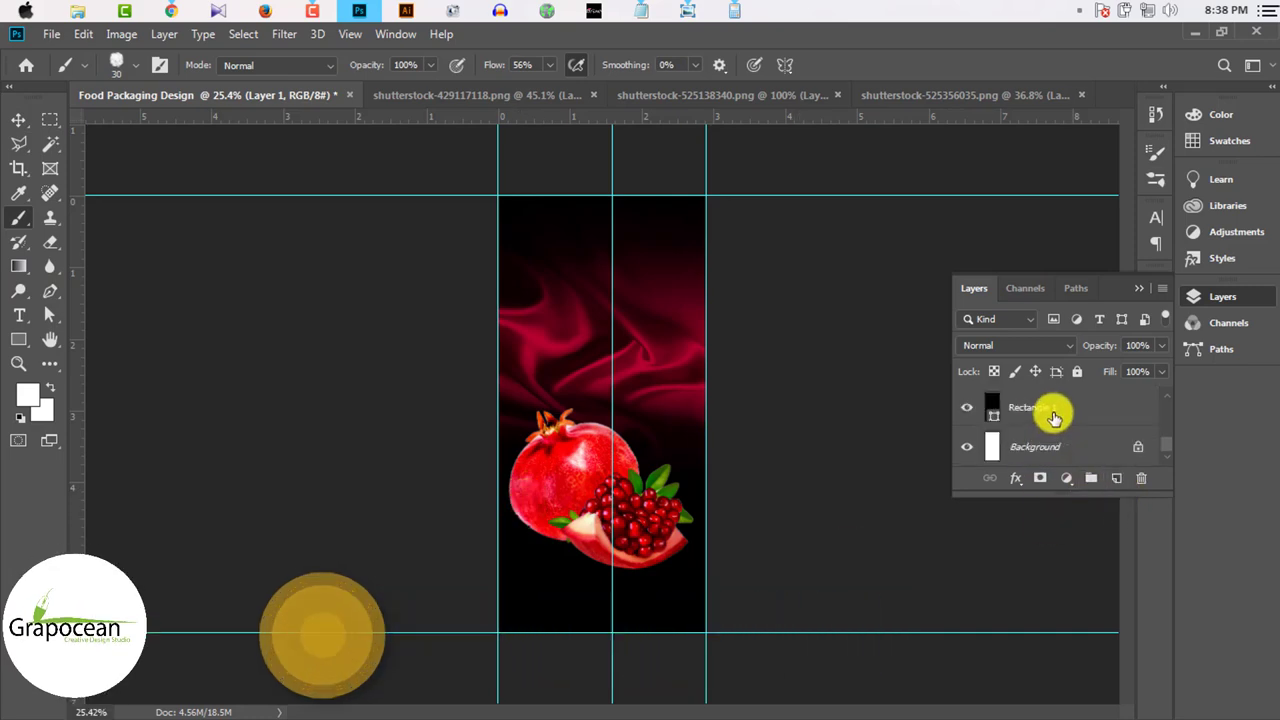
{"action": "left_click", "coordinate": [40, 412]}
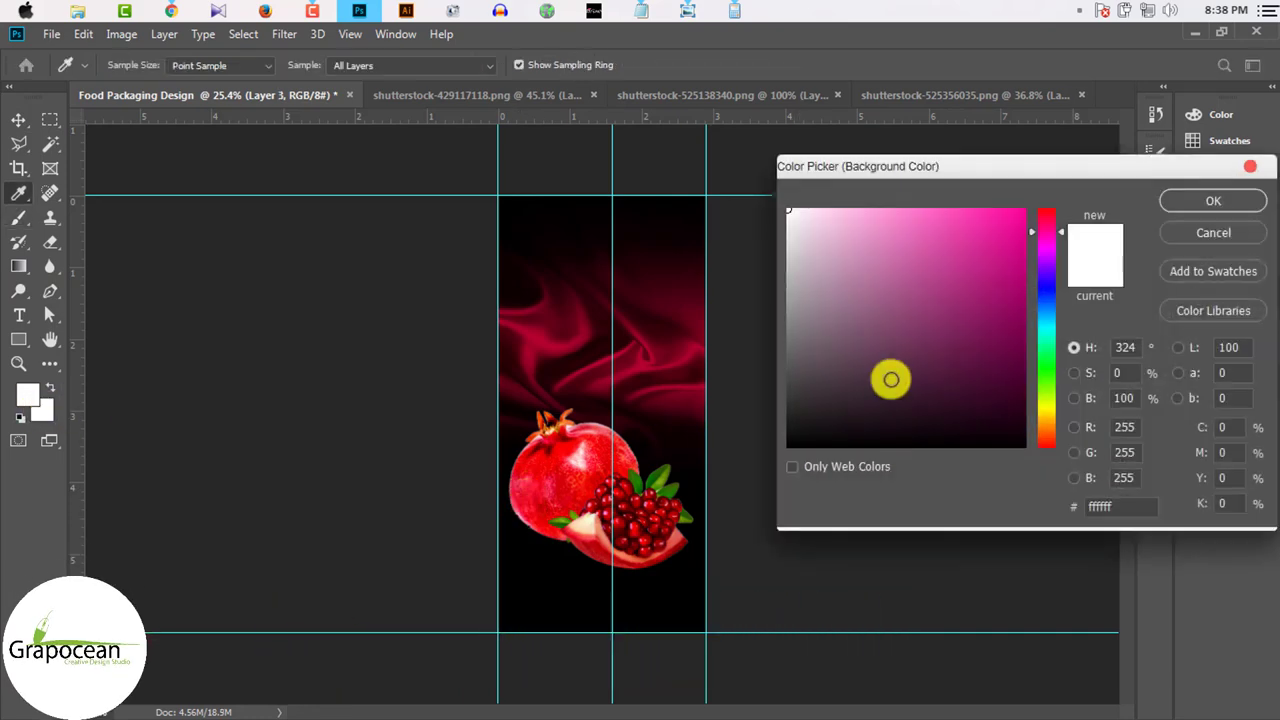
{"action": "left_click", "coordinate": [550, 337]}
{"action": "left_click", "coordinate": [1205, 205]}
Step: Paint a soft red glow beneath the pomegranate, replacing the first grey stroke
{"action": "left_click", "coordinate": [597, 522]}
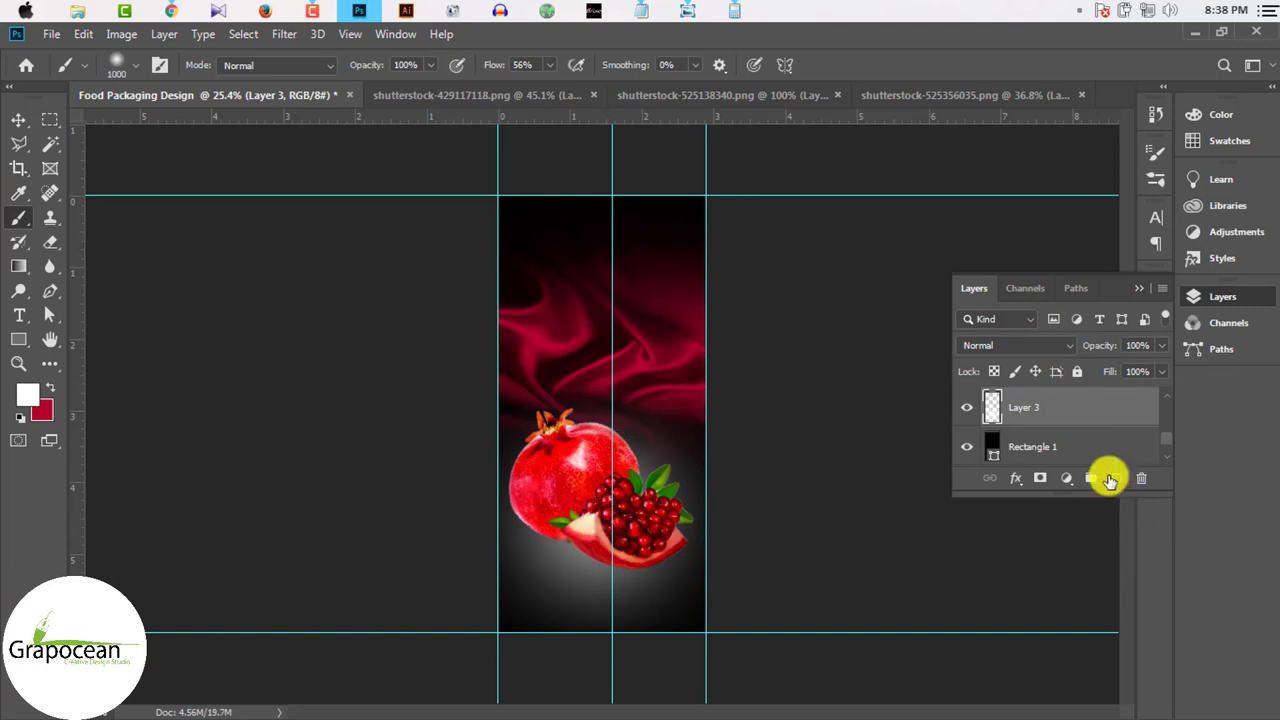
{"action": "key", "text": "ctrl+z"}
{"action": "left_click", "coordinate": [984, 414]}
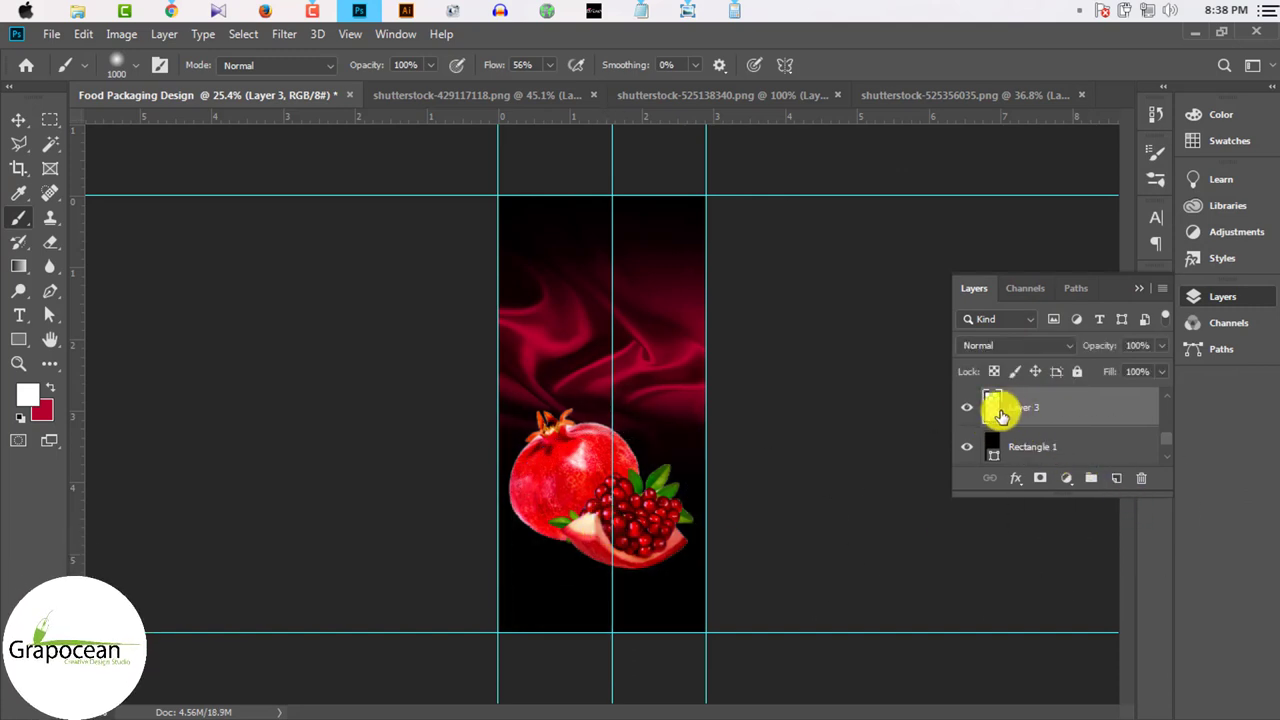
{"action": "left_click", "coordinate": [604, 537]}
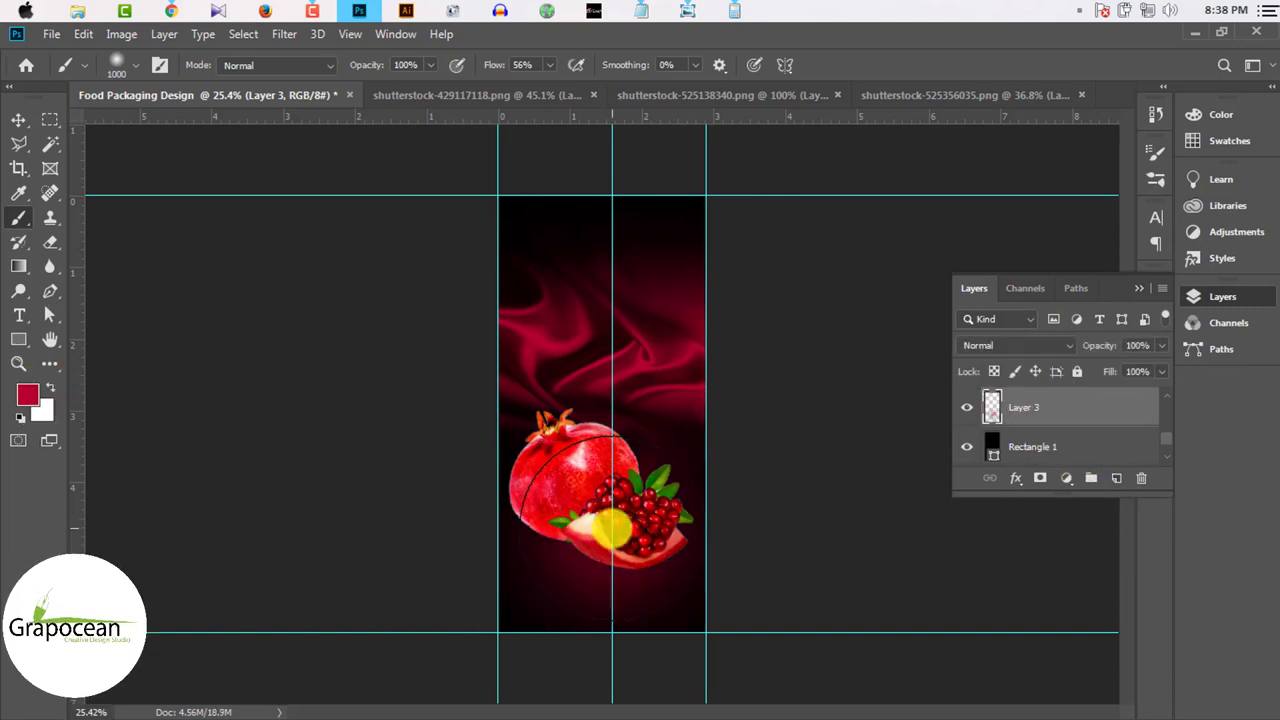
{"action": "left_click", "coordinate": [600, 530]}
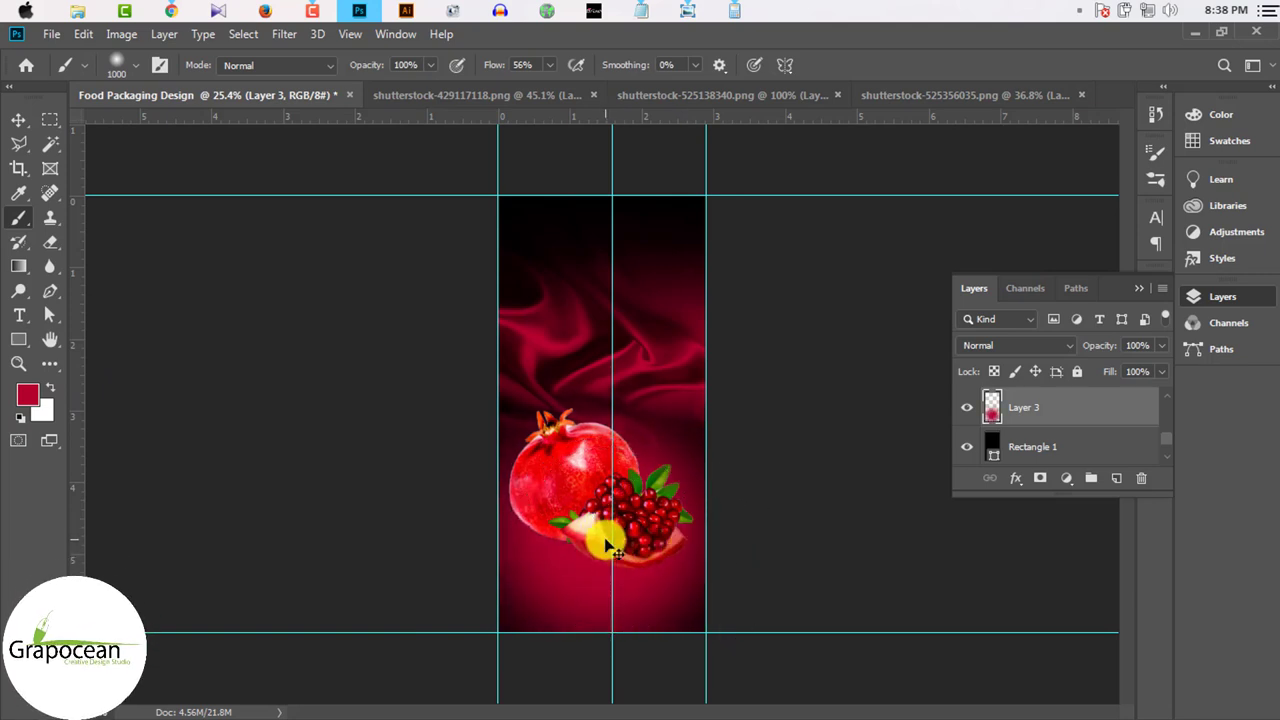
{"action": "left_click", "coordinate": [18, 119]}
{"action": "scroll", "coordinate": [625, 530], "scroll_direction": "up", "scroll_amount": 3}
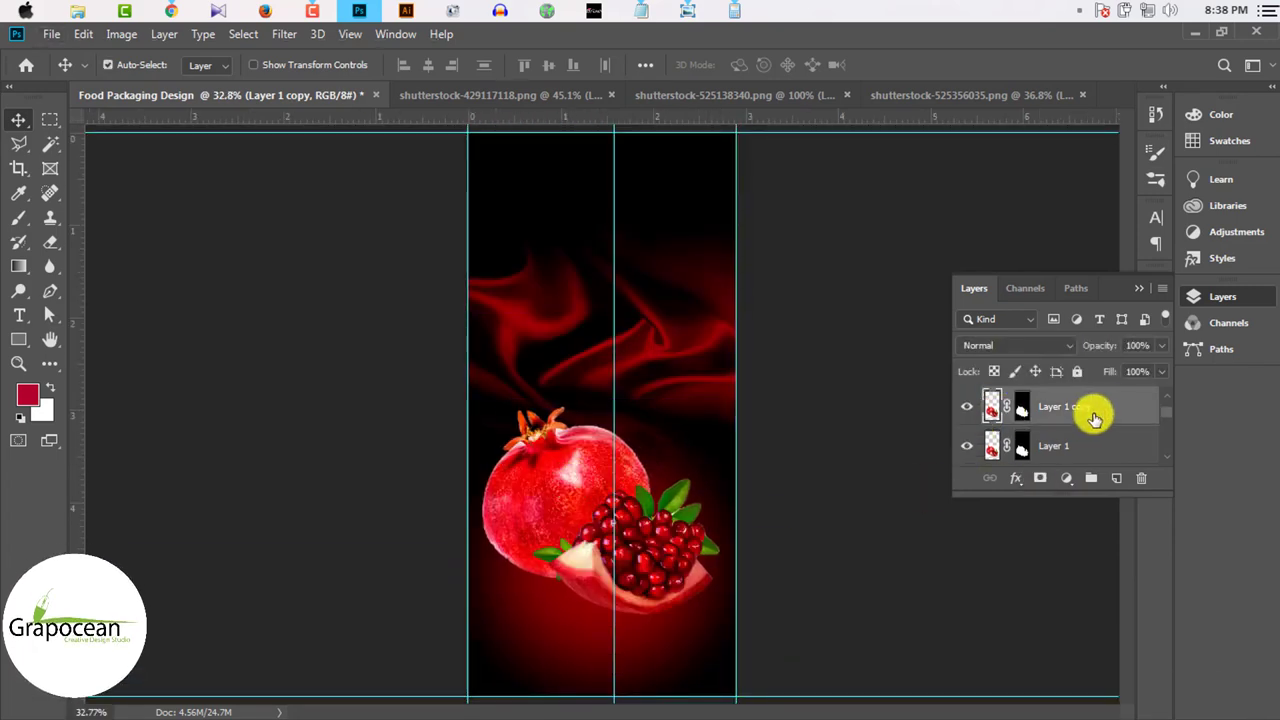
Step: Zoom out and toggle the pomegranate's visibility to compare the background
{"action": "right_click", "coordinate": [1092, 424]}
{"action": "left_click", "coordinate": [1085, 420]}
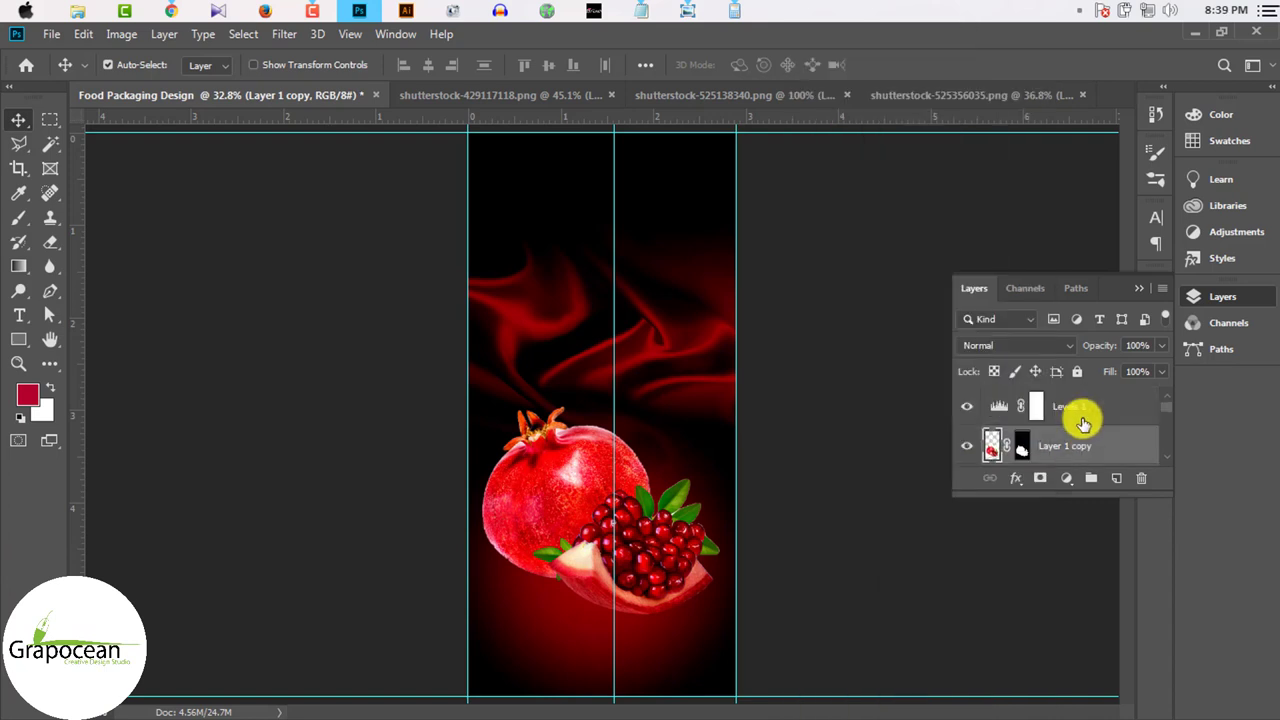
{"action": "key", "text": "ctrl+minus"}
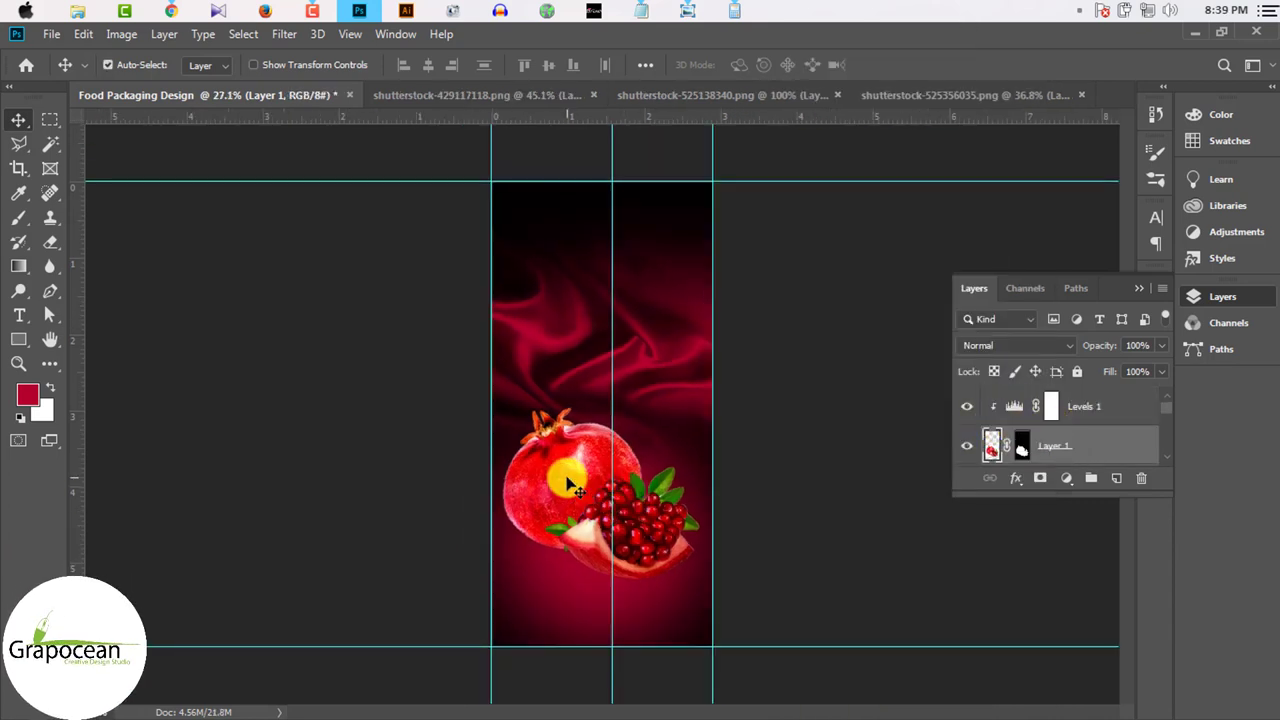
{"action": "left_click", "coordinate": [967, 447]}
{"action": "left_click", "coordinate": [967, 447]}
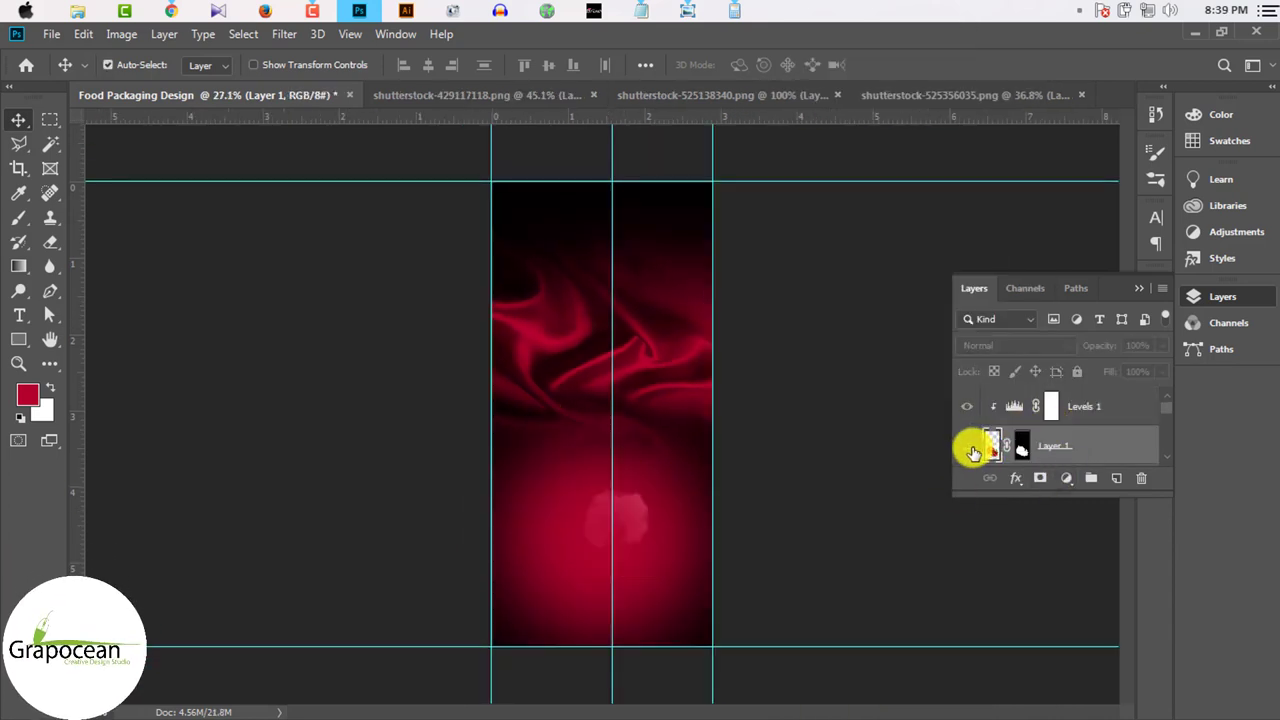
{"action": "left_click", "coordinate": [967, 447]}
{"action": "right_click", "coordinate": [1092, 450]}
{"action": "key", "text": "Escape"}
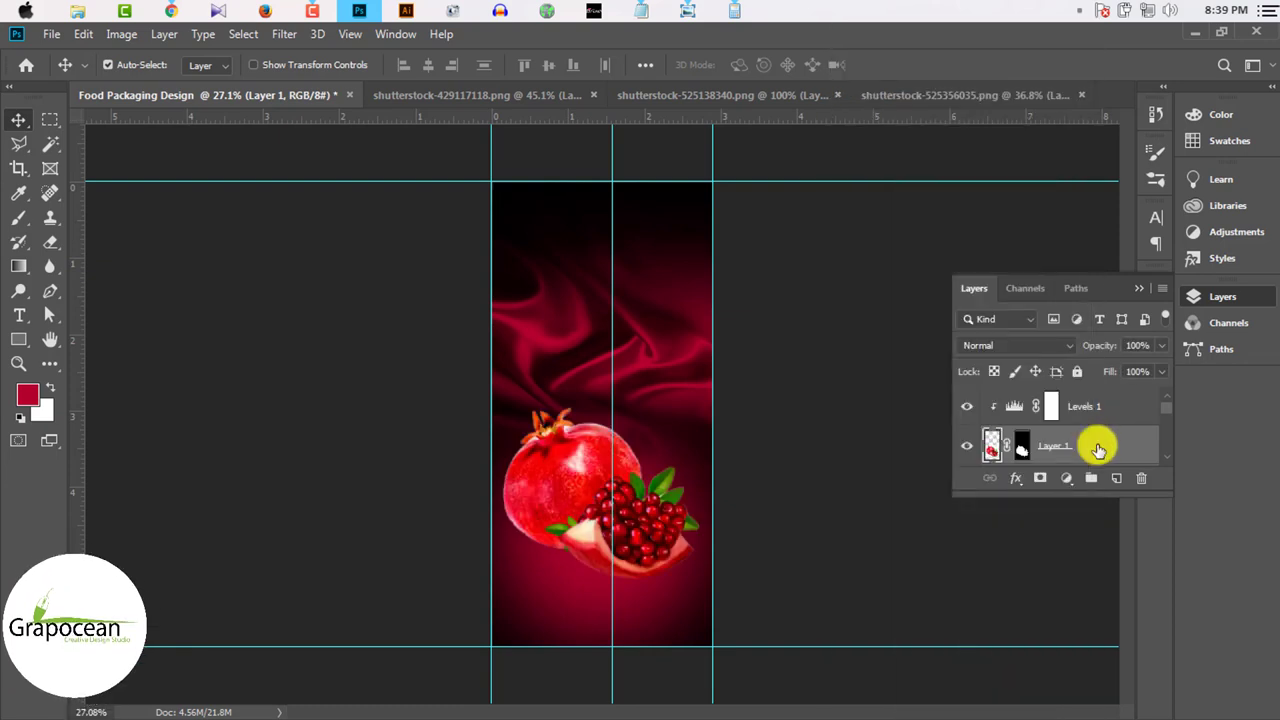
{"action": "right_click", "coordinate": [1077, 452]}
{"action": "key", "text": "Escape"}
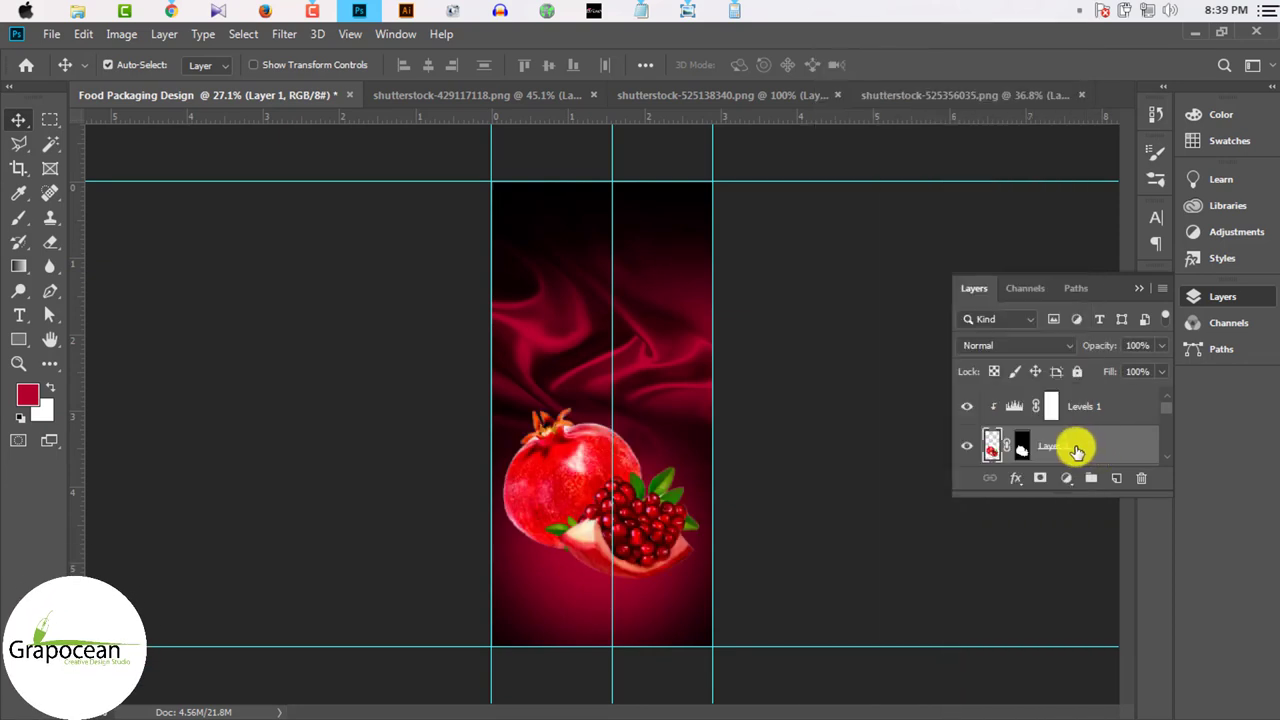
{"action": "left_click_drag", "start_coordinate": [1077, 446], "coordinate": [1114, 480]}
Step: Clip Levels 1 to the pomegranate, nudge it up, and delete its layer mask
{"action": "right_click", "coordinate": [1089, 450]}
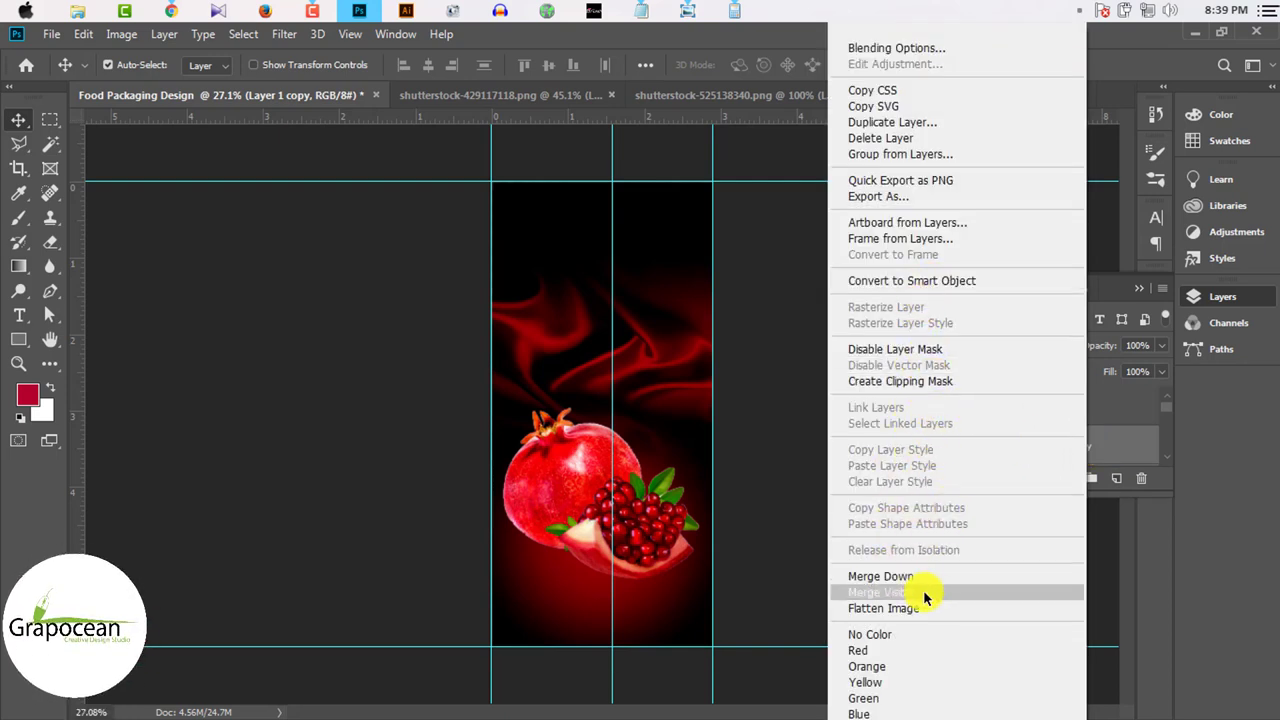
{"action": "left_click", "coordinate": [1176, 543]}
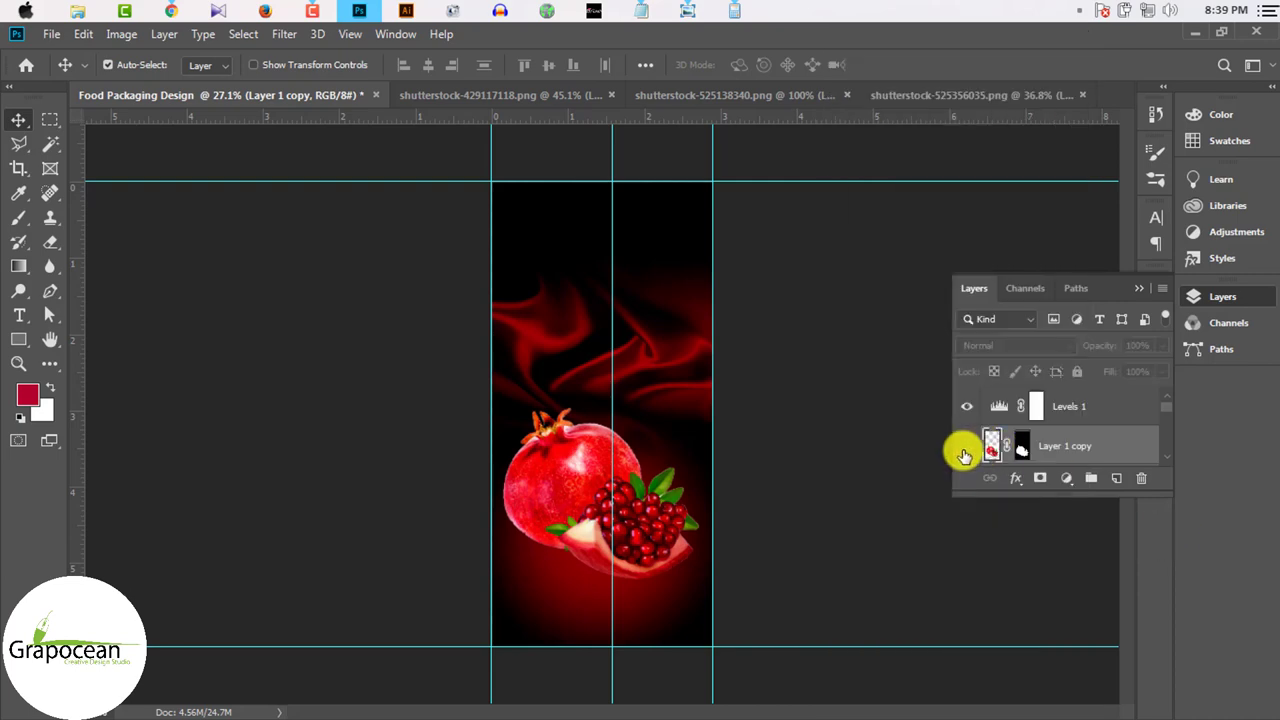
{"action": "left_click", "coordinate": [1066, 428], "text": "alt"}
{"action": "left_click_drag", "start_coordinate": [648, 445], "coordinate": [648, 437]}
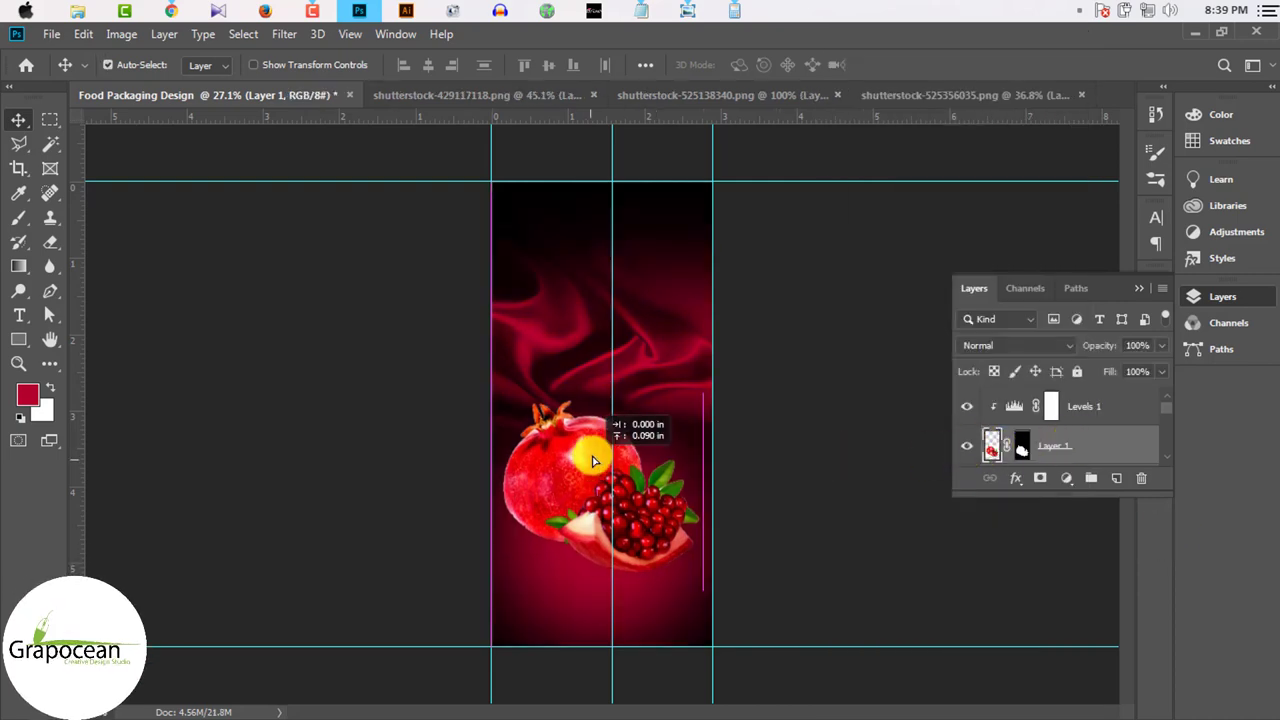
{"action": "right_click", "coordinate": [1030, 440]}
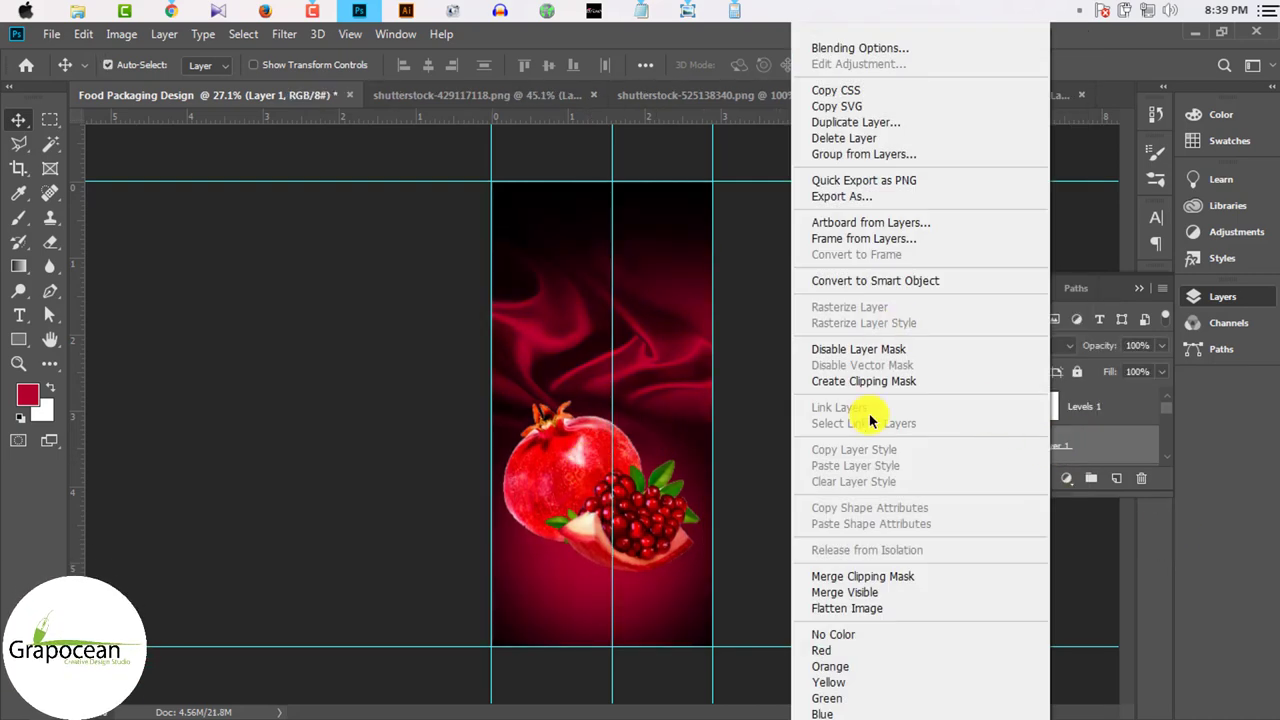
{"action": "left_click", "coordinate": [1094, 545]}
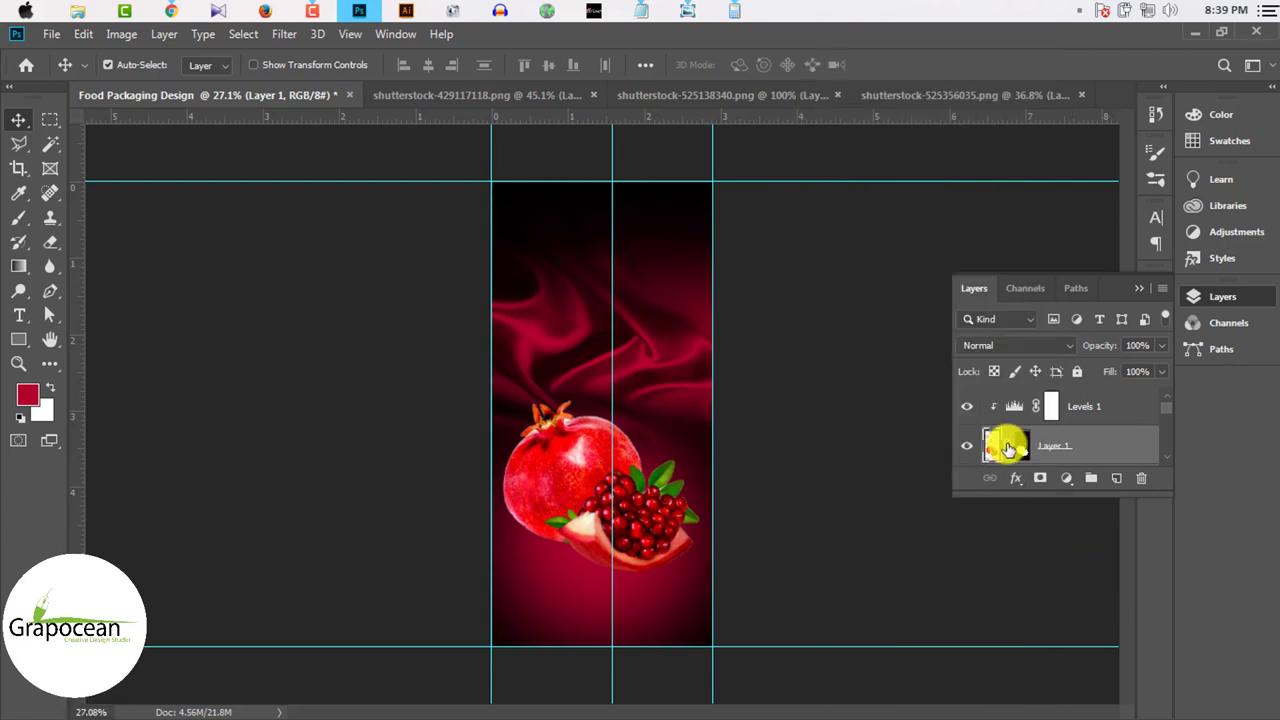
{"action": "right_click", "coordinate": [1018, 443]}
{"action": "left_click", "coordinate": [1050, 480]}
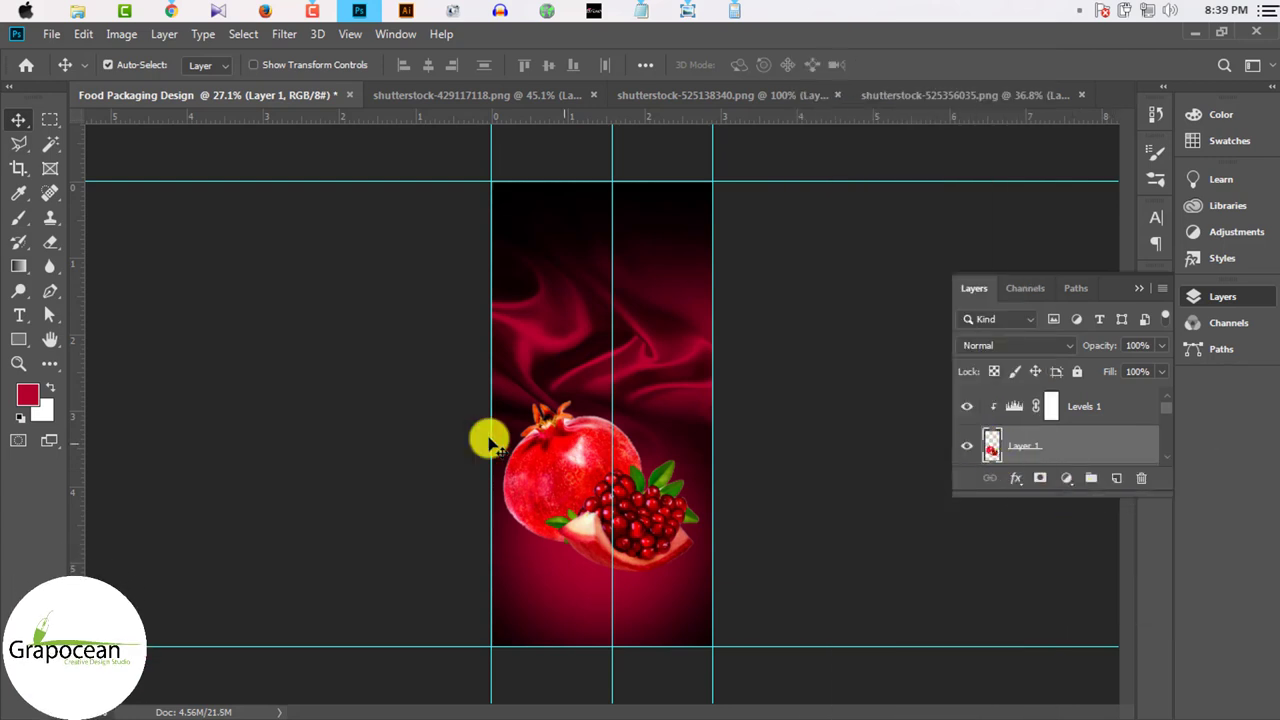
Step: Duplicate the pomegranate and flip the copy vertically beneath it at about 69% height
{"action": "left_click_drag", "start_coordinate": [576, 462], "coordinate": [568, 557]}
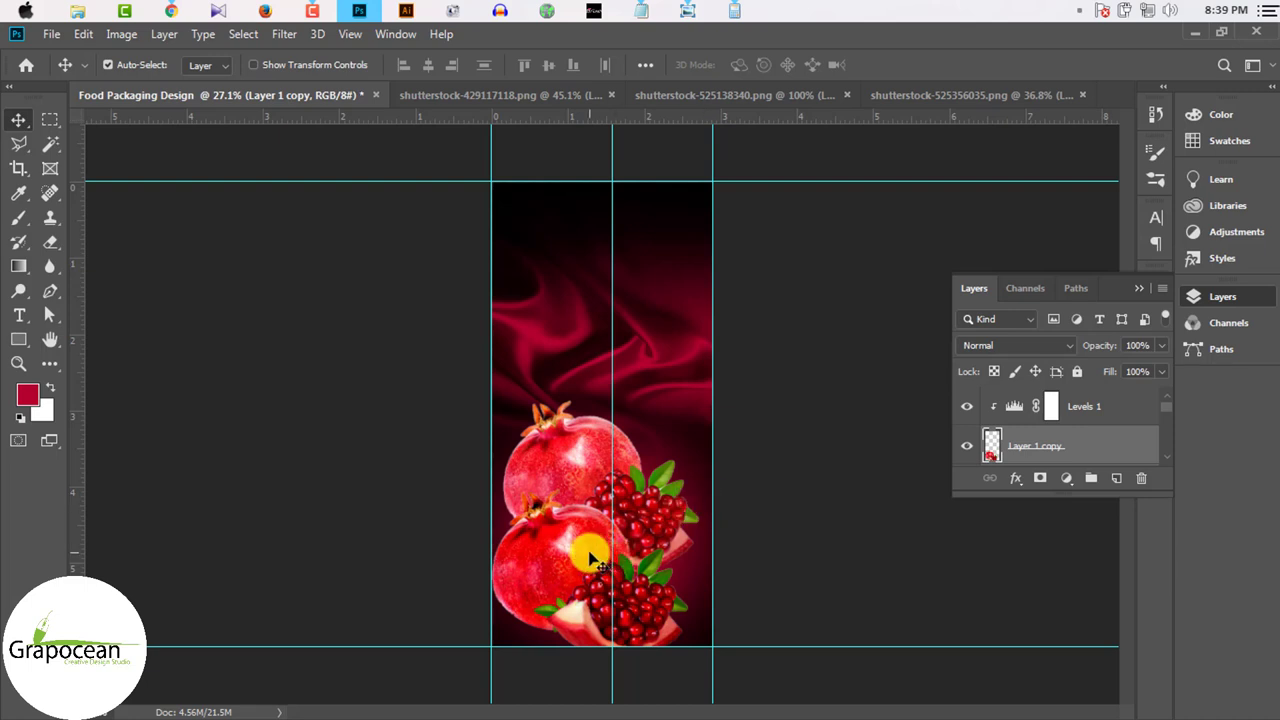
{"action": "mouse_move", "coordinate": [590, 560]}
{"action": "left_mouse_down"}
{"action": "mouse_move", "coordinate": [612, 458]}
{"action": "mouse_move", "coordinate": [634, 457]}
{"action": "left_mouse_up"}
{"action": "key", "text": "ctrl+t"}
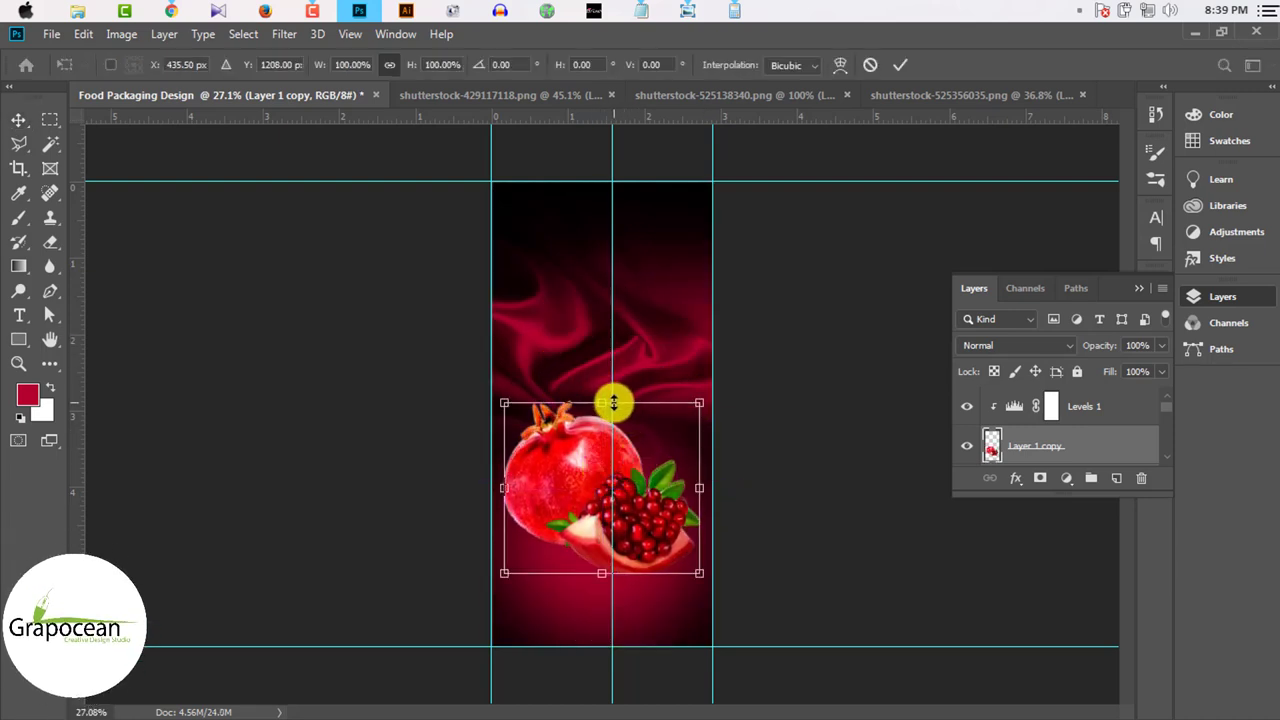
{"action": "left_click_drag", "start_coordinate": [613, 403], "coordinate": [602, 651]}
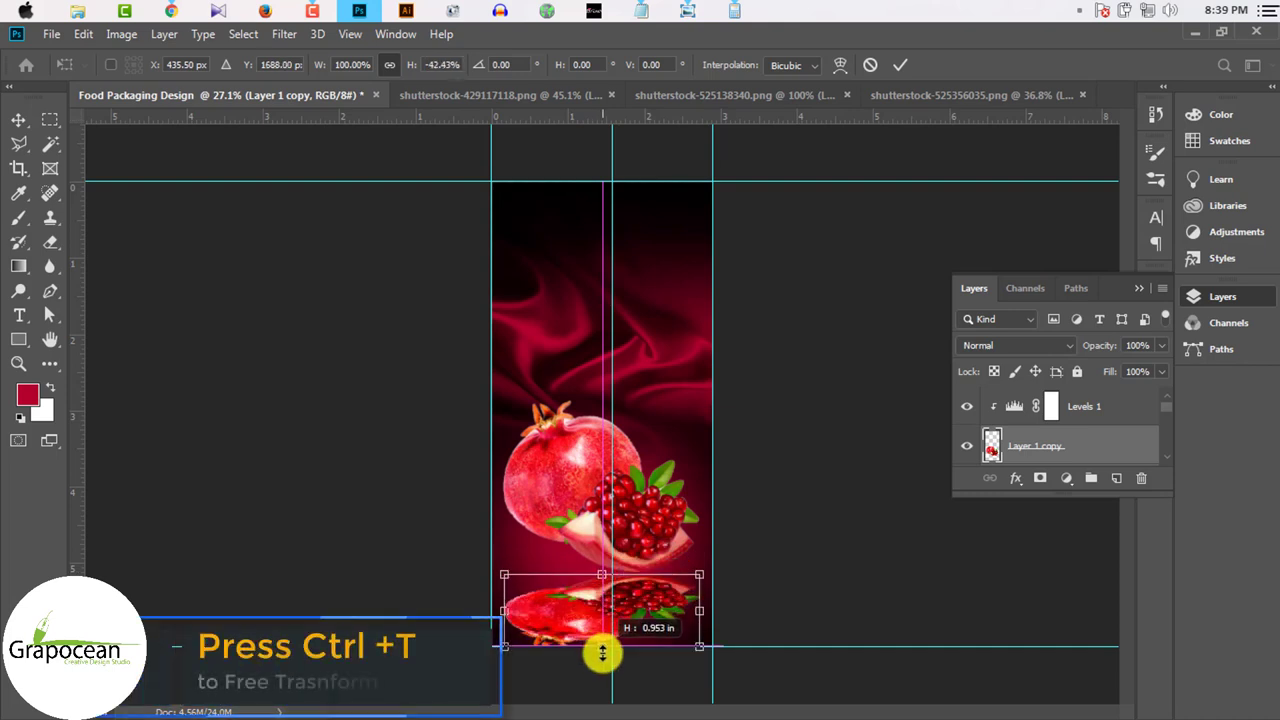
{"action": "scroll", "coordinate": [602, 652], "scroll_direction": "up", "scroll_amount": 2}
{"action": "left_click_drag", "start_coordinate": [594, 506], "coordinate": [594, 558]}
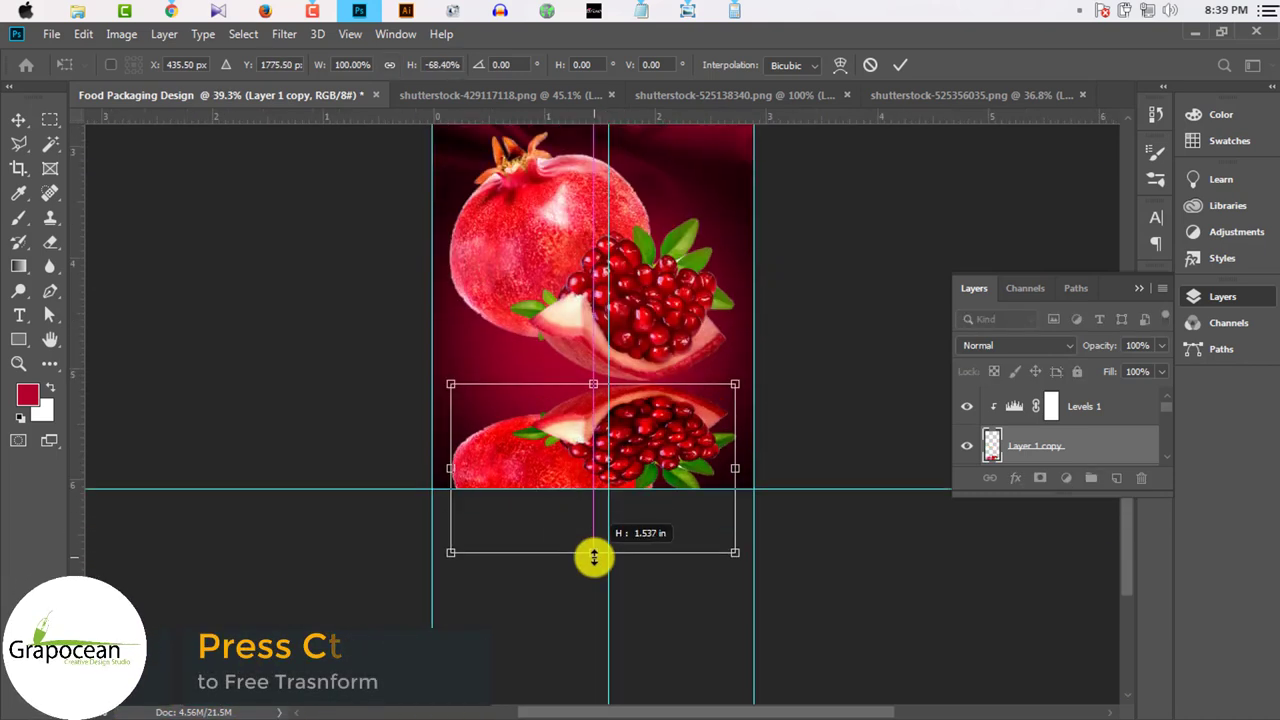
{"action": "left_click_drag", "start_coordinate": [607, 397], "coordinate": [650, 370]}
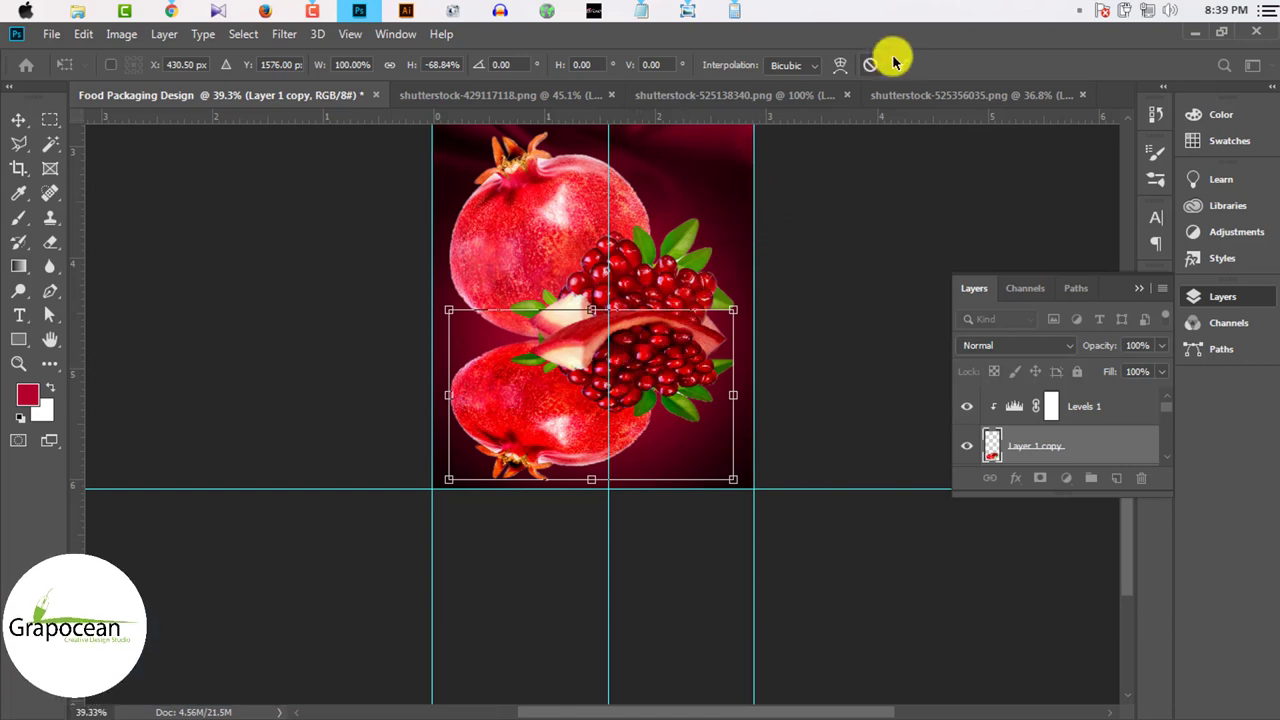
{"action": "key", "text": "Return"}
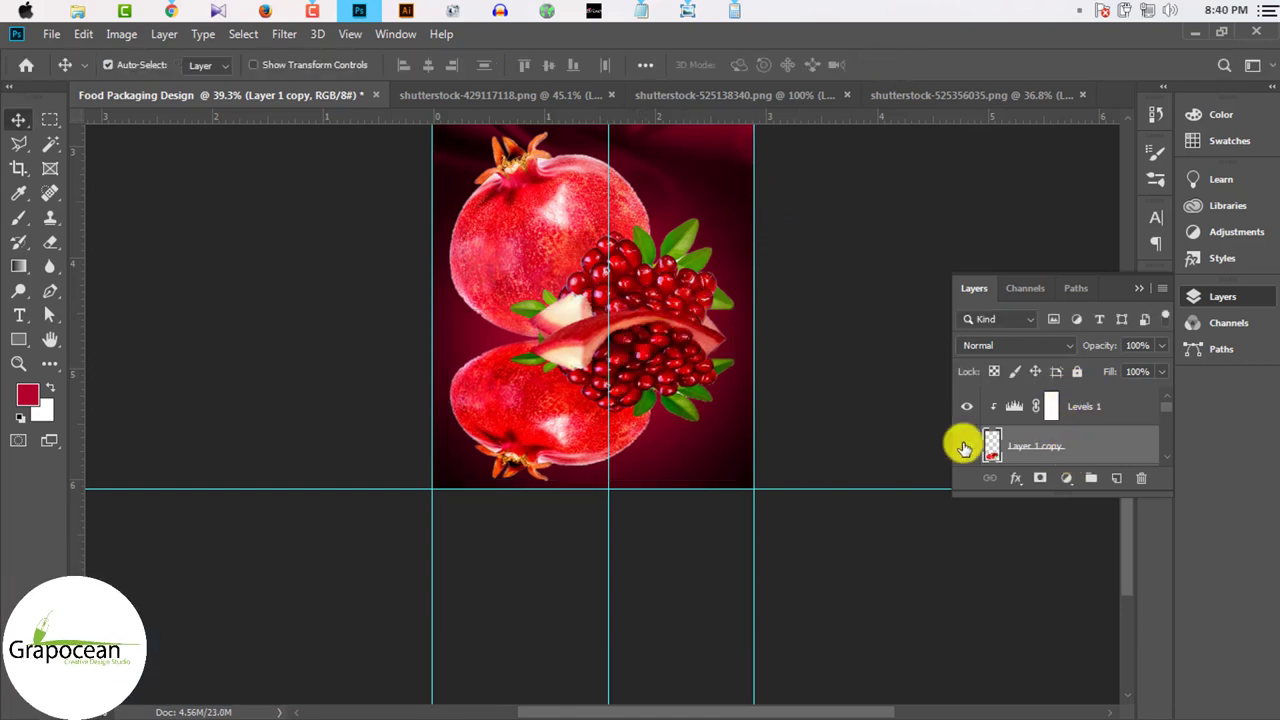
Step: Reorder Layer 1 copy, add a layer mask, and lower its opacity to 23%
{"action": "mouse_move", "coordinate": [963, 447]}
{"action": "left_mouse_down"}
{"action": "mouse_move", "coordinate": [1053, 411]}
{"action": "mouse_move", "coordinate": [1043, 428]}
{"action": "left_mouse_up"}
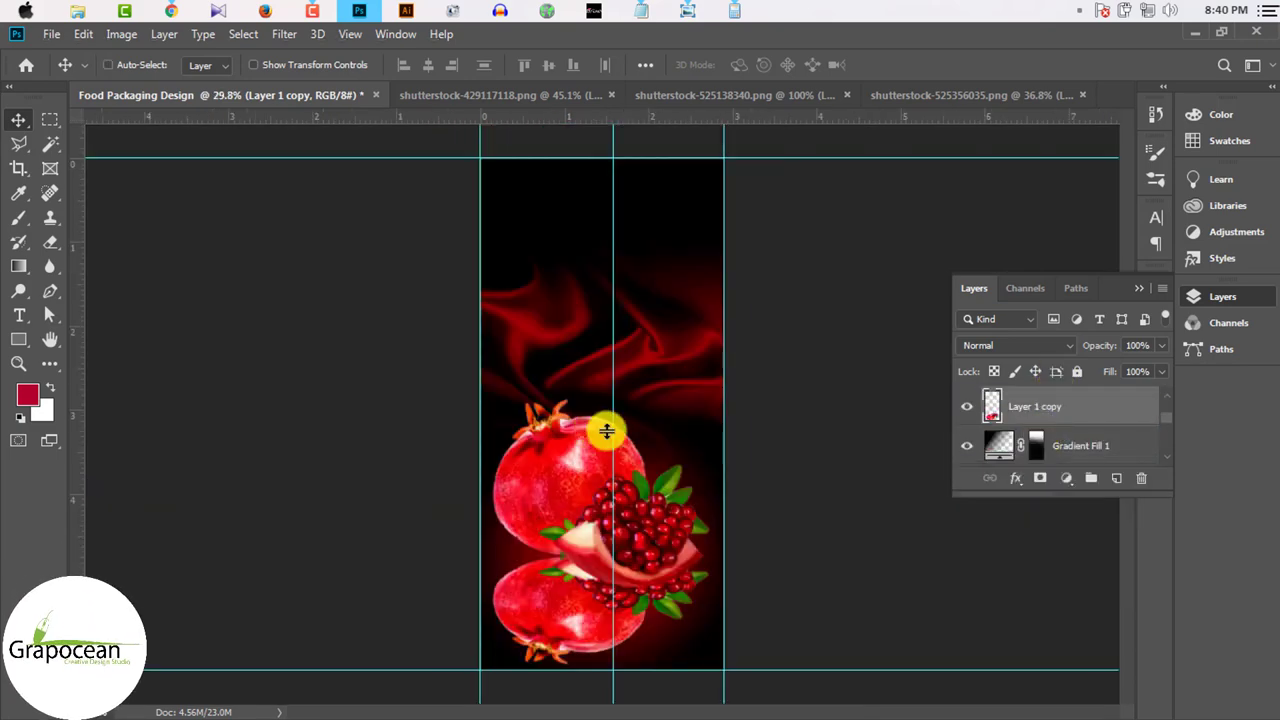
{"action": "scroll", "coordinate": [607, 431], "scroll_direction": "up", "scroll_amount": 2}
{"action": "scroll", "coordinate": [571, 508], "scroll_direction": "up", "scroll_amount": 2}
{"action": "scroll", "coordinate": [537, 586], "scroll_direction": "up", "scroll_amount": 2}
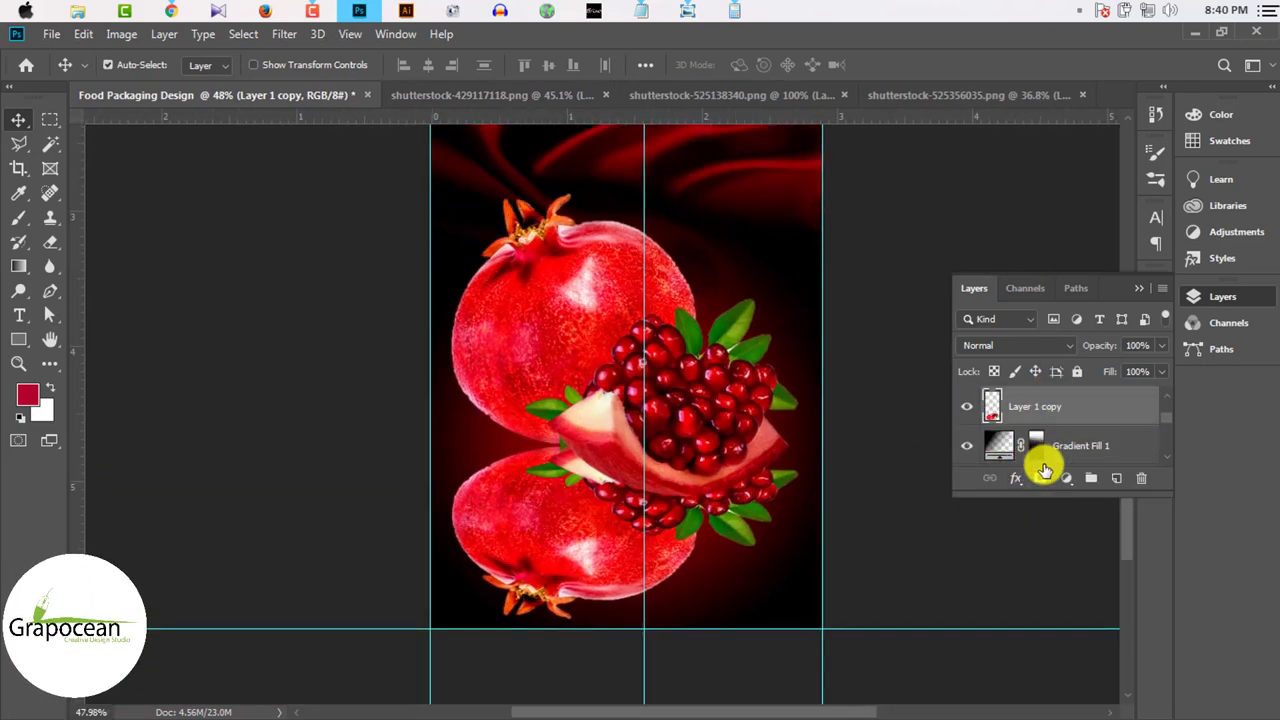
{"action": "left_click", "coordinate": [1041, 477]}
{"action": "left_click_drag", "start_coordinate": [1113, 369], "coordinate": [1086, 372]}
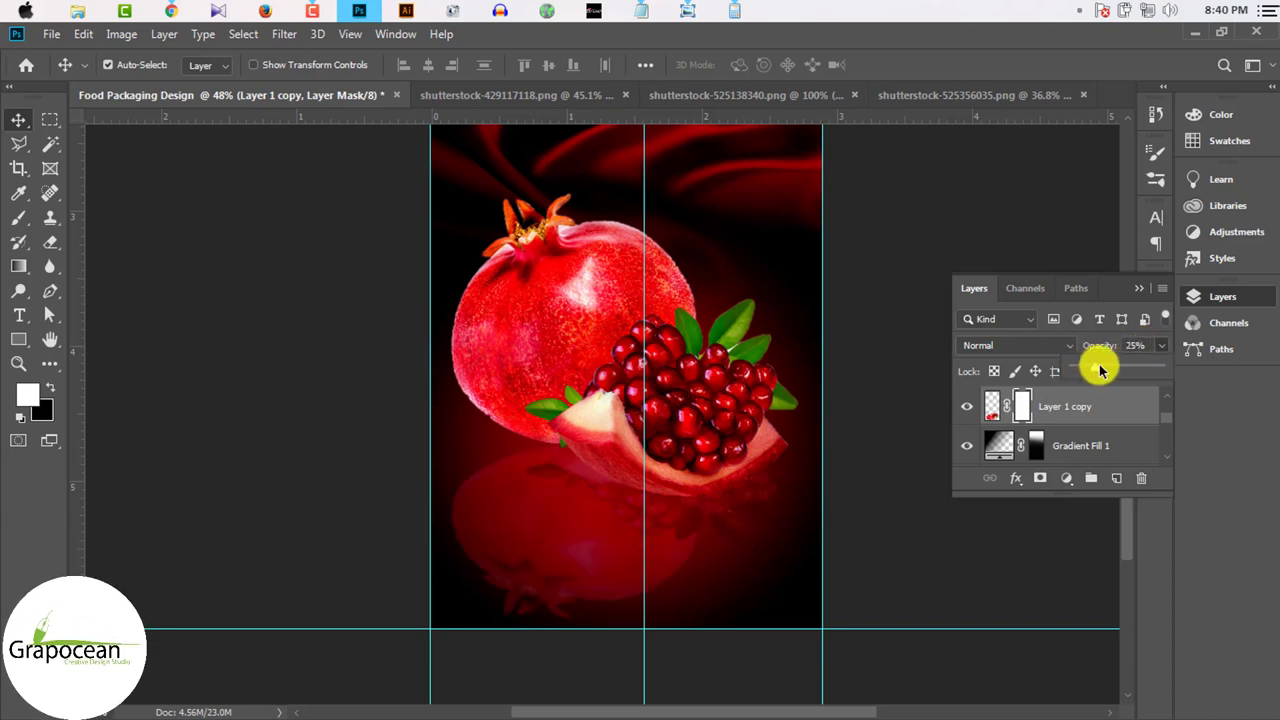
{"action": "scroll", "coordinate": [663, 509], "scroll_direction": "down", "scroll_amount": 2}
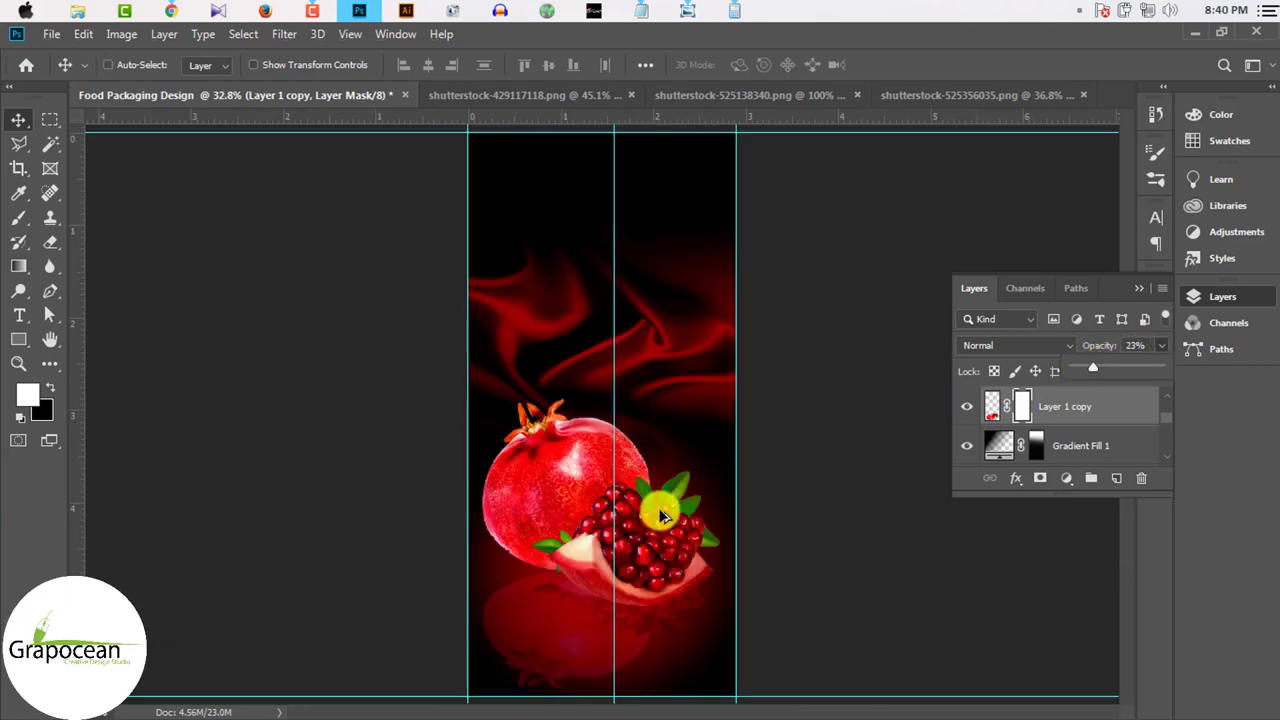
{"action": "scroll", "coordinate": [671, 520], "scroll_direction": "down", "scroll_amount": 1}
{"action": "scroll", "coordinate": [607, 548], "scroll_direction": "up", "scroll_amount": 1}
{"action": "scroll", "coordinate": [607, 548], "scroll_direction": "up", "scroll_amount": 2}
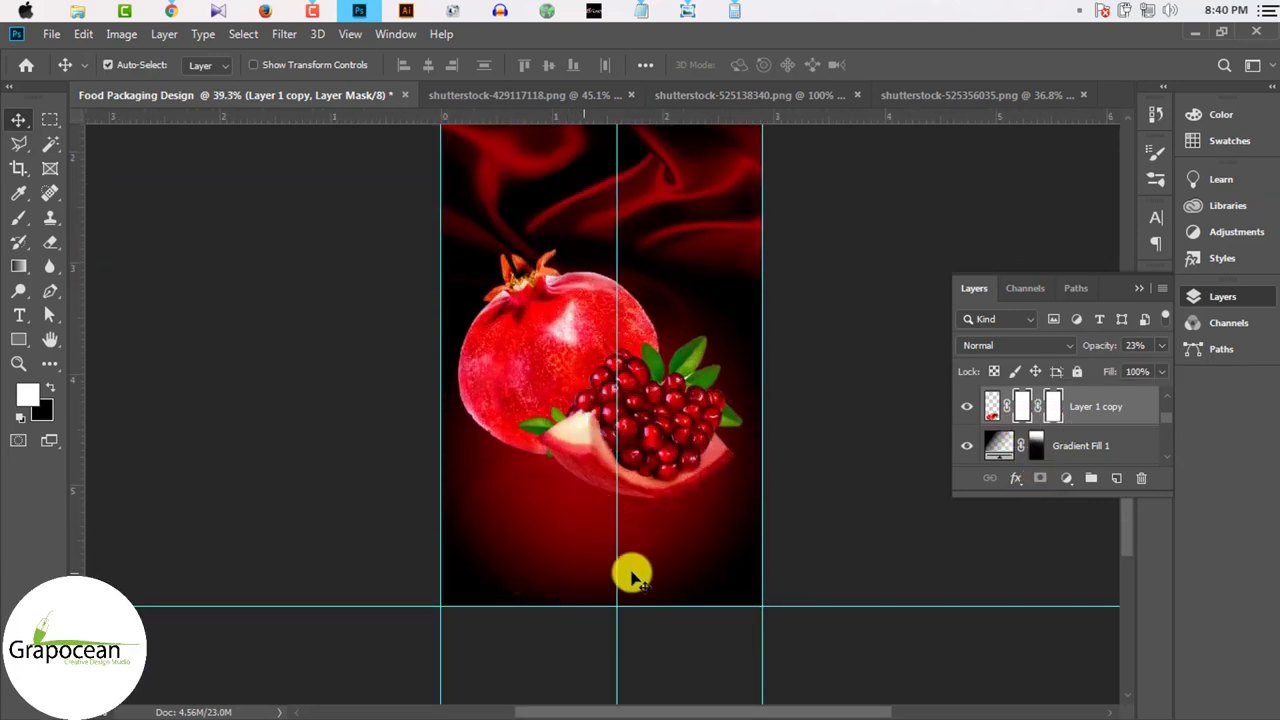
{"action": "left_click_drag", "start_coordinate": [1052, 406], "coordinate": [1015, 445]}
{"action": "scroll", "coordinate": [650, 515], "scroll_direction": "down", "scroll_amount": 2}
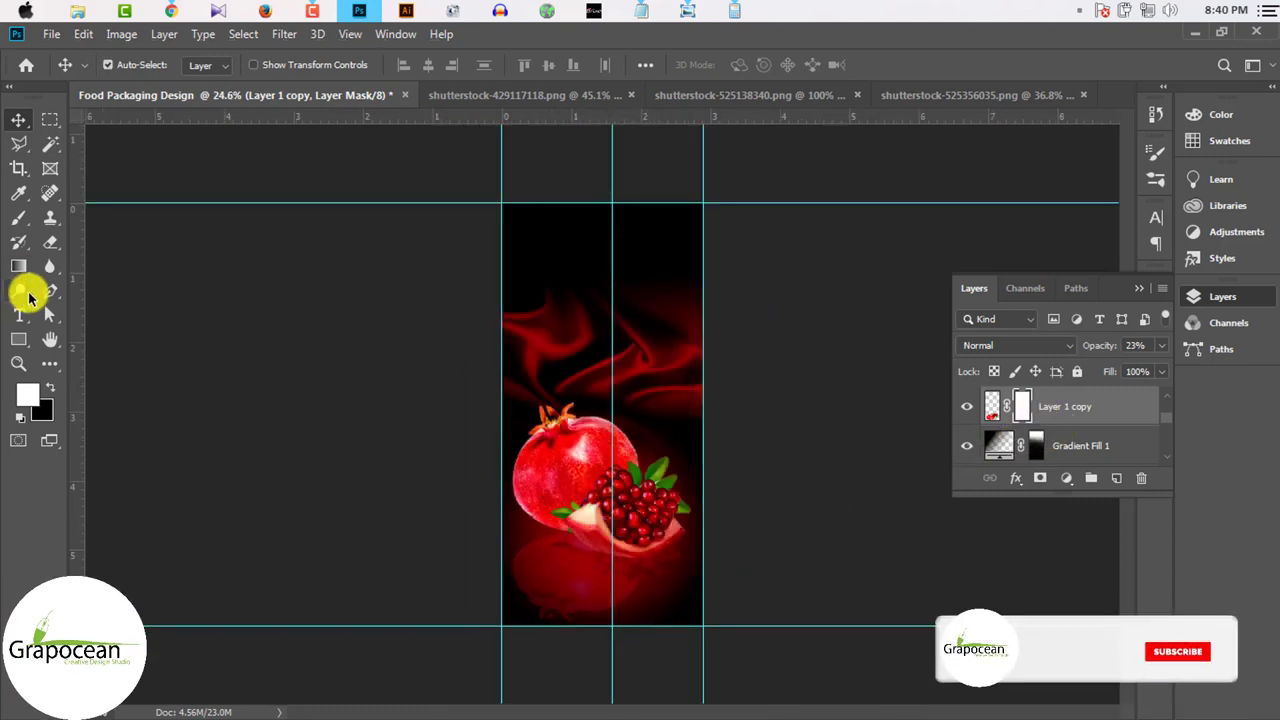
Step: Fade the reflection's mask with a gradient and apply the mask permanently
{"action": "left_click", "coordinate": [27, 271]}
{"action": "left_click_drag", "start_coordinate": [559, 609], "coordinate": [603, 452]}
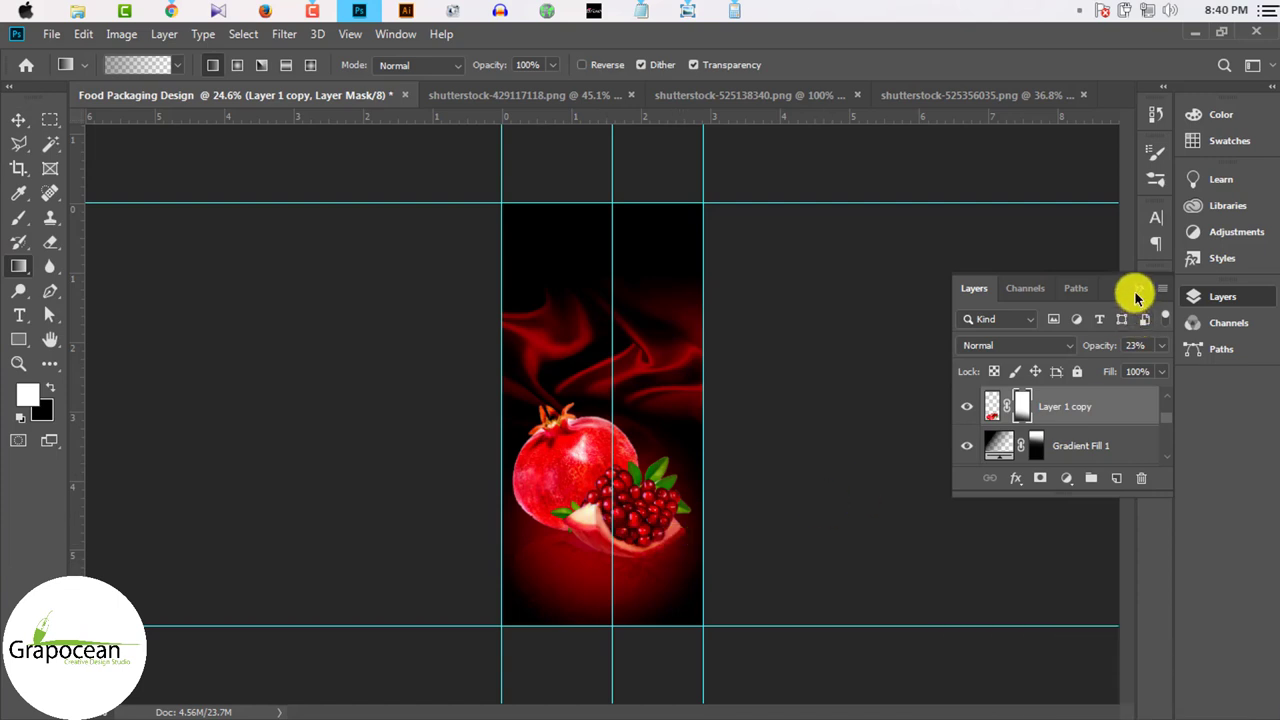
{"action": "left_click", "coordinate": [1140, 286]}
{"action": "left_click", "coordinate": [22, 122]}
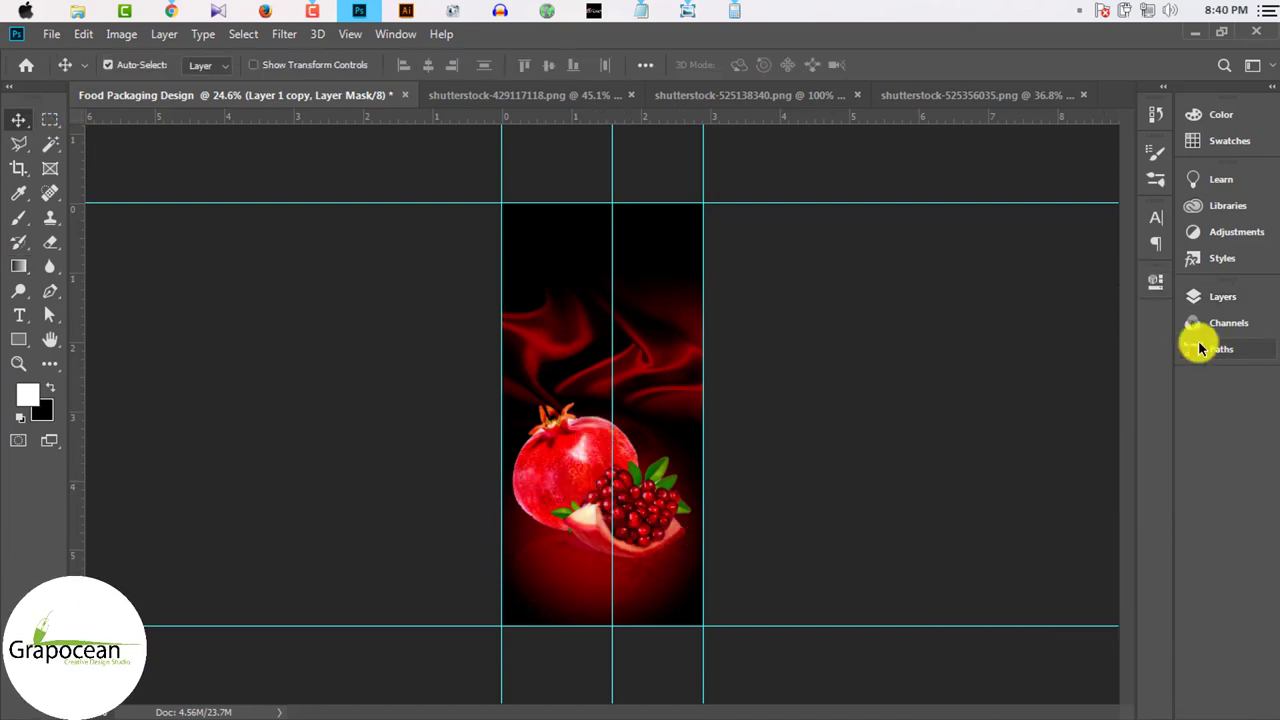
{"action": "left_click", "coordinate": [1215, 297]}
{"action": "right_click", "coordinate": [1025, 410]}
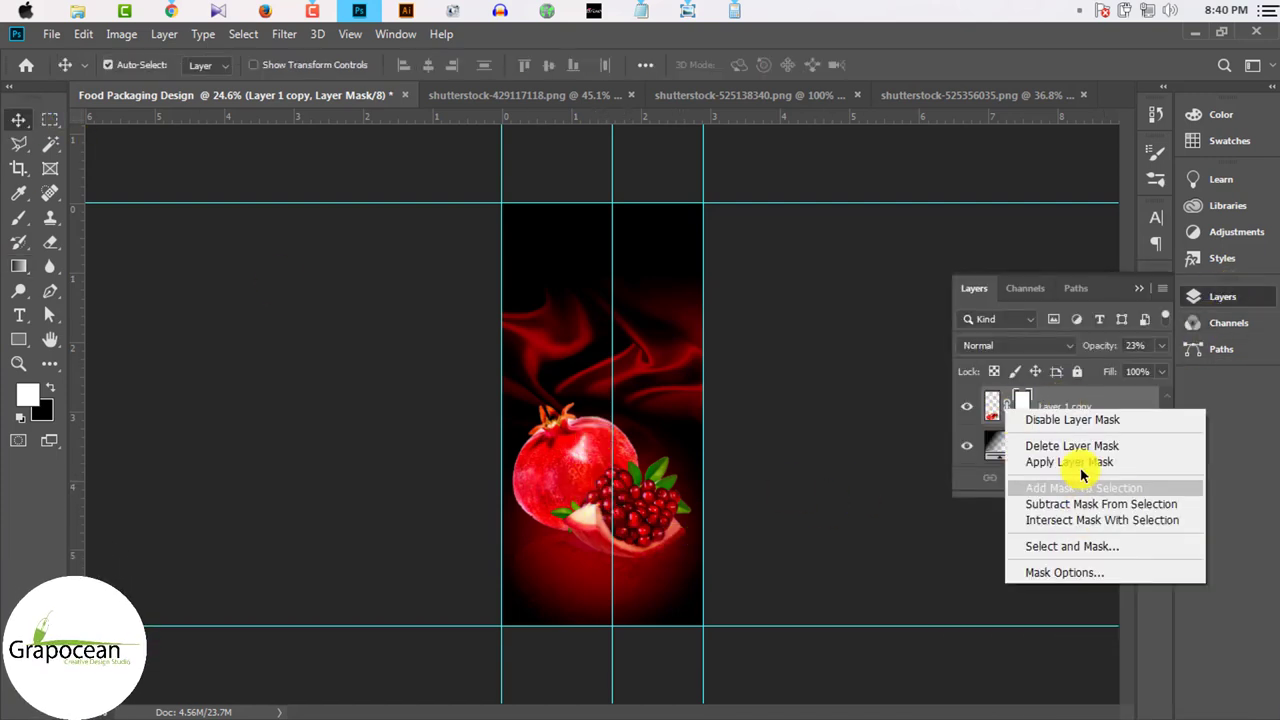
{"action": "left_click", "coordinate": [1082, 463]}
{"action": "left_click", "coordinate": [968, 406]}
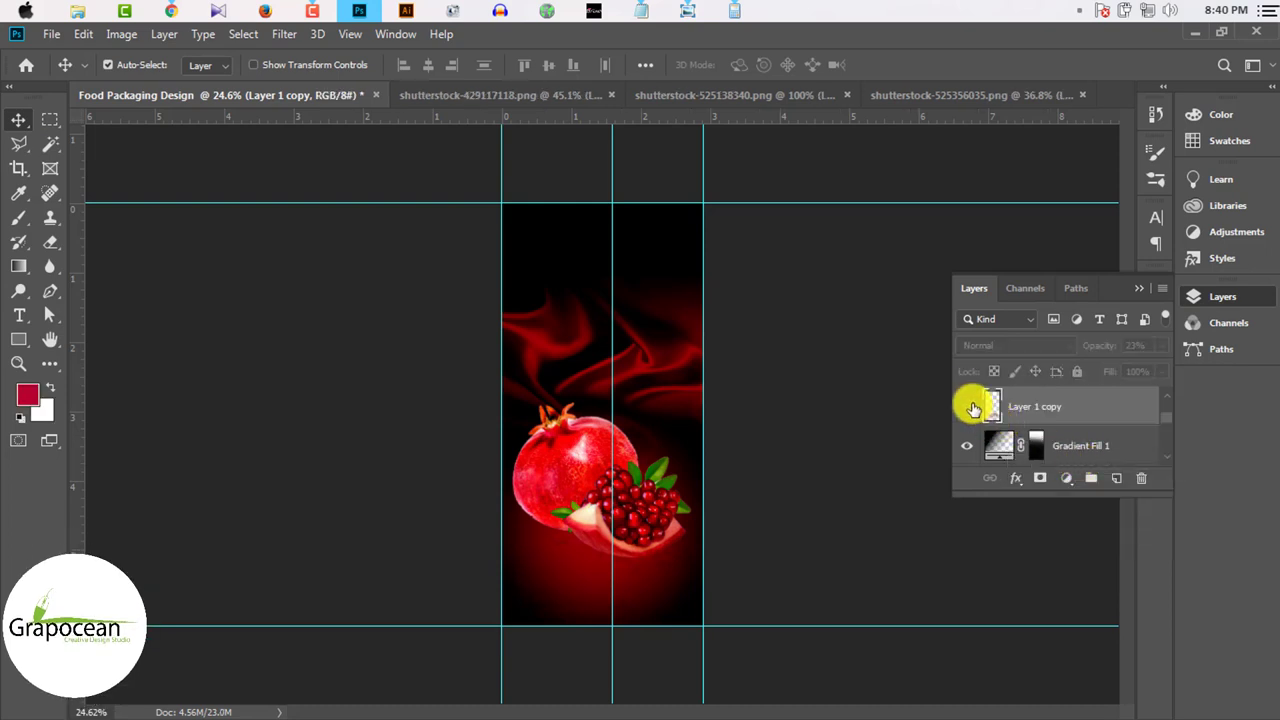
{"action": "key", "text": "ctrl+z"}
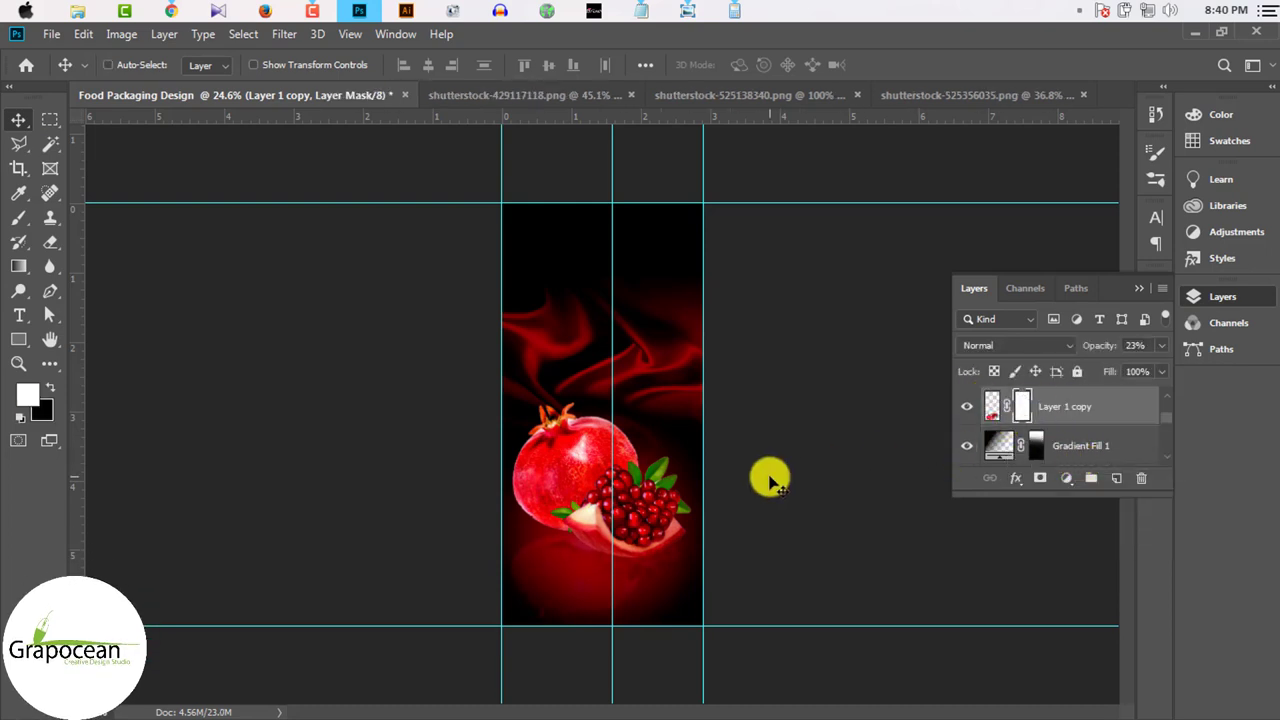
{"action": "key", "text": "ctrl+z"}
{"action": "key", "text": "ctrl+z"}
{"action": "key", "text": "ctrl+z"}
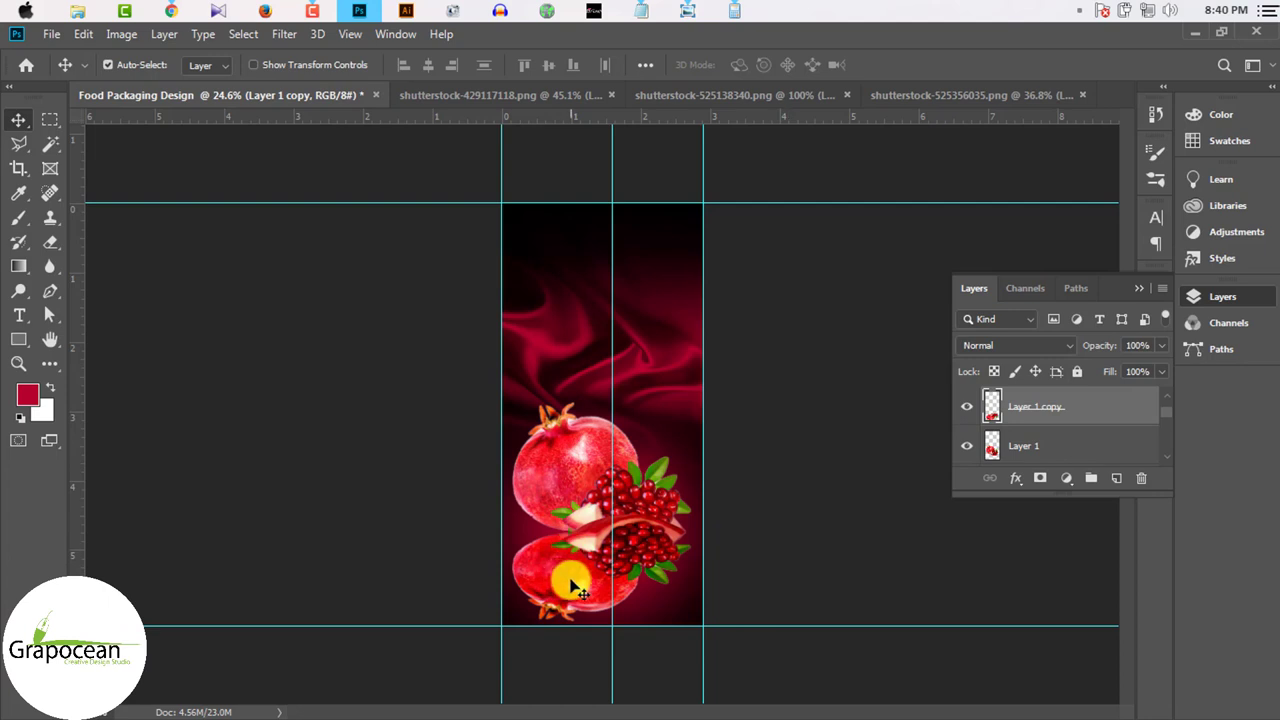
{"action": "left_click_drag", "start_coordinate": [578, 590], "coordinate": [578, 597]}
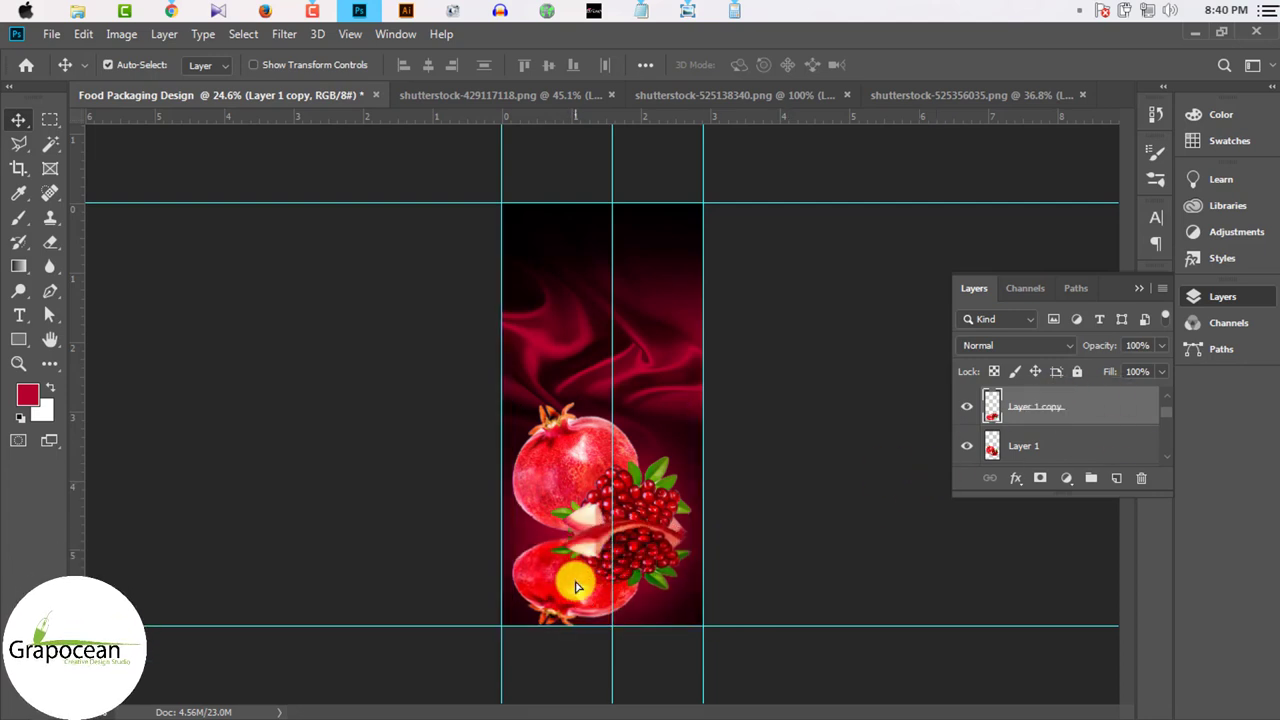
{"action": "left_click_drag", "start_coordinate": [576, 587], "coordinate": [574, 572]}
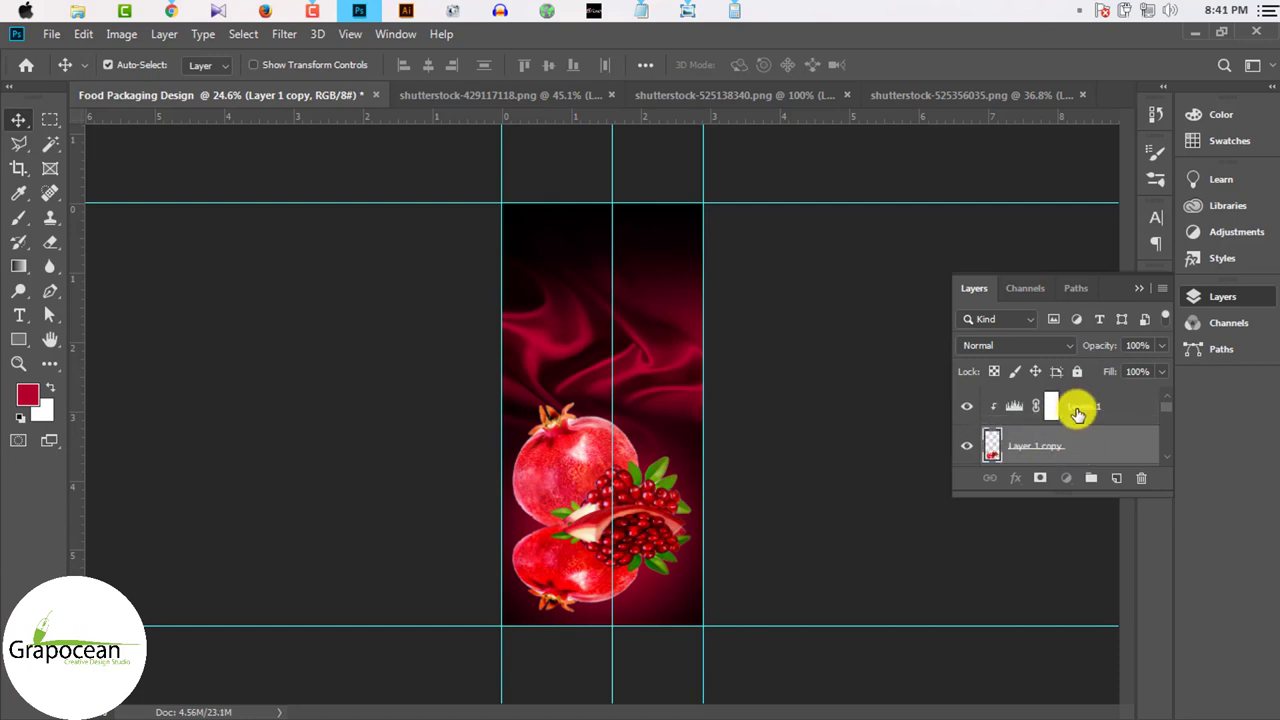
{"action": "left_click", "coordinate": [967, 405]}
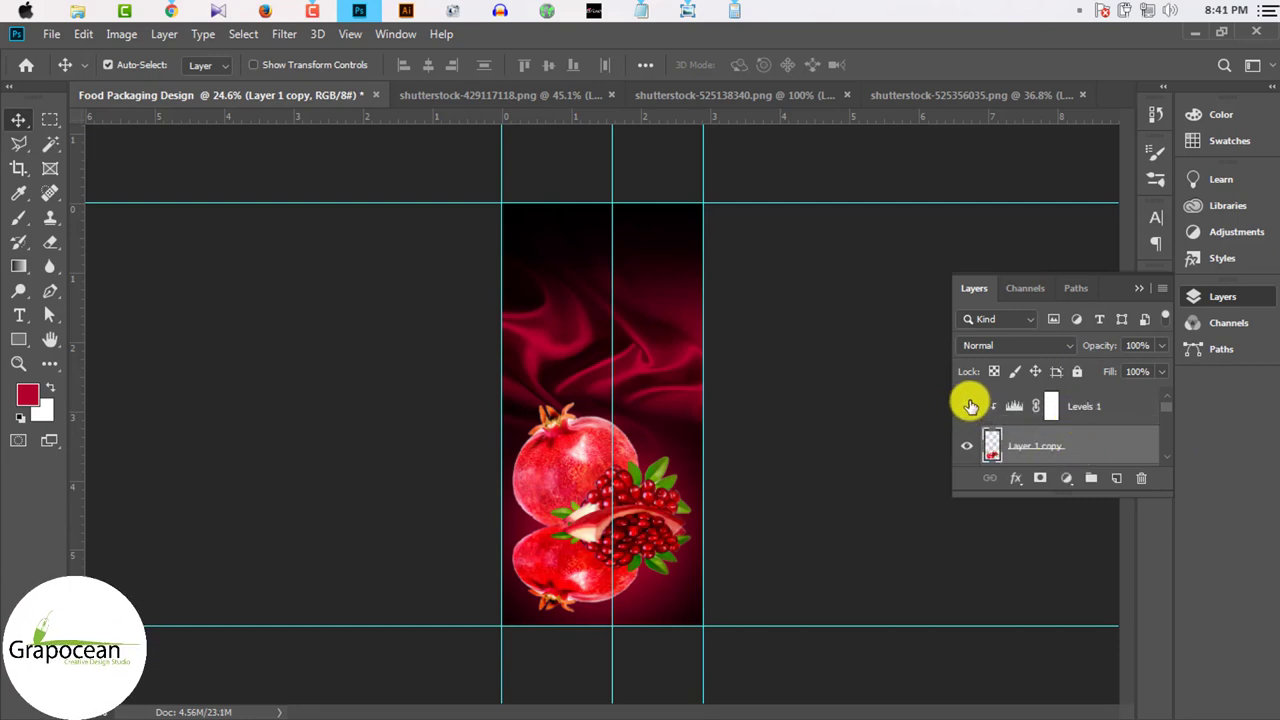
{"action": "left_click", "coordinate": [968, 405]}
{"action": "left_click", "coordinate": [968, 405]}
{"action": "left_click", "coordinate": [968, 405]}
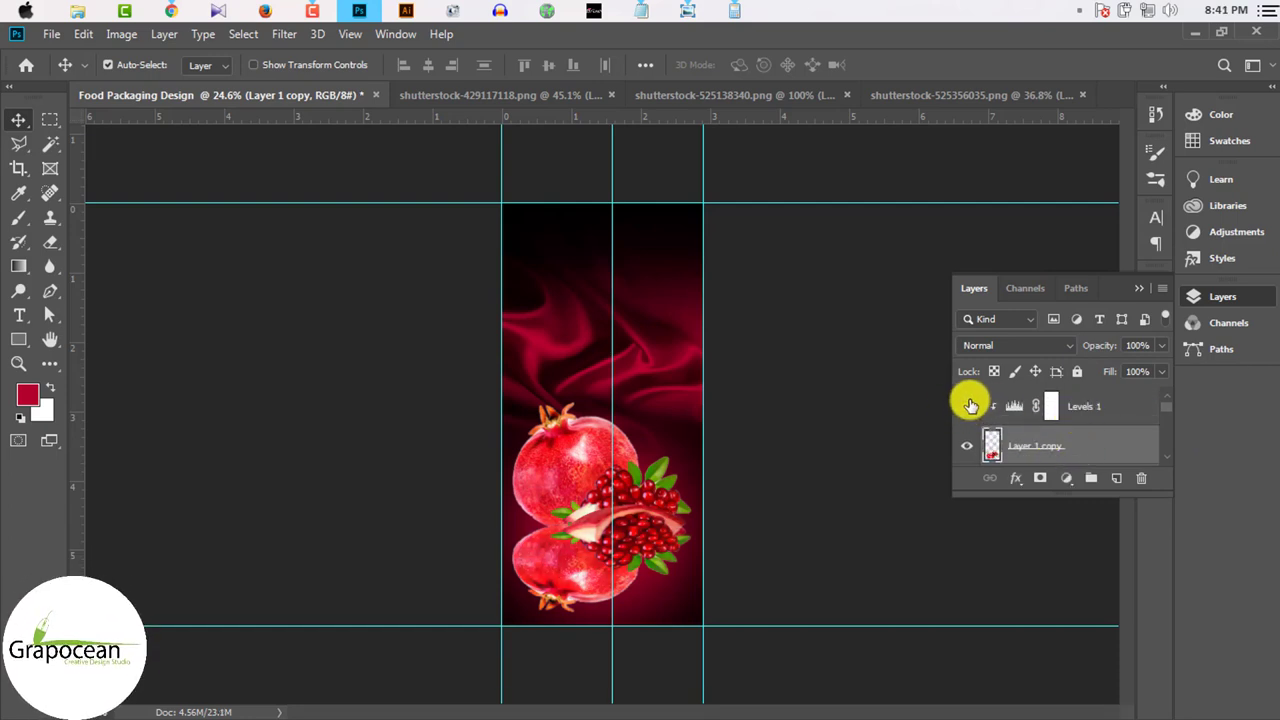
{"action": "left_click", "coordinate": [968, 405]}
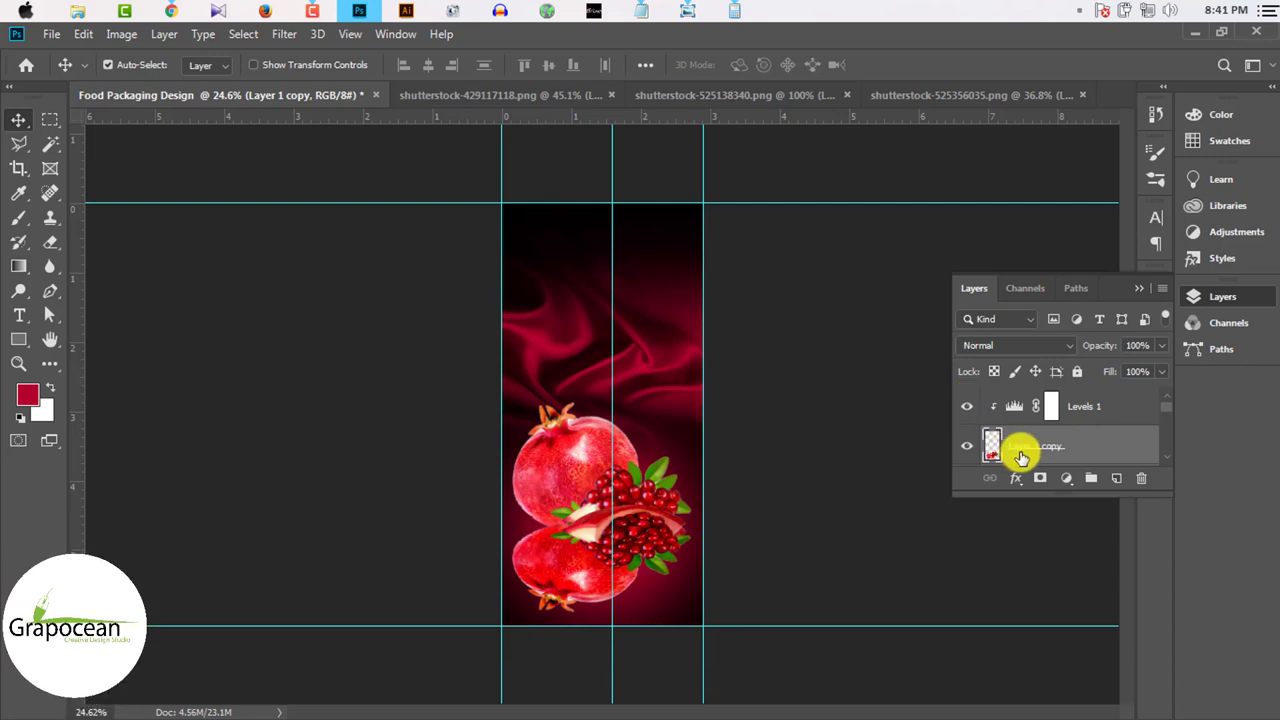
{"action": "left_click_drag", "start_coordinate": [1000, 447], "coordinate": [998, 462]}
{"action": "left_click_drag", "start_coordinate": [988, 415], "coordinate": [1071, 408]}
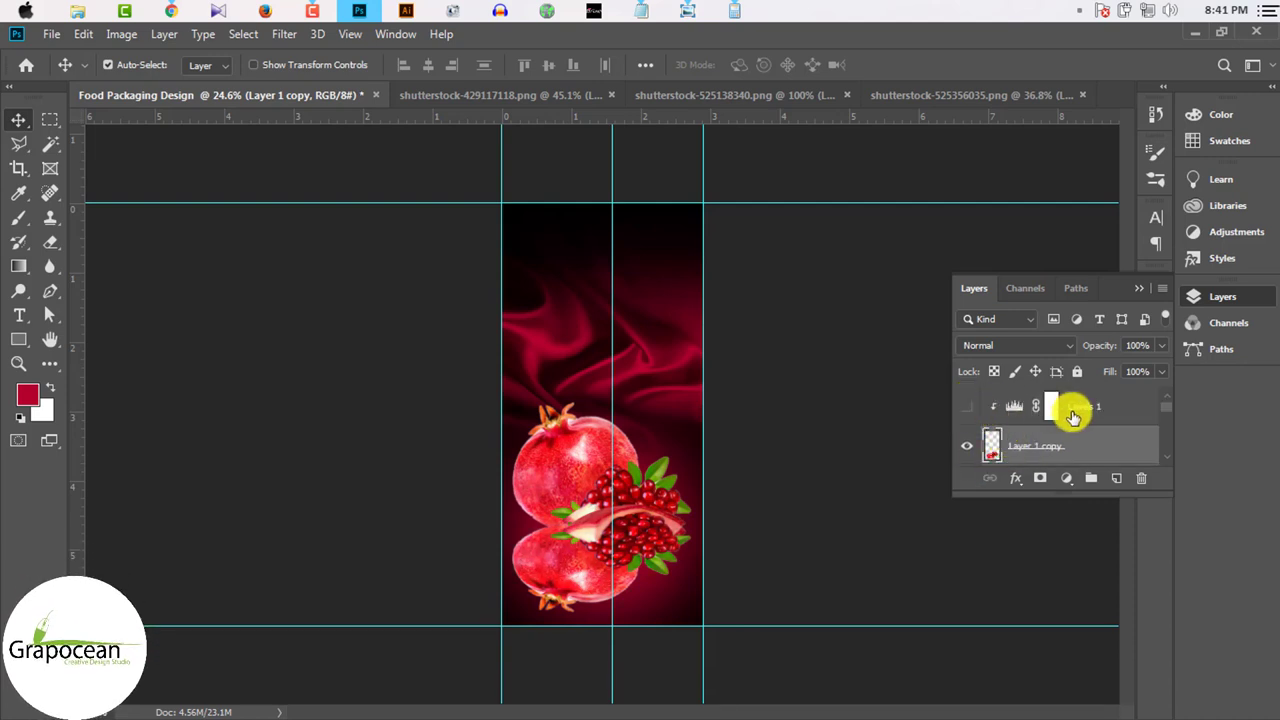
{"action": "left_click", "coordinate": [1071, 408]}
{"action": "key", "text": "Delete"}
{"action": "left_click_drag", "start_coordinate": [611, 559], "coordinate": [571, 568]}
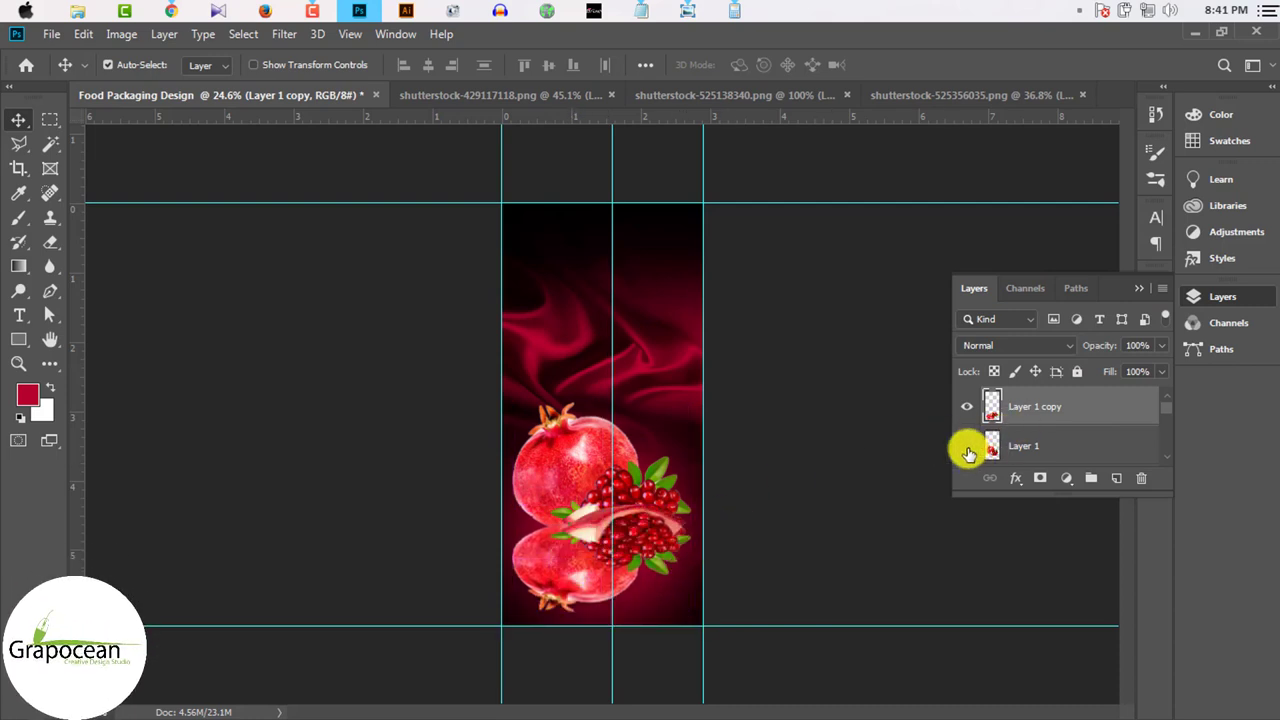
{"action": "left_click", "coordinate": [967, 446]}
{"action": "left_click", "coordinate": [967, 446]}
{"action": "left_click", "coordinate": [1044, 449]}
{"action": "left_click", "coordinate": [967, 446]}
{"action": "left_click", "coordinate": [967, 446]}
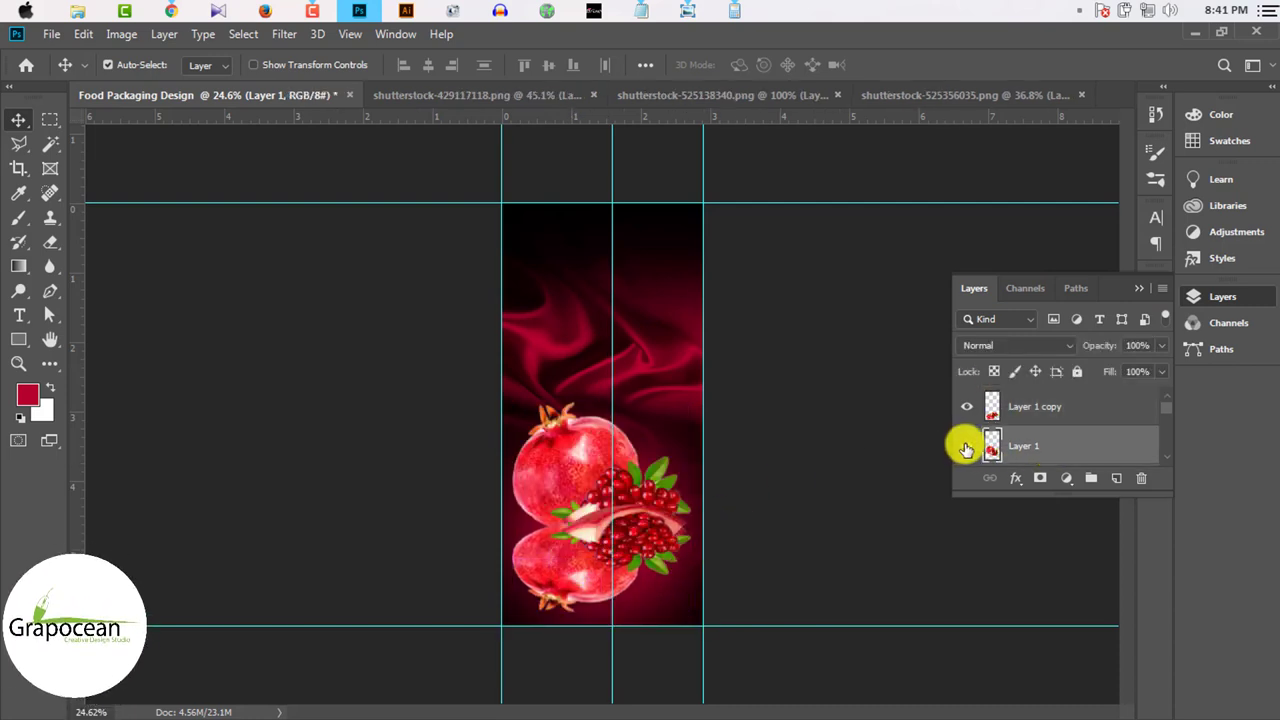
{"action": "left_click", "coordinate": [967, 446]}
{"action": "left_click", "coordinate": [967, 446]}
Step: Move Layer 1 above Layer 1 copy and lower the copy's opacity
{"action": "left_click_drag", "start_coordinate": [1066, 400], "coordinate": [1060, 460]}
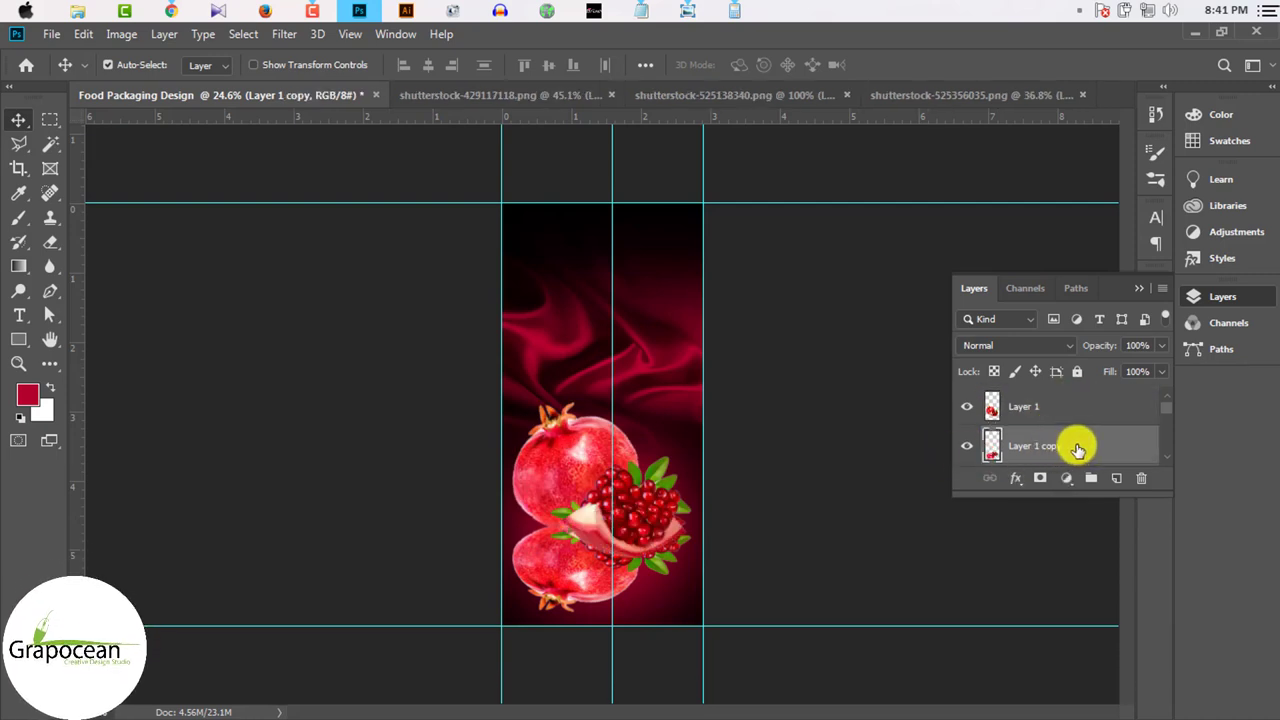
{"action": "left_click_drag", "start_coordinate": [1161, 345], "coordinate": [1100, 372]}
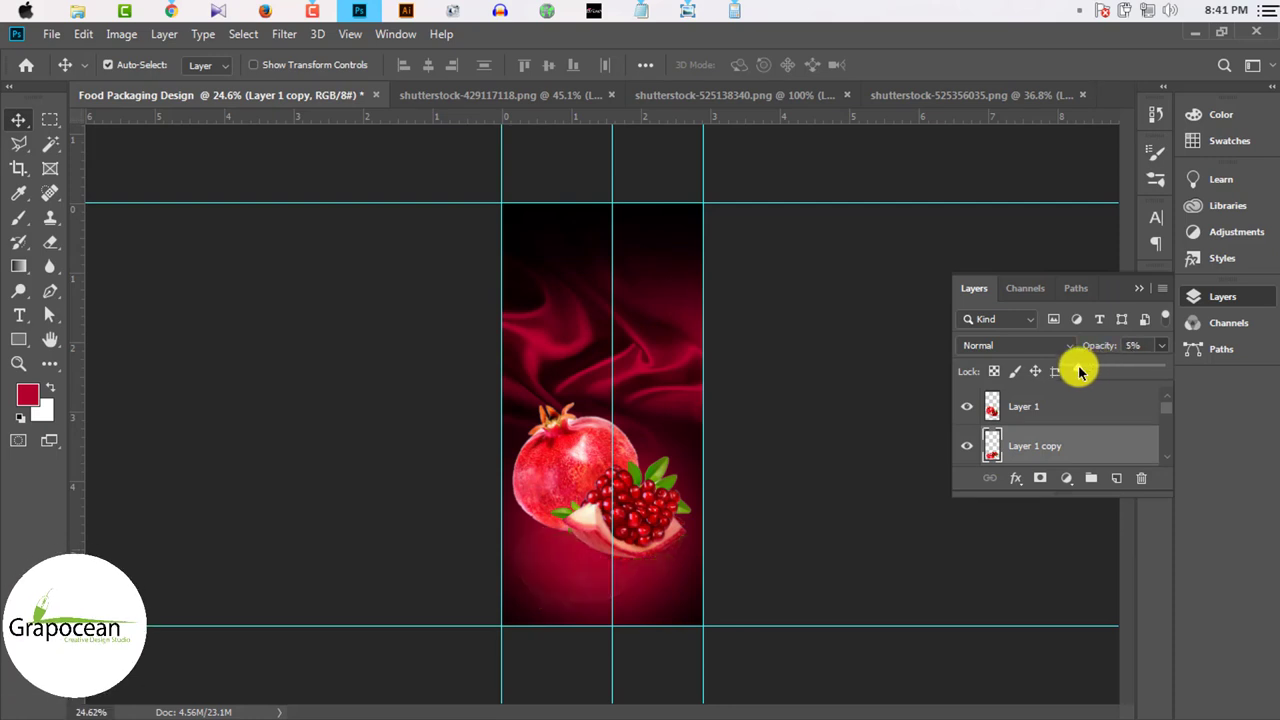
{"action": "left_click_drag", "start_coordinate": [1083, 371], "coordinate": [1085, 372]}
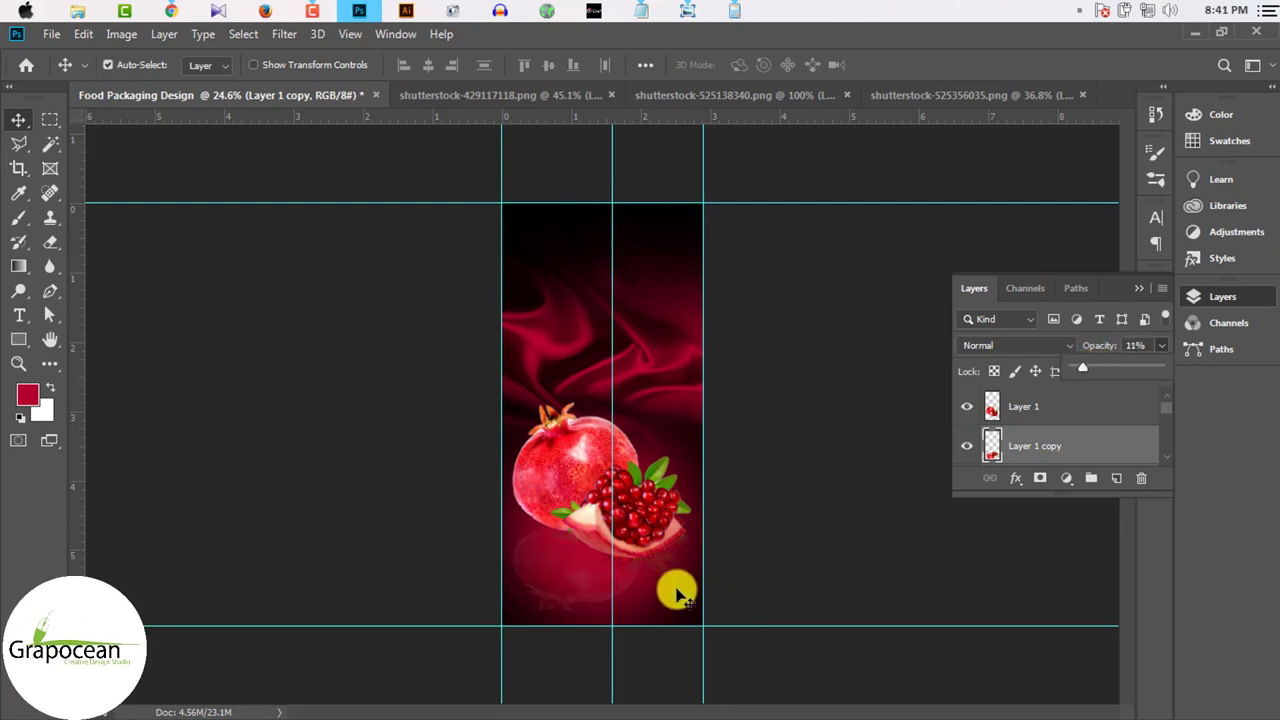
{"action": "scroll", "coordinate": [677, 594], "scroll_direction": "up", "scroll_amount": 3}
{"action": "scroll", "coordinate": [674, 560], "scroll_direction": "up", "scroll_amount": 2}
{"action": "scroll", "coordinate": [655, 495], "scroll_direction": "up", "scroll_amount": 2}
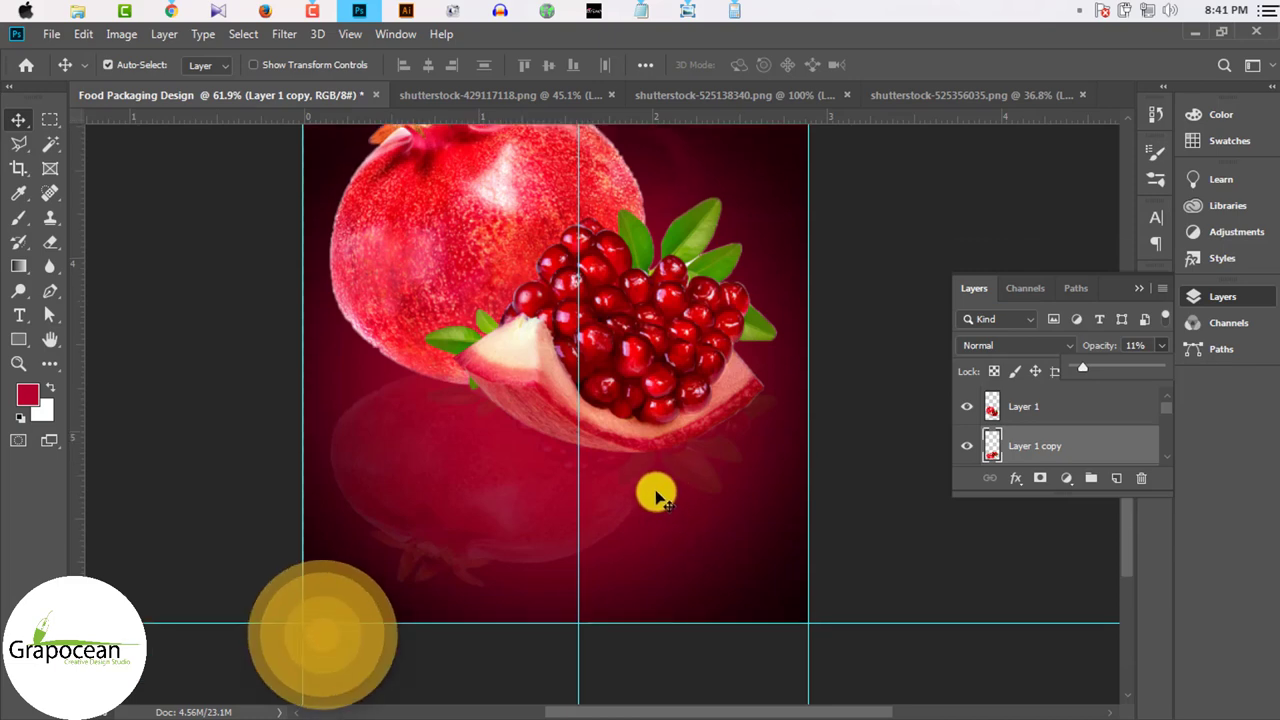
{"action": "scroll", "coordinate": [655, 495], "scroll_direction": "down", "scroll_amount": 3}
{"action": "scroll", "coordinate": [674, 486], "scroll_direction": "down", "scroll_amount": 2}
{"action": "scroll", "coordinate": [680, 506], "scroll_direction": "up", "scroll_amount": 2}
{"action": "scroll", "coordinate": [651, 508], "scroll_direction": "up", "scroll_amount": 2}
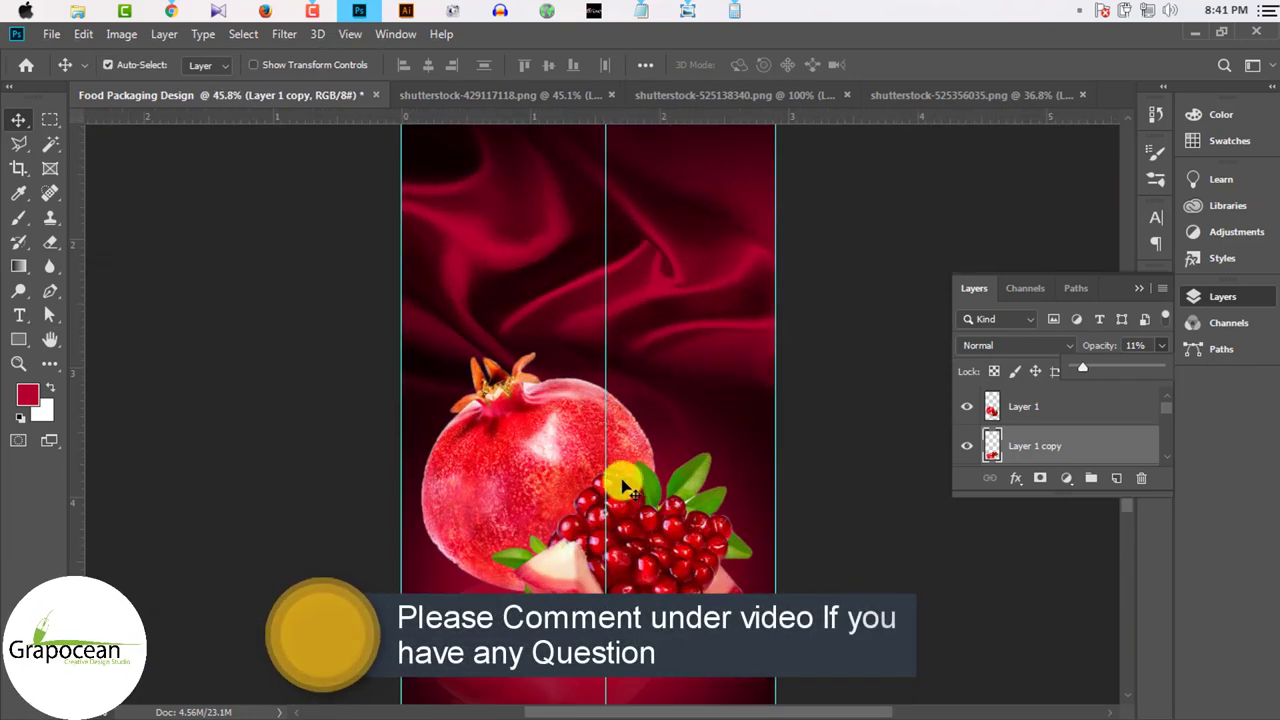
{"action": "scroll", "coordinate": [622, 486], "scroll_direction": "up", "scroll_amount": 2}
{"action": "scroll", "coordinate": [603, 420], "scroll_direction": "down", "scroll_amount": 1}
{"action": "scroll", "coordinate": [600, 449], "scroll_direction": "down", "scroll_amount": 2}
{"action": "scroll", "coordinate": [626, 491], "scroll_direction": "down", "scroll_amount": 1}
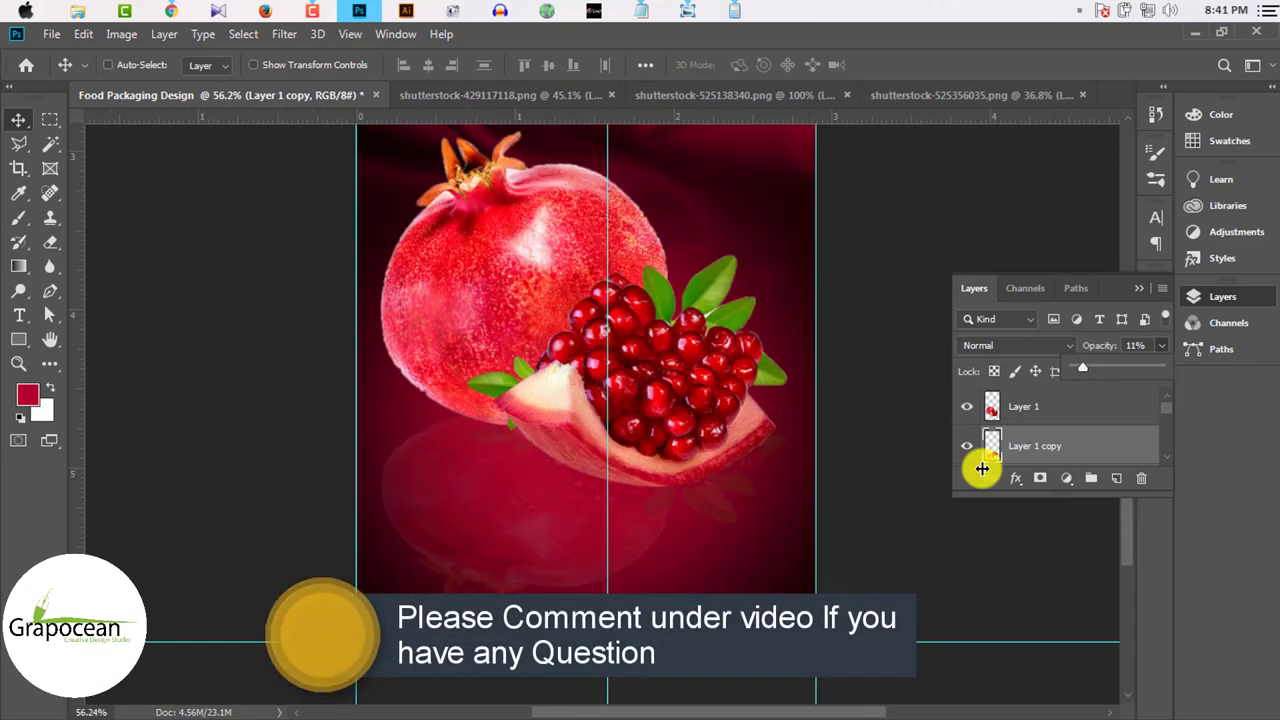
Step: Mask the copy with a black-to-white gradient fade and set its opacity to 35%
{"action": "left_click", "coordinate": [1040, 478]}
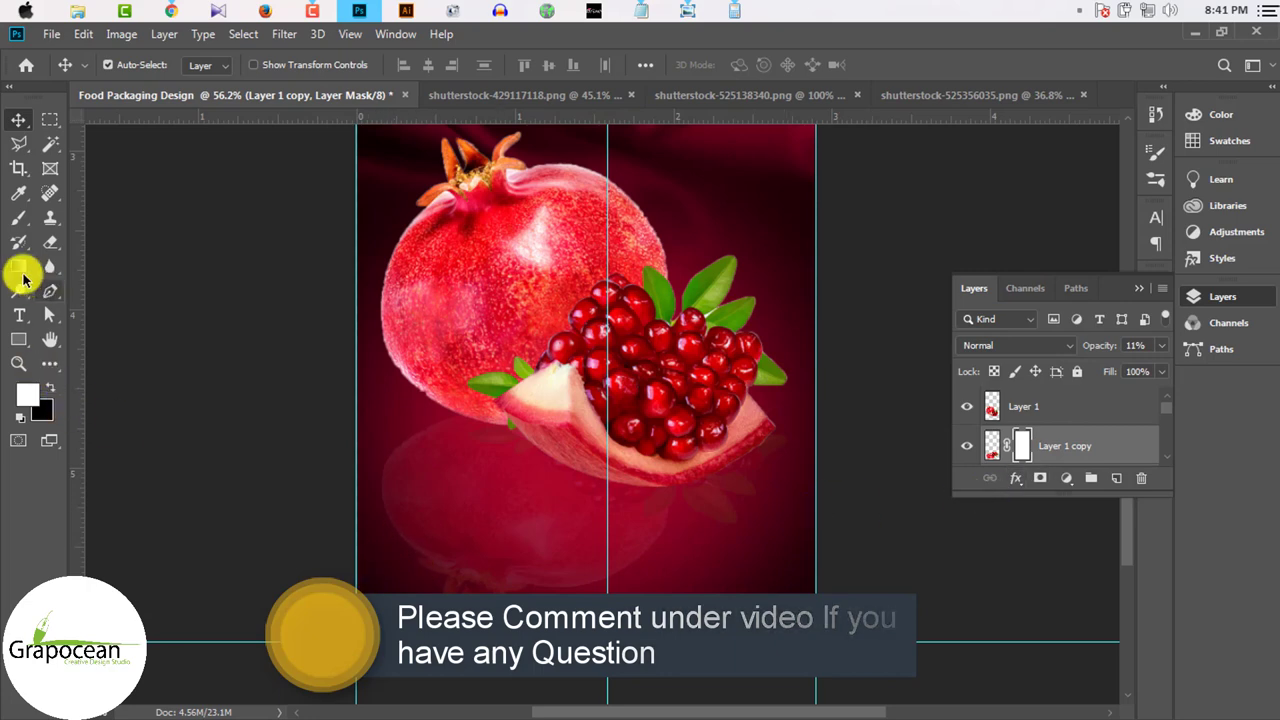
{"action": "left_click", "coordinate": [22, 272]}
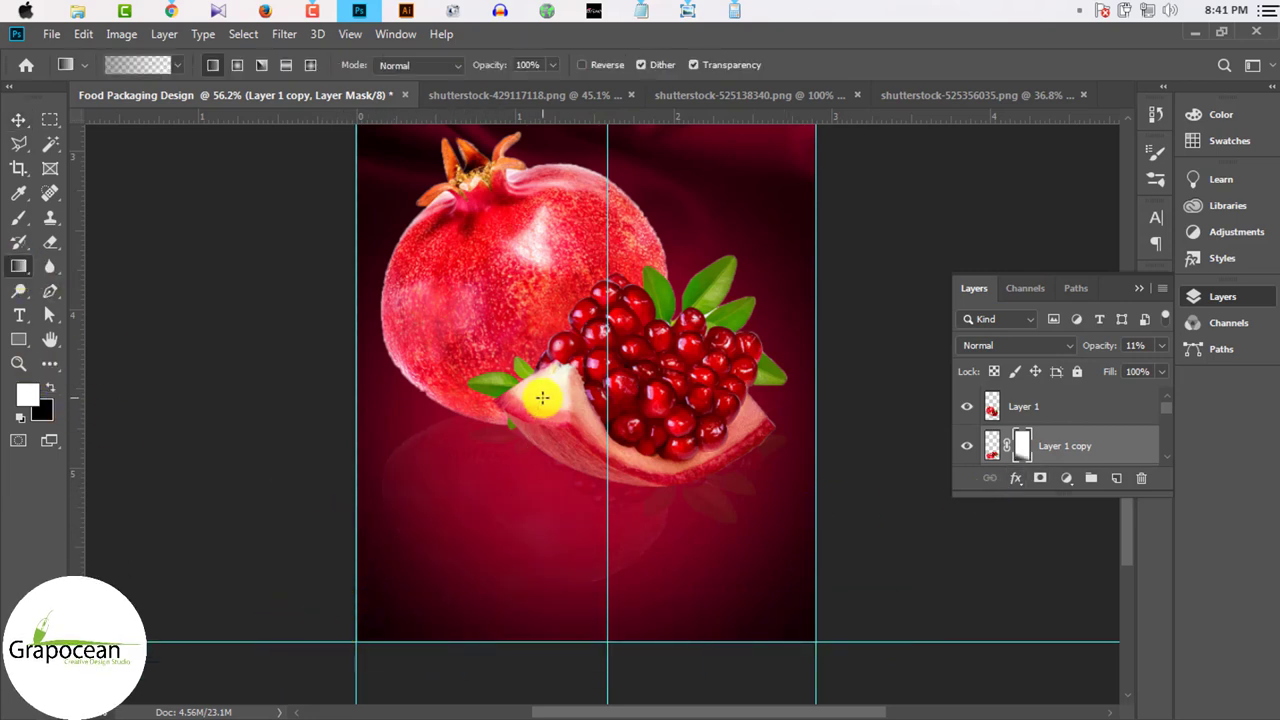
{"action": "scroll", "coordinate": [559, 461], "scroll_direction": "down", "scroll_amount": 2}
{"action": "scroll", "coordinate": [603, 500], "scroll_direction": "down", "scroll_amount": 2}
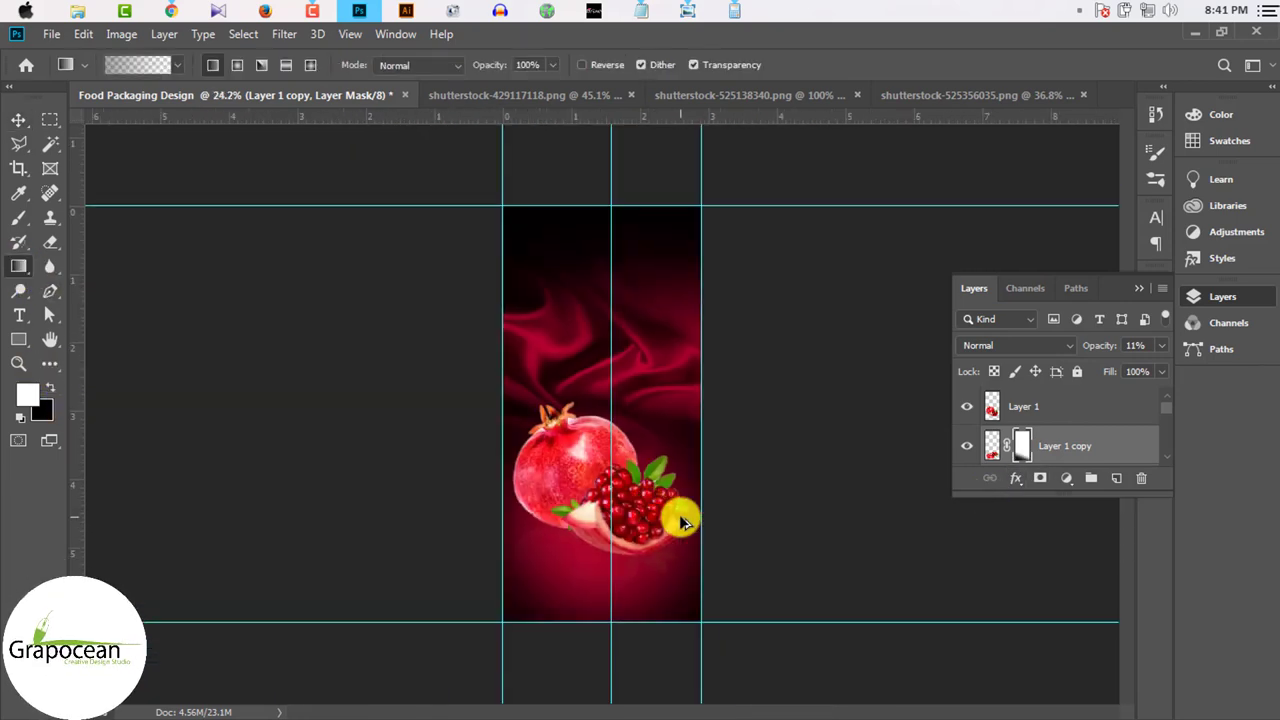
{"action": "scroll", "coordinate": [680, 517], "scroll_direction": "down", "scroll_amount": 1}
{"action": "scroll", "coordinate": [666, 537], "scroll_direction": "up", "scroll_amount": 1}
{"action": "left_click_drag", "start_coordinate": [1161, 349], "coordinate": [1101, 366]}
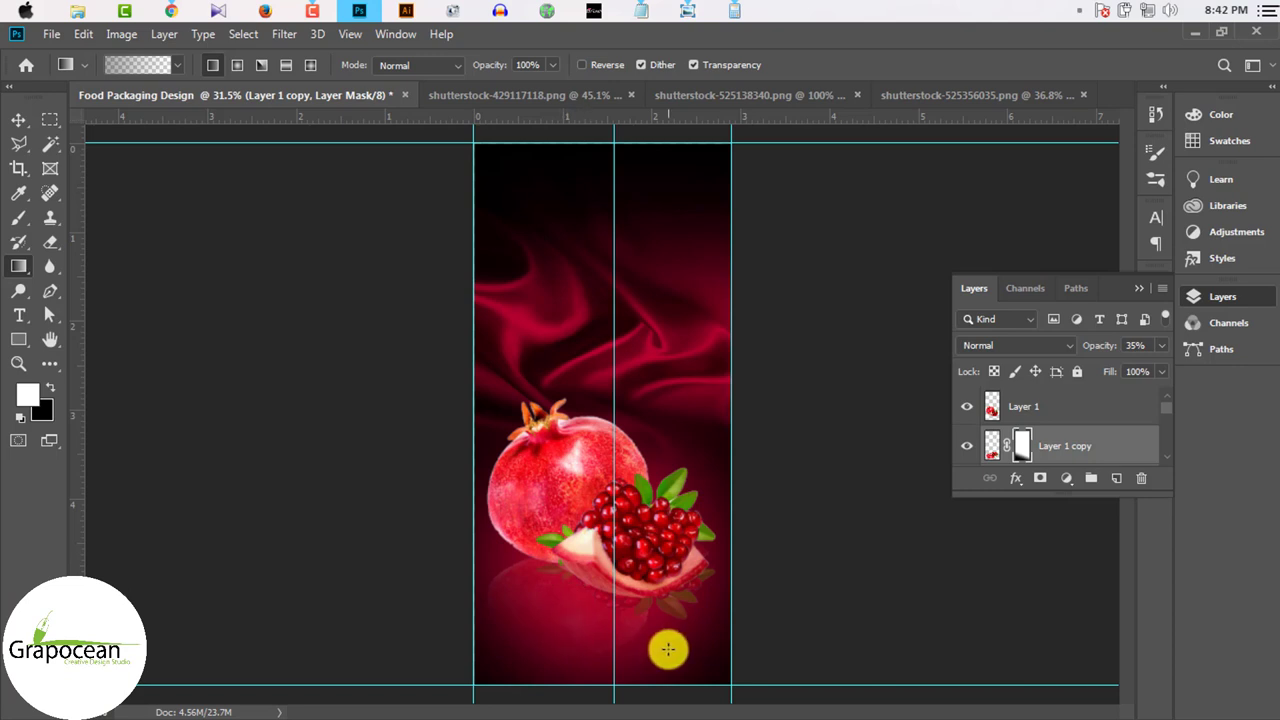
{"action": "scroll", "coordinate": [668, 650], "scroll_direction": "down", "scroll_amount": 1}
{"action": "scroll", "coordinate": [664, 625], "scroll_direction": "down", "scroll_amount": 2}
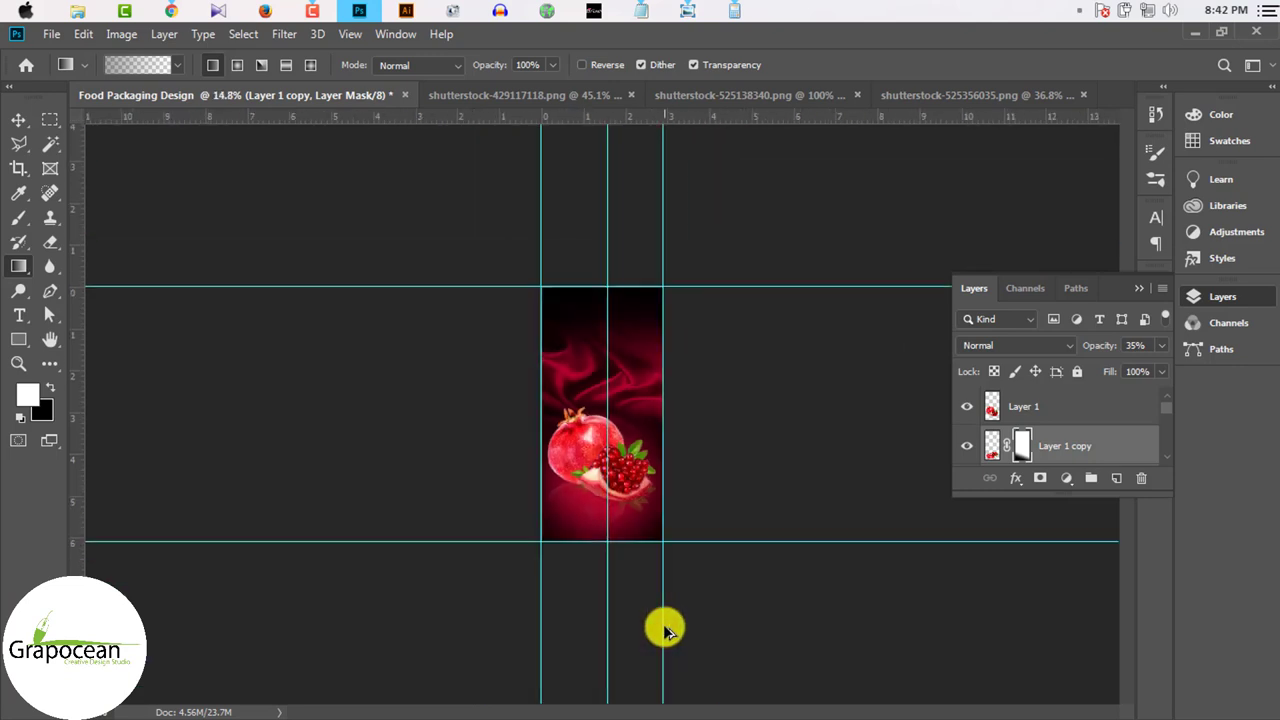
Step: Drag the original pomegranate into alignment over its reflection, then select Gradient Fill 1
{"action": "left_click", "coordinate": [18, 120]}
{"action": "scroll", "coordinate": [642, 490], "scroll_direction": "up", "scroll_amount": 1}
{"action": "left_click_drag", "start_coordinate": [648, 503], "coordinate": [611, 471]}
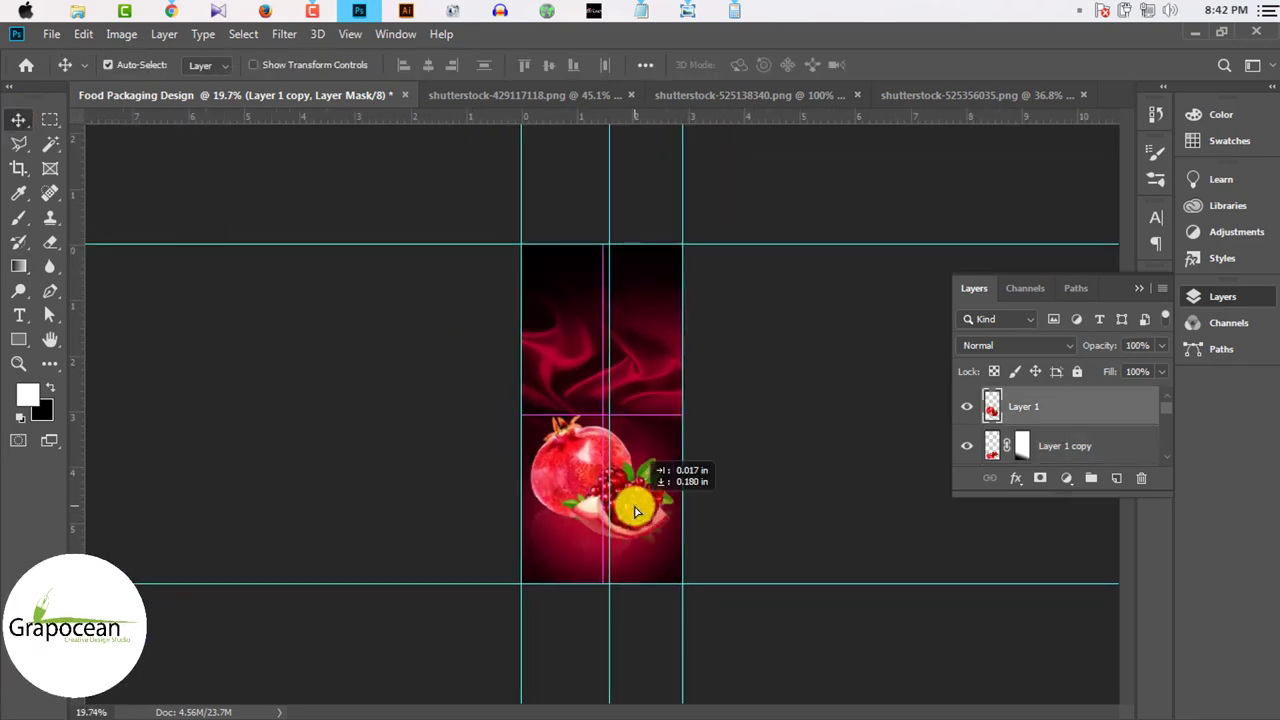
{"action": "scroll", "coordinate": [611, 566], "scroll_direction": "up", "scroll_amount": 1}
{"action": "mouse_move", "coordinate": [563, 600]}
{"action": "left_mouse_down"}
{"action": "mouse_move", "coordinate": [566, 637]}
{"action": "mouse_move", "coordinate": [649, 571]}
{"action": "left_mouse_up"}
{"action": "scroll", "coordinate": [651, 613], "scroll_direction": "down", "scroll_amount": 1}
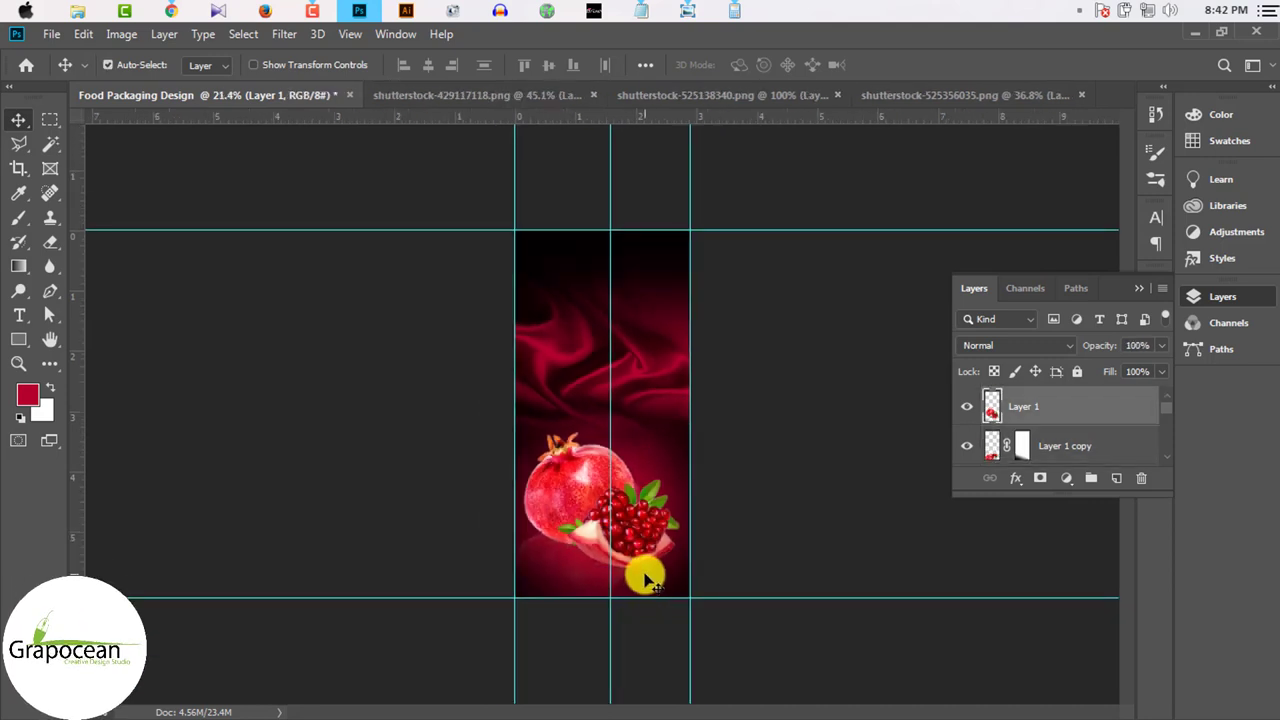
{"action": "scroll", "coordinate": [648, 576], "scroll_direction": "down", "scroll_amount": 1}
{"action": "scroll", "coordinate": [662, 450], "scroll_direction": "up", "scroll_amount": 1}
{"action": "left_click", "coordinate": [638, 278]}
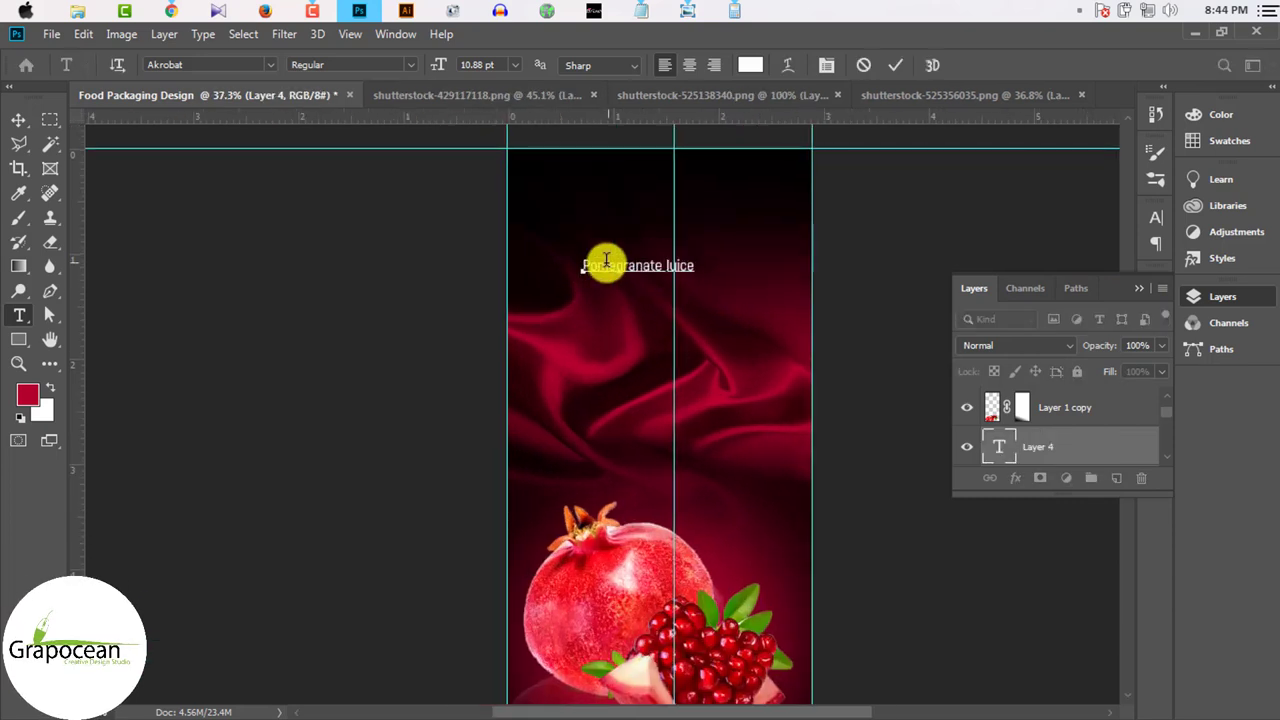
Step: Make 'Juice' 26.88 pt Bold under 'Pomegranate' and adjust the title's leading
{"action": "left_click_drag", "start_coordinate": [634, 263], "coordinate": [688, 262]}
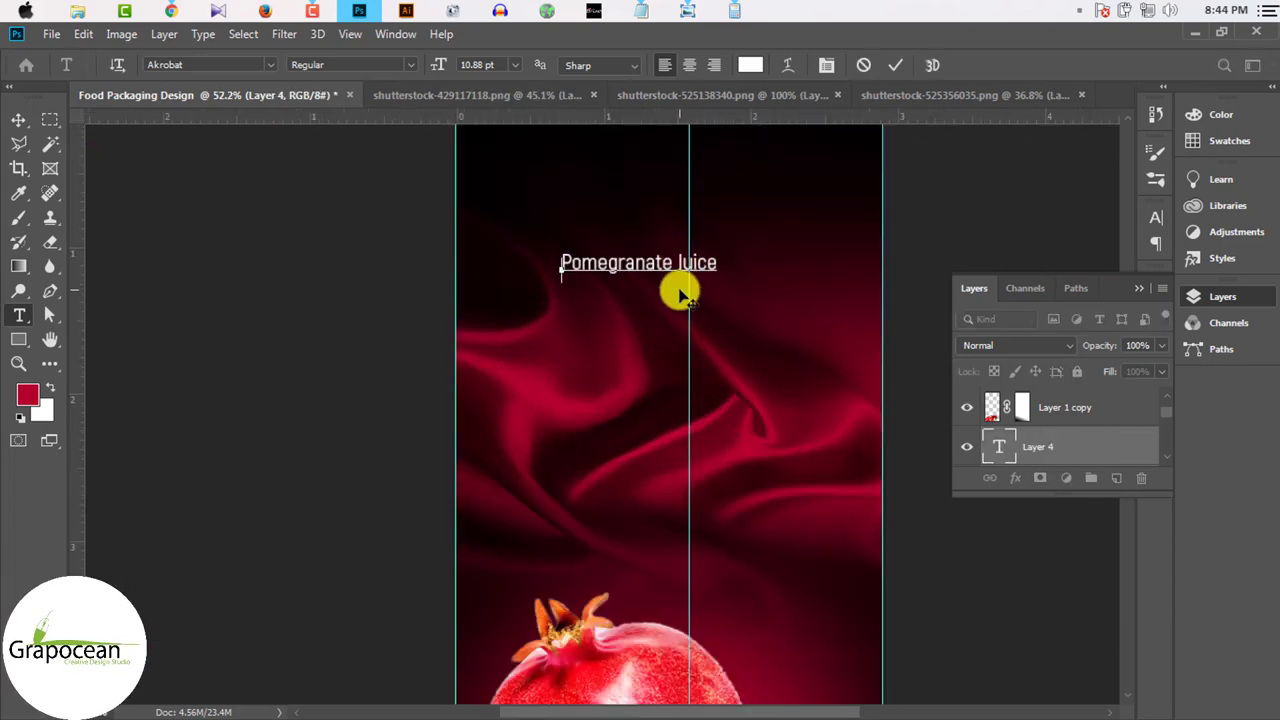
{"action": "left_click", "coordinate": [1155, 218]}
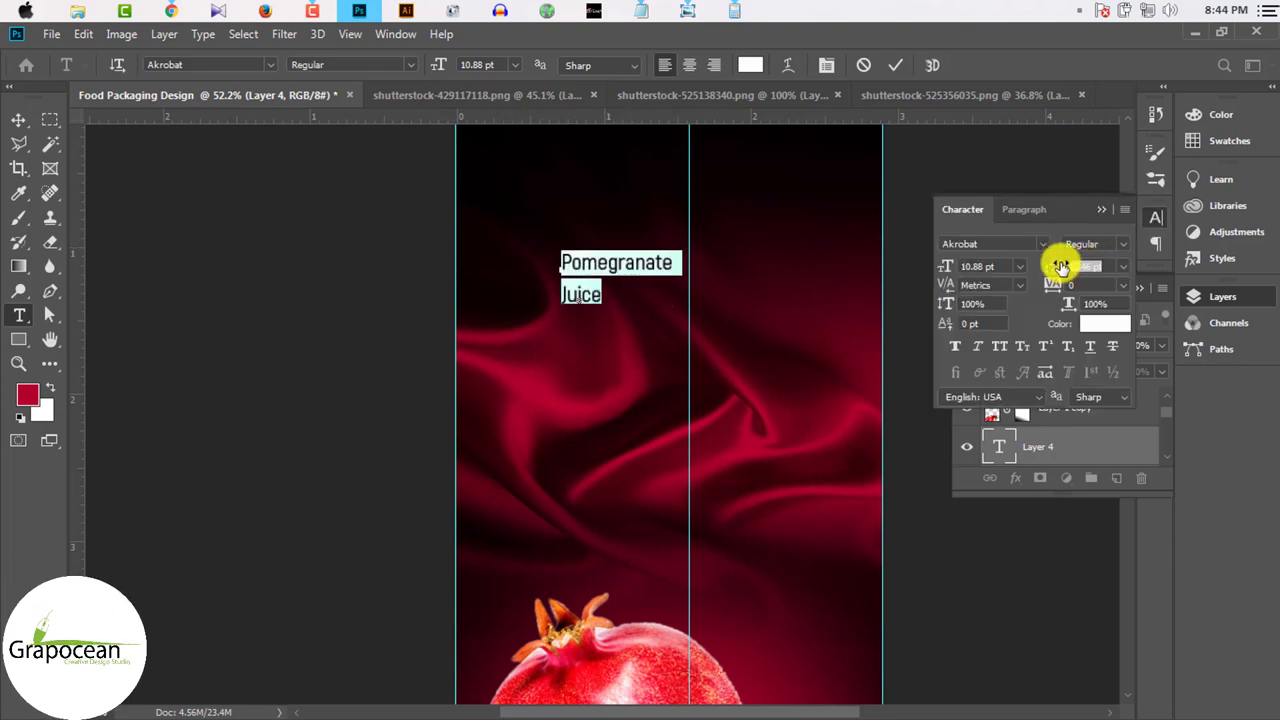
{"action": "key", "text": "Down"}
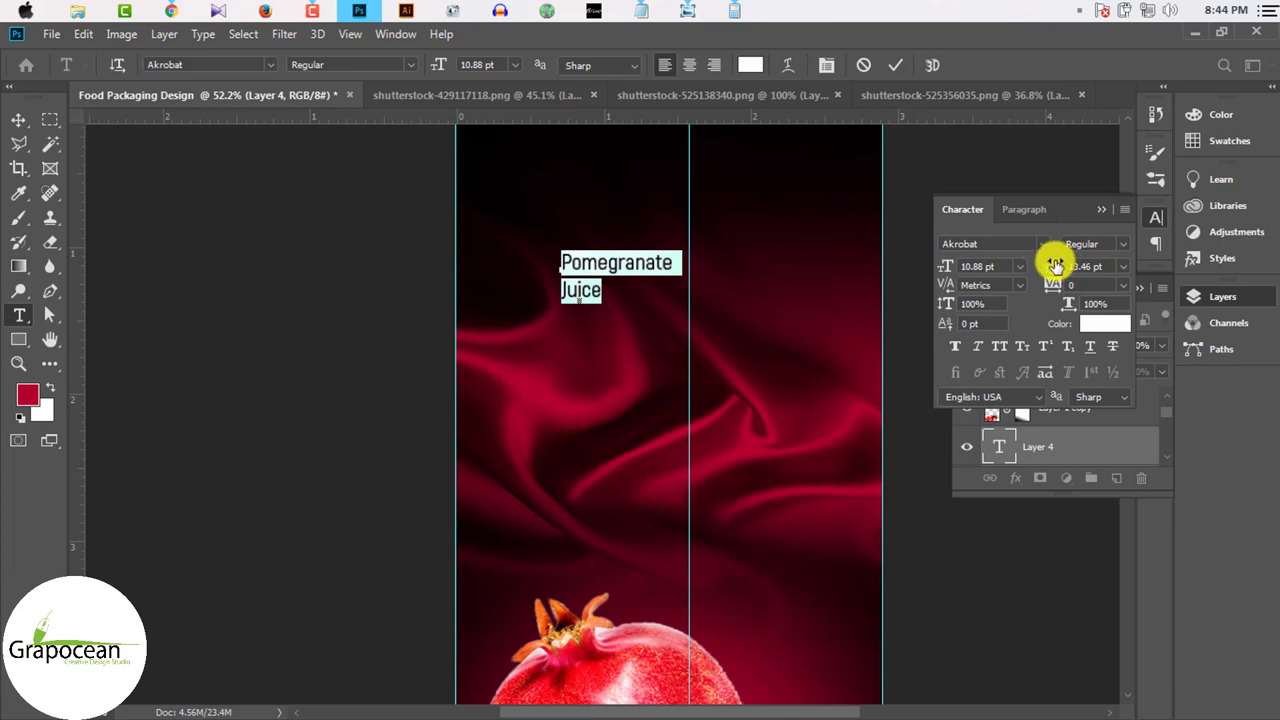
{"action": "left_click", "coordinate": [609, 288]}
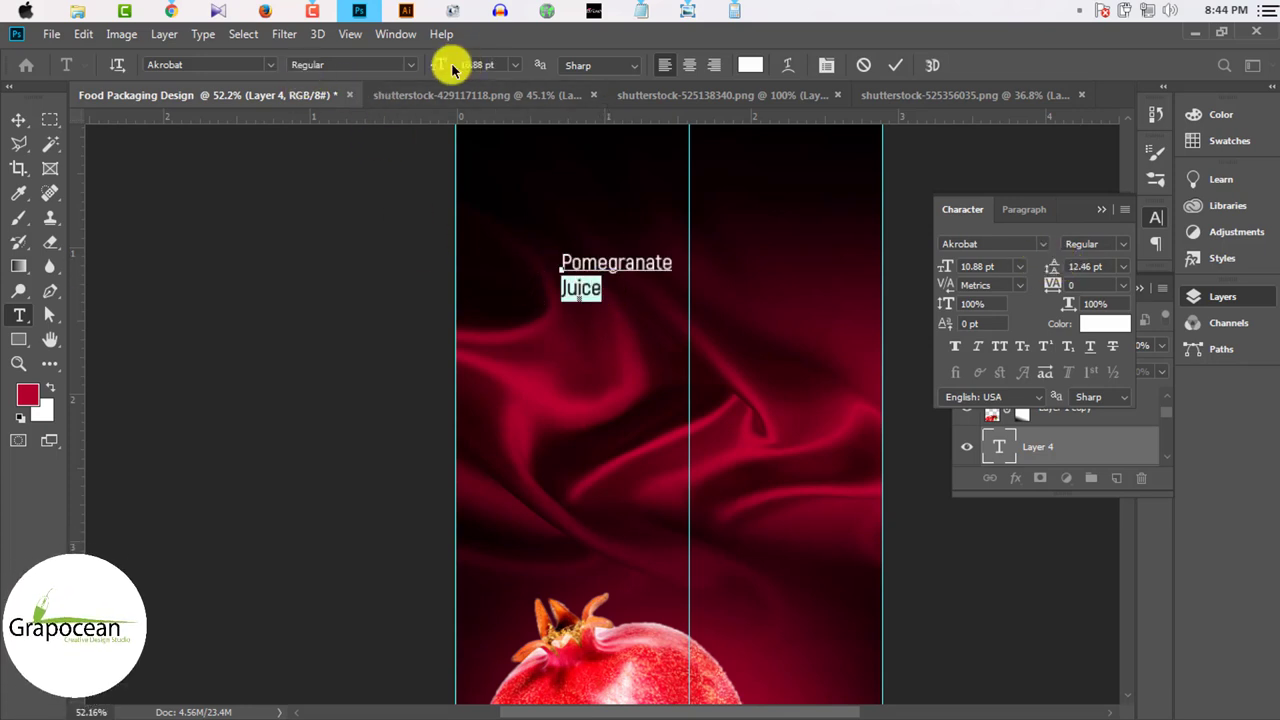
{"action": "left_click_drag", "start_coordinate": [449, 64], "coordinate": [452, 65]}
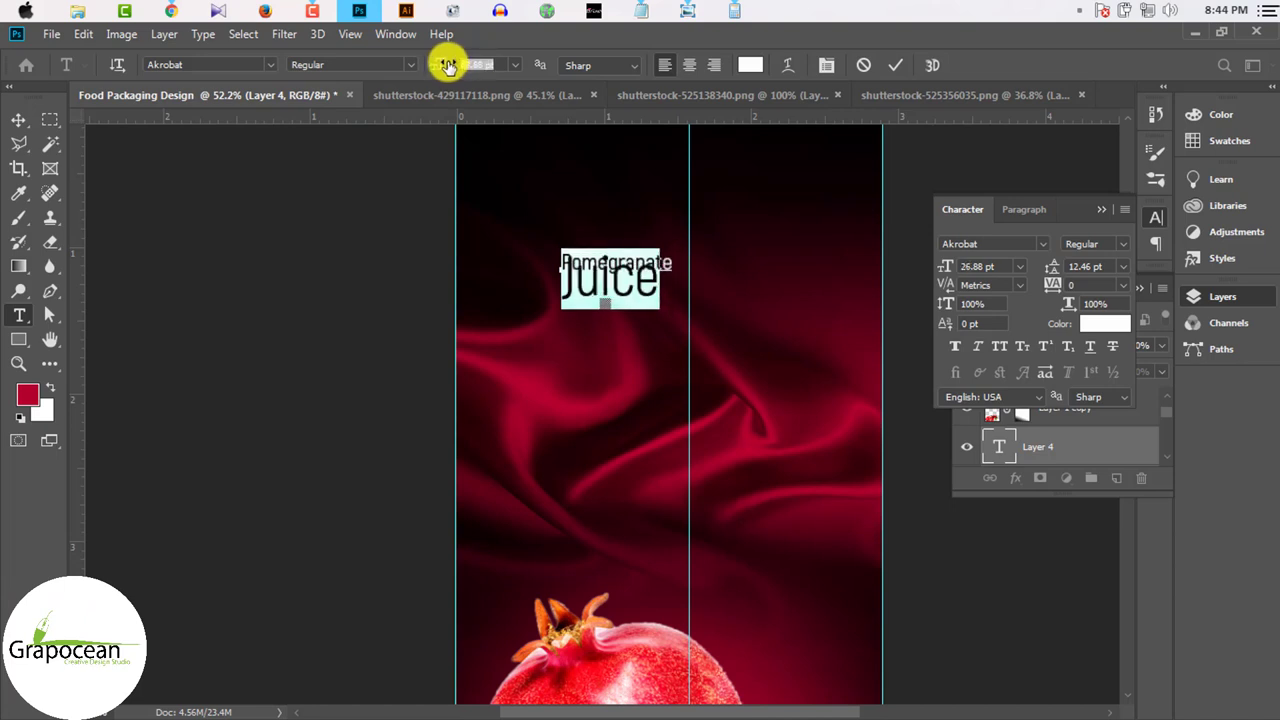
{"action": "left_click", "coordinate": [1101, 209]}
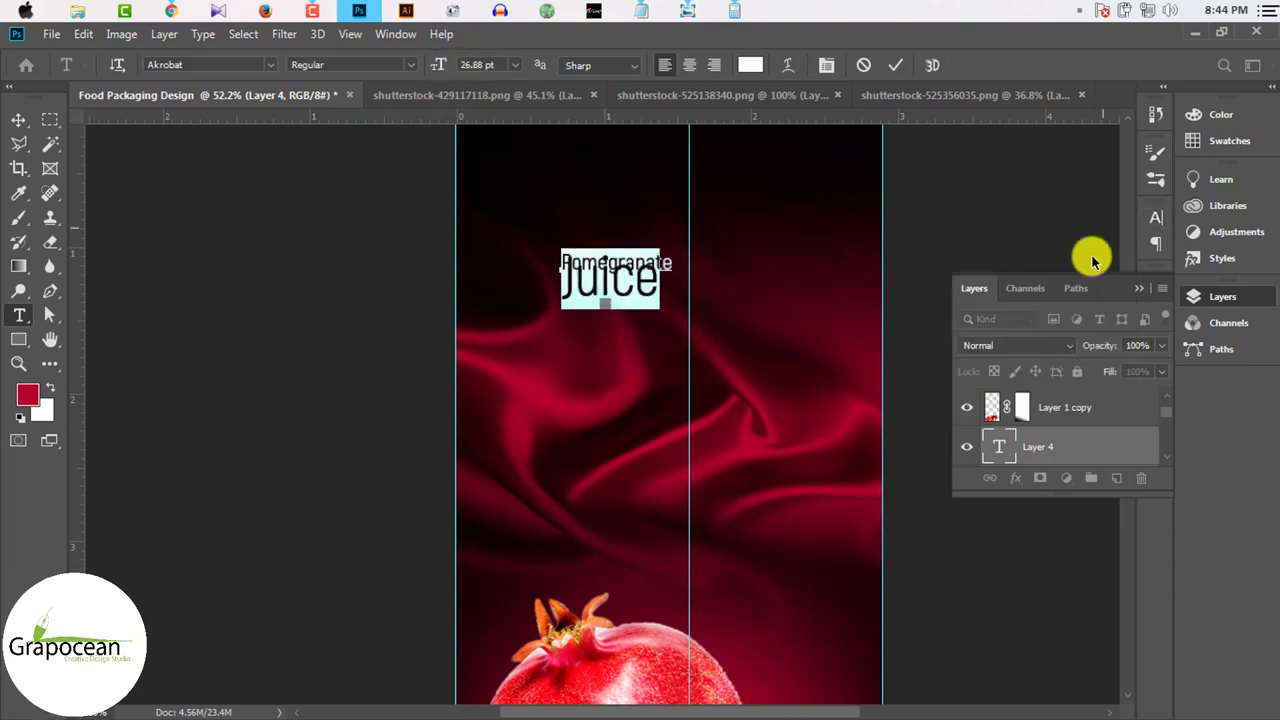
{"action": "left_click", "coordinate": [1155, 218]}
{"action": "left_click_drag", "start_coordinate": [1059, 268], "coordinate": [1063, 268]}
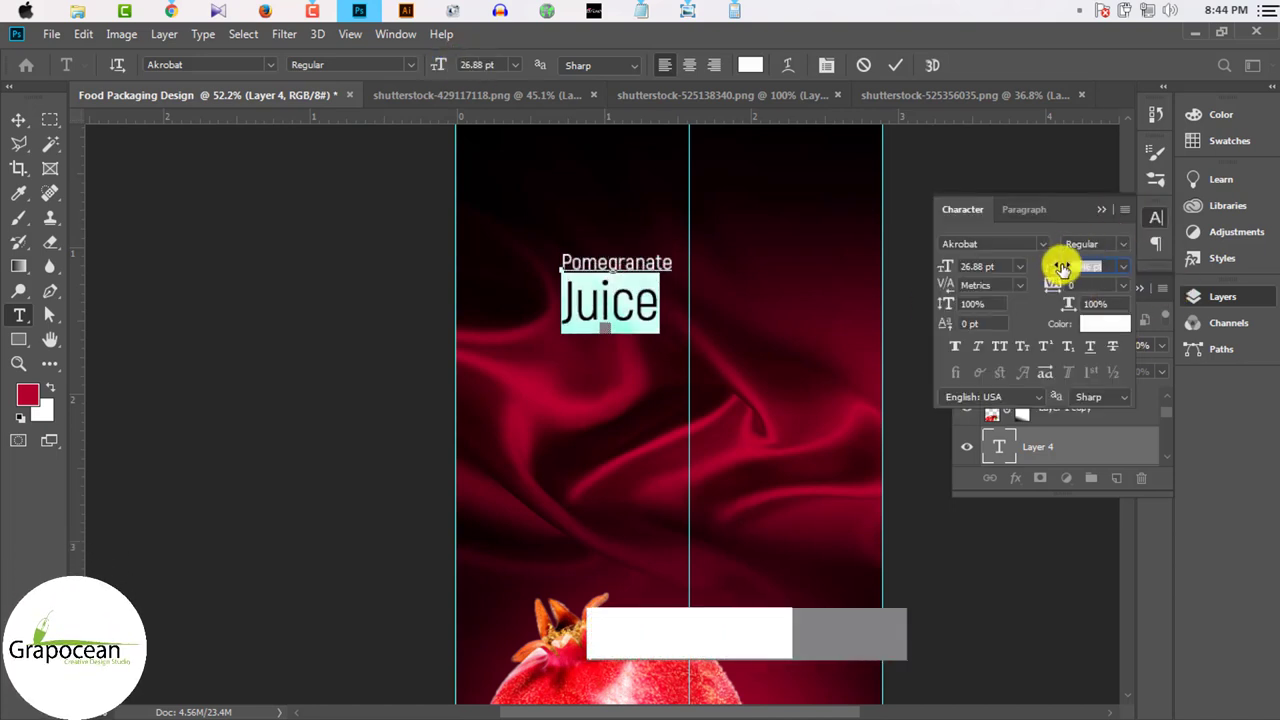
{"action": "left_click", "coordinate": [571, 300]}
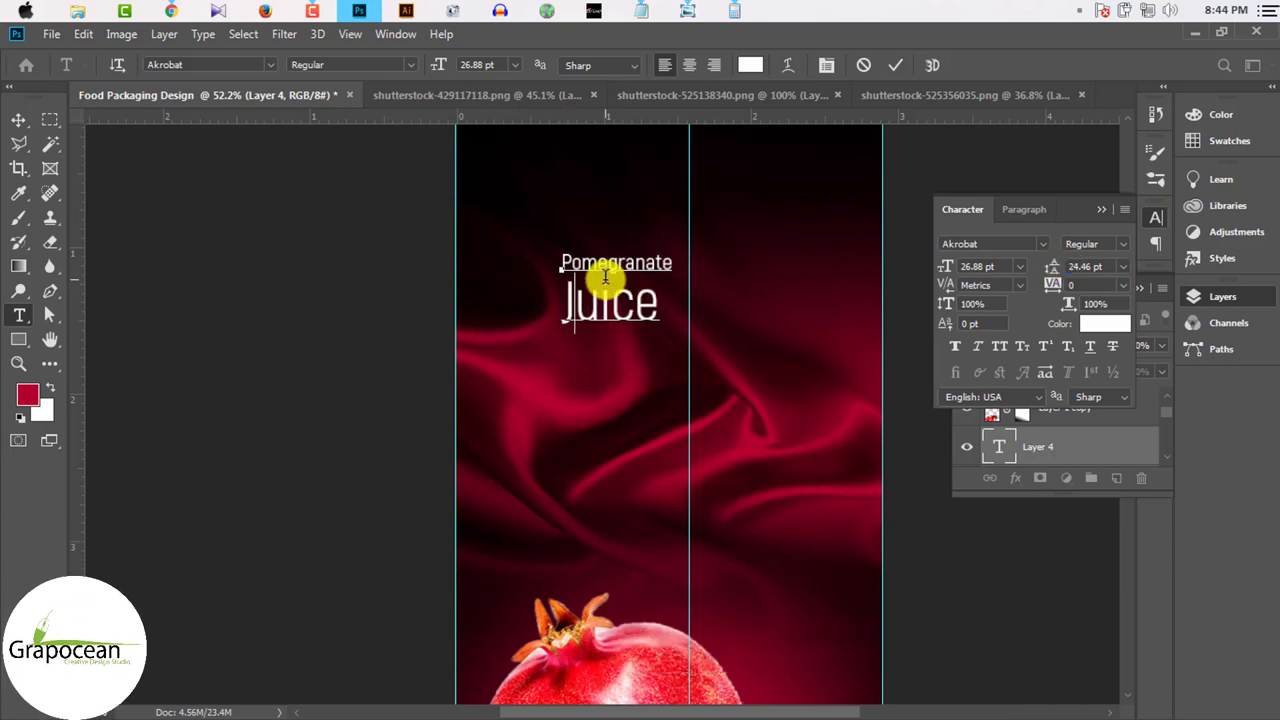
{"action": "double_click", "coordinate": [586, 305]}
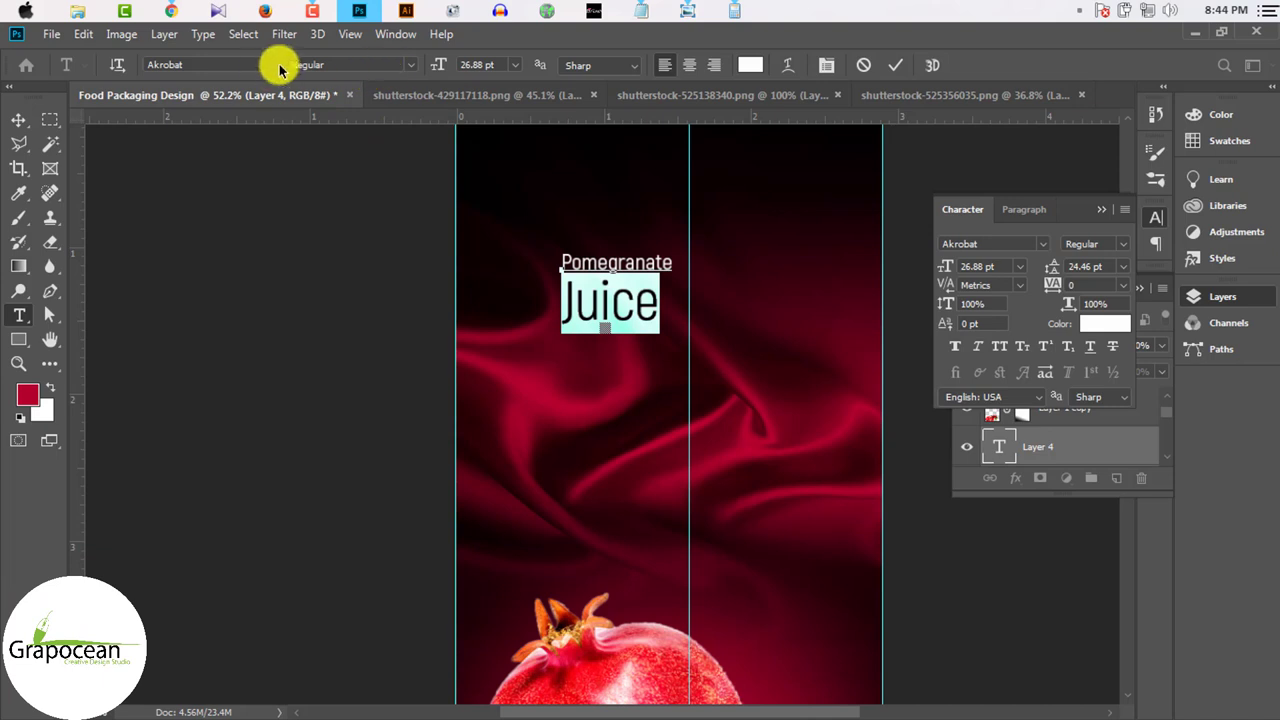
{"action": "left_click", "coordinate": [409, 66]}
{"action": "left_click", "coordinate": [330, 158]}
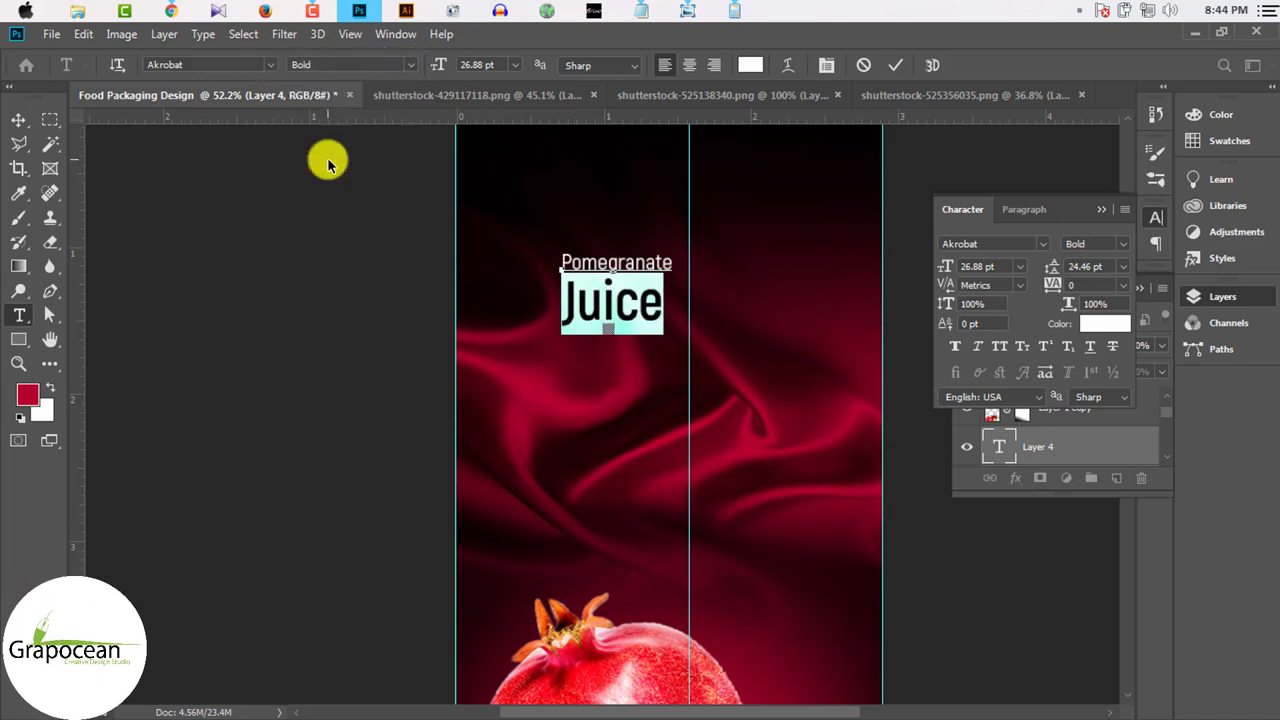
Step: Position the Pomegranate Juice title near the top of the panel
{"action": "left_click", "coordinate": [14, 124]}
{"action": "scroll", "coordinate": [634, 297], "scroll_direction": "down", "scroll_amount": 1}
{"action": "left_click_drag", "start_coordinate": [603, 243], "coordinate": [586, 171]}
{"action": "scroll", "coordinate": [586, 183], "scroll_direction": "up", "scroll_amount": 2}
{"action": "scroll", "coordinate": [571, 277], "scroll_direction": "down", "scroll_amount": 1}
{"action": "scroll", "coordinate": [640, 300], "scroll_direction": "down", "scroll_amount": 1}
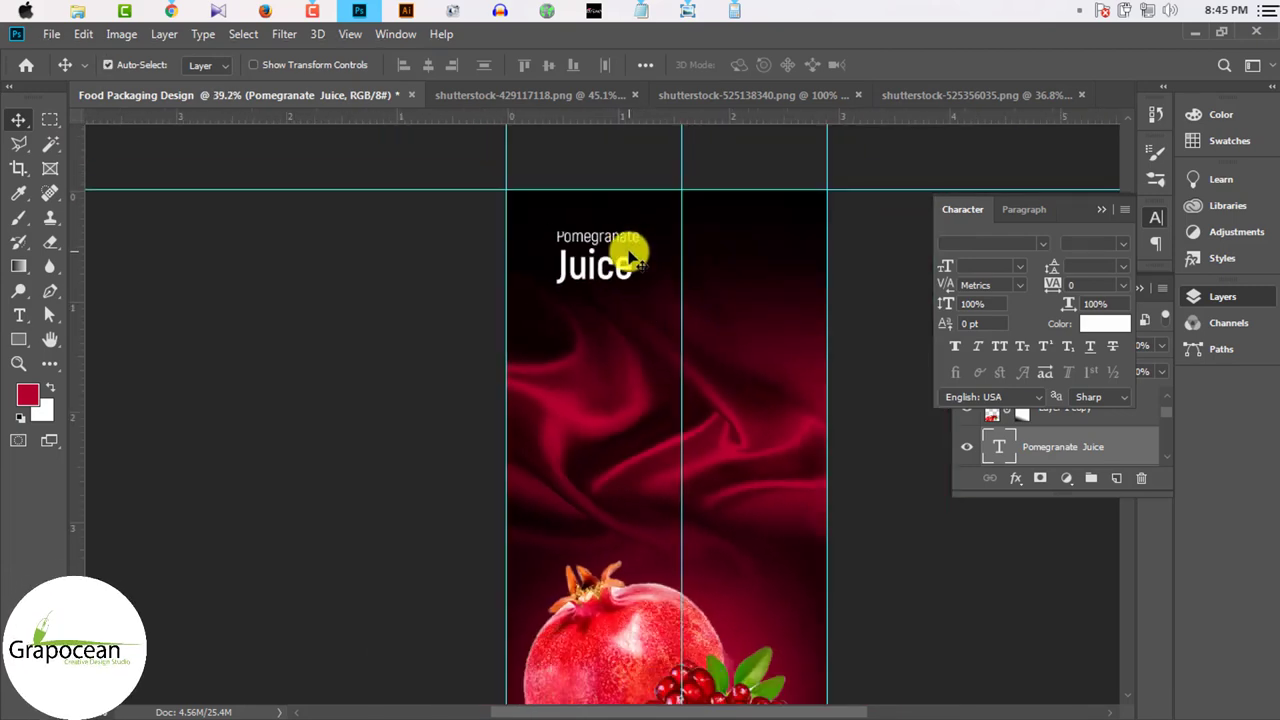
{"action": "scroll", "coordinate": [623, 251], "scroll_direction": "up", "scroll_amount": 3}
{"action": "left_click", "coordinate": [19, 315]}
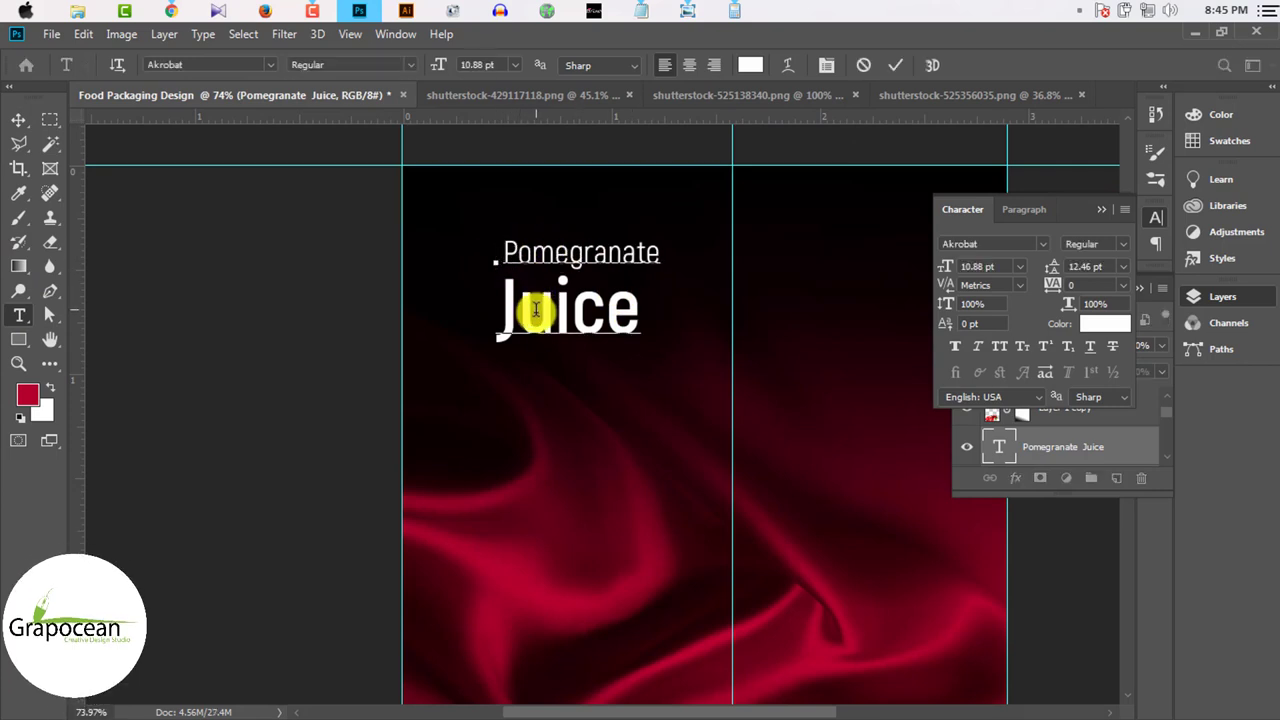
{"action": "left_click", "coordinate": [25, 117]}
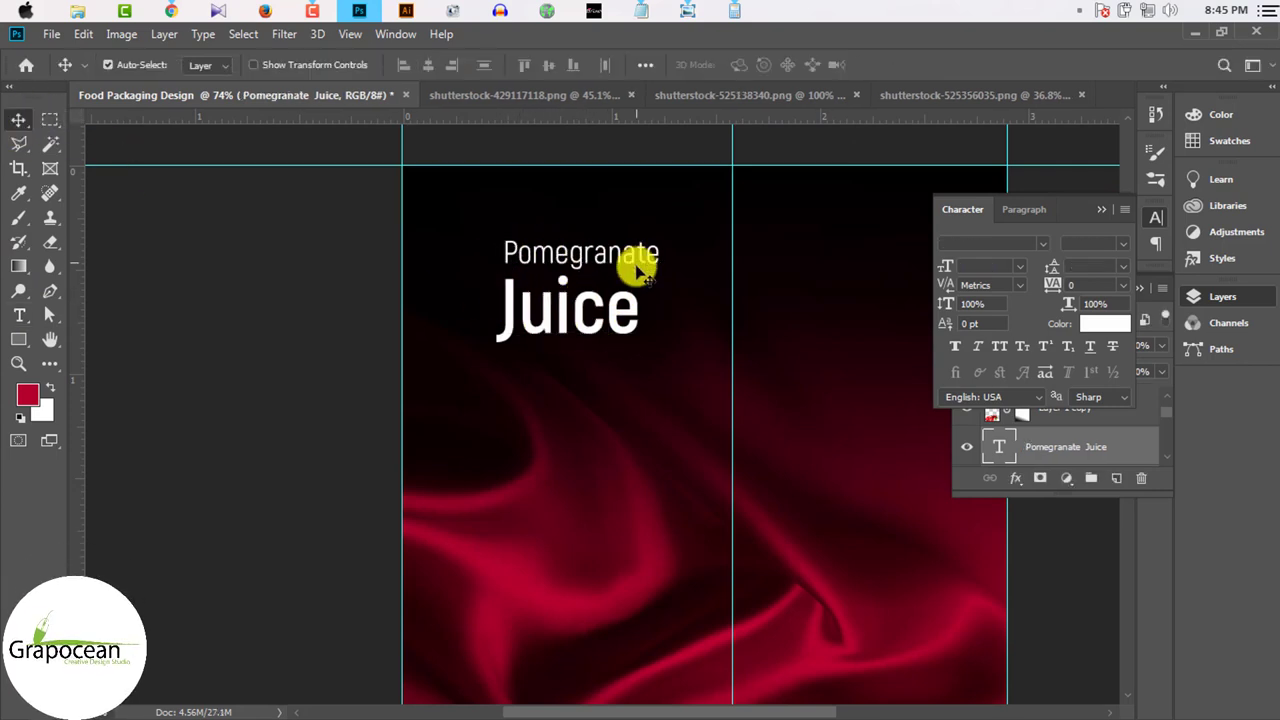
{"action": "left_click_drag", "start_coordinate": [611, 255], "coordinate": [605, 255]}
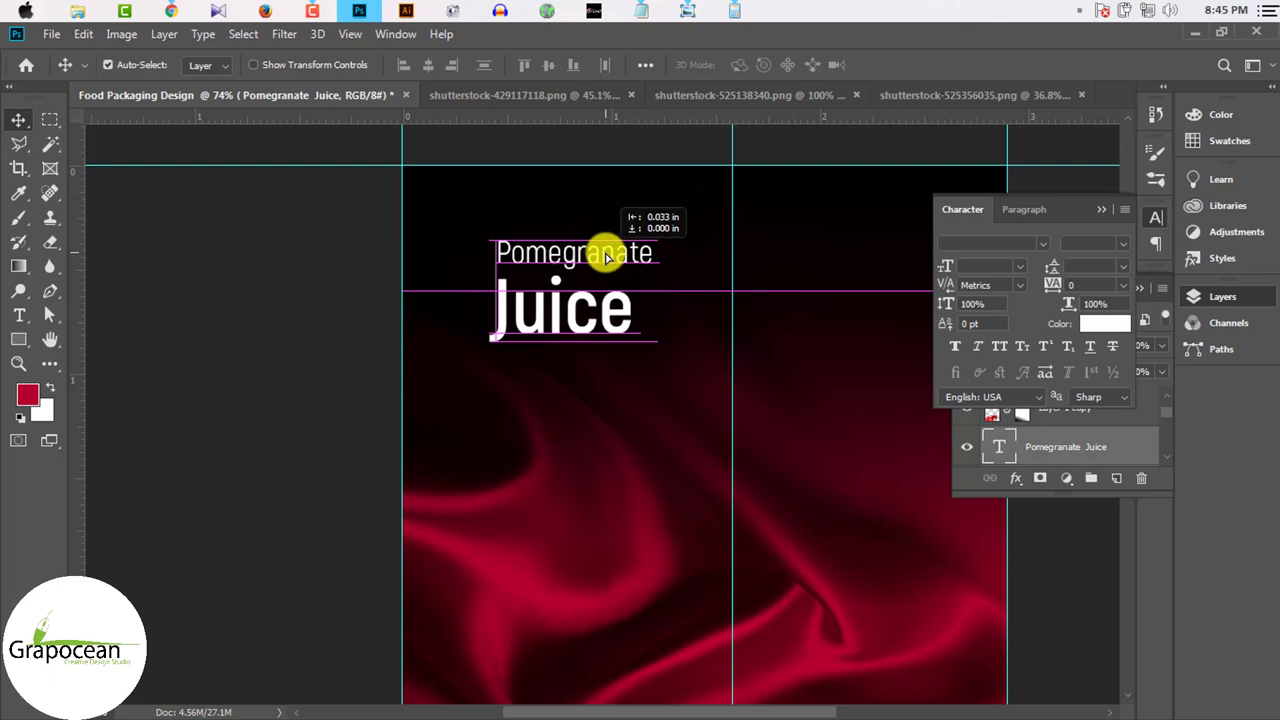
{"action": "scroll", "coordinate": [606, 349], "scroll_direction": "down", "scroll_amount": 2}
Step: Draw a red rounded rectangle around the title
{"action": "left_click", "coordinate": [19, 339]}
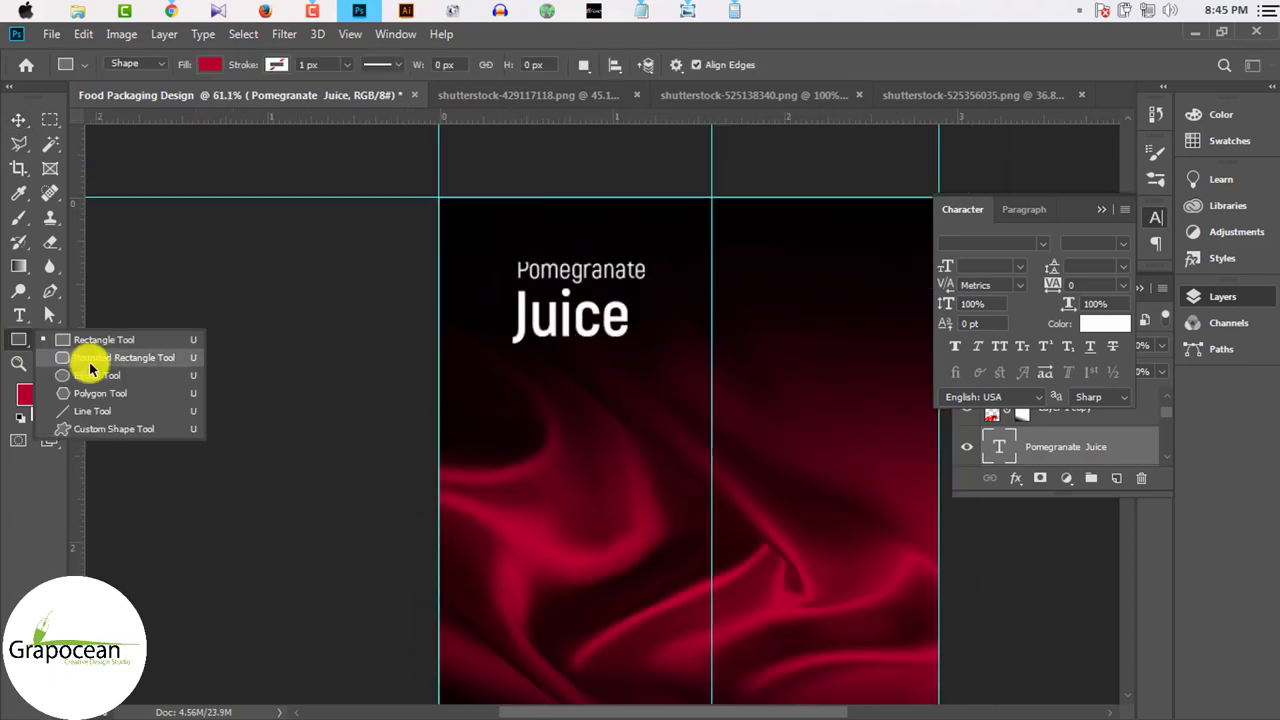
{"action": "left_click", "coordinate": [90, 360]}
{"action": "left_click_drag", "start_coordinate": [497, 223], "coordinate": [654, 374]}
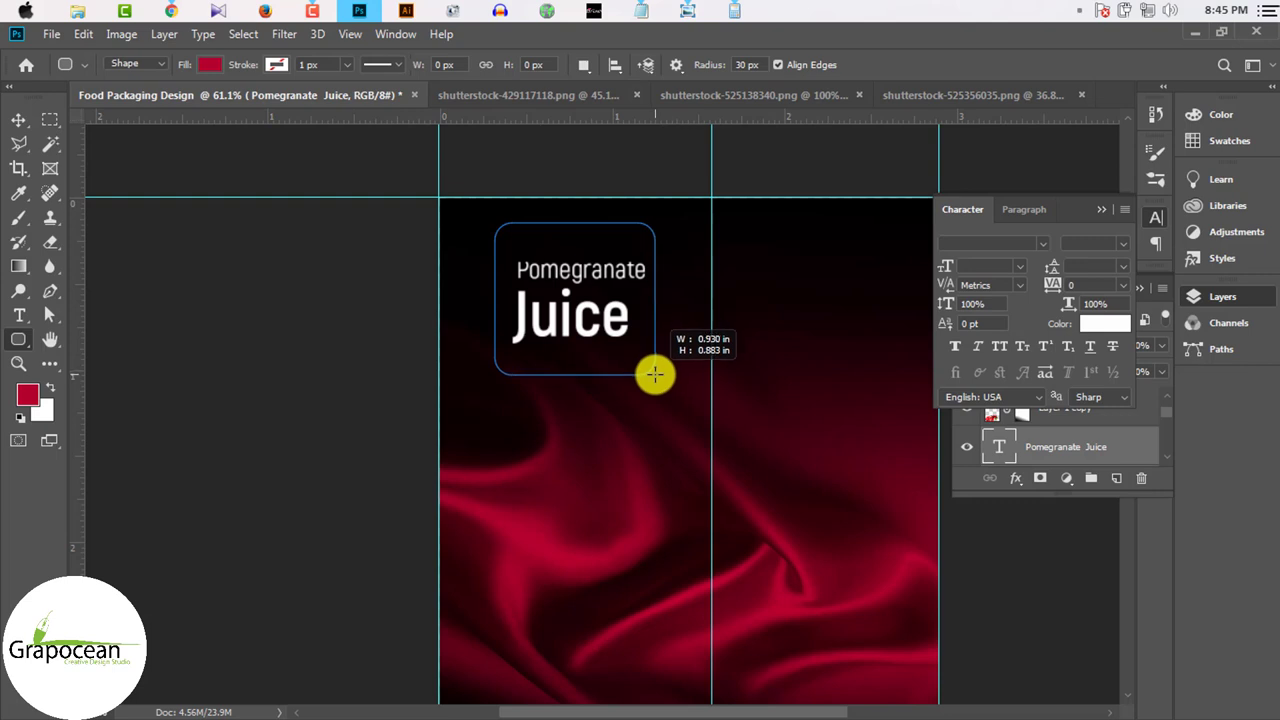
{"action": "left_click_drag", "start_coordinate": [654, 374], "coordinate": [658, 376]}
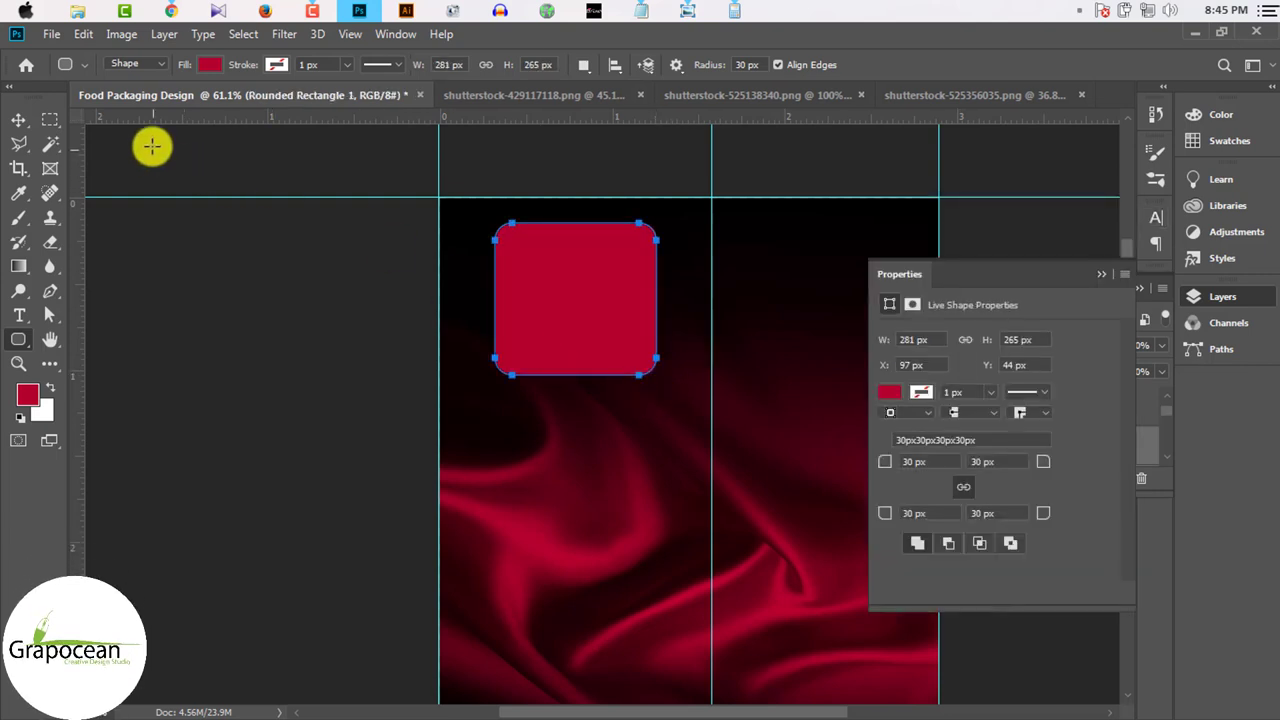
Step: Move the rounded rectangle layer beneath the title text in the Layers panel
{"action": "left_click", "coordinate": [22, 118]}
{"action": "left_click", "coordinate": [1100, 275]}
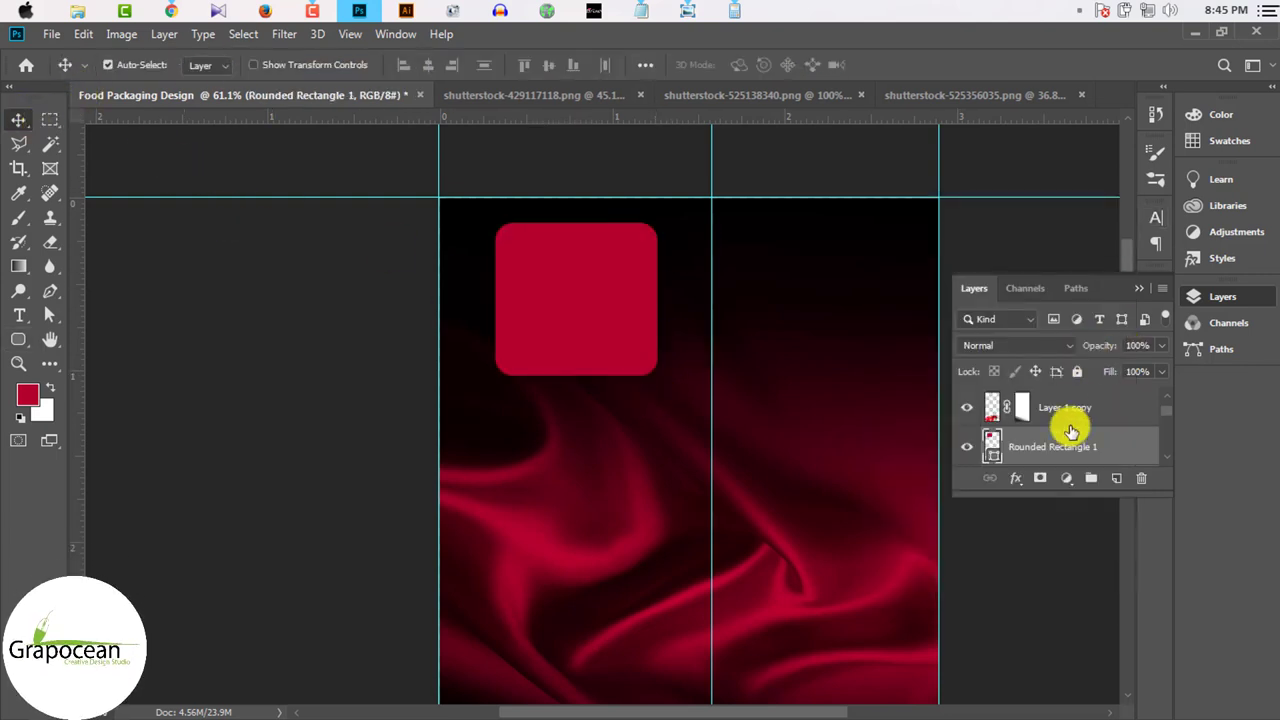
{"action": "mouse_move", "coordinate": [1057, 449]}
{"action": "left_mouse_down"}
{"action": "mouse_move", "coordinate": [1059, 388]}
{"action": "mouse_move", "coordinate": [1053, 402]}
{"action": "left_mouse_up"}
{"action": "scroll", "coordinate": [650, 396], "scroll_direction": "down", "scroll_amount": 2}
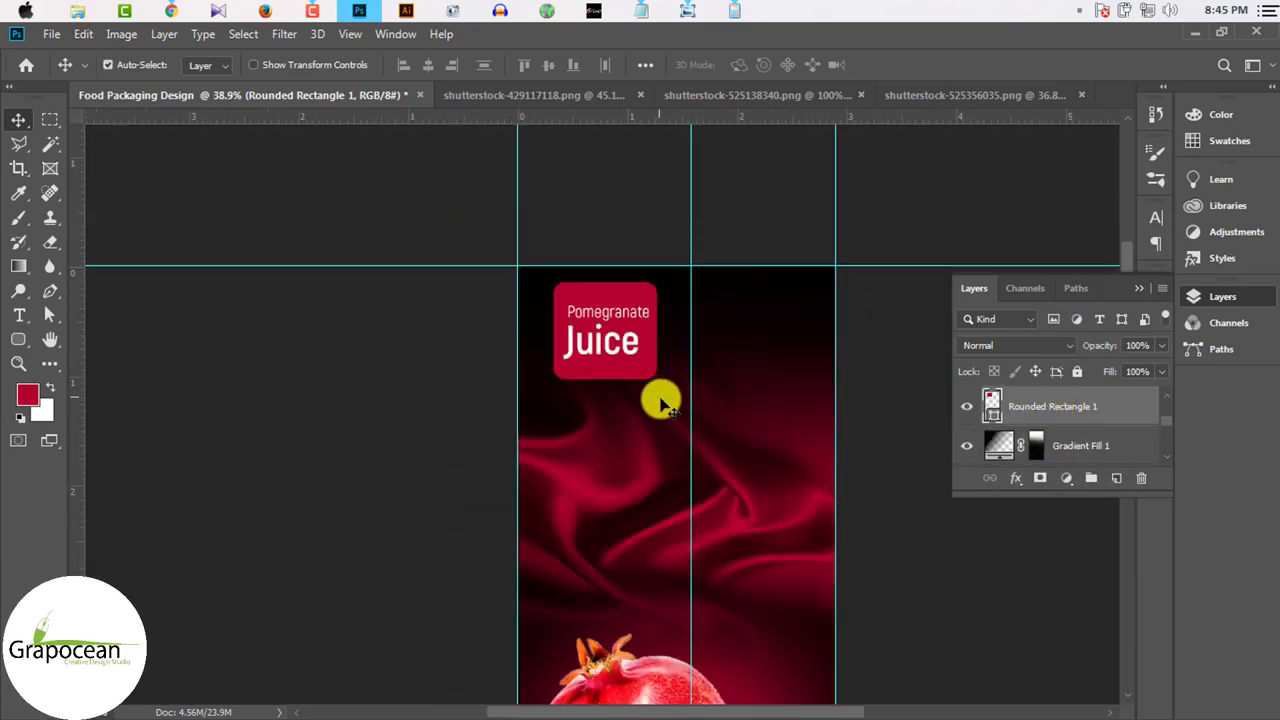
{"action": "scroll", "coordinate": [652, 390], "scroll_direction": "down", "scroll_amount": 1}
{"action": "scroll", "coordinate": [660, 320], "scroll_direction": "up", "scroll_amount": 1}
{"action": "scroll", "coordinate": [660, 265], "scroll_direction": "up", "scroll_amount": 2}
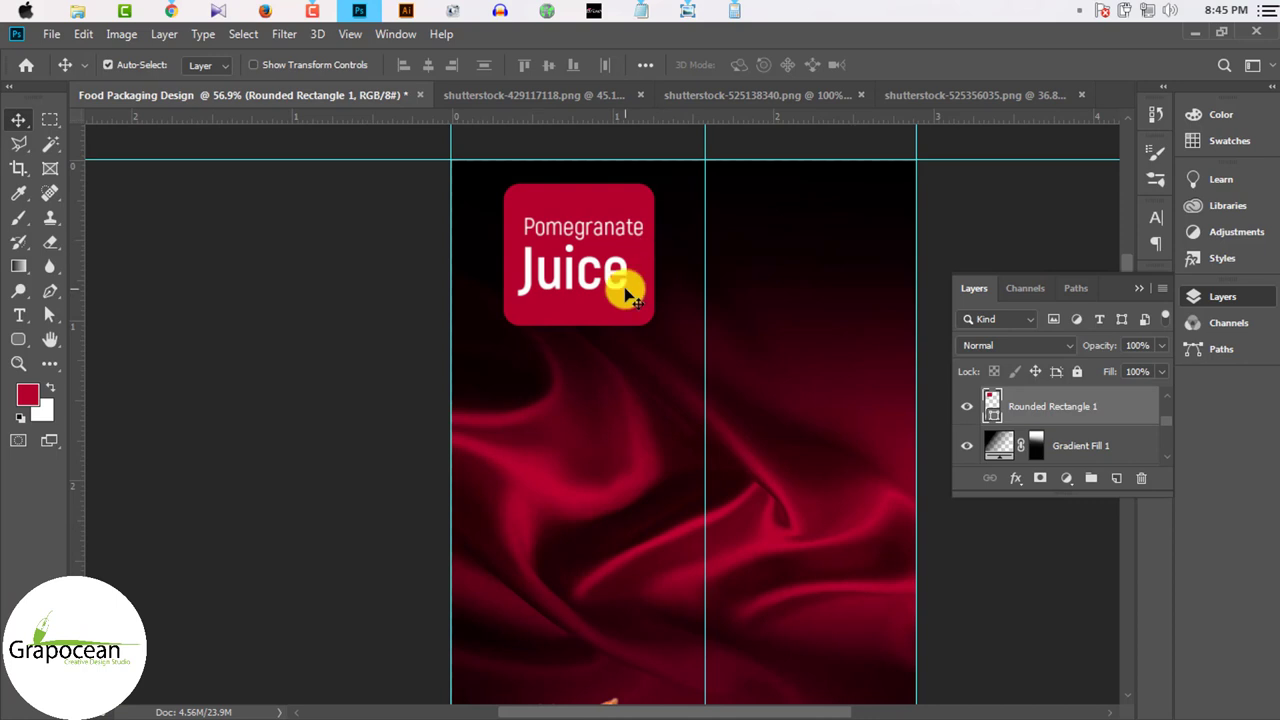
{"action": "scroll", "coordinate": [660, 310], "scroll_direction": "down", "scroll_amount": 2}
{"action": "scroll", "coordinate": [660, 325], "scroll_direction": "down", "scroll_amount": 2}
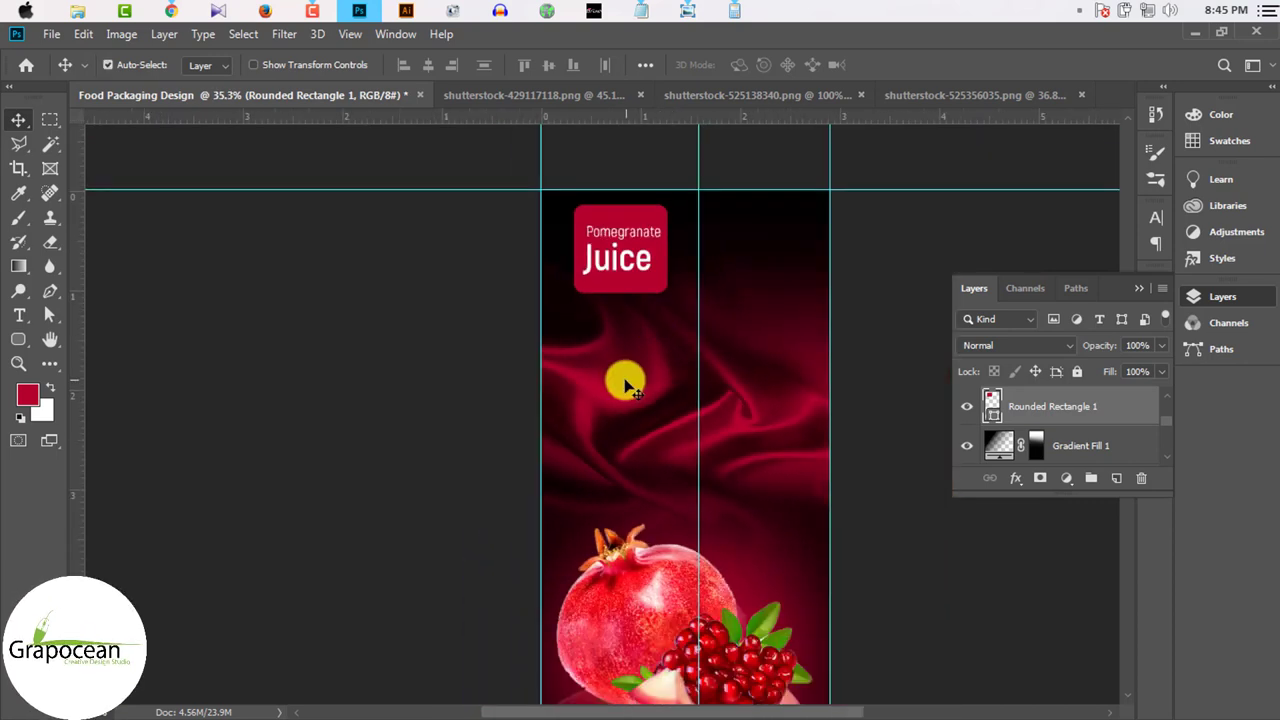
{"action": "scroll", "coordinate": [630, 340], "scroll_direction": "up", "scroll_amount": 2}
Step: Add a '100% Healthy' line and a Lorem ipsum paragraph box beneath it
{"action": "key", "text": "t"}
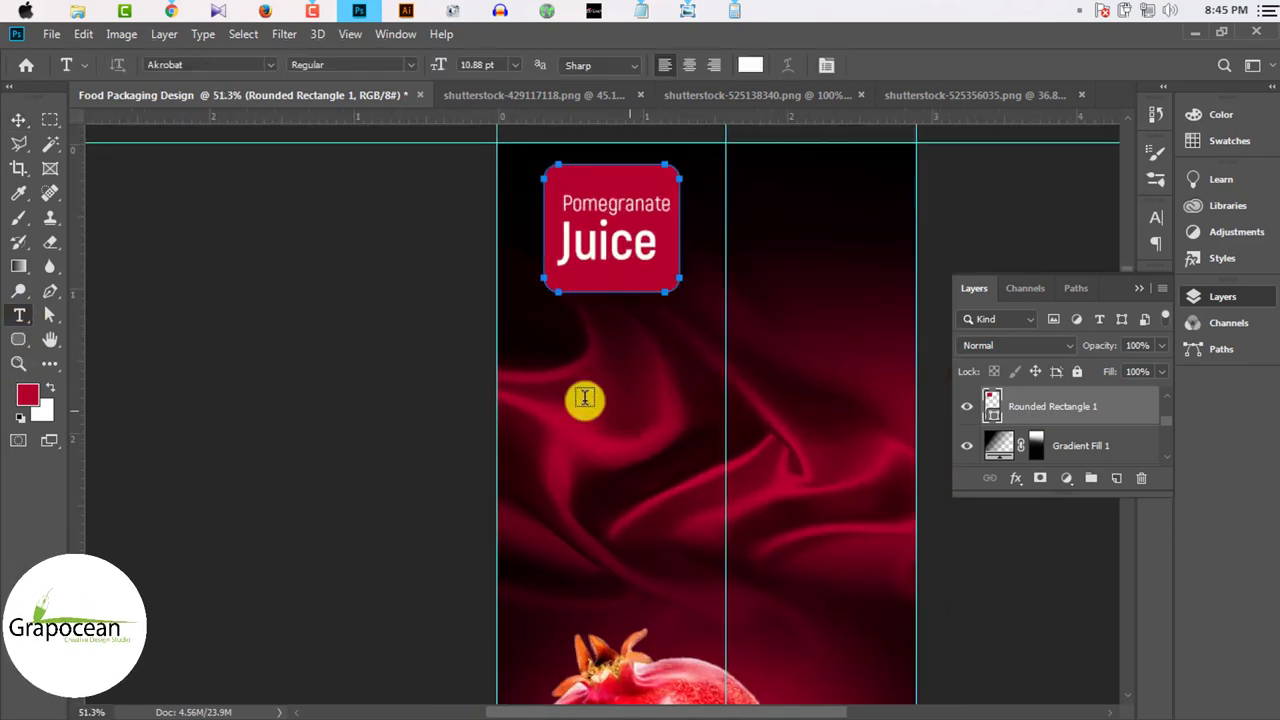
{"action": "left_click", "coordinate": [583, 370]}
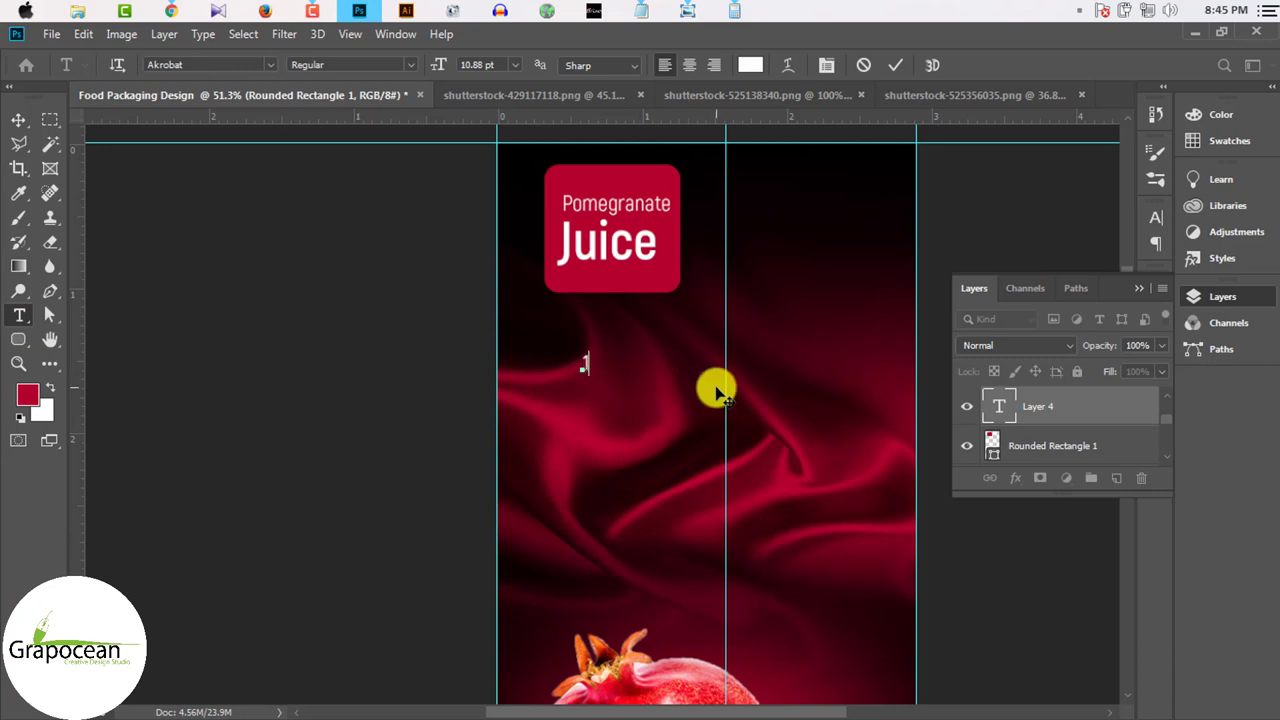
{"action": "type", "text": "00% "}
{"action": "type", "text": "Healthy"}
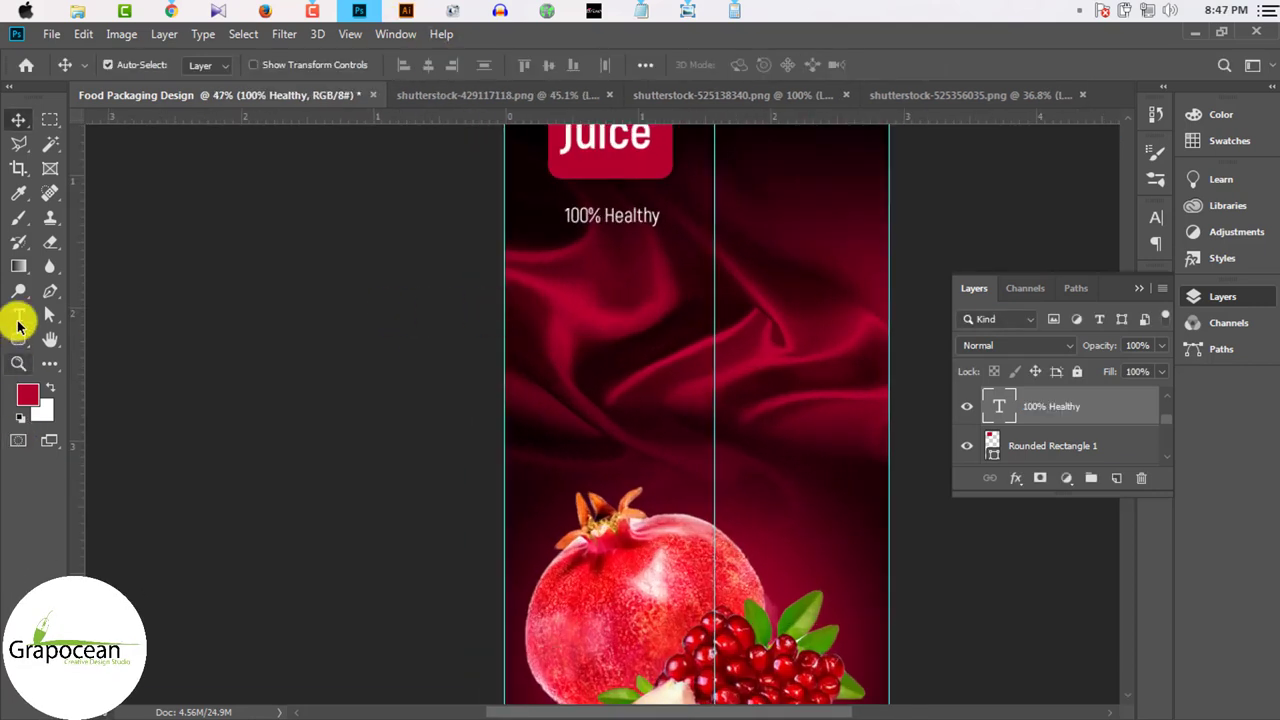
{"action": "left_click", "coordinate": [18, 318]}
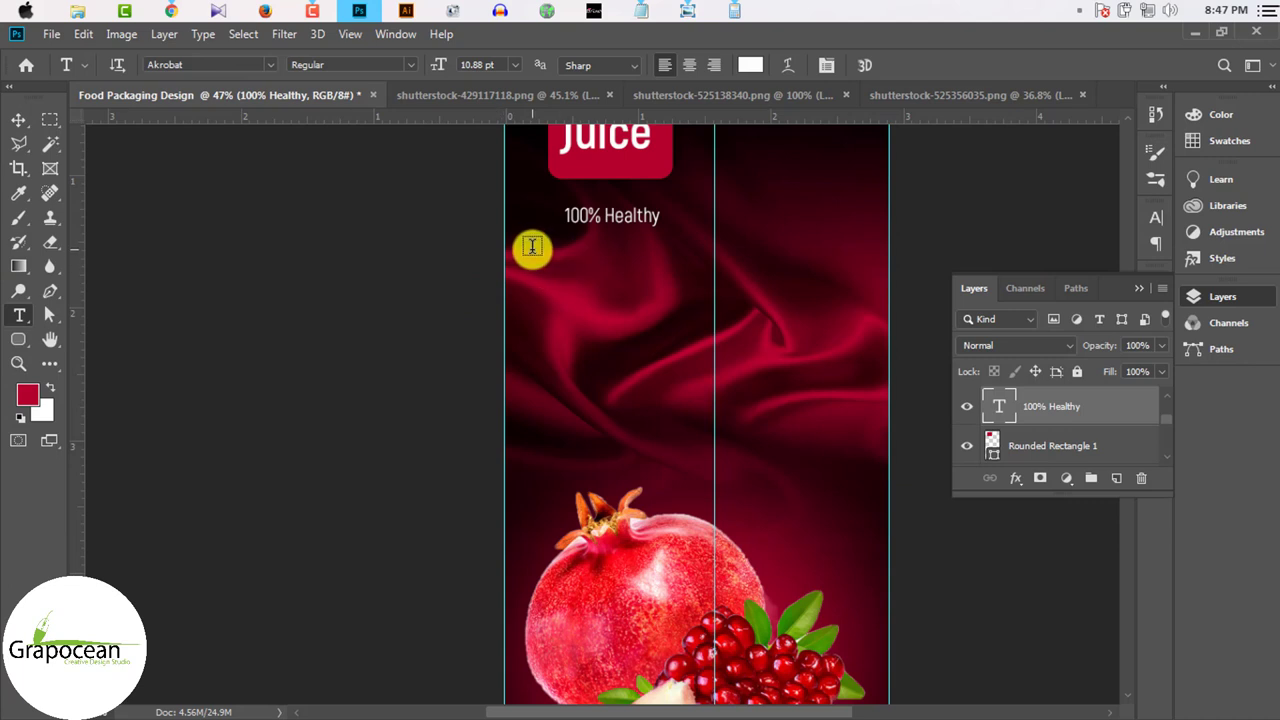
{"action": "left_click_drag", "start_coordinate": [532, 246], "coordinate": [707, 448]}
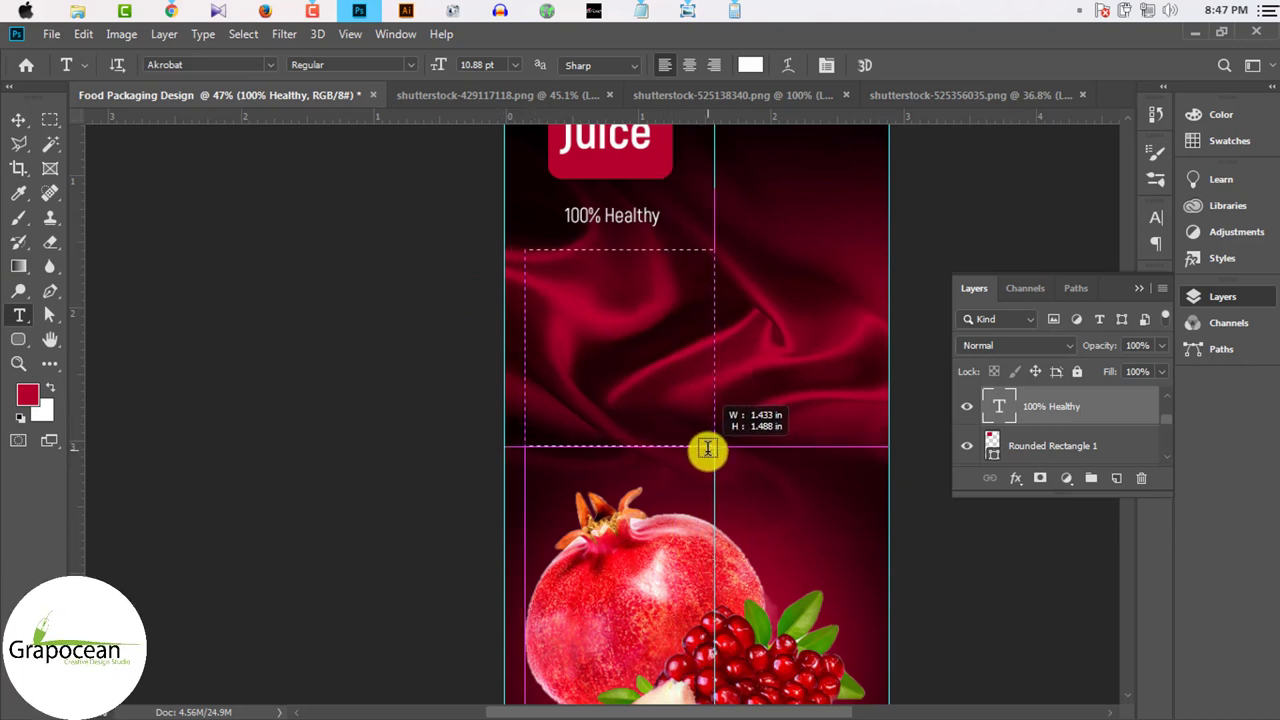
{"action": "left_click_drag", "start_coordinate": [703, 452], "coordinate": [705, 447]}
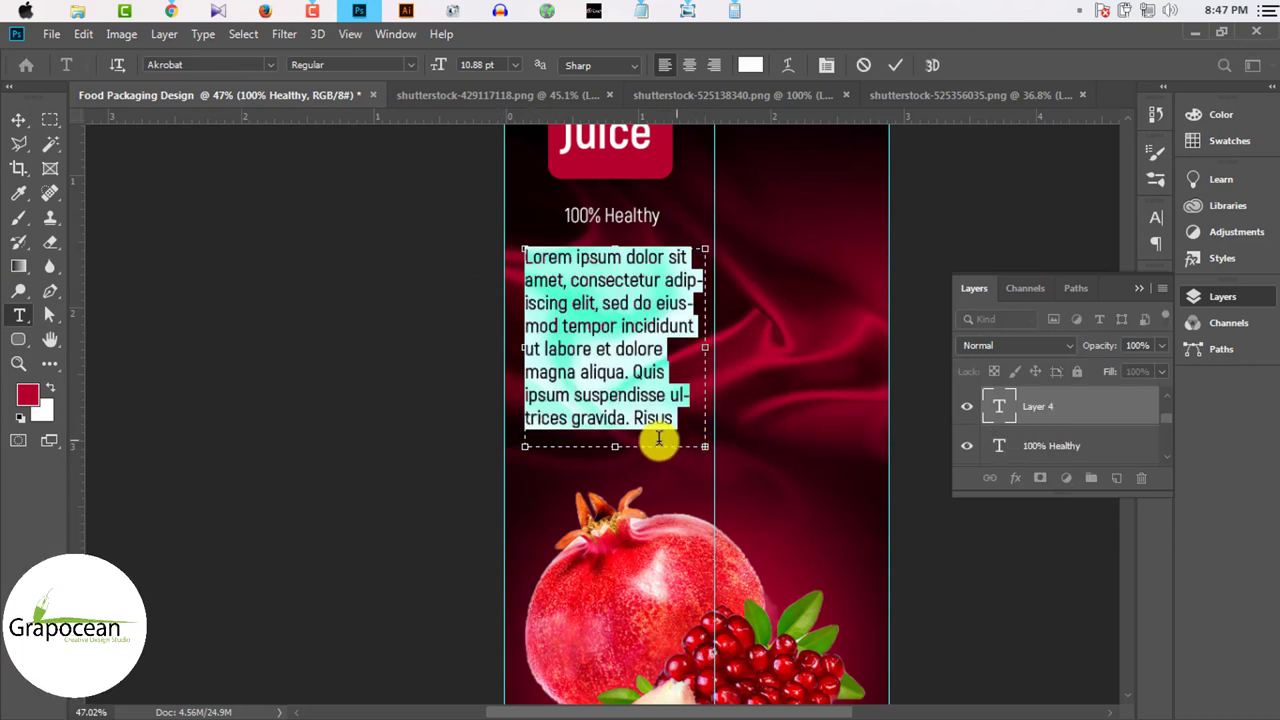
Step: Set the paragraph to 6.88 pt with 7.46 pt leading
{"action": "left_click_drag", "start_coordinate": [450, 66], "coordinate": [437, 68]}
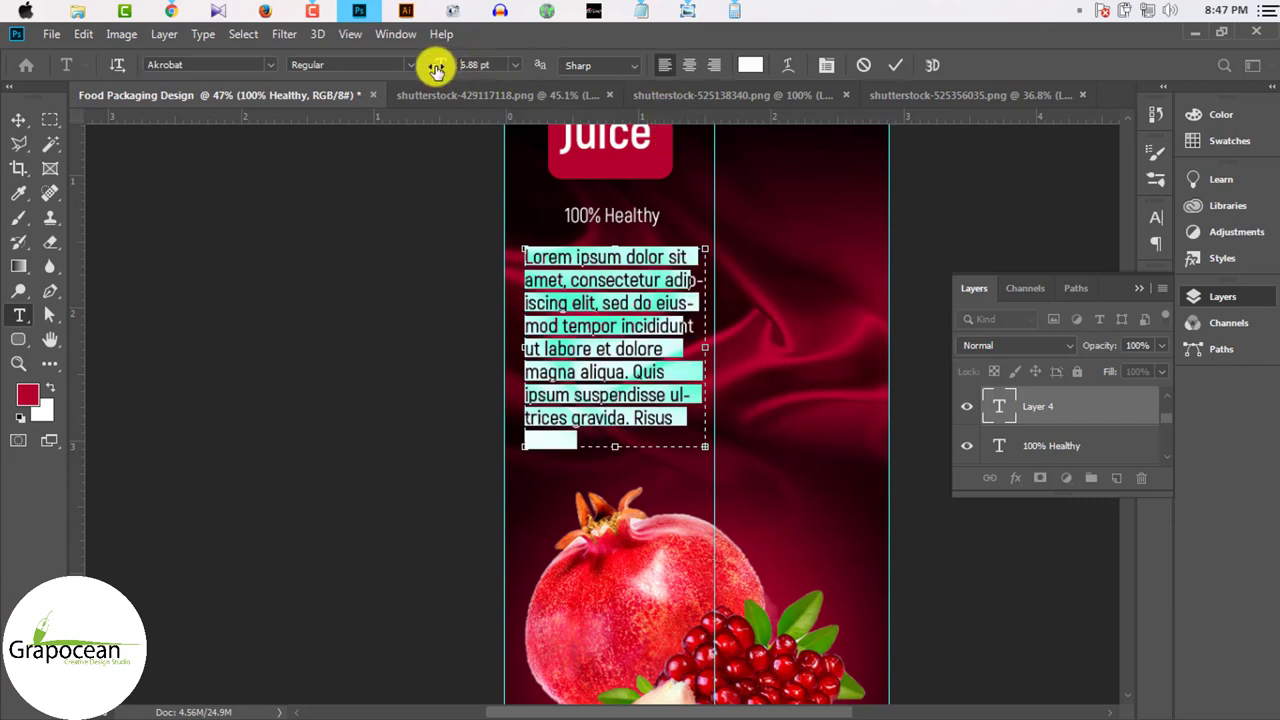
{"action": "left_click", "coordinate": [1157, 213]}
{"action": "left_click_drag", "start_coordinate": [1048, 262], "coordinate": [1050, 265]}
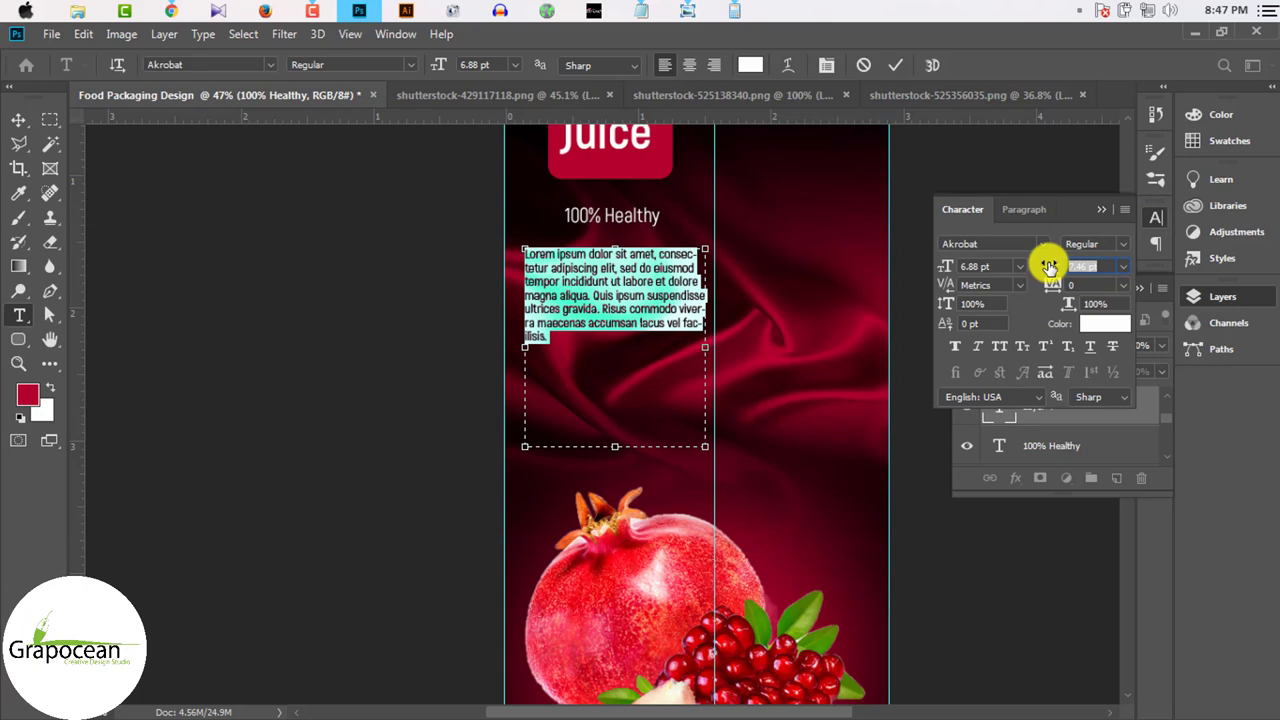
{"action": "left_click", "coordinate": [18, 120]}
{"action": "scroll", "coordinate": [645, 310], "scroll_direction": "down", "scroll_amount": 2}
{"action": "scroll", "coordinate": [663, 323], "scroll_direction": "down", "scroll_amount": 1}
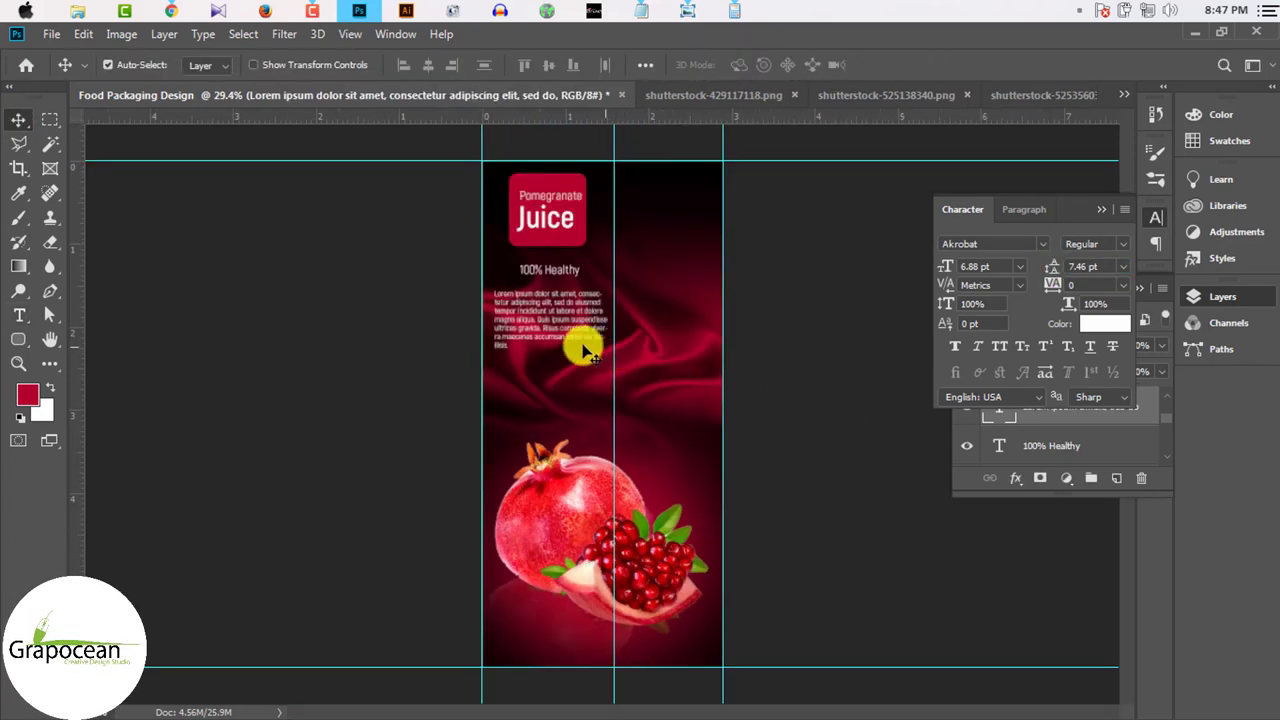
{"action": "scroll", "coordinate": [583, 346], "scroll_direction": "up", "scroll_amount": 3}
{"action": "scroll", "coordinate": [606, 337], "scroll_direction": "up", "scroll_amount": 1}
{"action": "scroll", "coordinate": [571, 280], "scroll_direction": "down", "scroll_amount": 1}
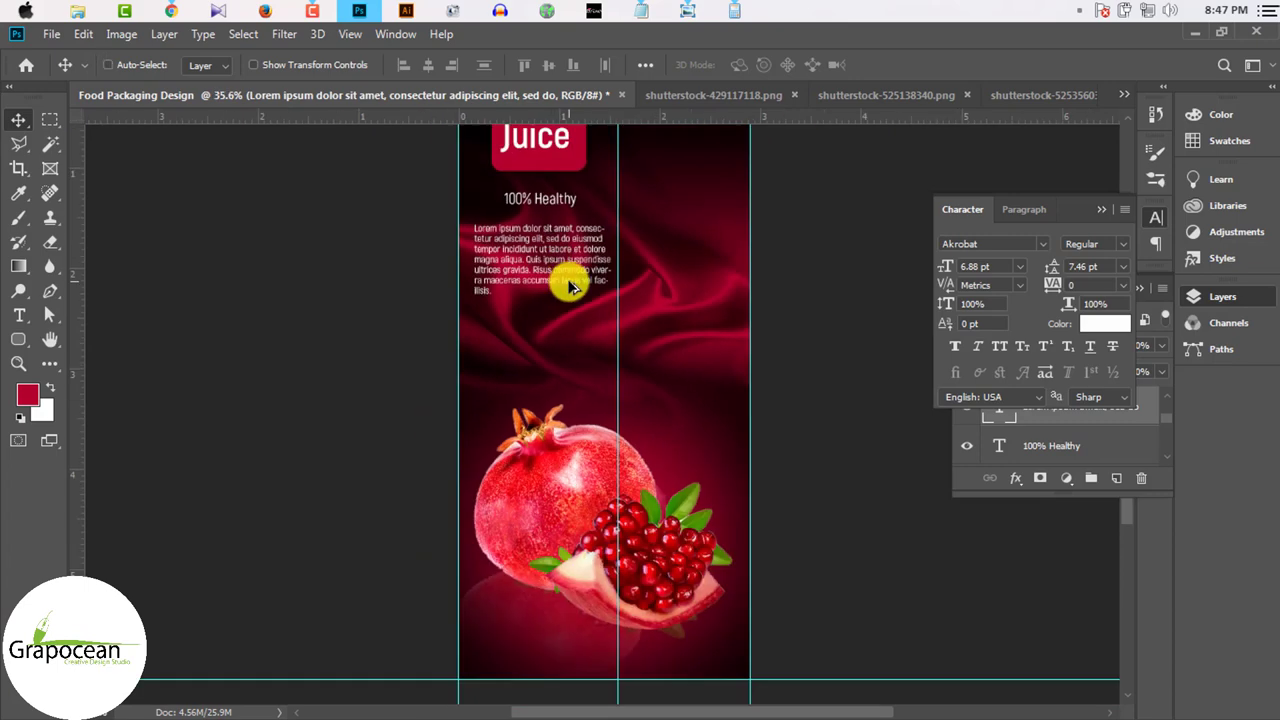
{"action": "scroll", "coordinate": [597, 309], "scroll_direction": "down", "scroll_amount": 1}
{"action": "scroll", "coordinate": [569, 286], "scroll_direction": "up", "scroll_amount": 1}
{"action": "scroll", "coordinate": [580, 240], "scroll_direction": "up", "scroll_amount": 1}
Step: Enable a gradient-filled Stroke in Rounded Rectangle 1's Blending Options
{"action": "left_click", "coordinate": [580, 240]}
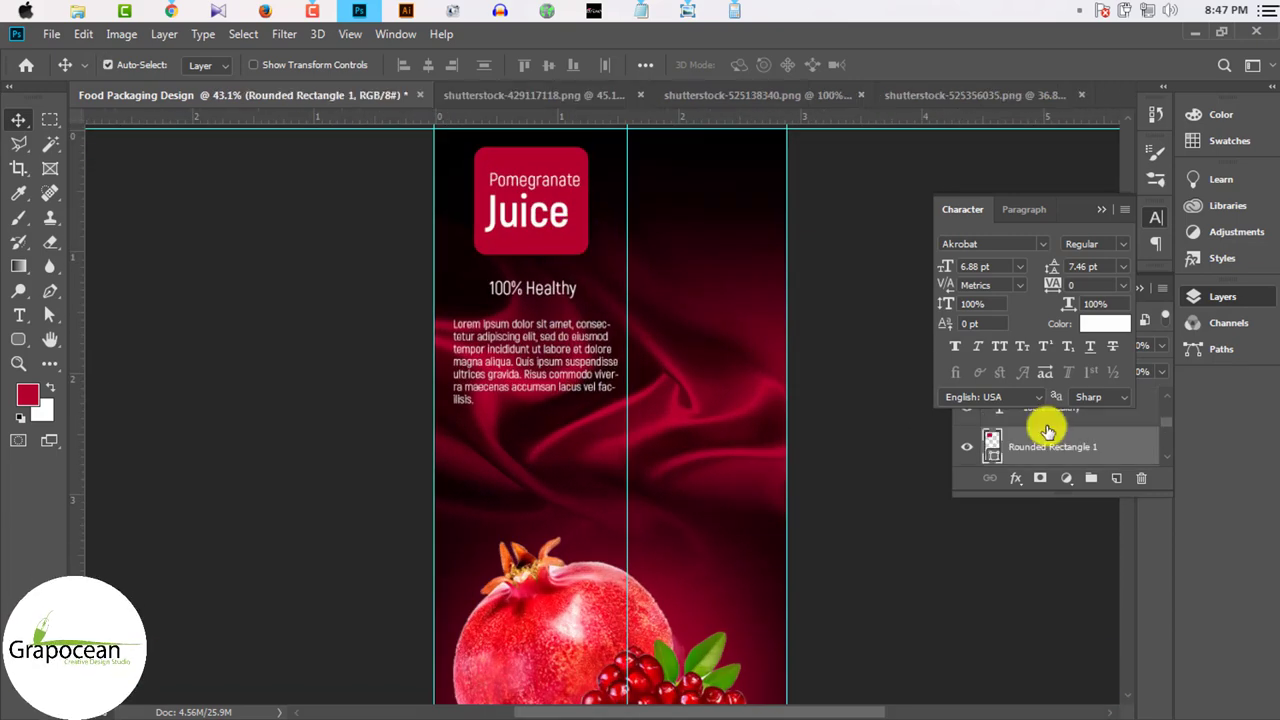
{"action": "right_click", "coordinate": [1080, 449]}
{"action": "left_click", "coordinate": [895, 48]}
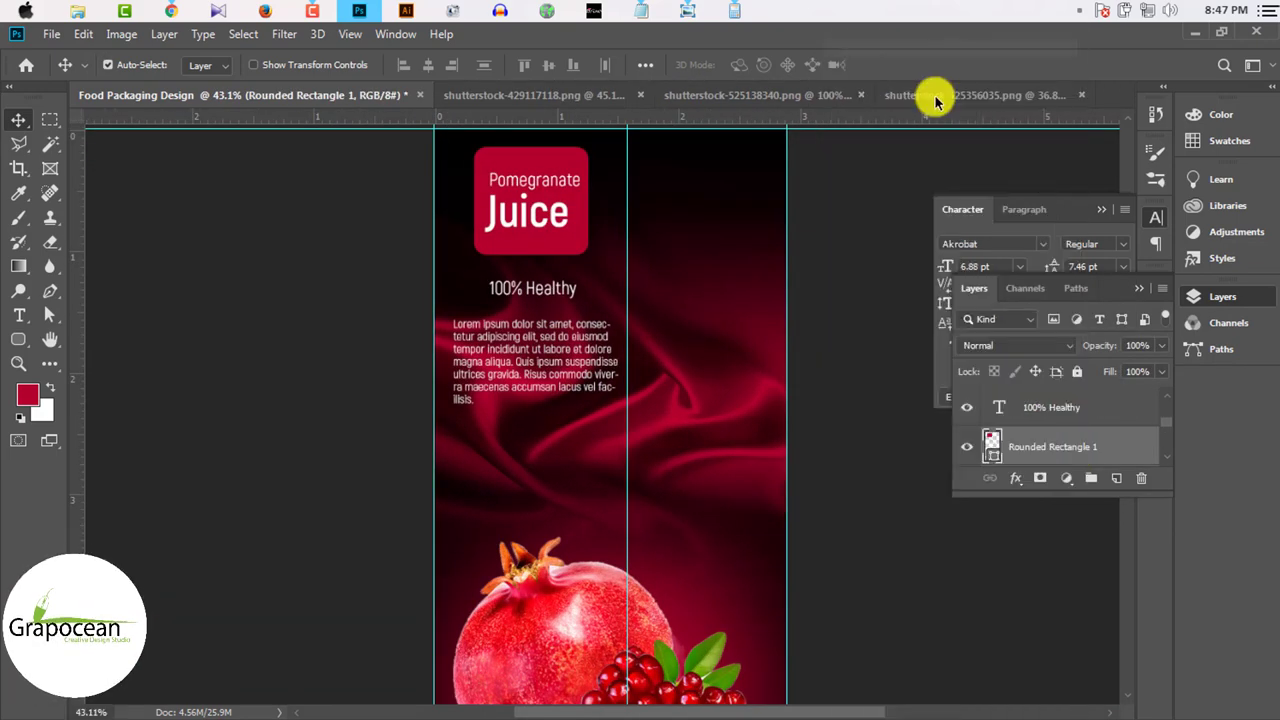
{"action": "left_click", "coordinate": [370, 422]}
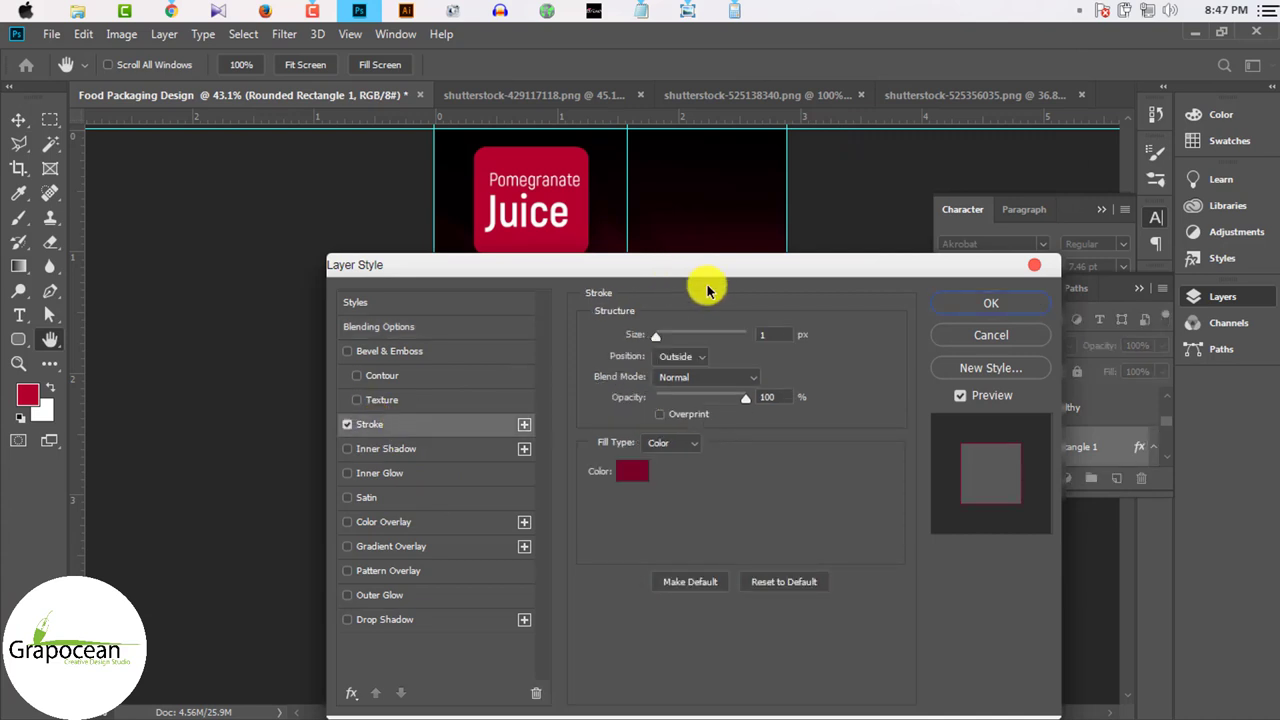
{"action": "left_click_drag", "start_coordinate": [707, 290], "coordinate": [993, 254]}
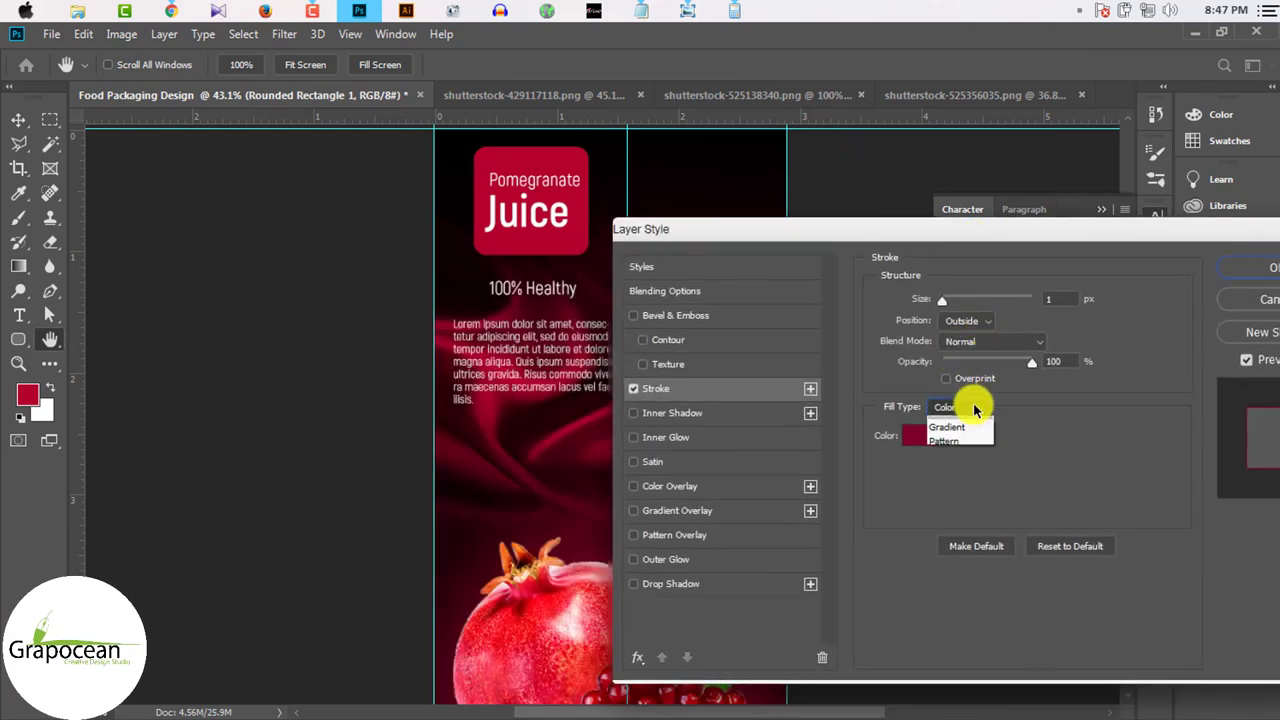
{"action": "left_click", "coordinate": [966, 438]}
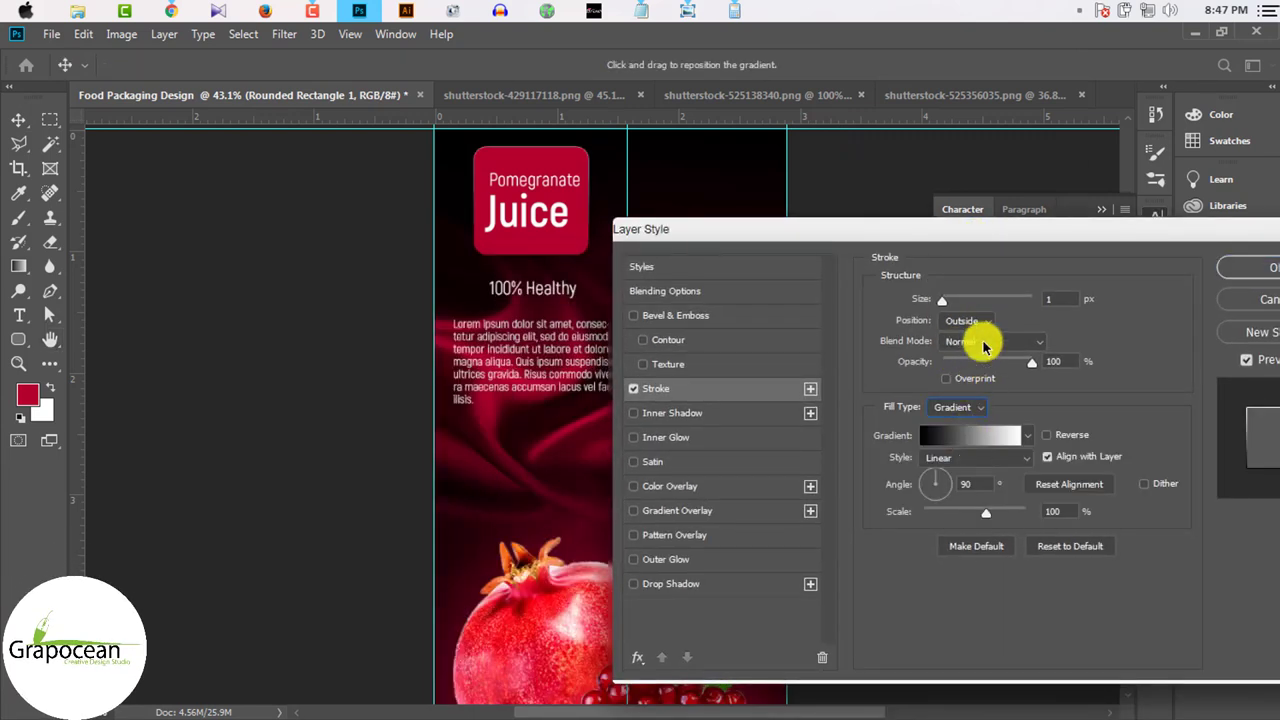
{"action": "left_click", "coordinate": [948, 300]}
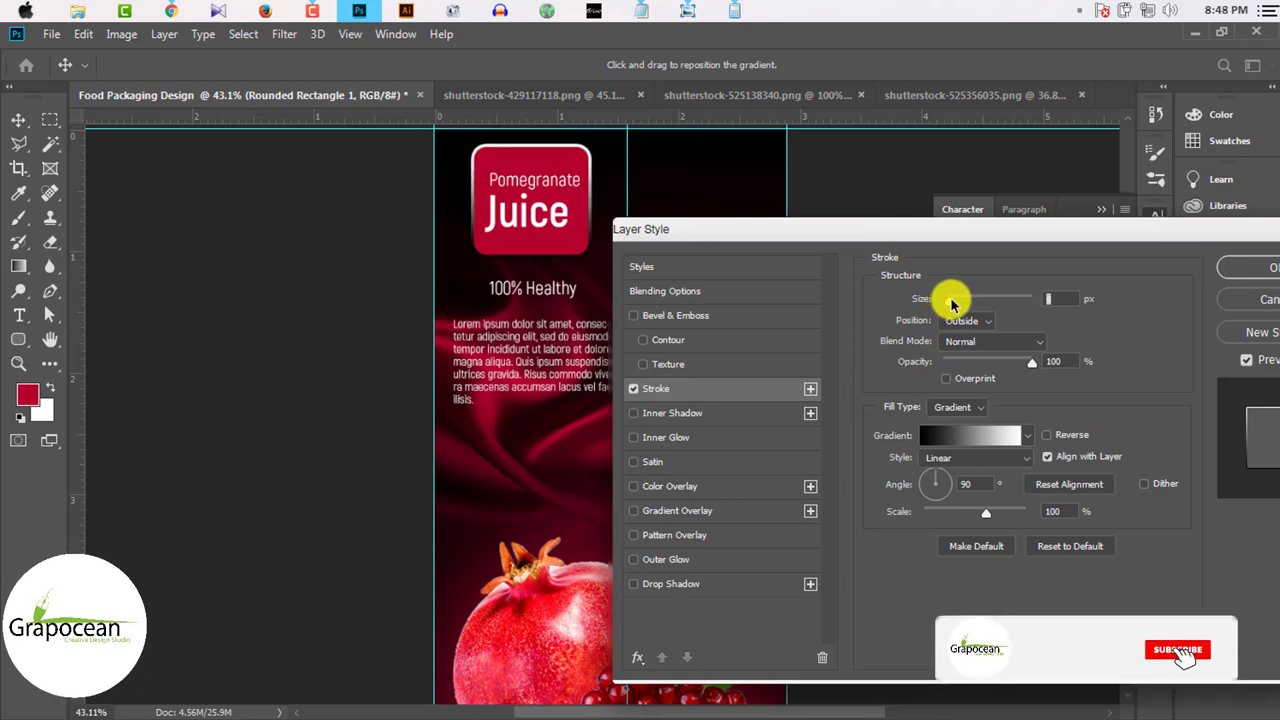
Step: Choose the black-grey-black gradient preset for the stroke after trying several others
{"action": "left_click", "coordinate": [1000, 435]}
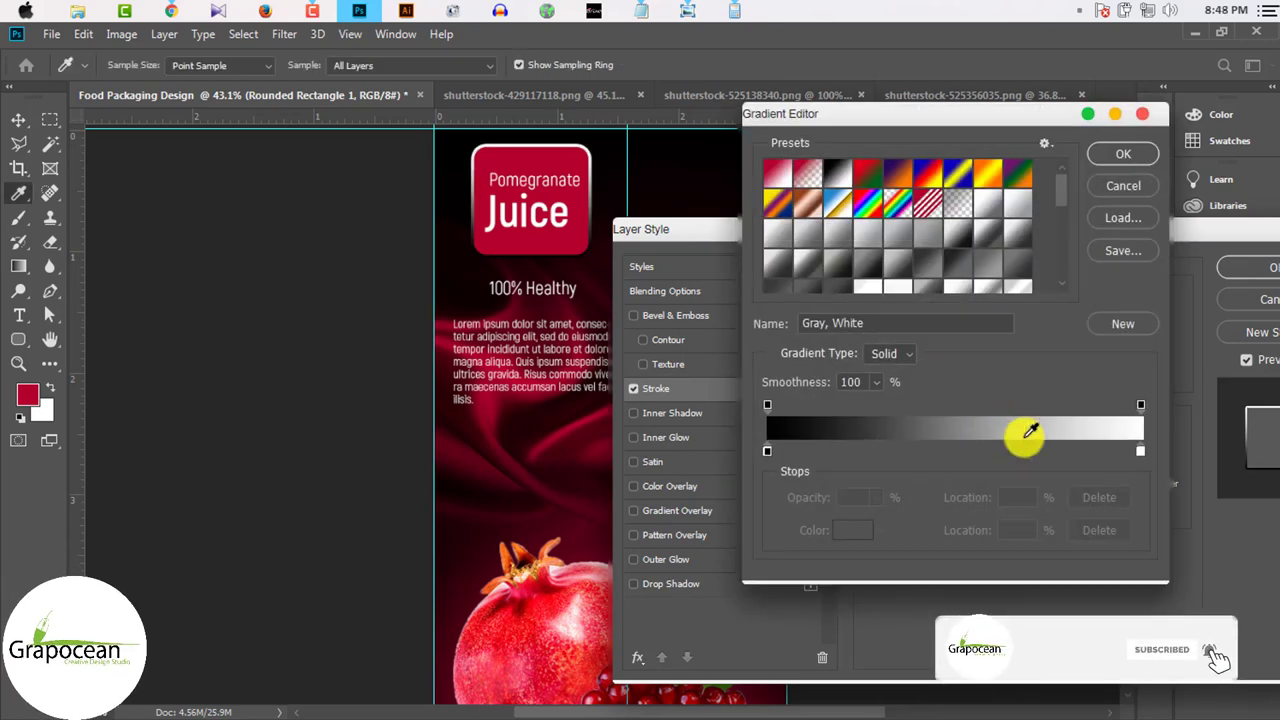
{"action": "left_click", "coordinate": [988, 178]}
{"action": "scroll", "coordinate": [990, 190], "scroll_direction": "down", "scroll_amount": 1}
{"action": "left_click", "coordinate": [984, 210]}
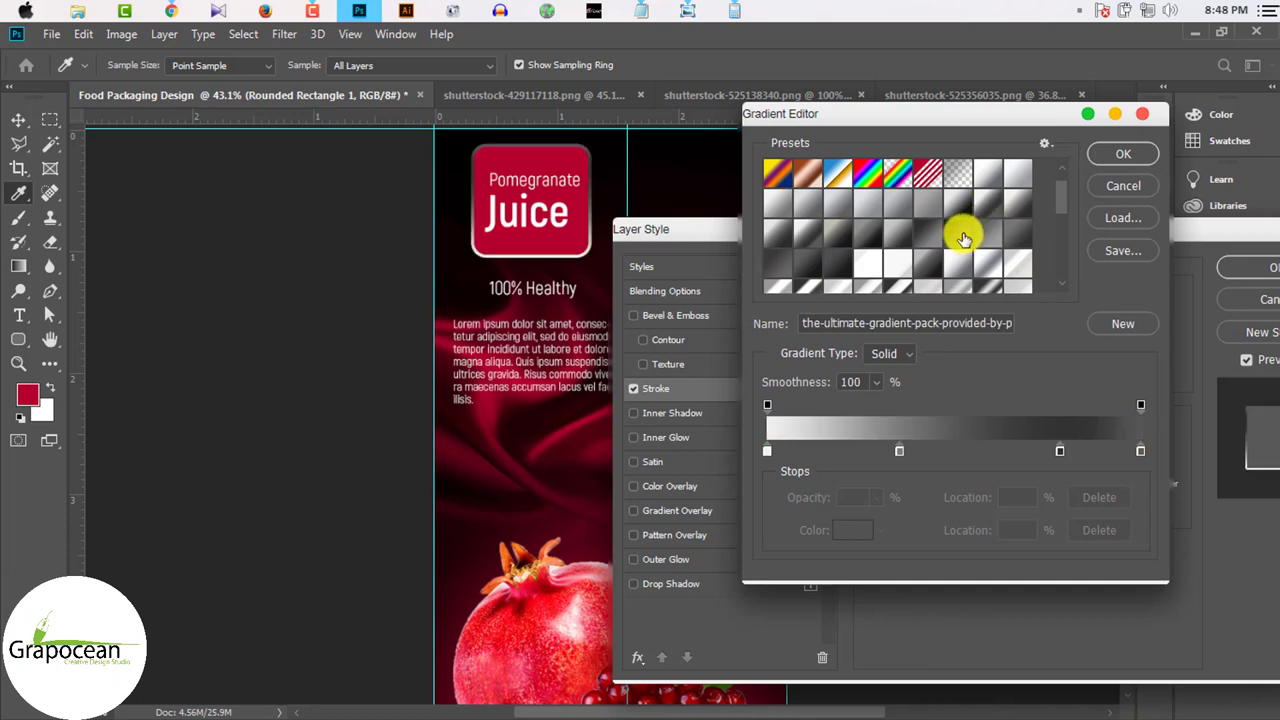
{"action": "scroll", "coordinate": [910, 210], "scroll_direction": "up", "scroll_amount": 1}
{"action": "left_click", "coordinate": [838, 203]}
{"action": "scroll", "coordinate": [900, 240], "scroll_direction": "down", "scroll_amount": 1}
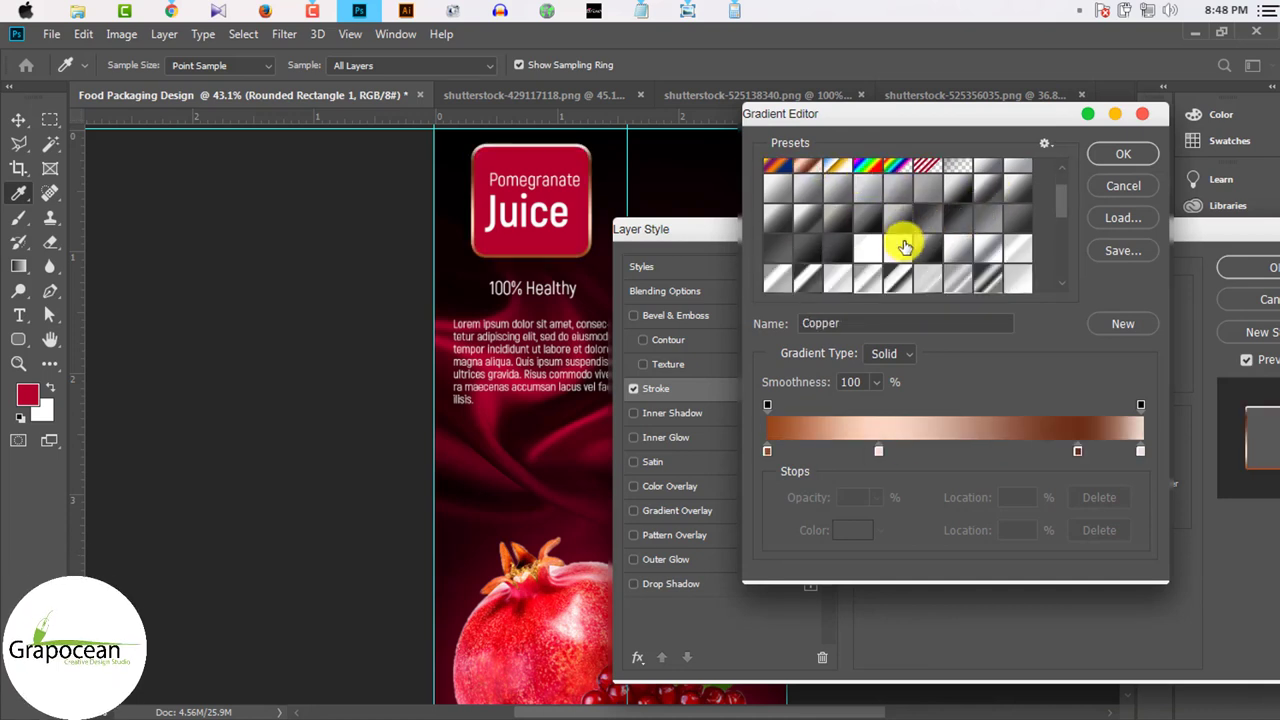
{"action": "left_click", "coordinate": [926, 253]}
{"action": "scroll", "coordinate": [980, 205], "scroll_direction": "up", "scroll_amount": 1}
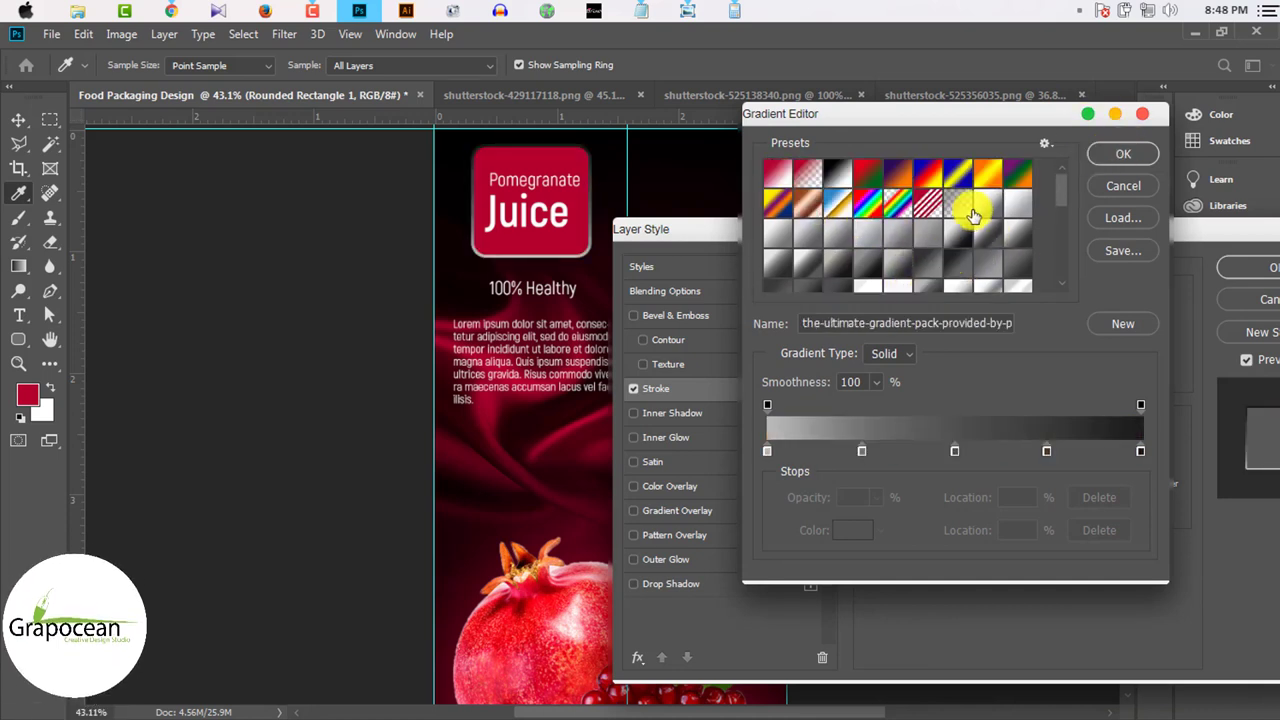
{"action": "left_click", "coordinate": [988, 200]}
{"action": "scroll", "coordinate": [945, 230], "scroll_direction": "down", "scroll_amount": 2}
{"action": "scroll", "coordinate": [945, 230], "scroll_direction": "down", "scroll_amount": 1}
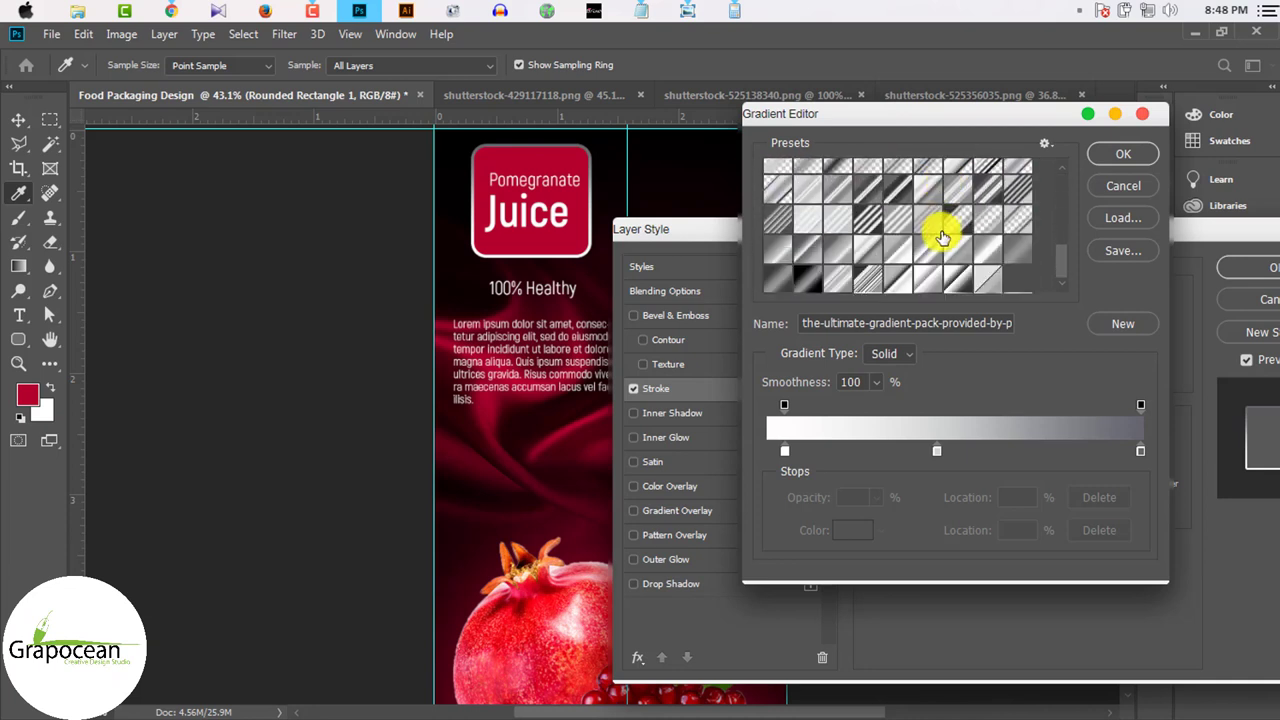
{"action": "left_click", "coordinate": [955, 230]}
{"action": "left_click", "coordinate": [835, 273]}
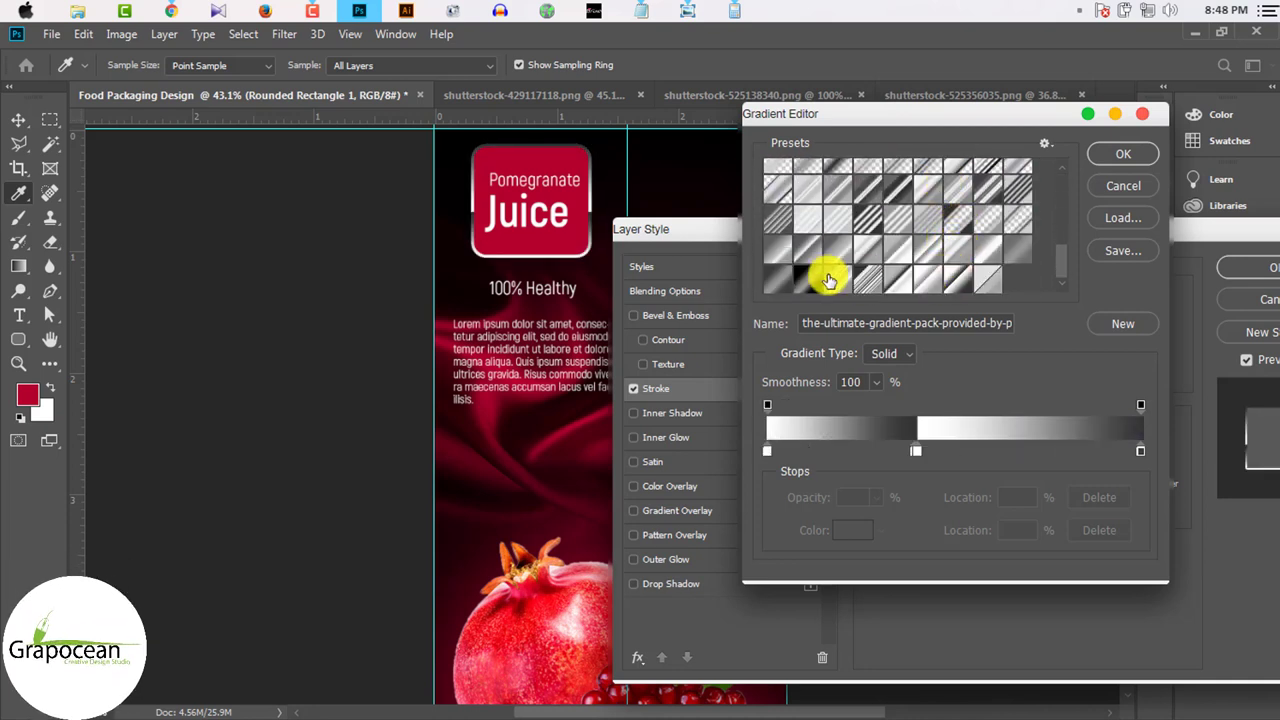
{"action": "left_click", "coordinate": [1125, 154]}
Step: Set the stroke to size 8, angle 47 and scale 50, and apply it
{"action": "type", "text": "8"}
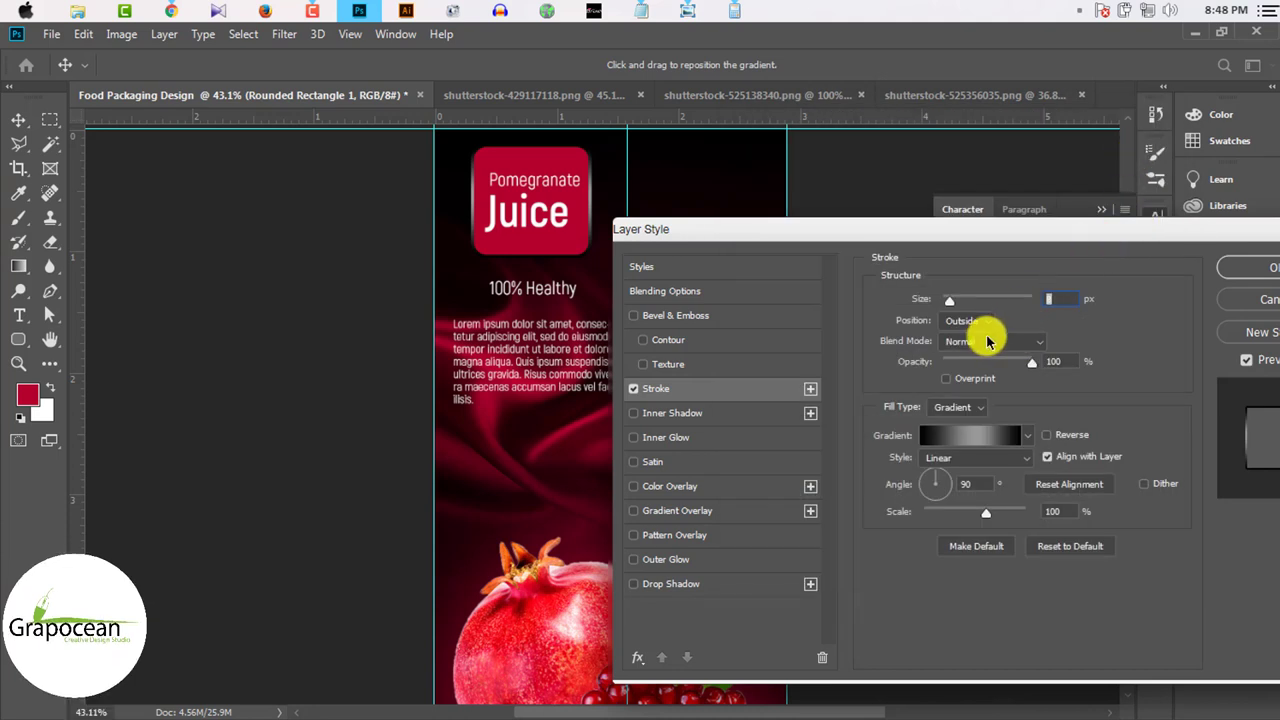
{"action": "left_click", "coordinate": [950, 487]}
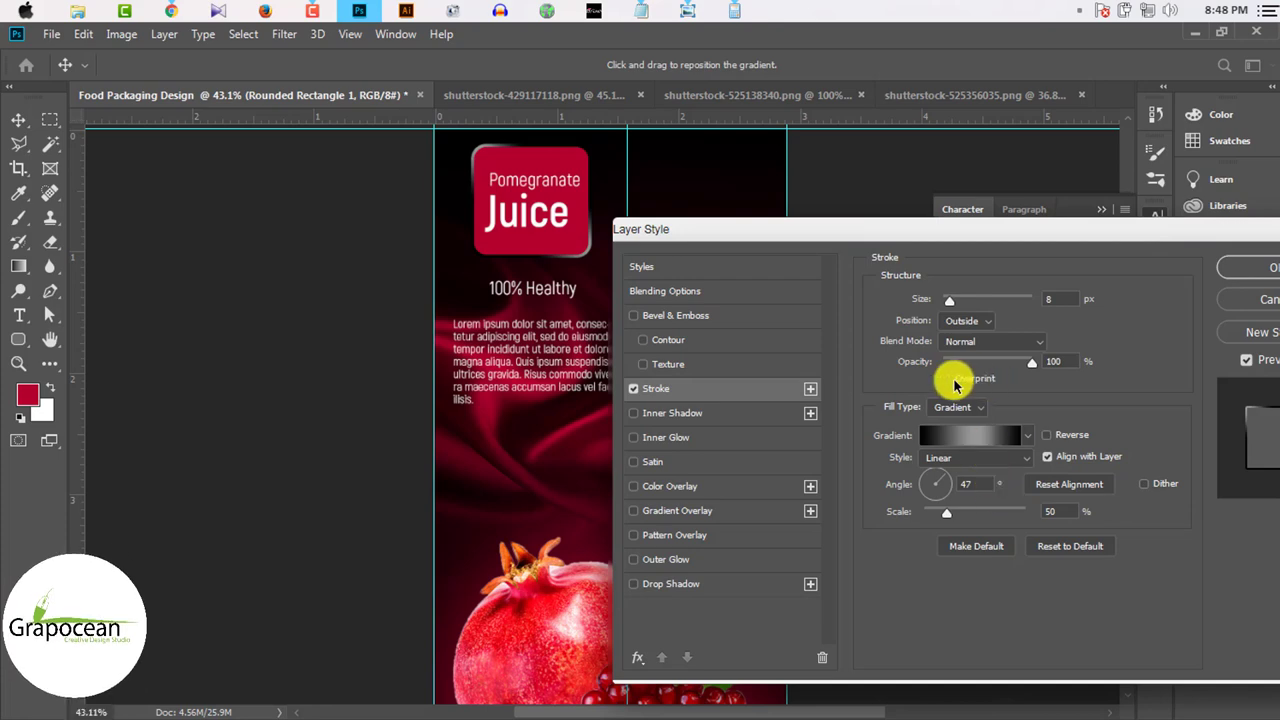
{"action": "left_click", "coordinate": [1270, 270]}
{"action": "scroll", "coordinate": [620, 278], "scroll_direction": "down", "scroll_amount": 1}
{"action": "scroll", "coordinate": [620, 278], "scroll_direction": "up", "scroll_amount": 2}
Step: Try a Gradient Overlay on the label layer in Blending Options, then cancel it
{"action": "scroll", "coordinate": [620, 278], "scroll_direction": "up", "scroll_amount": 2}
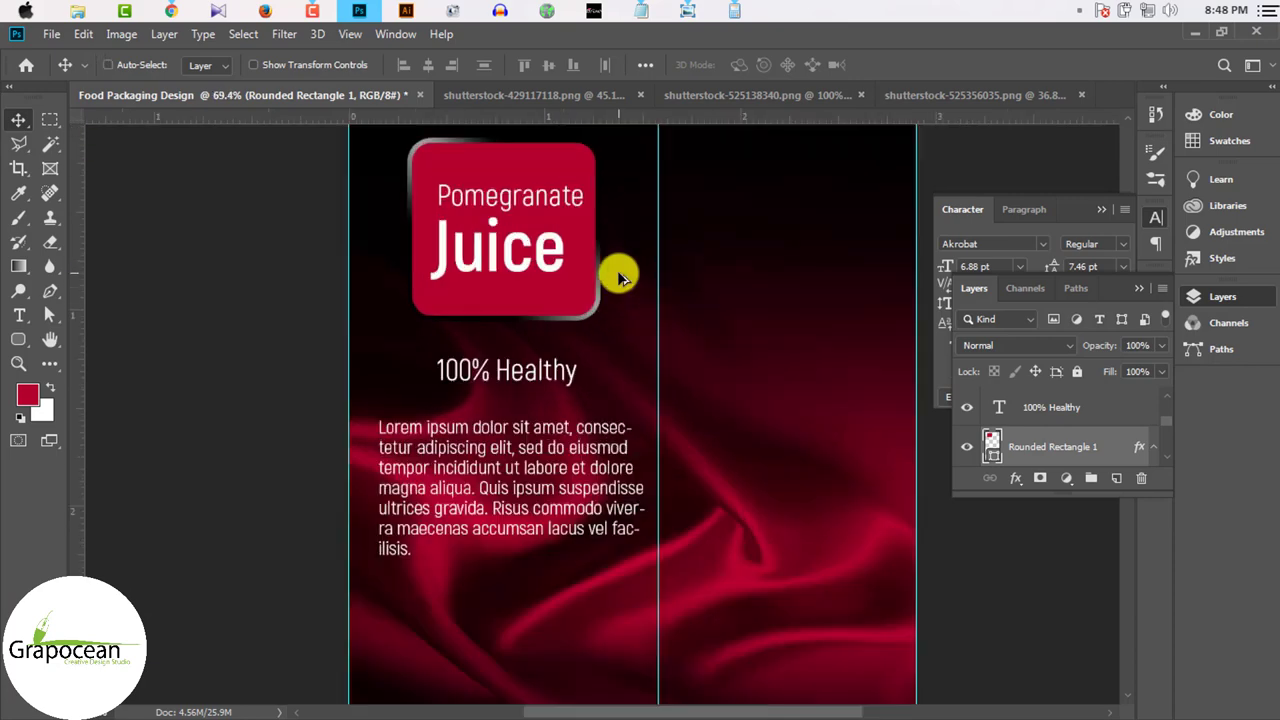
{"action": "scroll", "coordinate": [620, 278], "scroll_direction": "down", "scroll_amount": 2}
{"action": "right_click", "coordinate": [1063, 443]}
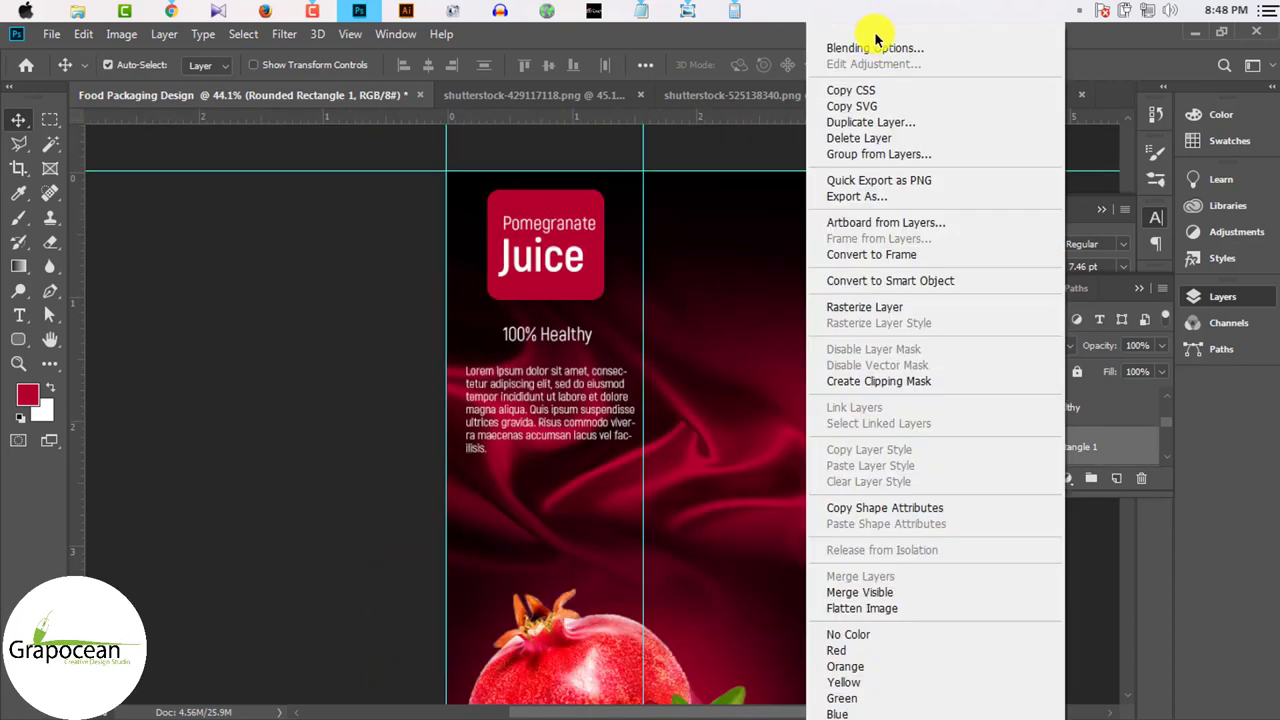
{"action": "left_click", "coordinate": [875, 46]}
{"action": "left_click", "coordinate": [619, 512]}
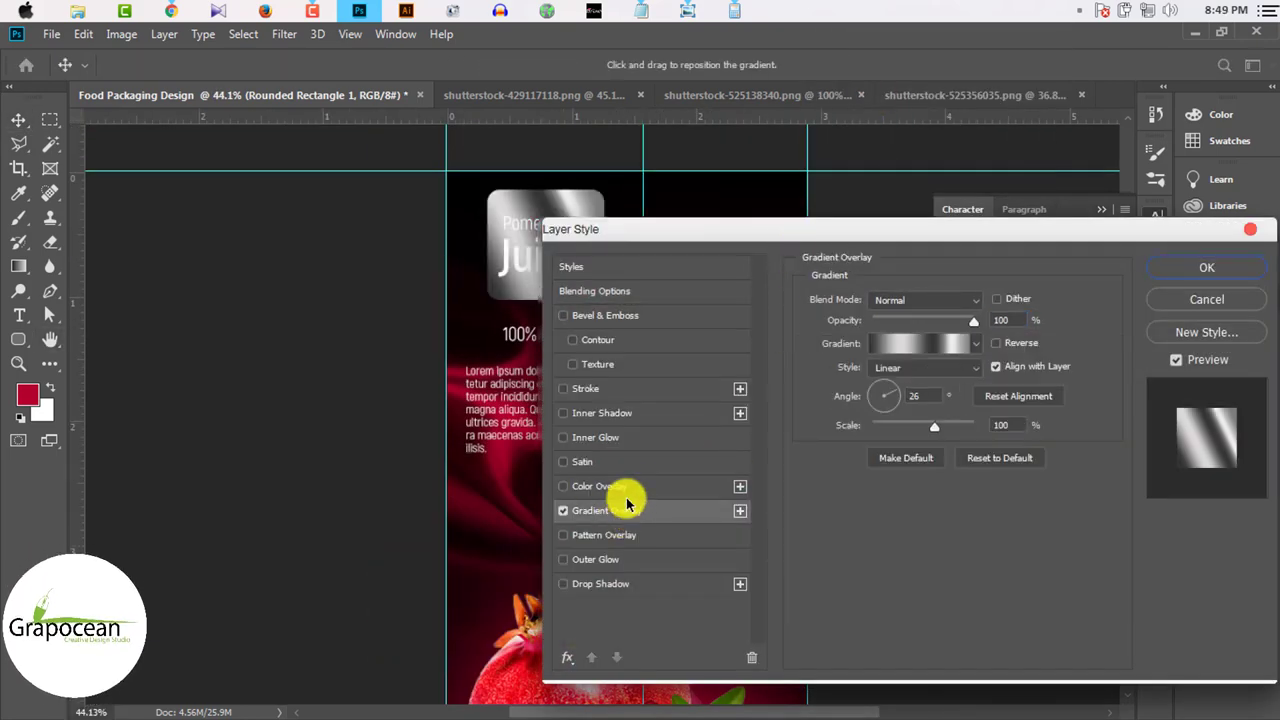
{"action": "left_click", "coordinate": [1185, 299]}
Step: Apply a 5 px Foreground to Background red-to-white gradient Stroke to the badge
{"action": "right_click", "coordinate": [1068, 452]}
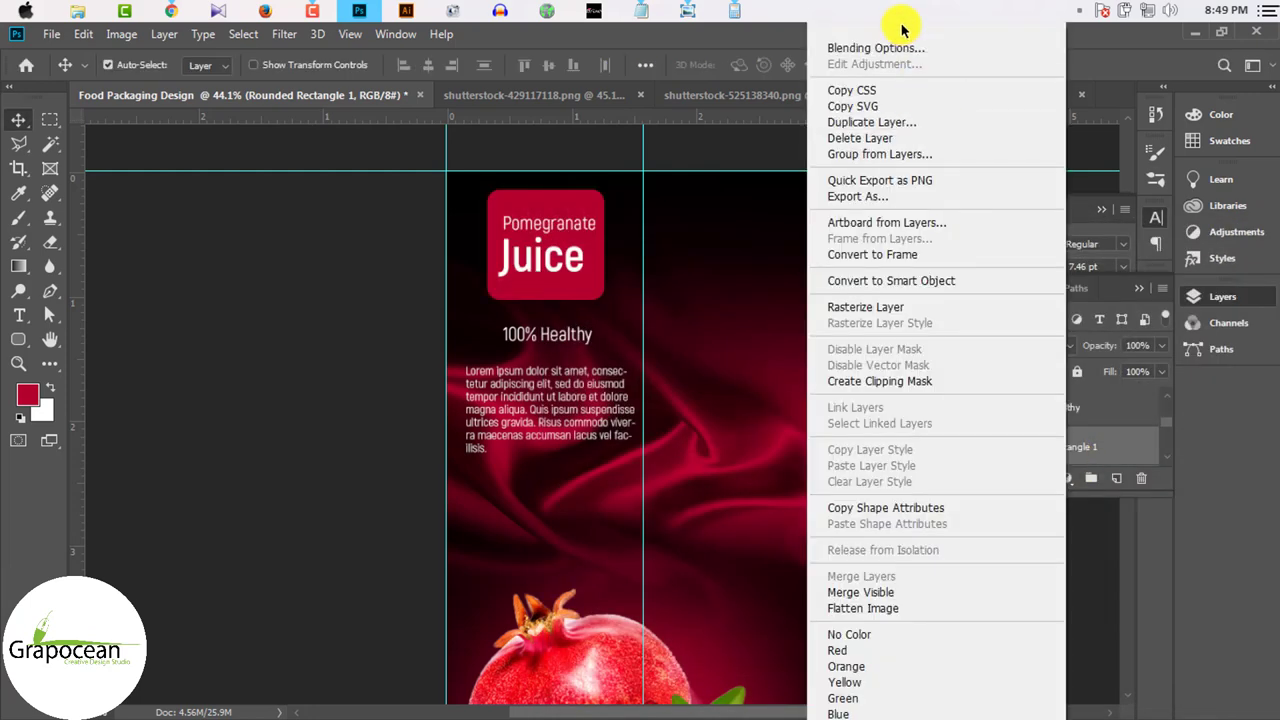
{"action": "left_click", "coordinate": [890, 46]}
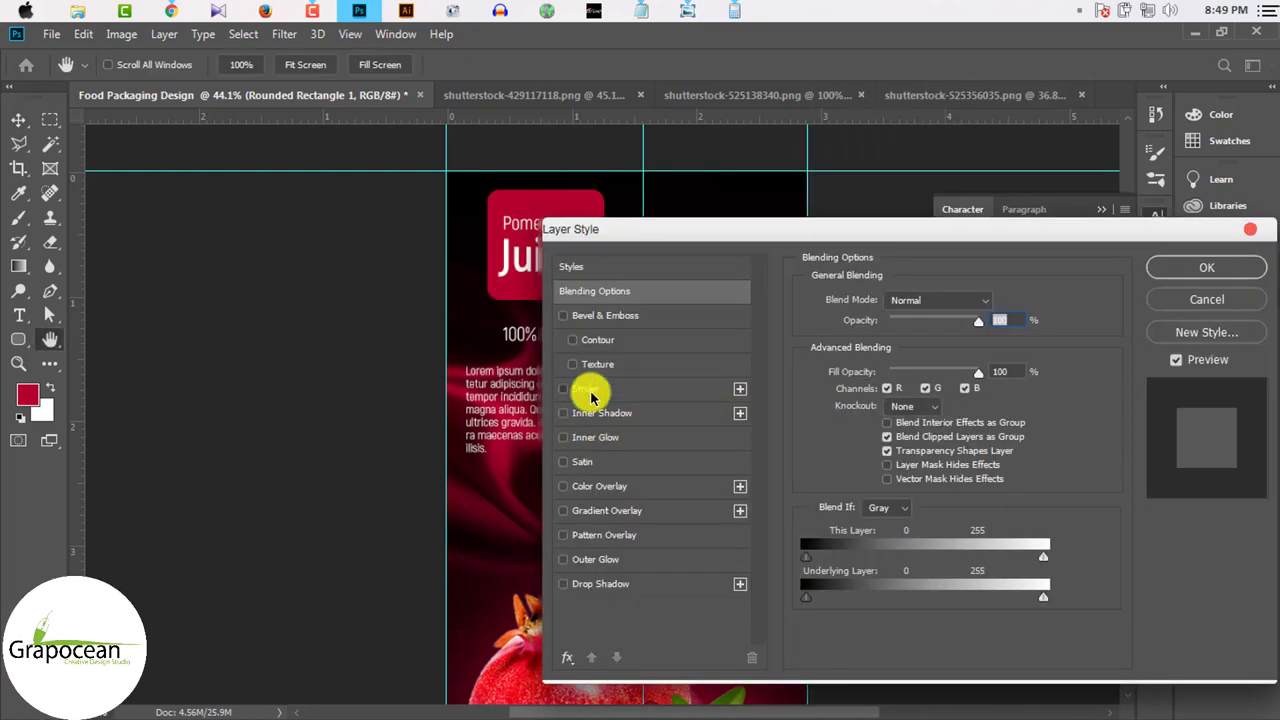
{"action": "left_click", "coordinate": [592, 391]}
{"action": "left_click", "coordinate": [957, 437]}
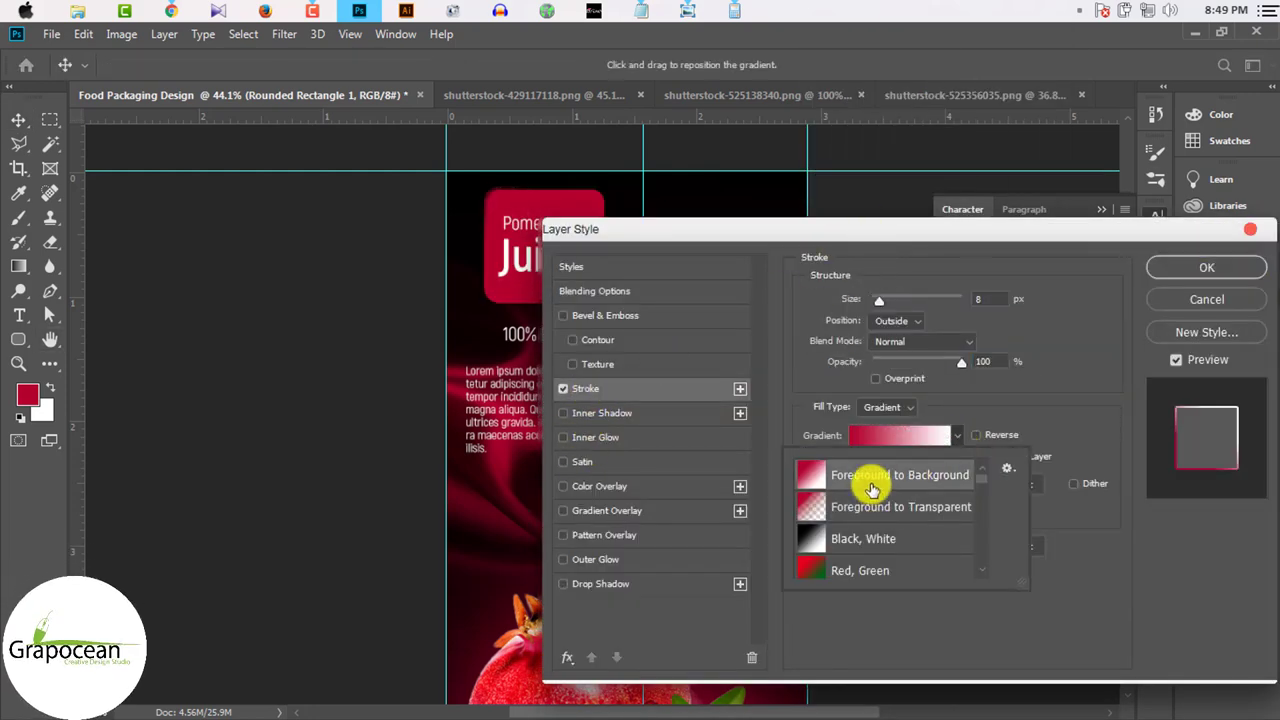
{"action": "left_click_drag", "start_coordinate": [808, 238], "coordinate": [796, 273]}
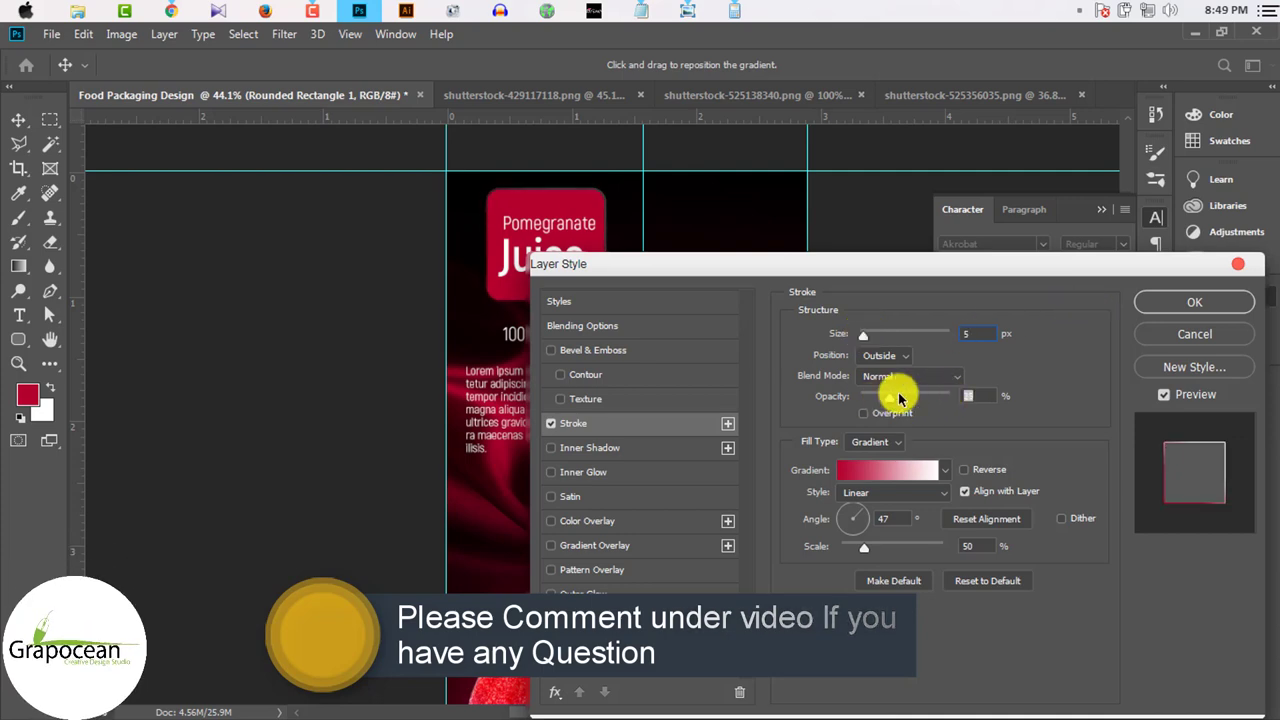
{"action": "type", "text": "5"}
{"action": "key", "text": "Tab"}
{"action": "left_click_drag", "start_coordinate": [885, 270], "coordinate": [869, 382]}
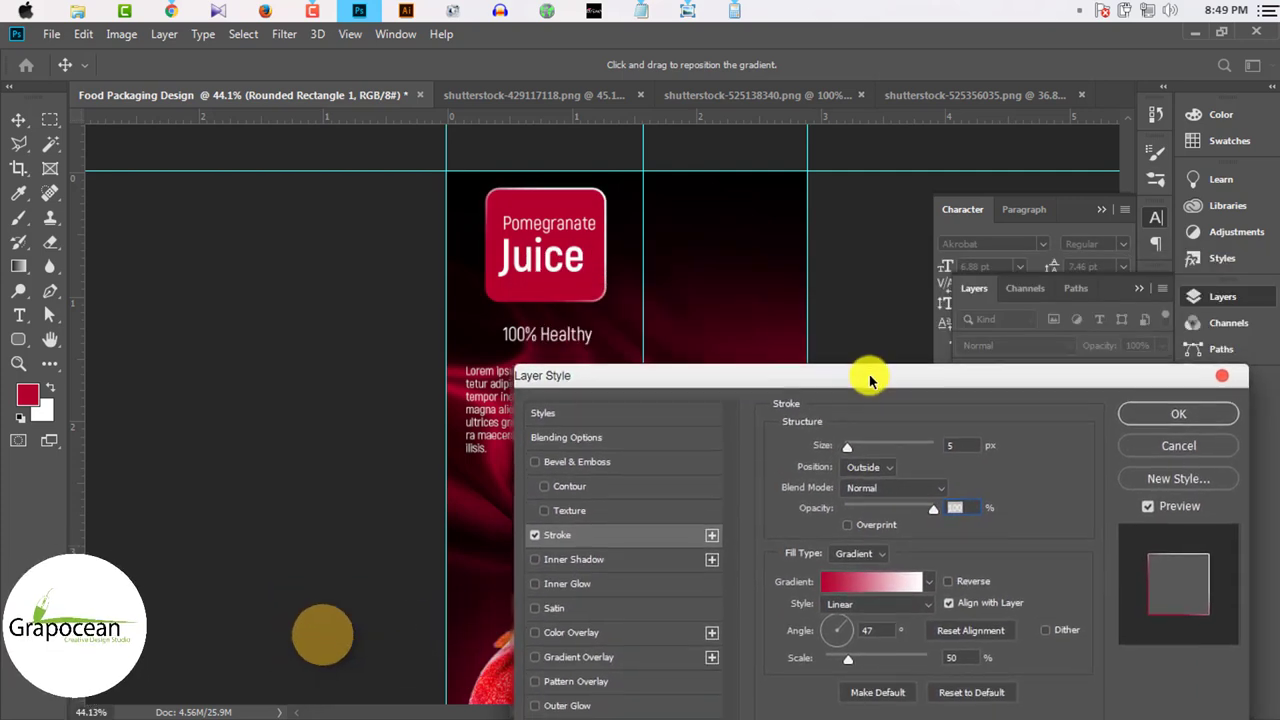
{"action": "left_click", "coordinate": [1125, 408]}
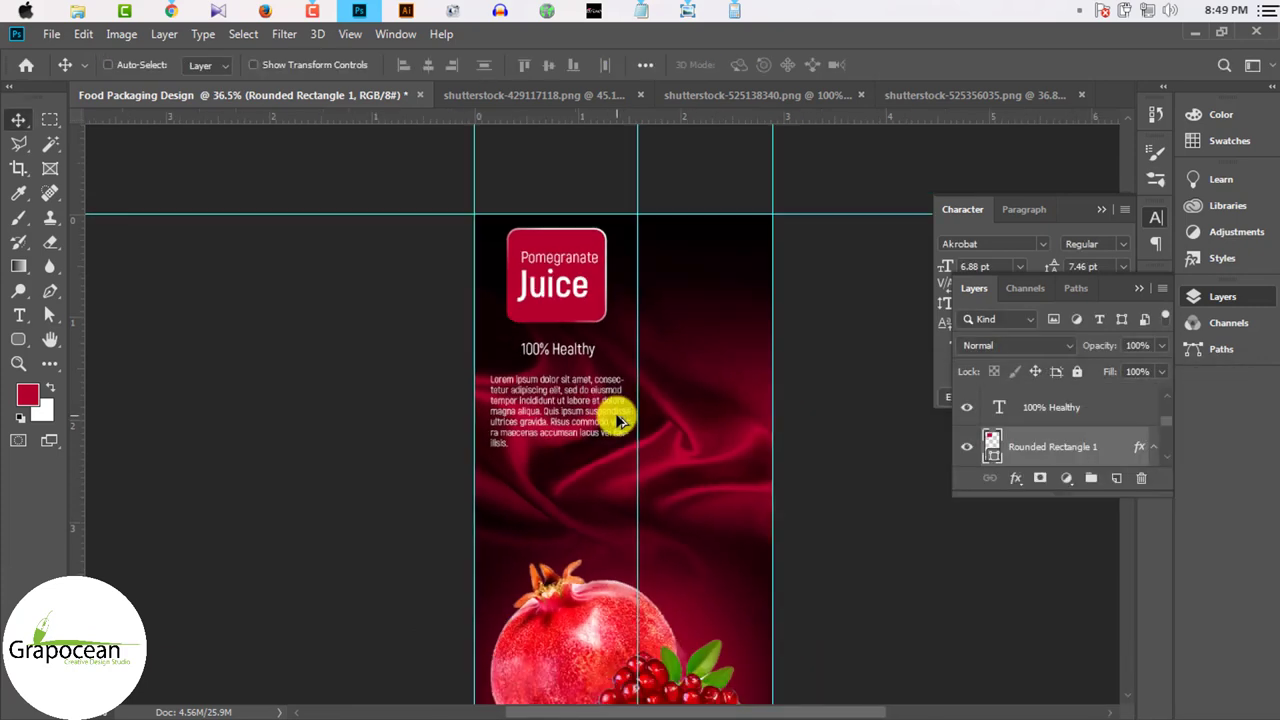
Step: Draw a Horizontal Type paragraph box with placeholder text beside the juice label
{"action": "scroll", "coordinate": [591, 371], "scroll_direction": "up", "scroll_amount": 2}
{"action": "scroll", "coordinate": [574, 366], "scroll_direction": "down", "scroll_amount": 2}
{"action": "scroll", "coordinate": [580, 371], "scroll_direction": "down", "scroll_amount": 2}
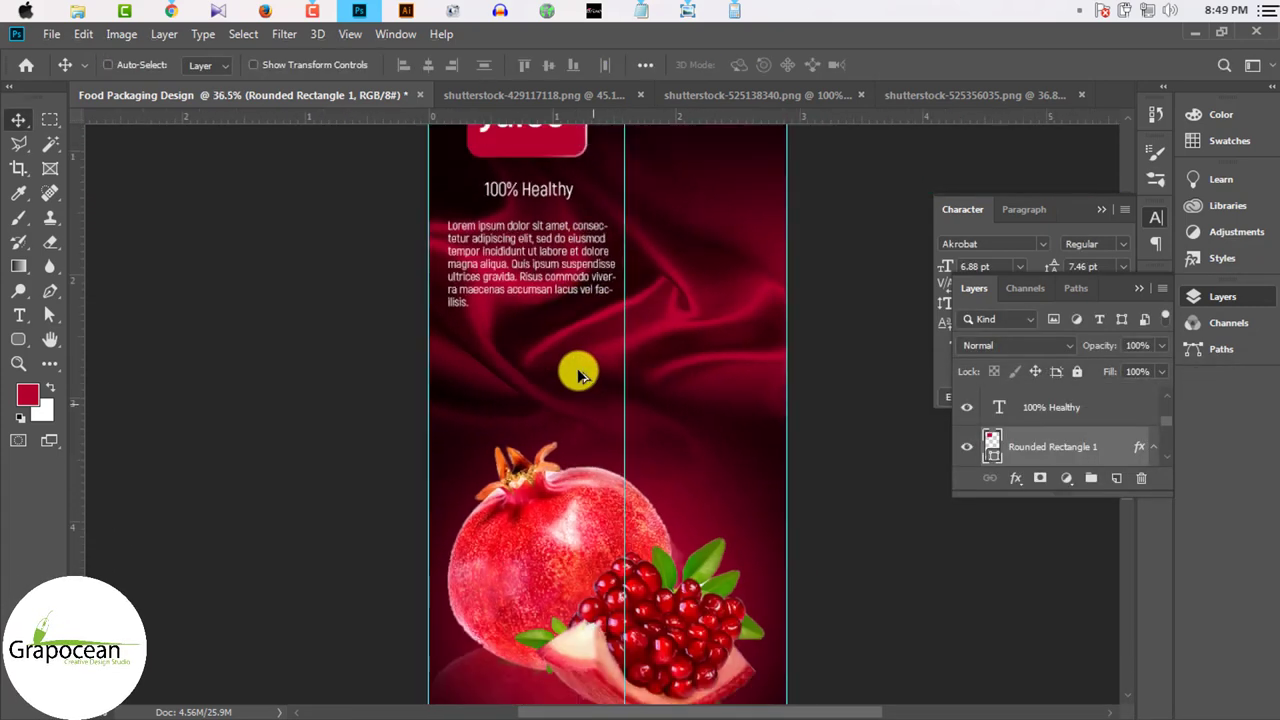
{"action": "scroll", "coordinate": [668, 372], "scroll_direction": "down", "scroll_amount": 3}
{"action": "scroll", "coordinate": [551, 294], "scroll_direction": "up", "scroll_amount": 3}
{"action": "scroll", "coordinate": [609, 420], "scroll_direction": "down", "scroll_amount": 1}
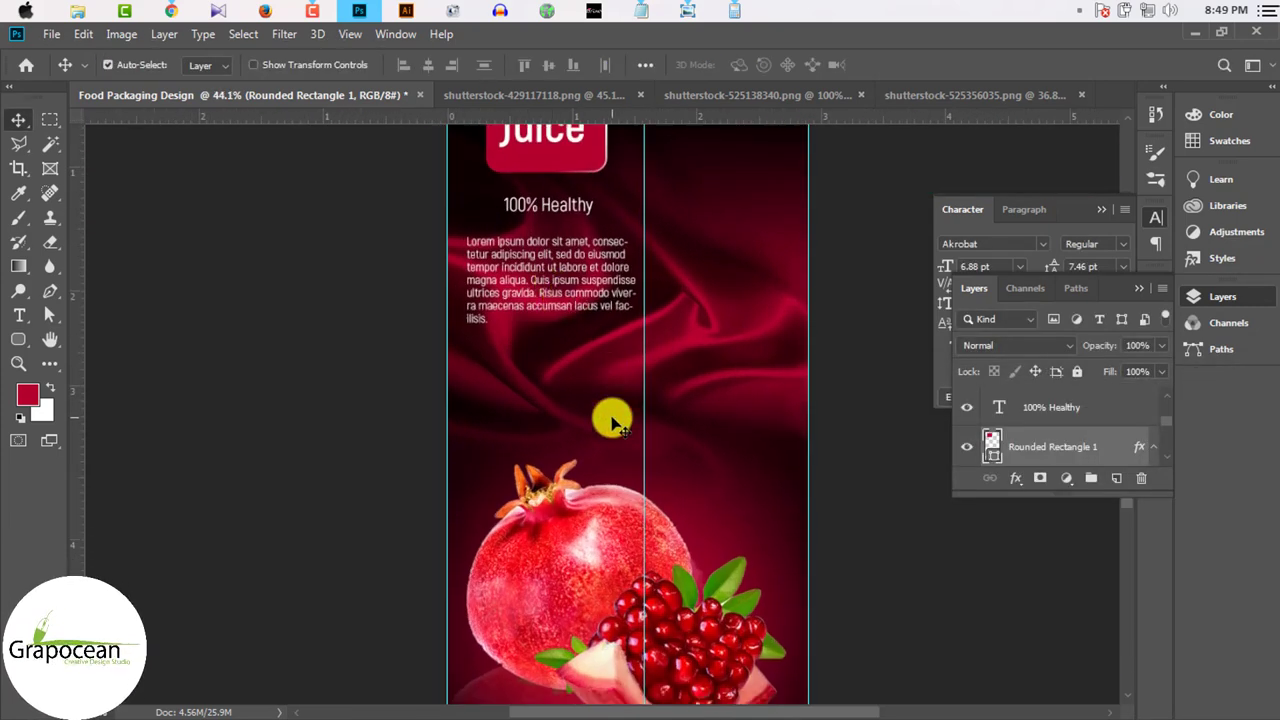
{"action": "scroll", "coordinate": [620, 437], "scroll_direction": "down", "scroll_amount": 3}
{"action": "scroll", "coordinate": [678, 418], "scroll_direction": "down", "scroll_amount": 3}
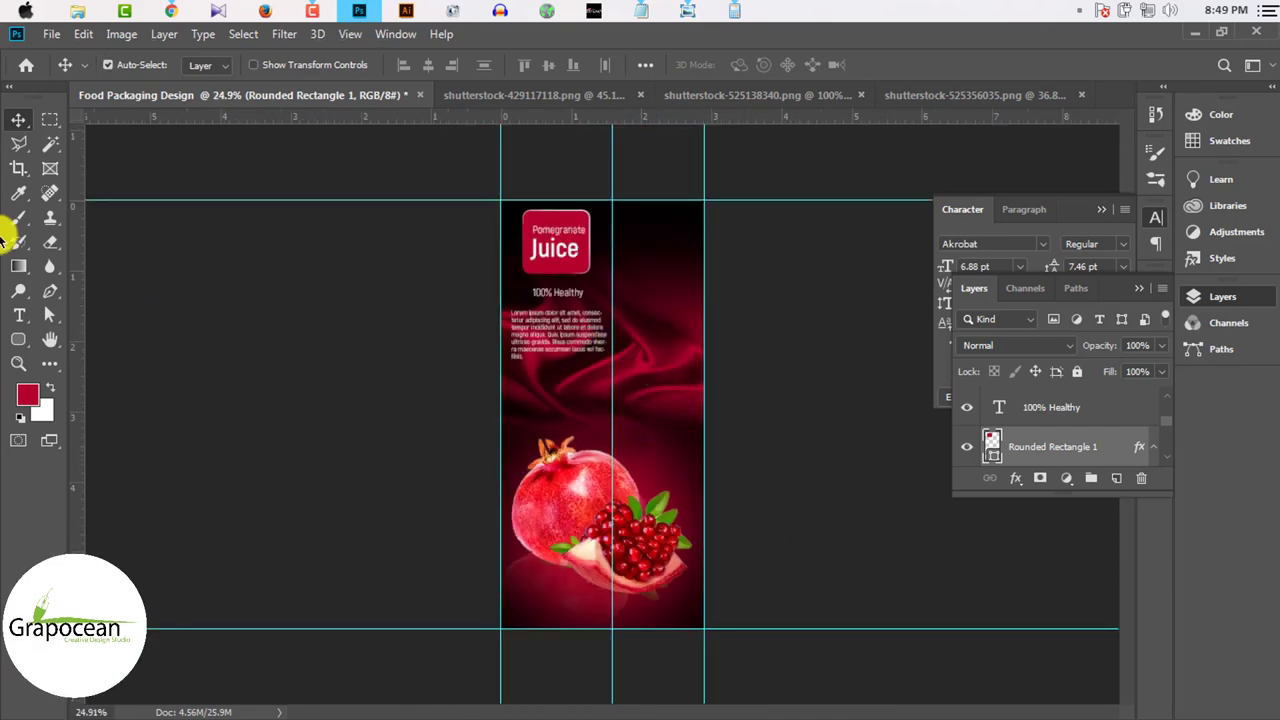
{"action": "right_click", "coordinate": [20, 318]}
{"action": "left_click", "coordinate": [60, 308]}
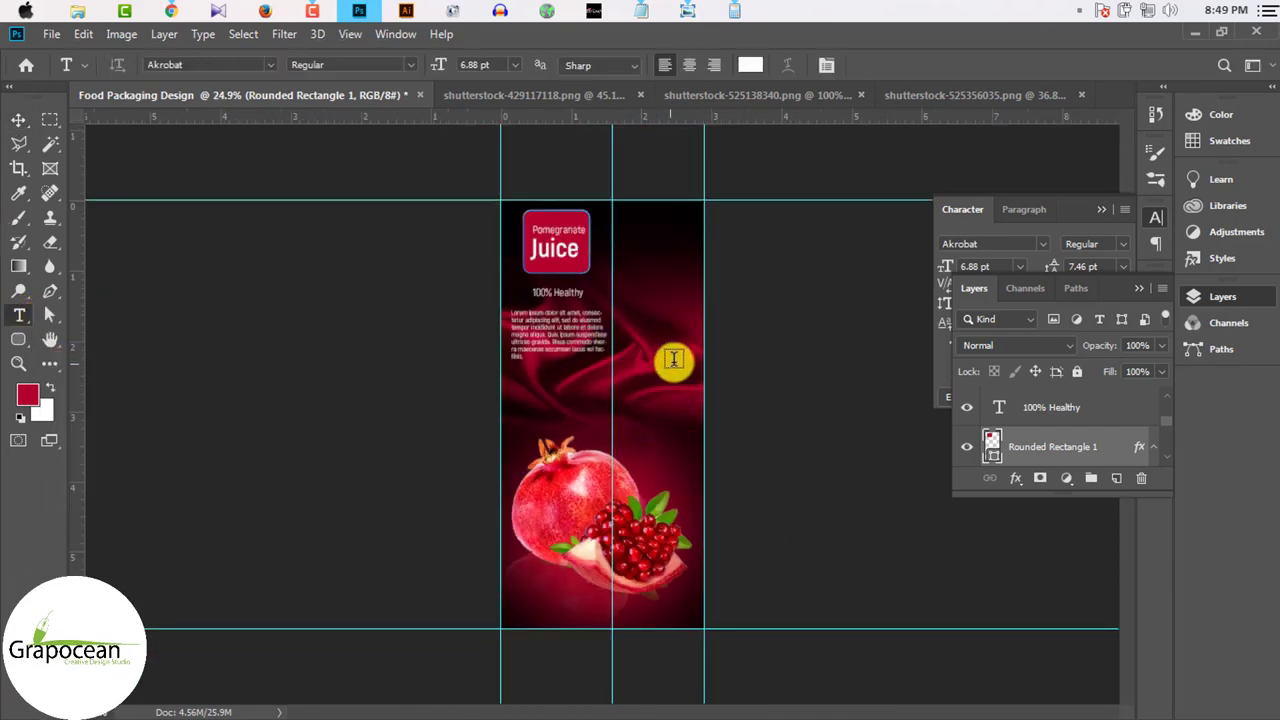
{"action": "mouse_move", "coordinate": [622, 234]}
{"action": "left_mouse_down"}
{"action": "mouse_move", "coordinate": [691, 508]}
{"action": "mouse_move", "coordinate": [985, 300]}
{"action": "left_mouse_up"}
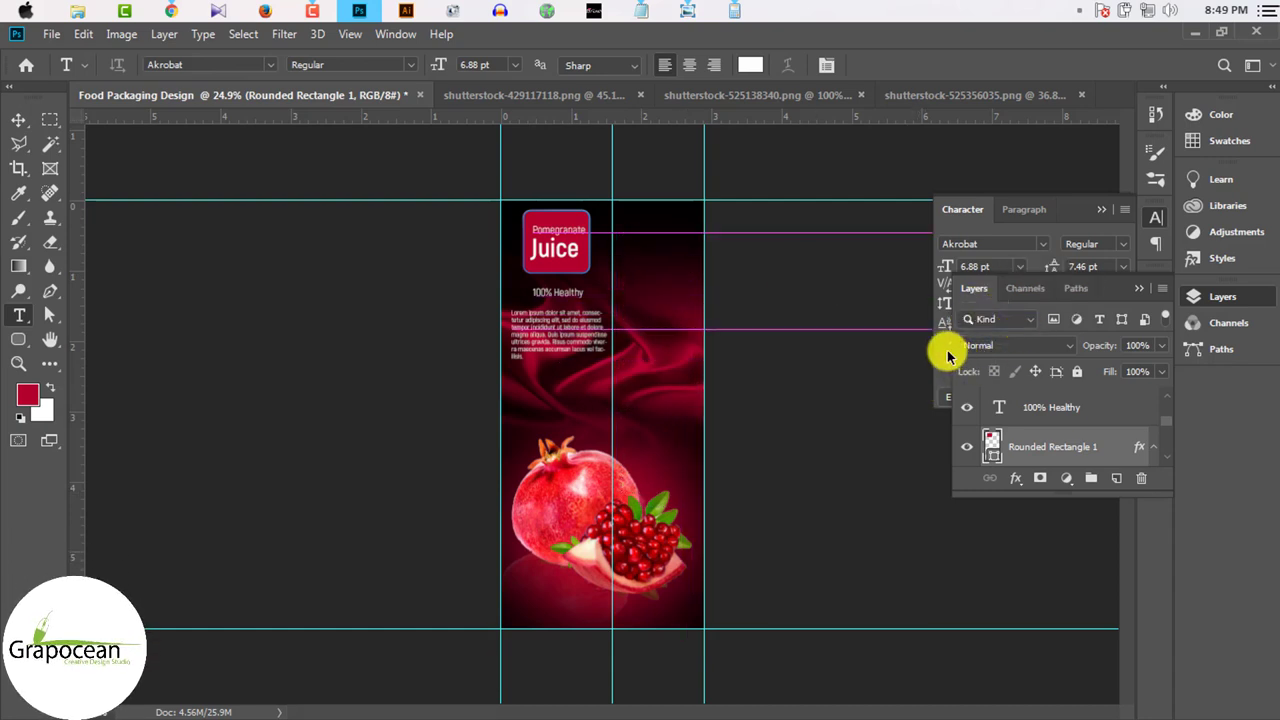
{"action": "left_click_drag", "start_coordinate": [985, 300], "coordinate": [943, 347]}
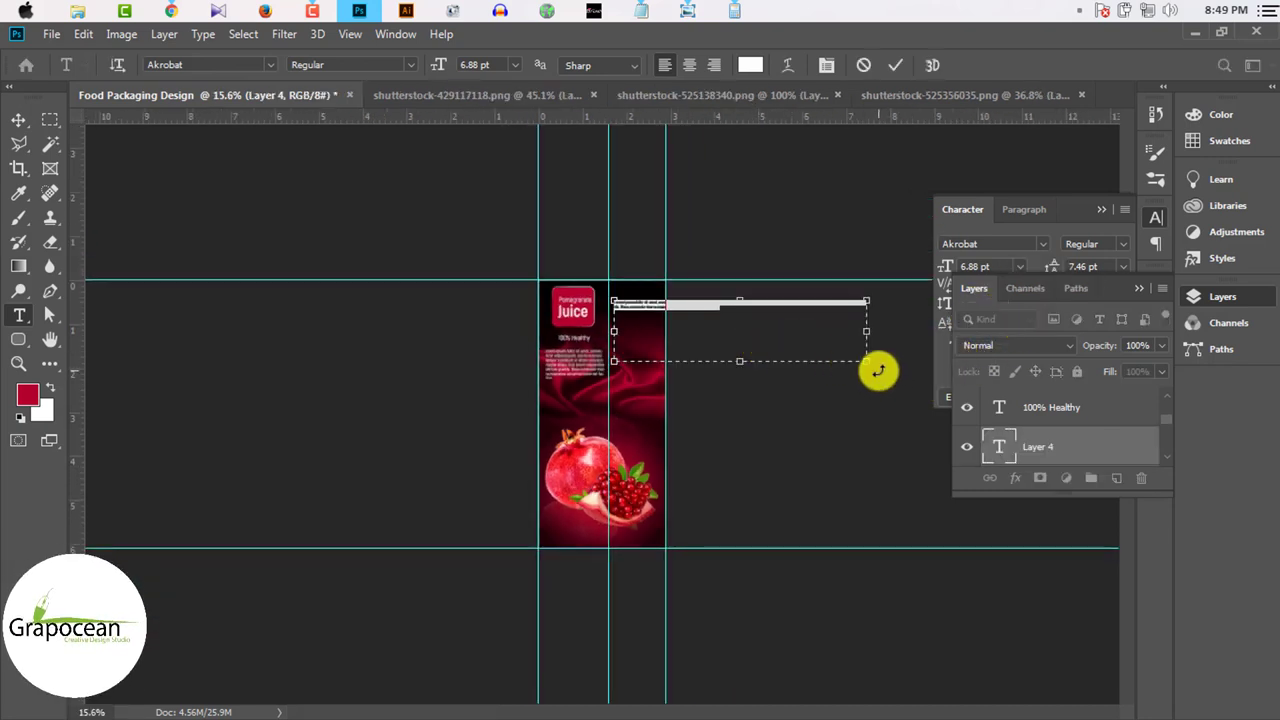
Step: Rotate the paragraph box to run vertically and resize it so the text reflows
{"action": "left_click_drag", "start_coordinate": [874, 366], "coordinate": [776, 199]}
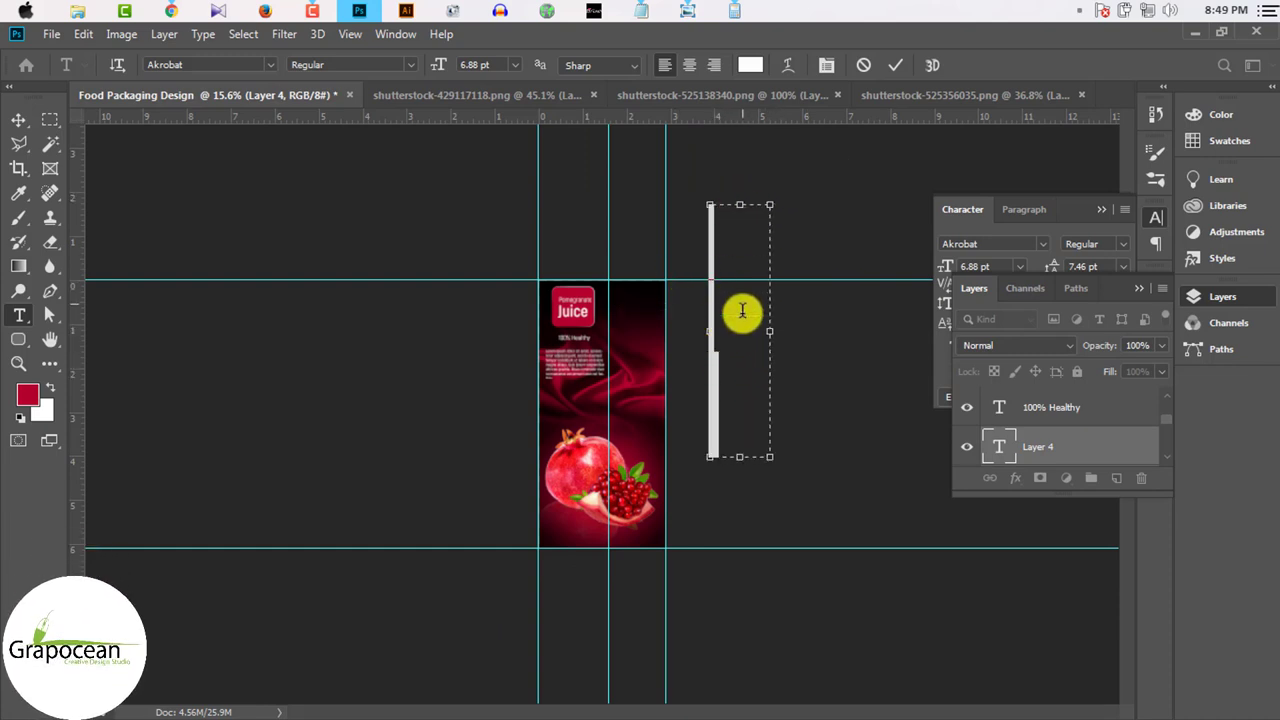
{"action": "left_click_drag", "start_coordinate": [672, 339], "coordinate": [664, 340]}
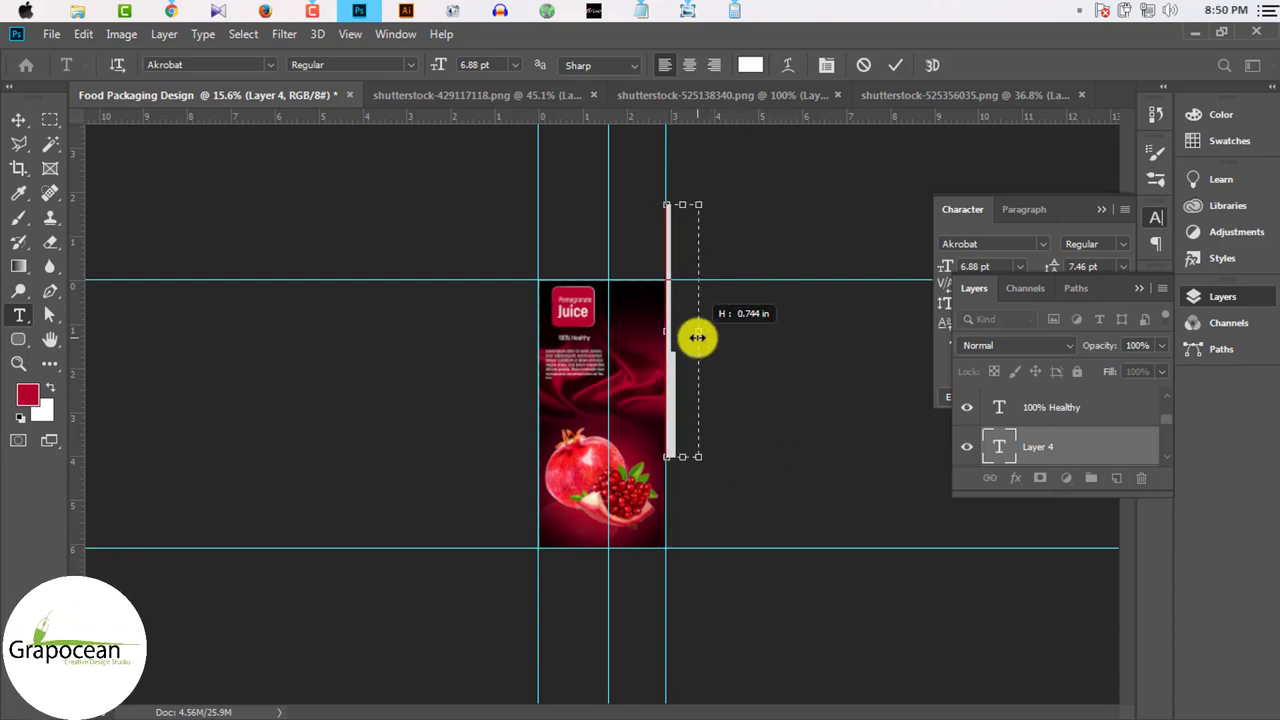
{"action": "left_click_drag", "start_coordinate": [666, 338], "coordinate": [625, 349]}
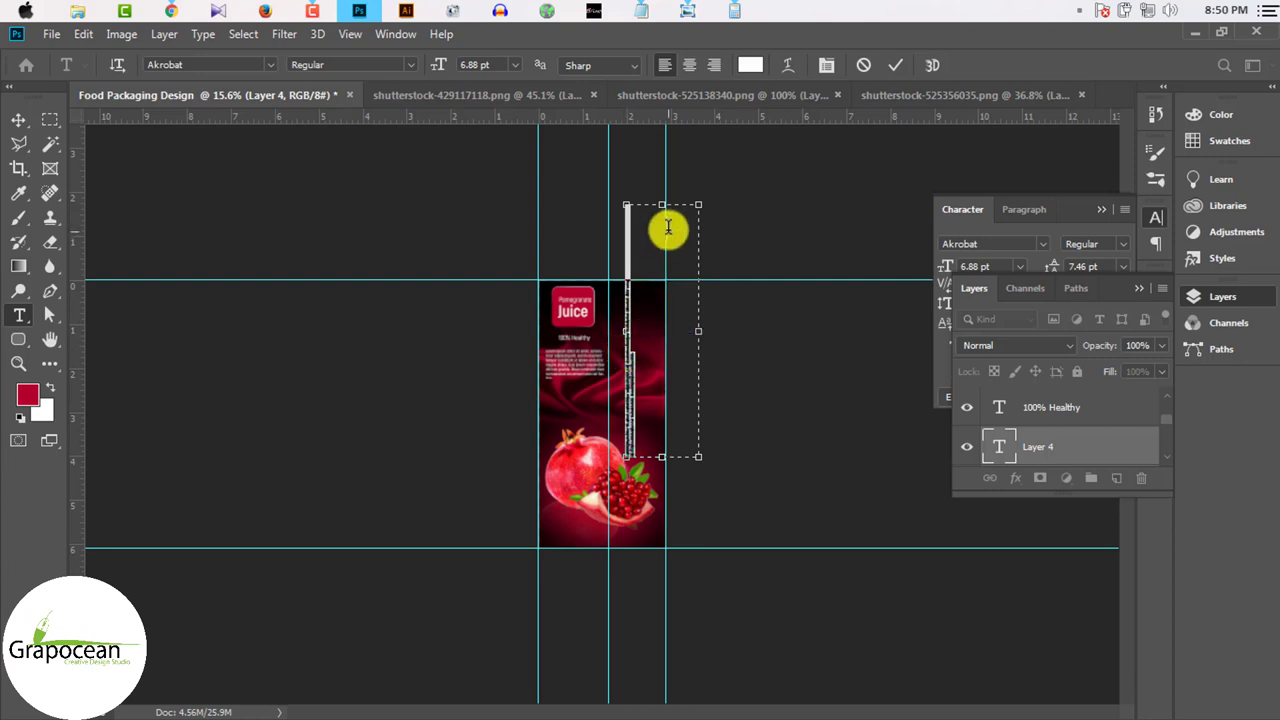
{"action": "left_click_drag", "start_coordinate": [648, 293], "coordinate": [648, 305]}
{"action": "key", "text": "ctrl+plus"}
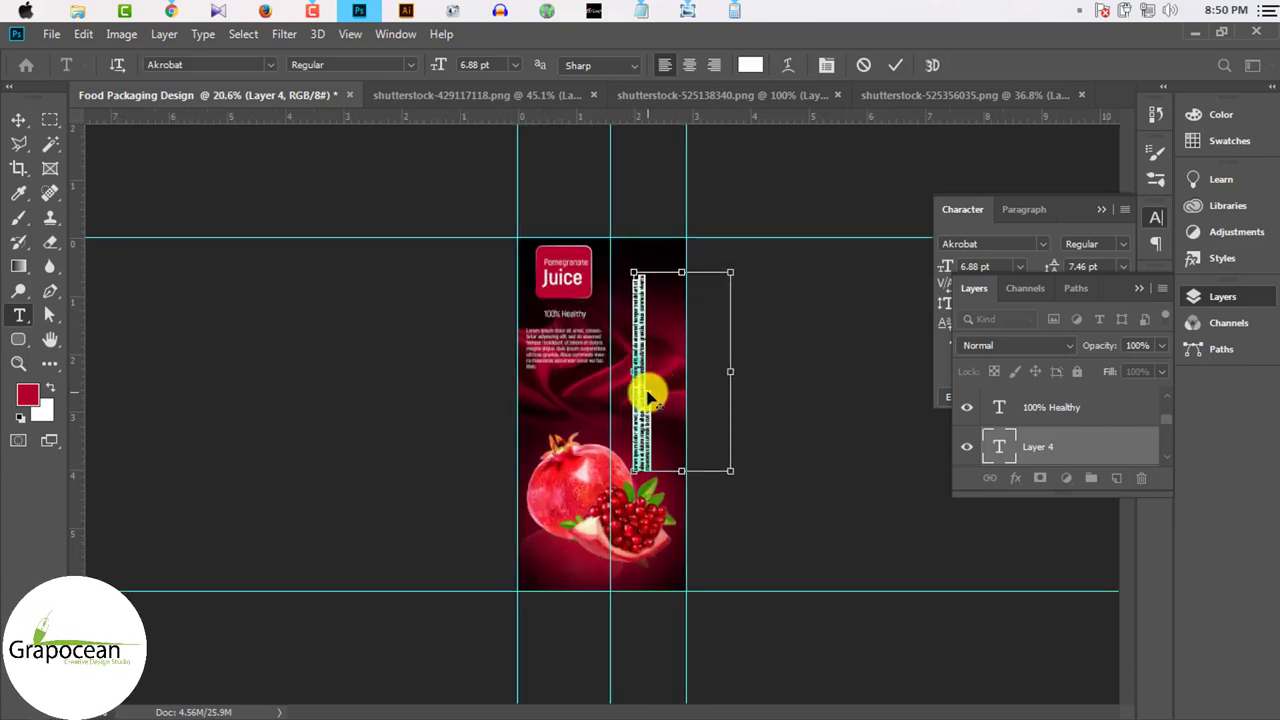
{"action": "left_click_drag", "start_coordinate": [734, 232], "coordinate": [736, 241]}
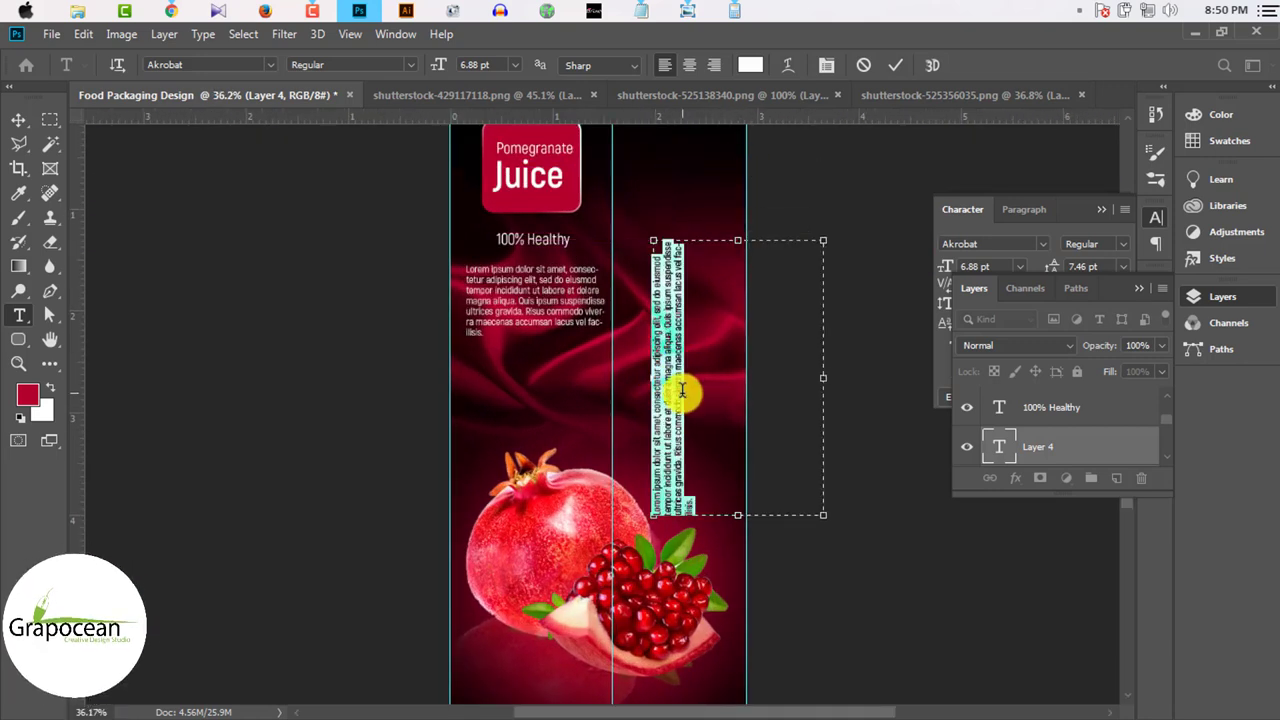
Step: Rotate the text block 180° and place it down the label's right panel
{"action": "left_click", "coordinate": [18, 122]}
{"action": "mouse_move", "coordinate": [685, 447]}
{"action": "left_mouse_down"}
{"action": "mouse_move", "coordinate": [645, 335]}
{"action": "mouse_move", "coordinate": [680, 309]}
{"action": "left_mouse_up"}
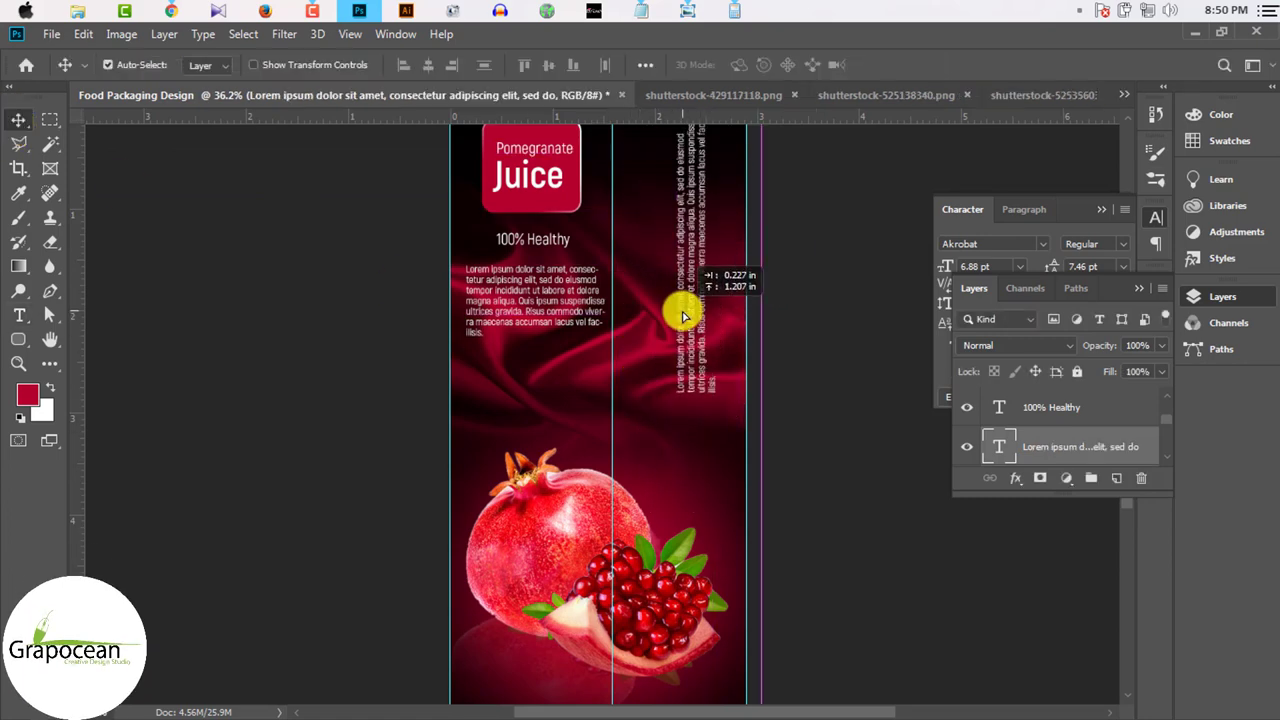
{"action": "scroll", "coordinate": [700, 340], "scroll_direction": "down", "scroll_amount": 3}
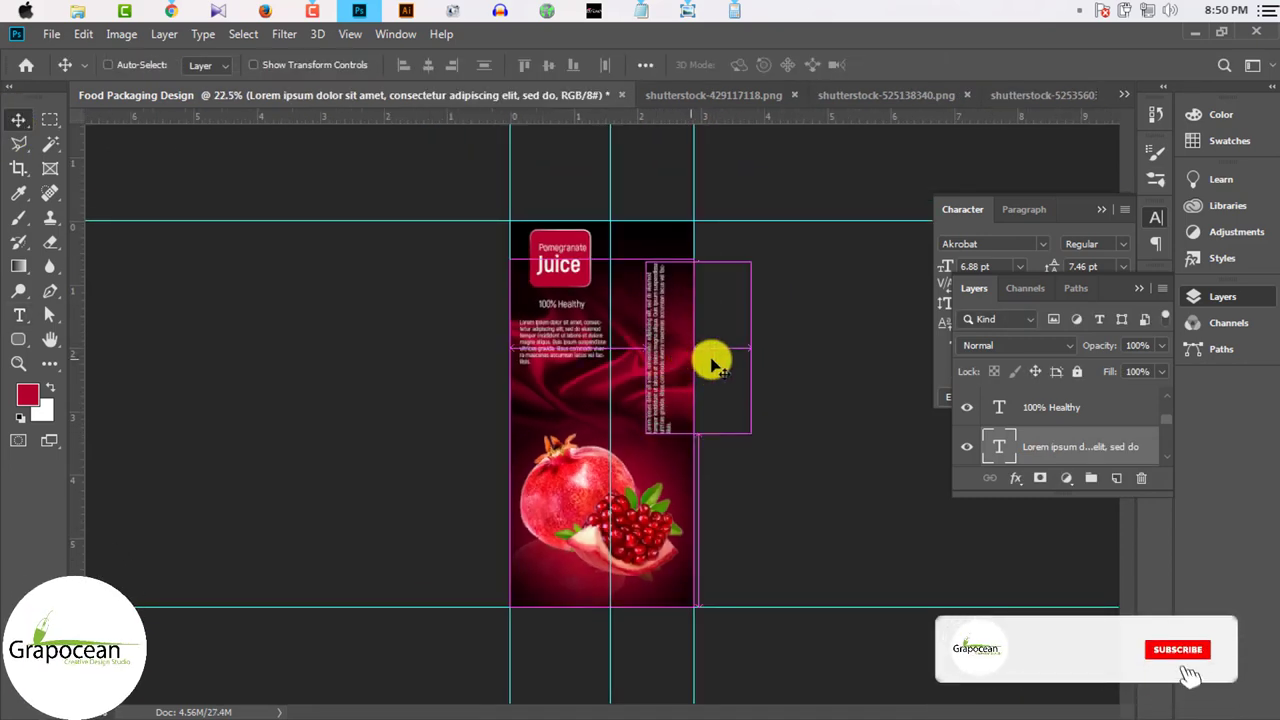
{"action": "key", "text": "ctrl+t"}
{"action": "mouse_move", "coordinate": [771, 251]}
{"action": "left_mouse_down"}
{"action": "mouse_move", "coordinate": [617, 420]}
{"action": "mouse_move", "coordinate": [626, 434]}
{"action": "left_mouse_up"}
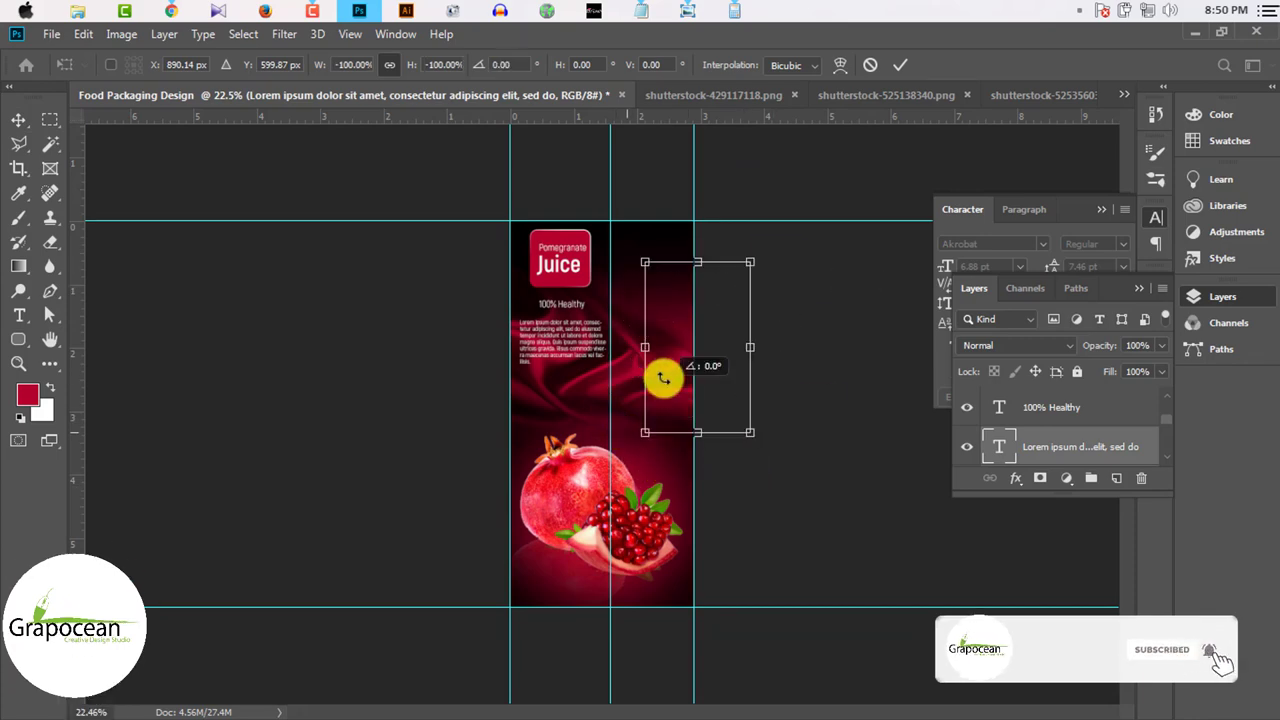
{"action": "left_click_drag", "start_coordinate": [663, 371], "coordinate": [603, 373]}
{"action": "scroll", "coordinate": [697, 286], "scroll_direction": "up", "scroll_amount": 2}
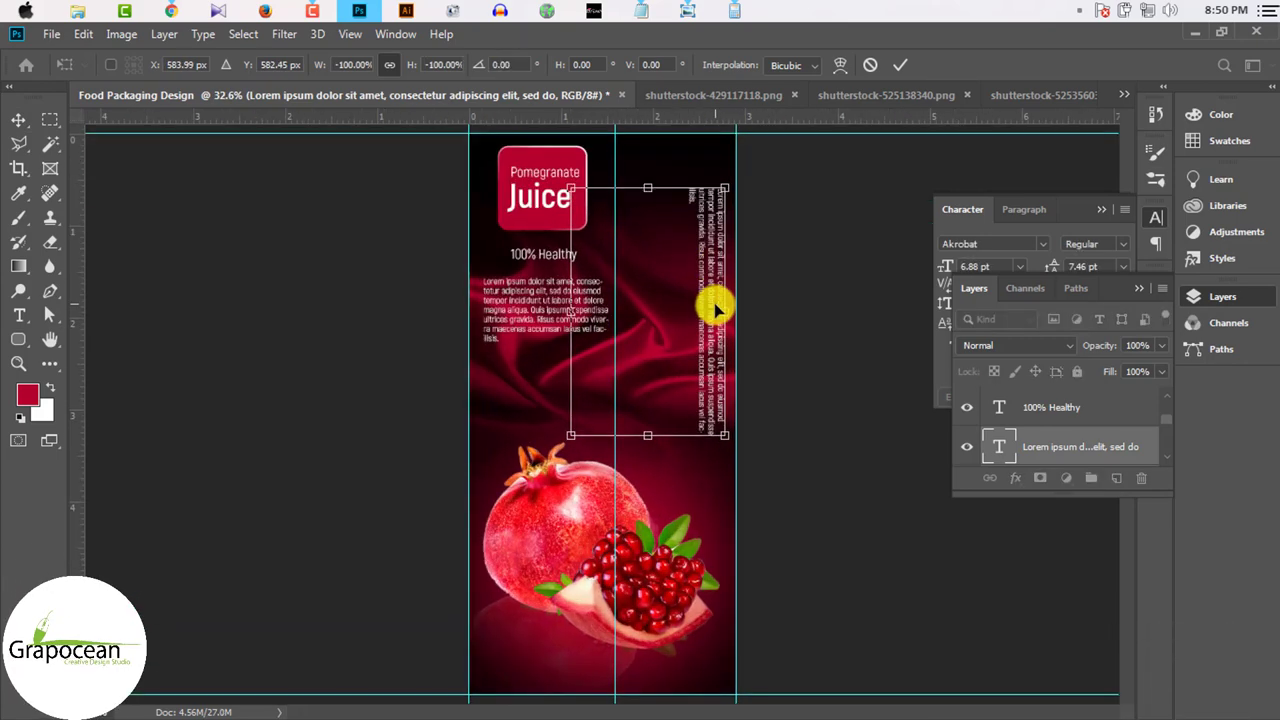
{"action": "left_click_drag", "start_coordinate": [714, 303], "coordinate": [712, 264]}
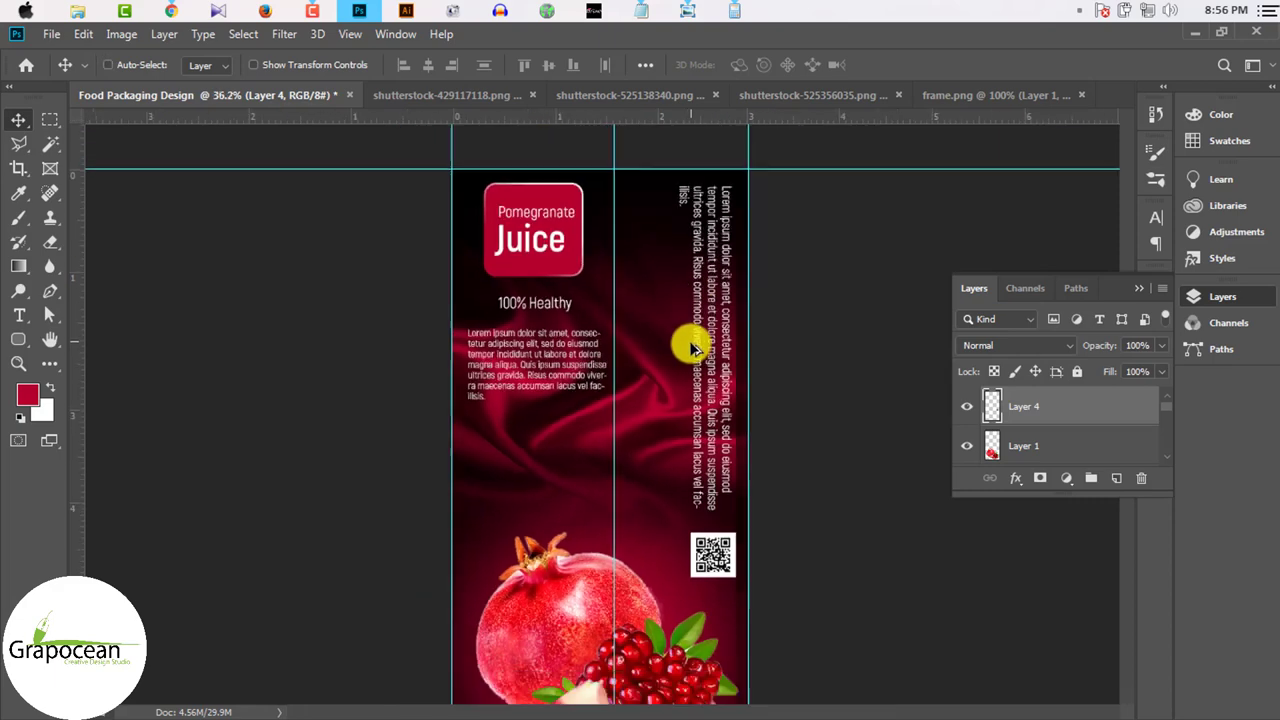
Step: Draw a tall 194 × 430 px rounded rectangle in the right panel above the QR code
{"action": "right_click", "coordinate": [18, 340]}
{"action": "left_click", "coordinate": [86, 348]}
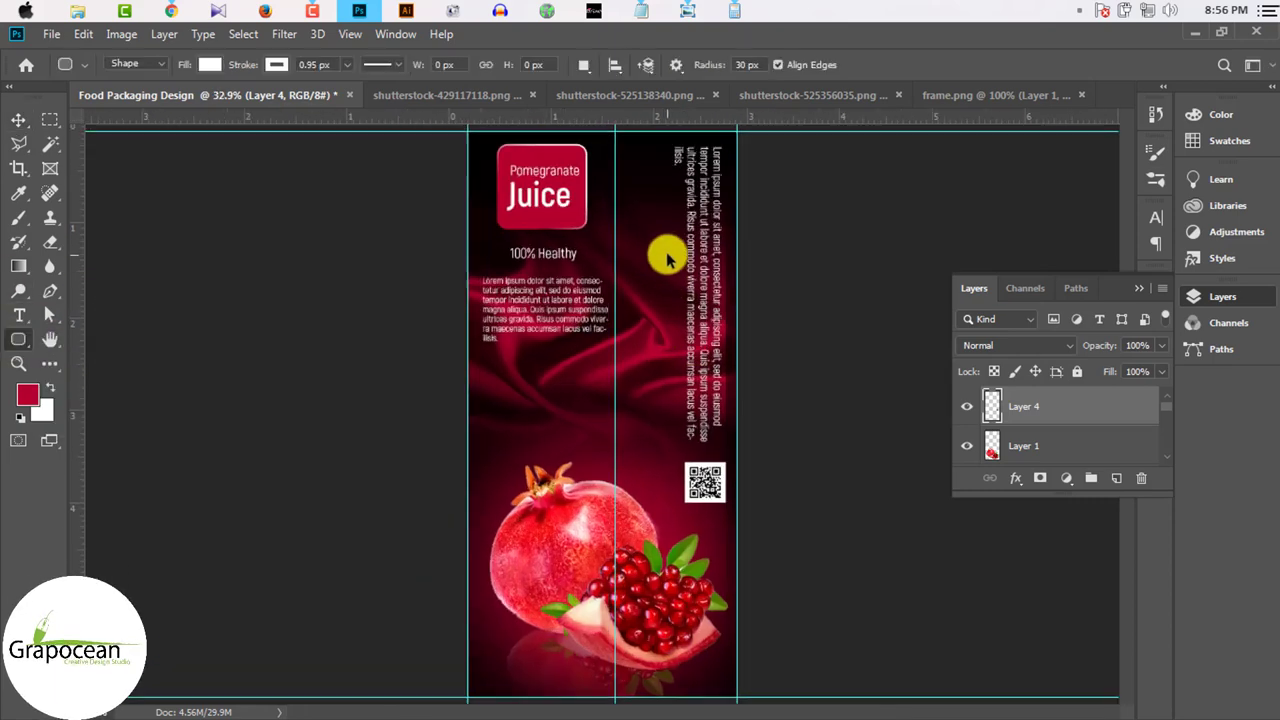
{"action": "scroll", "coordinate": [650, 252], "scroll_direction": "up", "scroll_amount": 2}
{"action": "mouse_move", "coordinate": [688, 343]}
{"action": "left_mouse_down"}
{"action": "mouse_move", "coordinate": [680, 371]}
{"action": "mouse_move", "coordinate": [678, 256]}
{"action": "mouse_move", "coordinate": [706, 295]}
{"action": "mouse_move", "coordinate": [666, 423]}
{"action": "left_mouse_up"}
{"action": "left_click", "coordinate": [14, 122]}
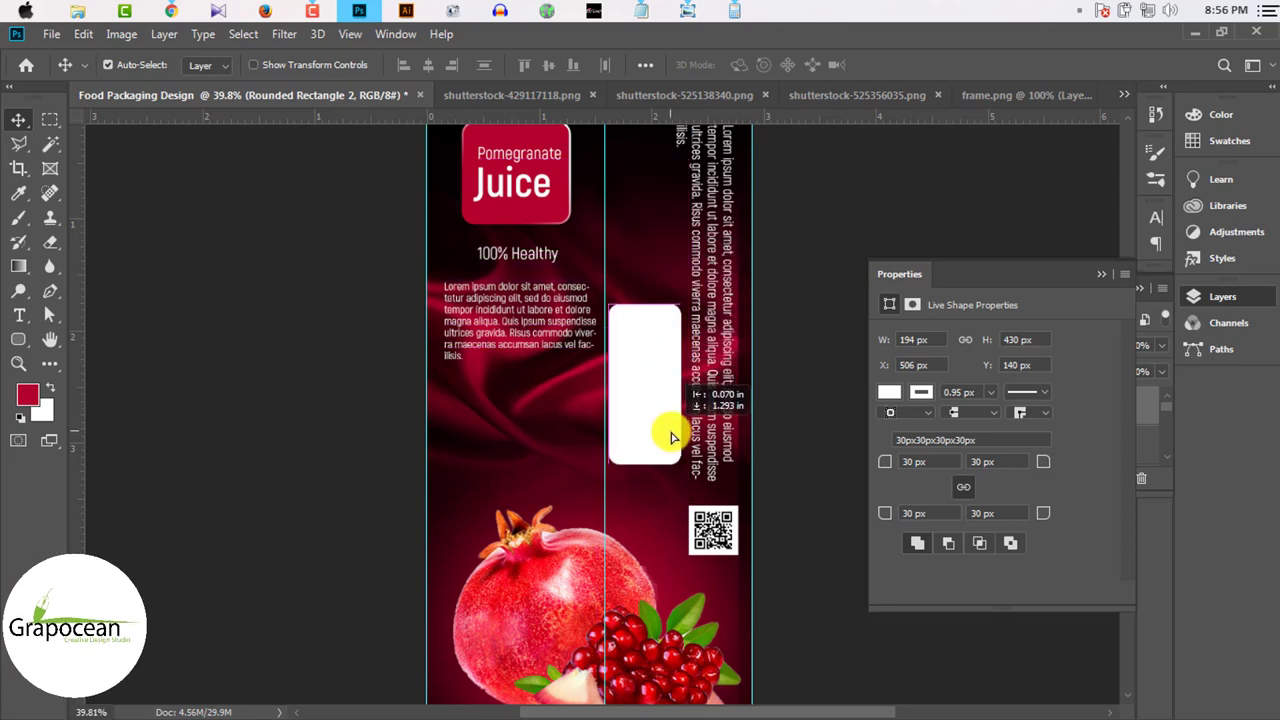
{"action": "scroll", "coordinate": [664, 426], "scroll_direction": "up", "scroll_amount": 2}
{"action": "scroll", "coordinate": [662, 426], "scroll_direction": "up", "scroll_amount": 1}
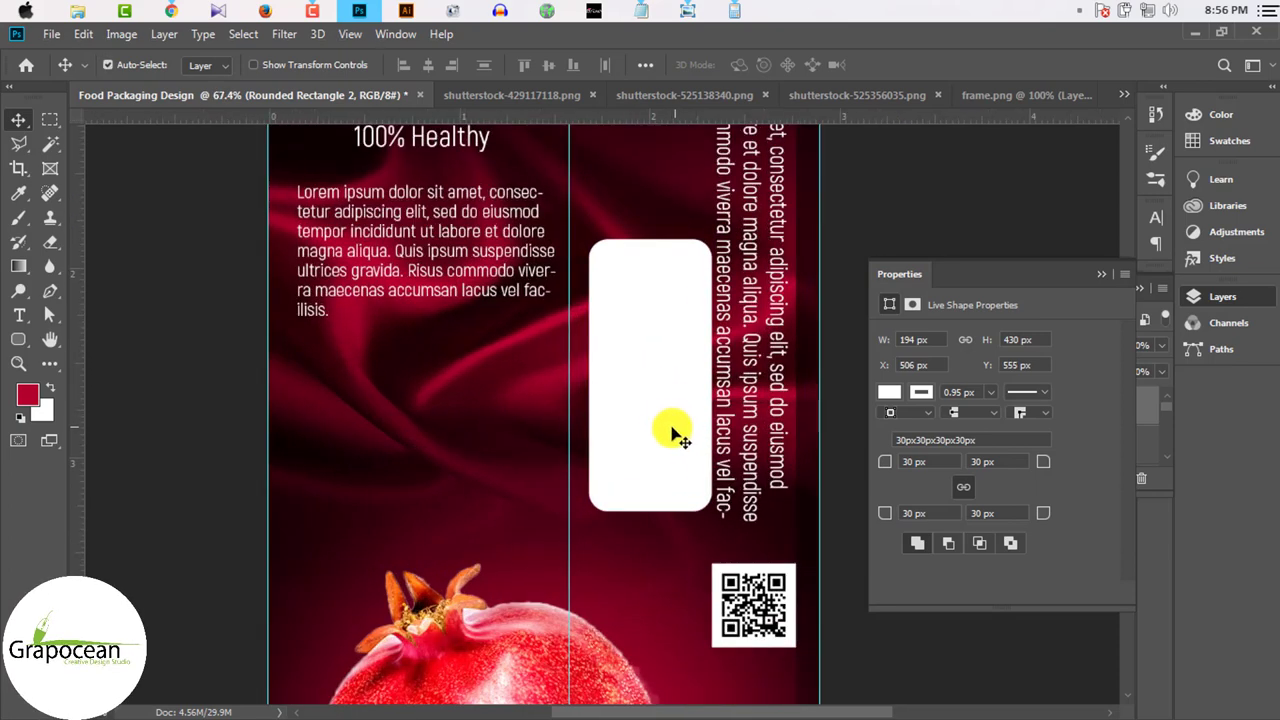
{"action": "mouse_move", "coordinate": [674, 434]}
{"action": "left_mouse_down"}
{"action": "mouse_move", "coordinate": [666, 509]}
{"action": "mouse_move", "coordinate": [677, 436]}
{"action": "mouse_move", "coordinate": [663, 426]}
{"action": "left_mouse_up"}
{"action": "scroll", "coordinate": [663, 437], "scroll_direction": "up", "scroll_amount": 2}
{"action": "scroll", "coordinate": [663, 426], "scroll_direction": "down", "scroll_amount": 3}
{"action": "scroll", "coordinate": [668, 395], "scroll_direction": "down", "scroll_amount": 1}
{"action": "scroll", "coordinate": [690, 390], "scroll_direction": "down", "scroll_amount": 1}
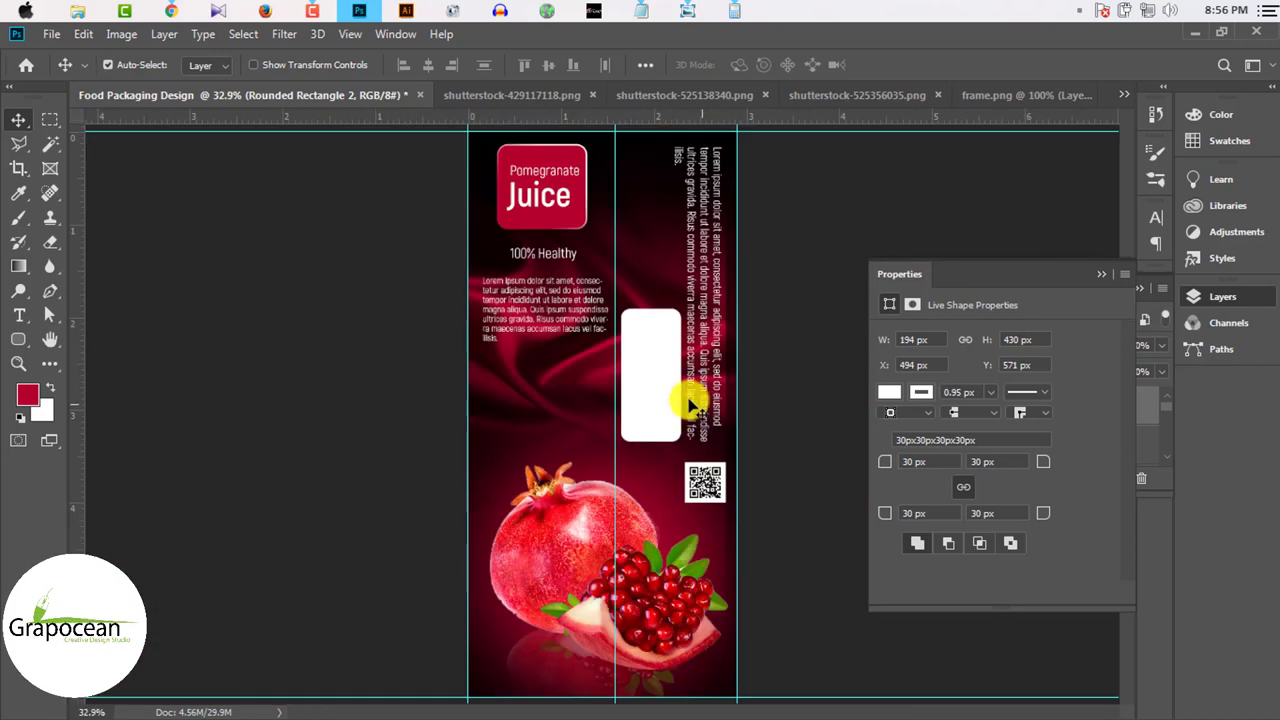
{"action": "scroll", "coordinate": [668, 362], "scroll_direction": "up", "scroll_amount": 1}
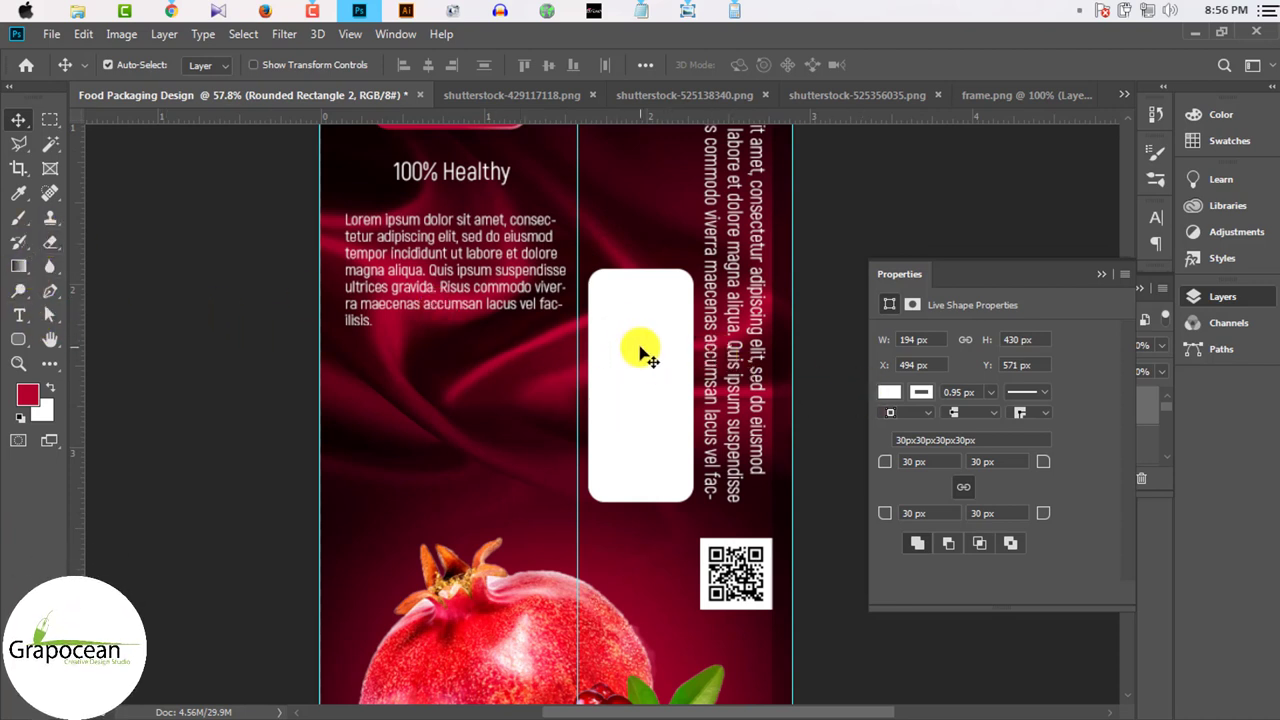
Step: Give the box a 15 px corner radius, no fill, and a dashed white outline
{"action": "left_click_drag", "start_coordinate": [880, 463], "coordinate": [872, 462]}
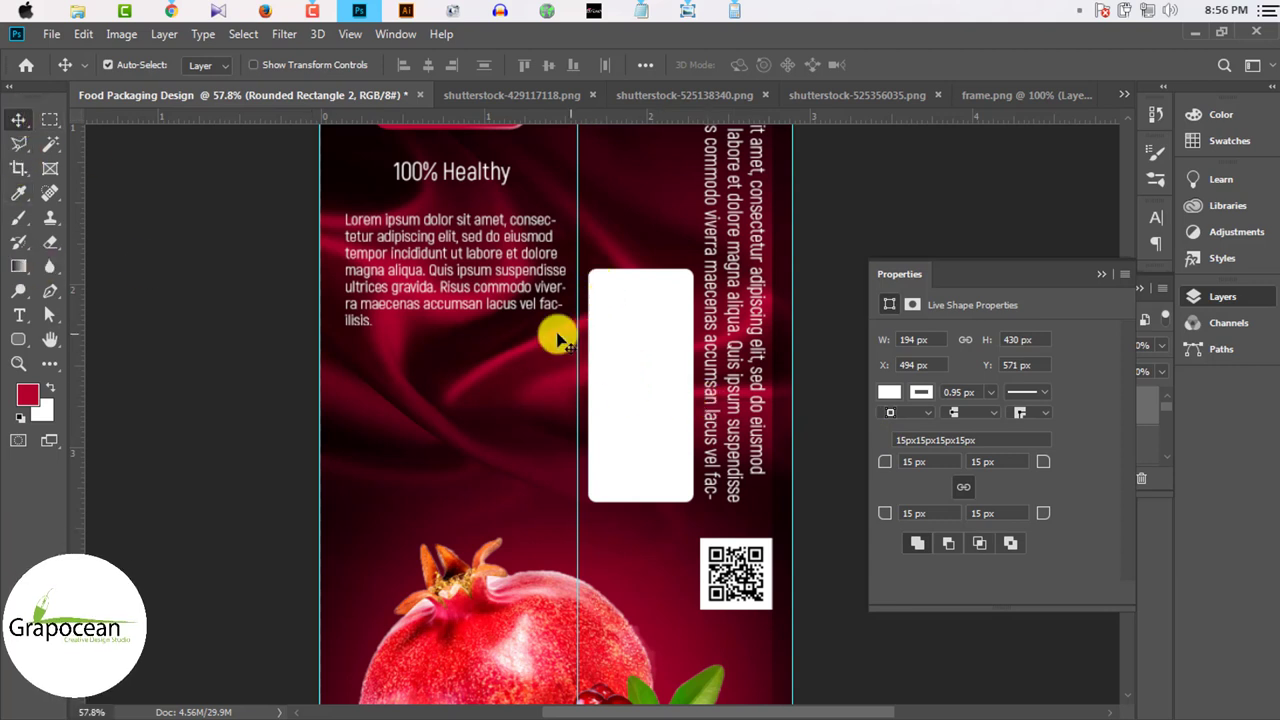
{"action": "left_click", "coordinate": [889, 394]}
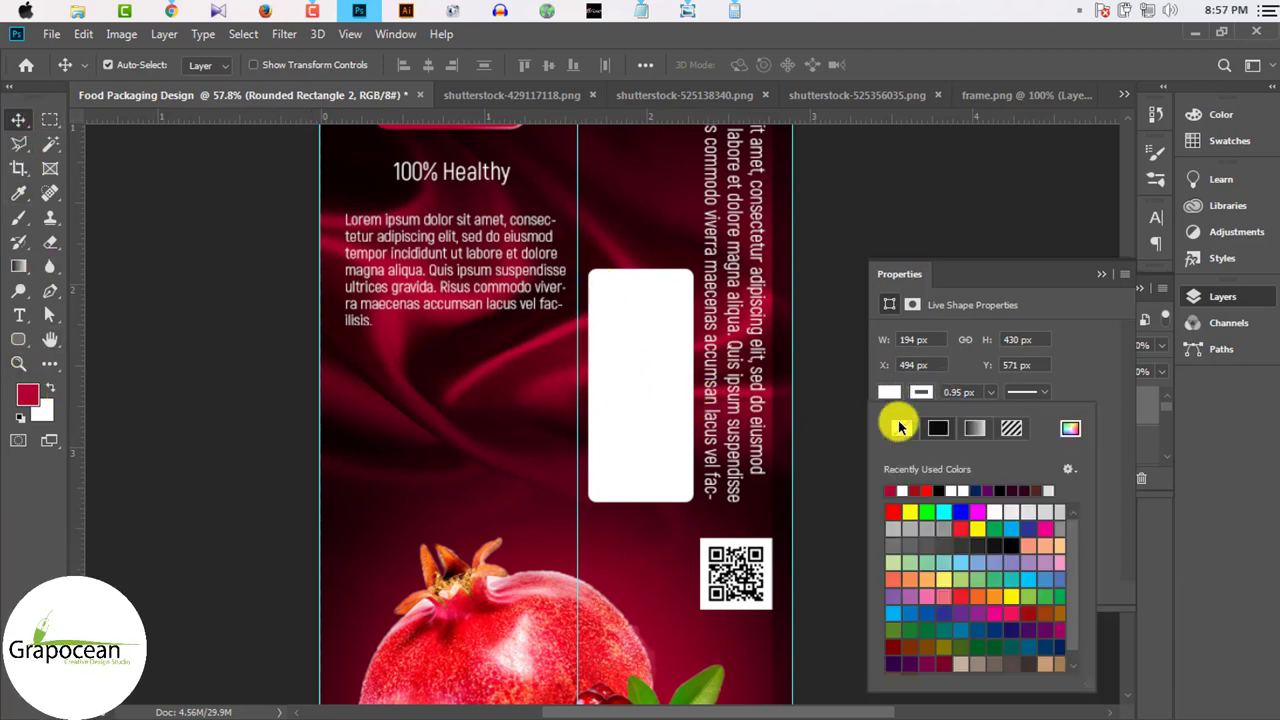
{"action": "left_click", "coordinate": [901, 428]}
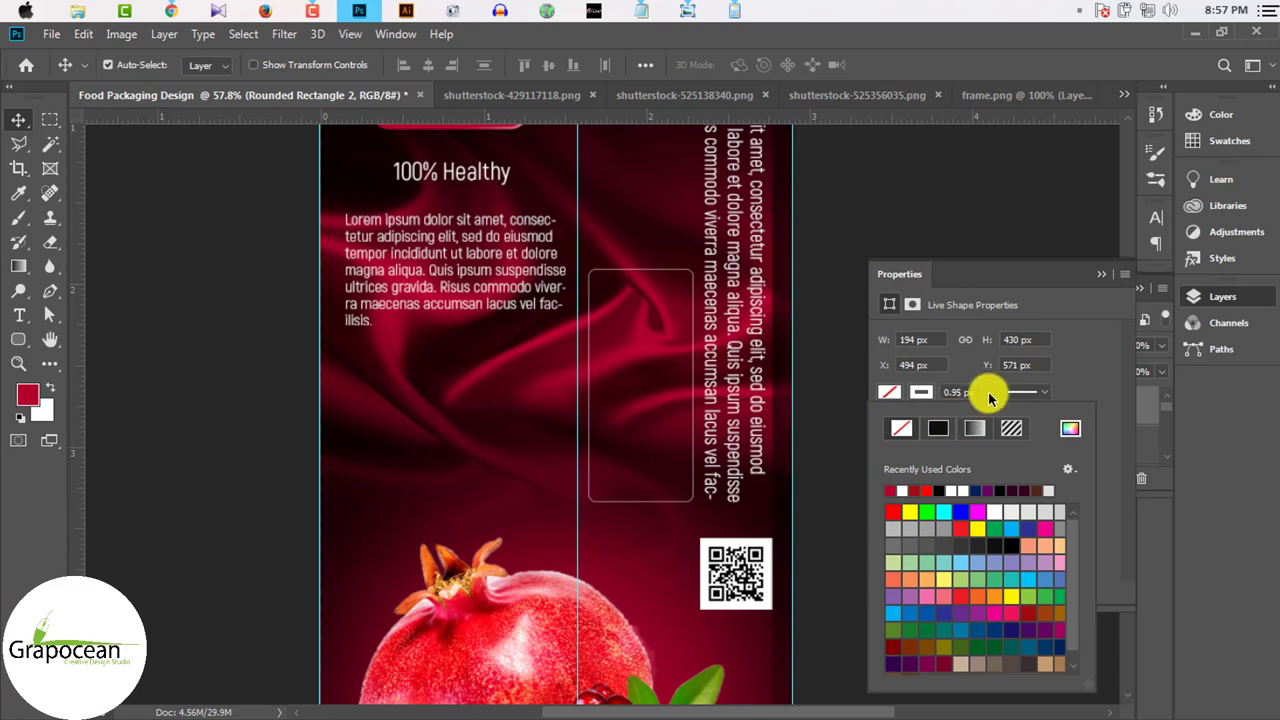
{"action": "left_click", "coordinate": [990, 396]}
{"action": "left_click", "coordinate": [1035, 393]}
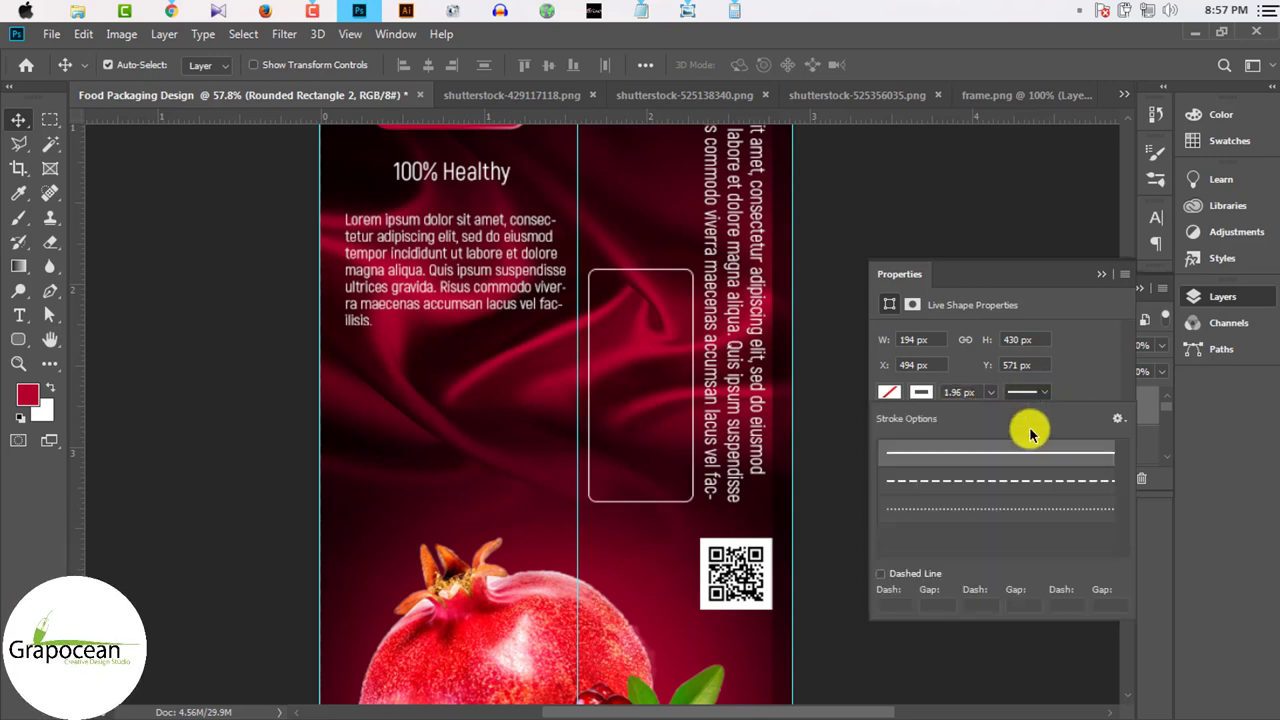
{"action": "left_click", "coordinate": [1001, 479]}
{"action": "left_click", "coordinate": [1105, 284]}
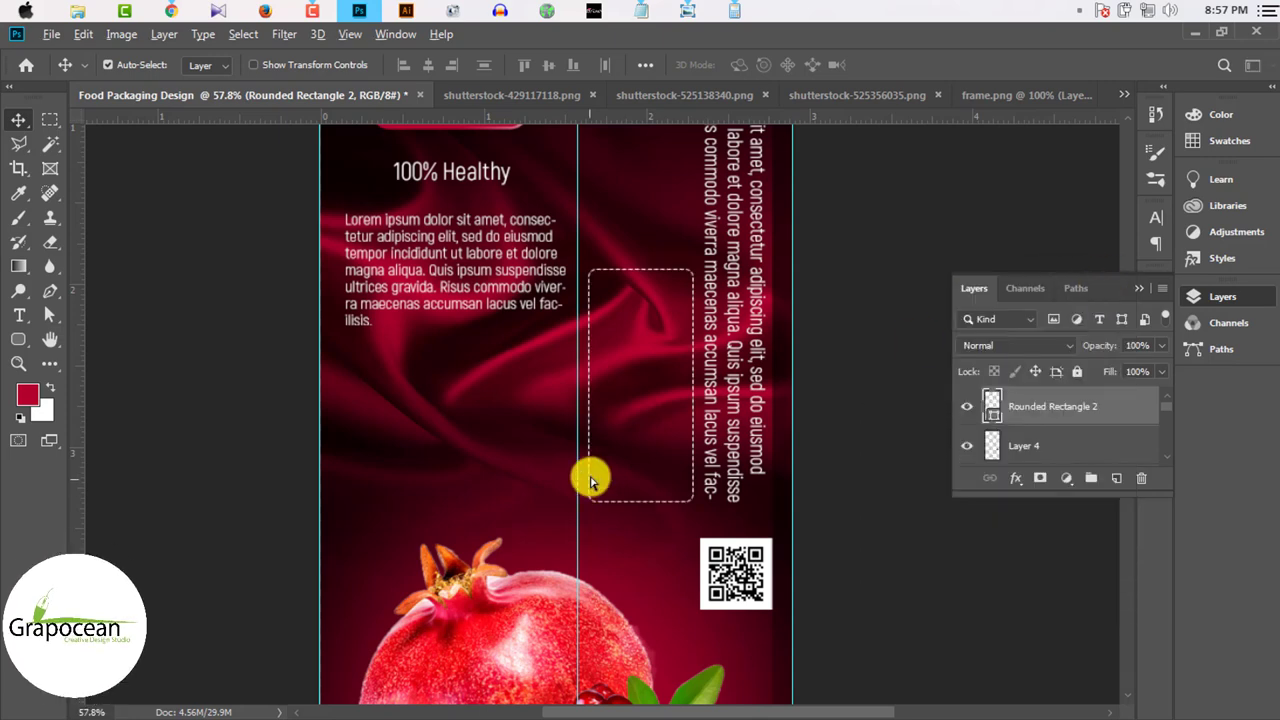
Step: Select the Line Tool from the shape tool flyout
{"action": "scroll", "coordinate": [530, 475], "scroll_direction": "up", "scroll_amount": 2}
{"action": "left_click", "coordinate": [22, 316]}
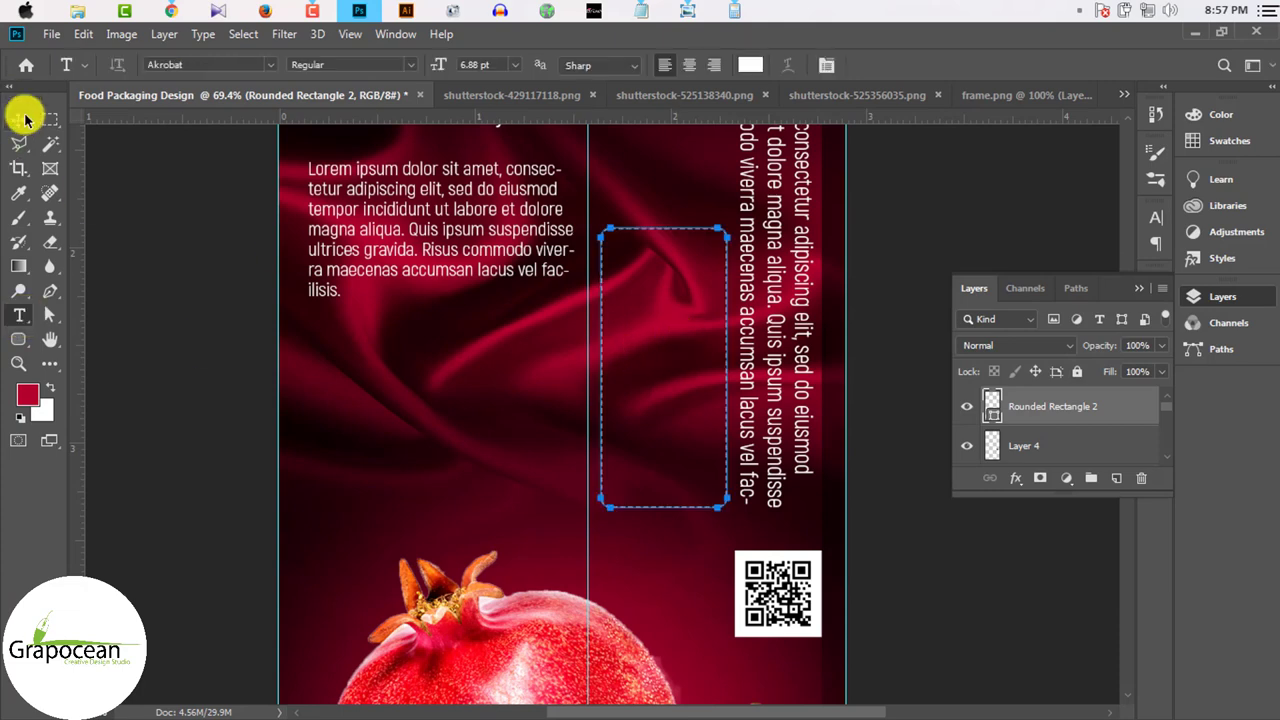
{"action": "scroll", "coordinate": [600, 266], "scroll_direction": "up", "scroll_amount": 1}
{"action": "left_click", "coordinate": [18, 339]}
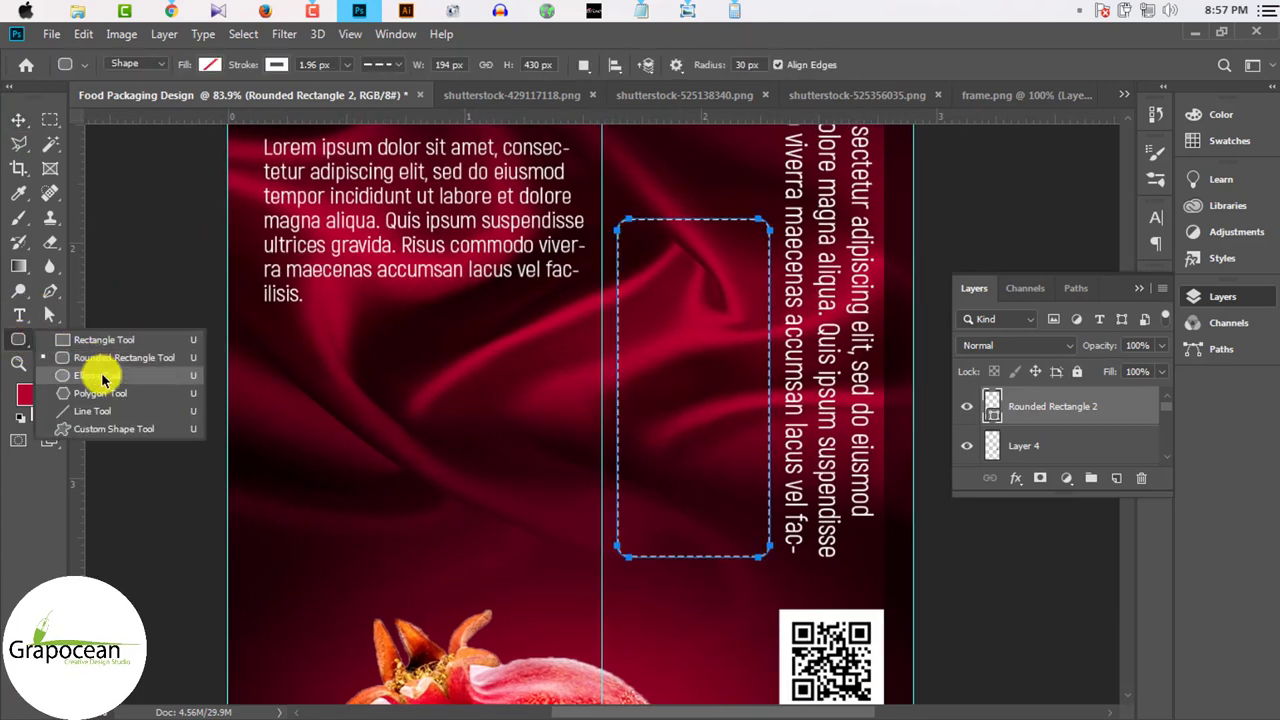
{"action": "left_click", "coordinate": [92, 411]}
Step: On a new layer, draw a vertical divider and the first 1 px row lines across the box
{"action": "left_click", "coordinate": [1116, 478]}
{"action": "scroll", "coordinate": [644, 316], "scroll_direction": "up", "scroll_amount": 1}
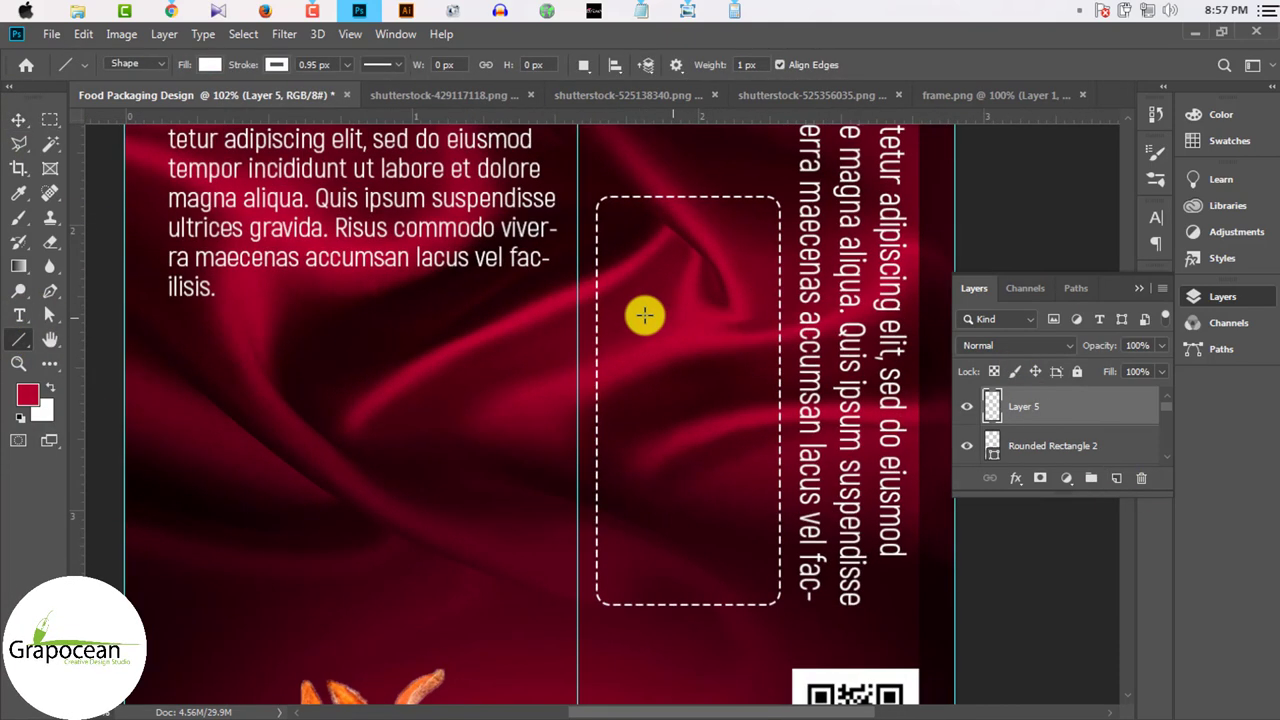
{"action": "left_click_drag", "start_coordinate": [778, 260], "coordinate": [779, 258]}
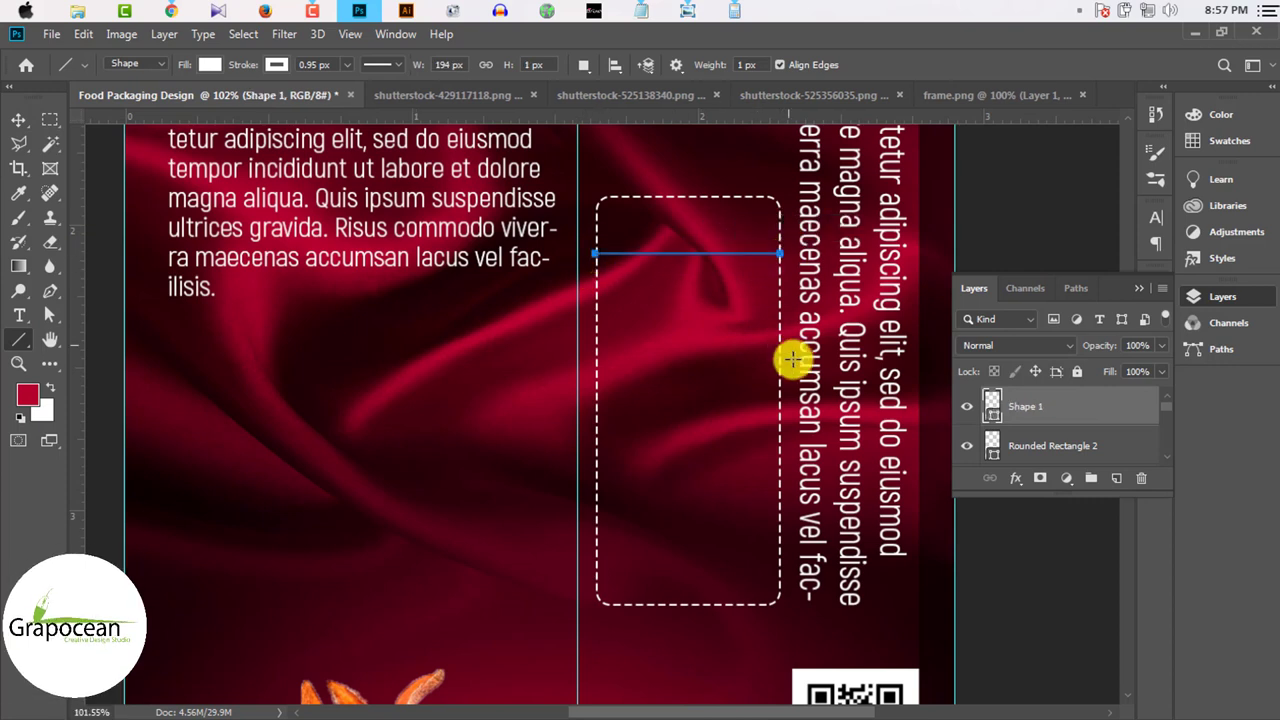
{"action": "left_click_drag", "start_coordinate": [690, 253], "coordinate": [688, 605]}
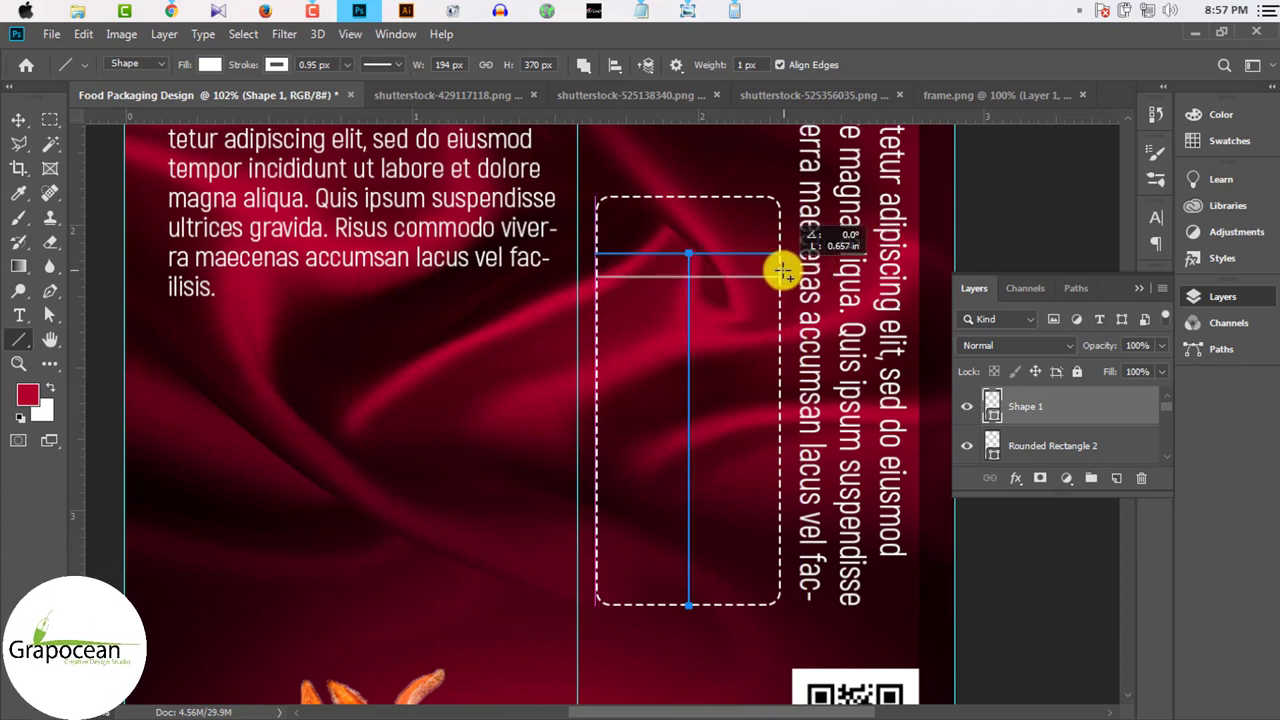
{"action": "left_click_drag", "start_coordinate": [812, 268], "coordinate": [780, 275]}
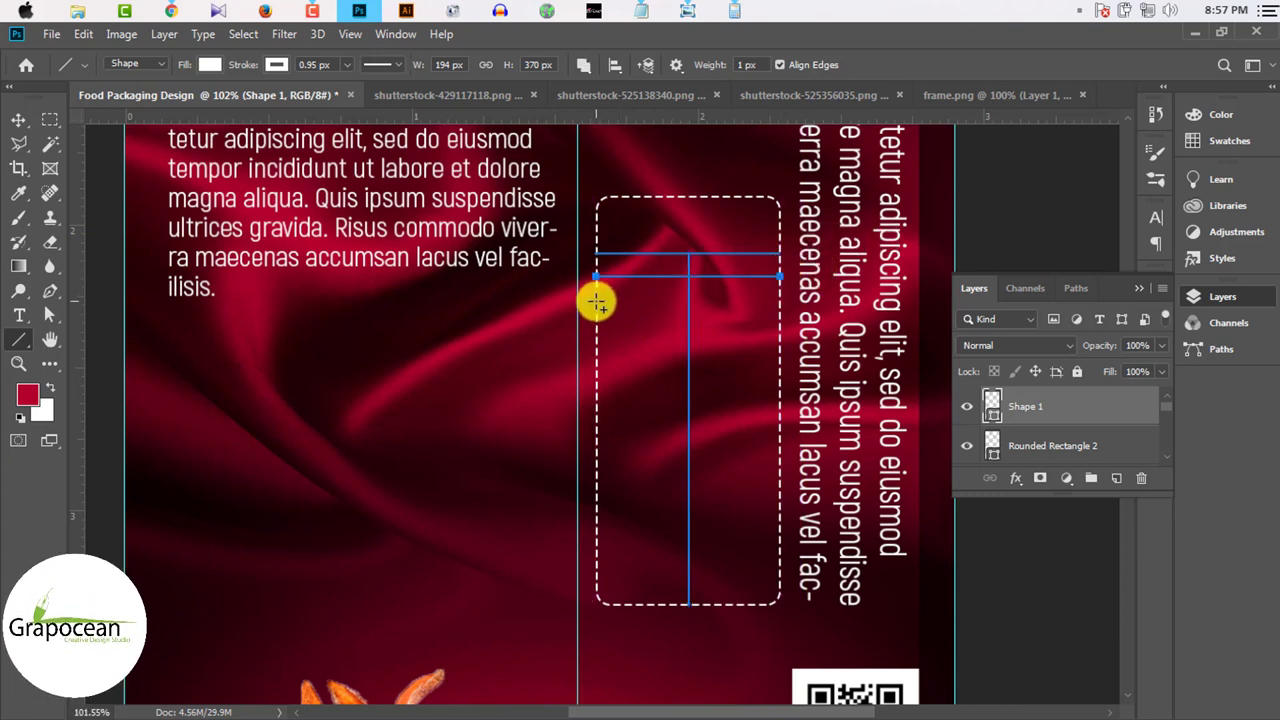
{"action": "left_click_drag", "start_coordinate": [596, 299], "coordinate": [780, 300]}
Step: Draw the remaining evenly spaced white horizontal row lines down to the box bottom
{"action": "left_click_drag", "start_coordinate": [596, 325], "coordinate": [779, 325]}
{"action": "left_click_drag", "start_coordinate": [597, 348], "coordinate": [781, 350]}
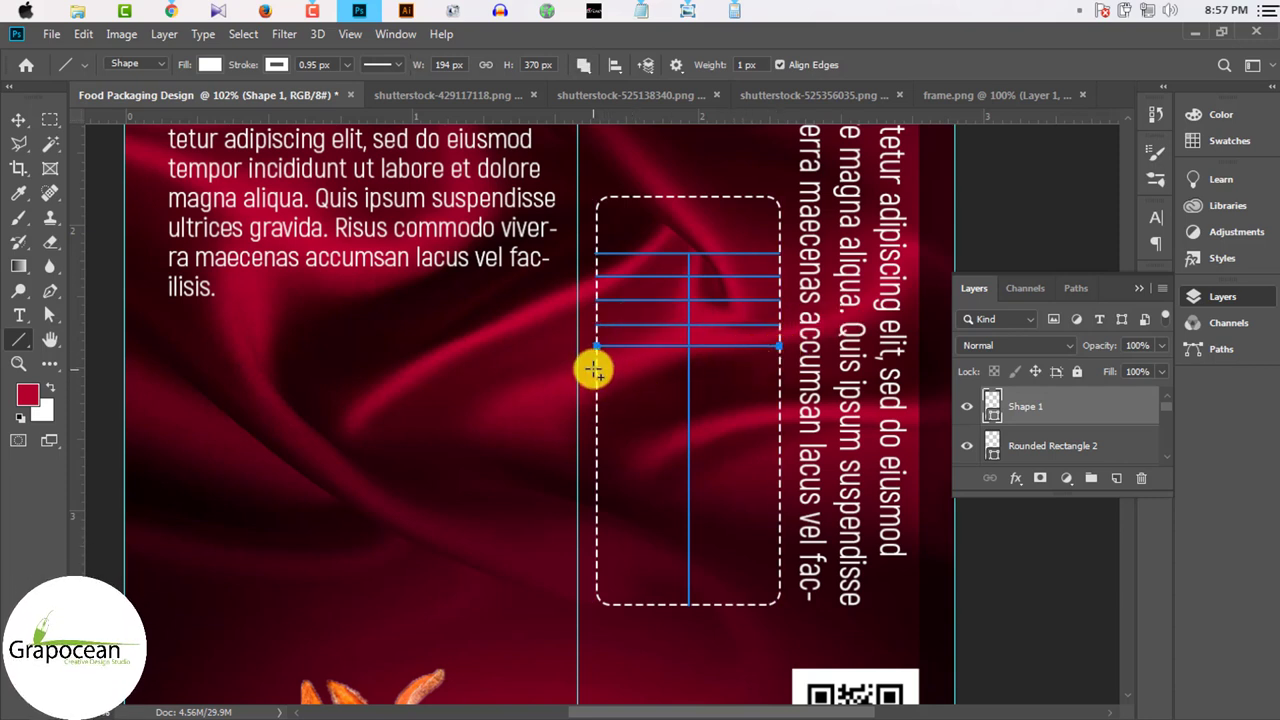
{"action": "left_click_drag", "start_coordinate": [595, 371], "coordinate": [779, 372]}
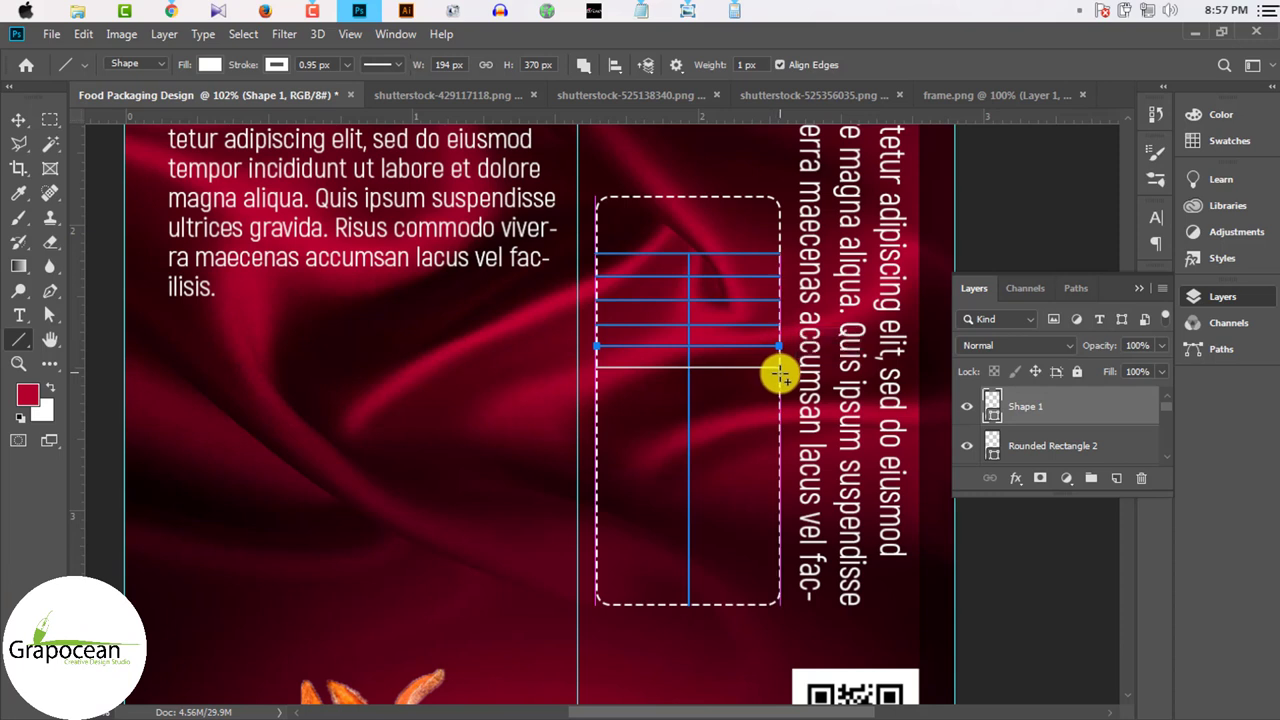
{"action": "mouse_move", "coordinate": [595, 391]}
{"action": "left_mouse_down"}
{"action": "mouse_move", "coordinate": [790, 396]}
{"action": "mouse_move", "coordinate": [781, 390]}
{"action": "left_mouse_up"}
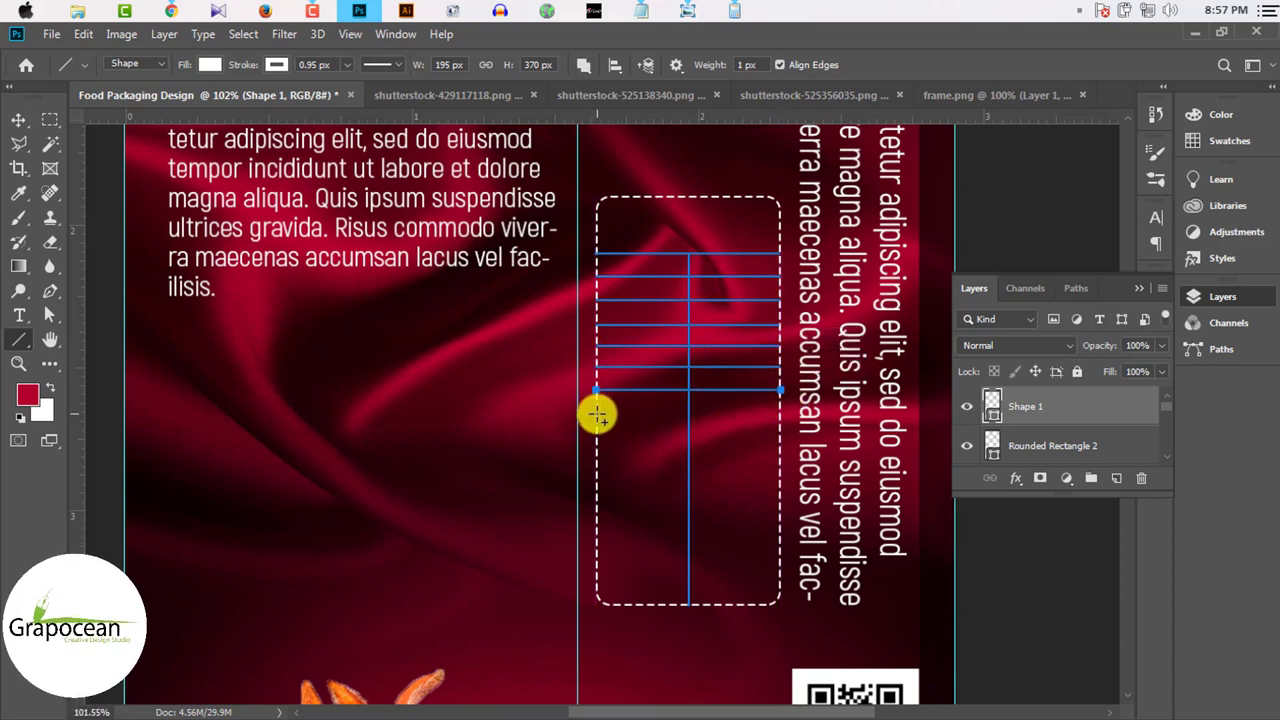
{"action": "left_click_drag", "start_coordinate": [593, 414], "coordinate": [781, 412]}
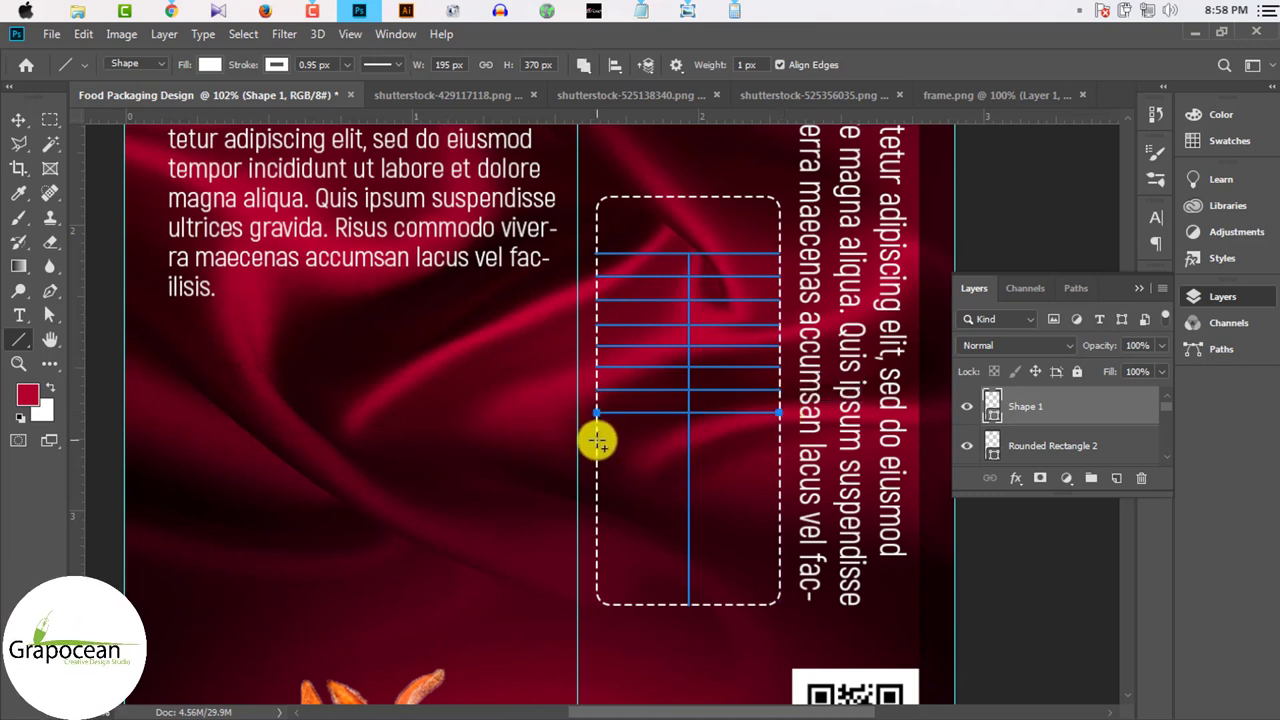
{"action": "left_click_drag", "start_coordinate": [762, 444], "coordinate": [784, 444]}
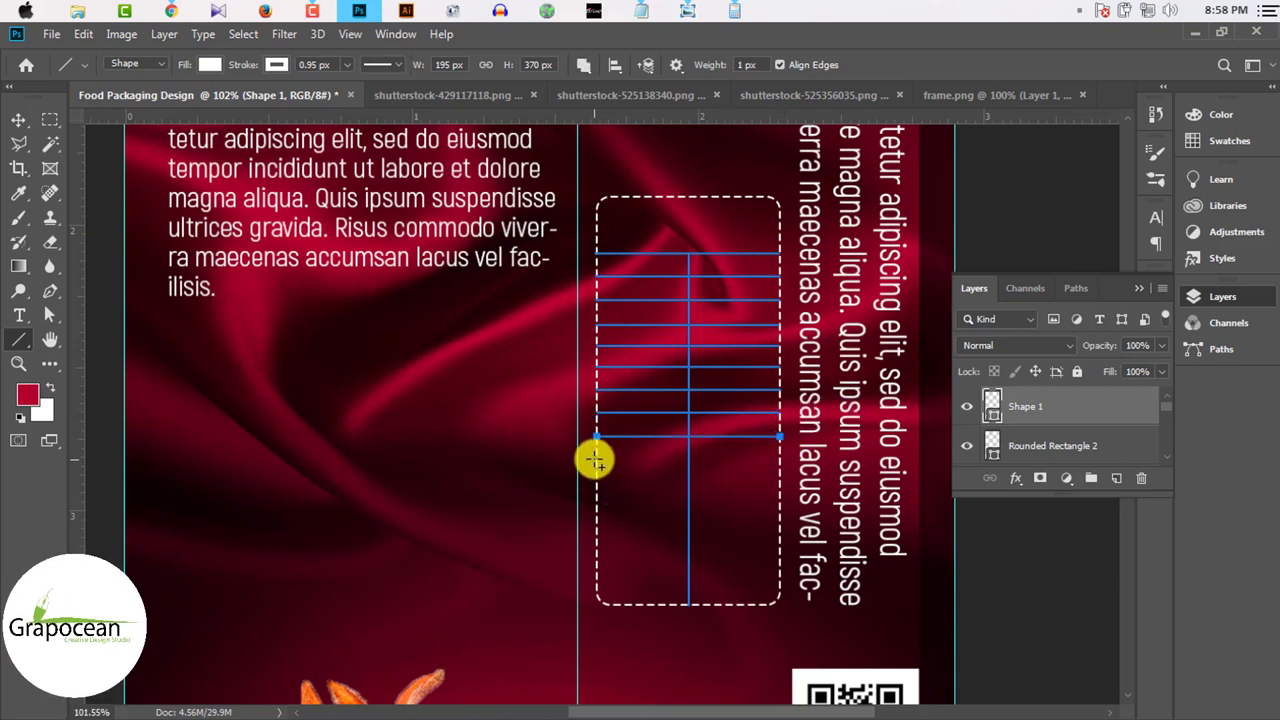
{"action": "left_click_drag", "start_coordinate": [596, 459], "coordinate": [781, 466]}
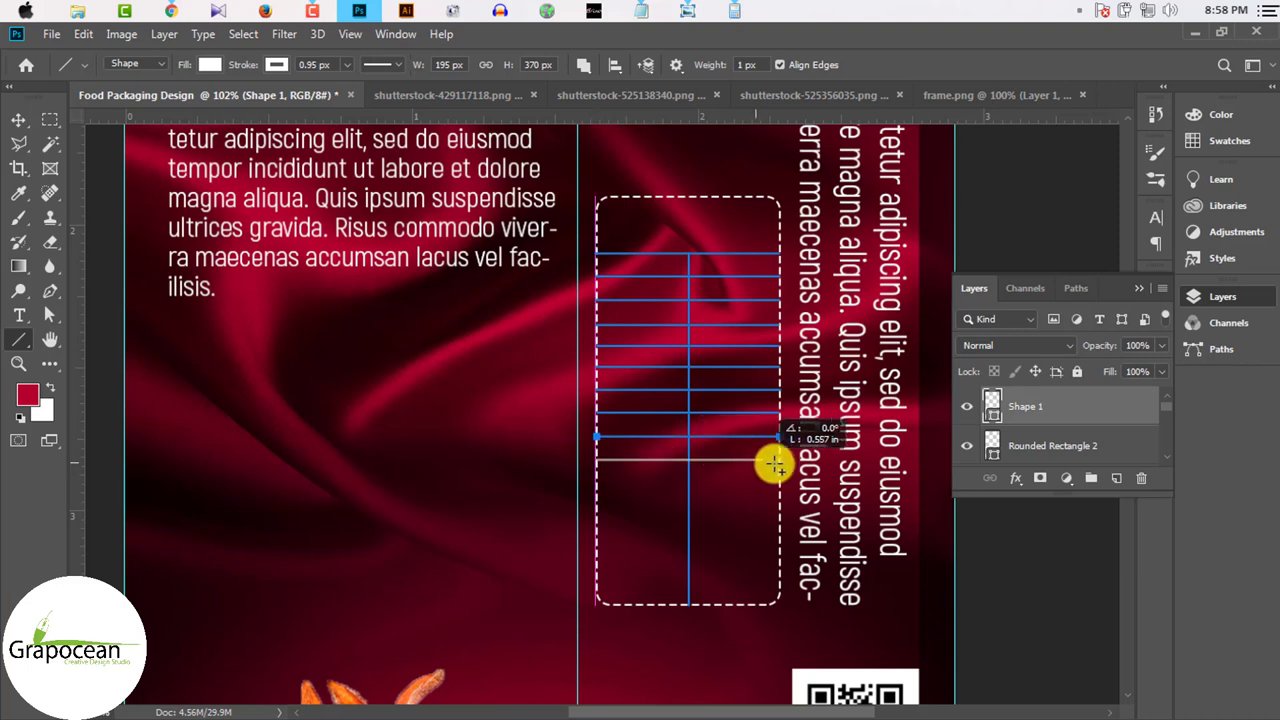
{"action": "mouse_move", "coordinate": [596, 485]}
{"action": "left_mouse_down"}
{"action": "mouse_move", "coordinate": [778, 487]}
{"action": "mouse_move", "coordinate": [779, 530]}
{"action": "left_mouse_up"}
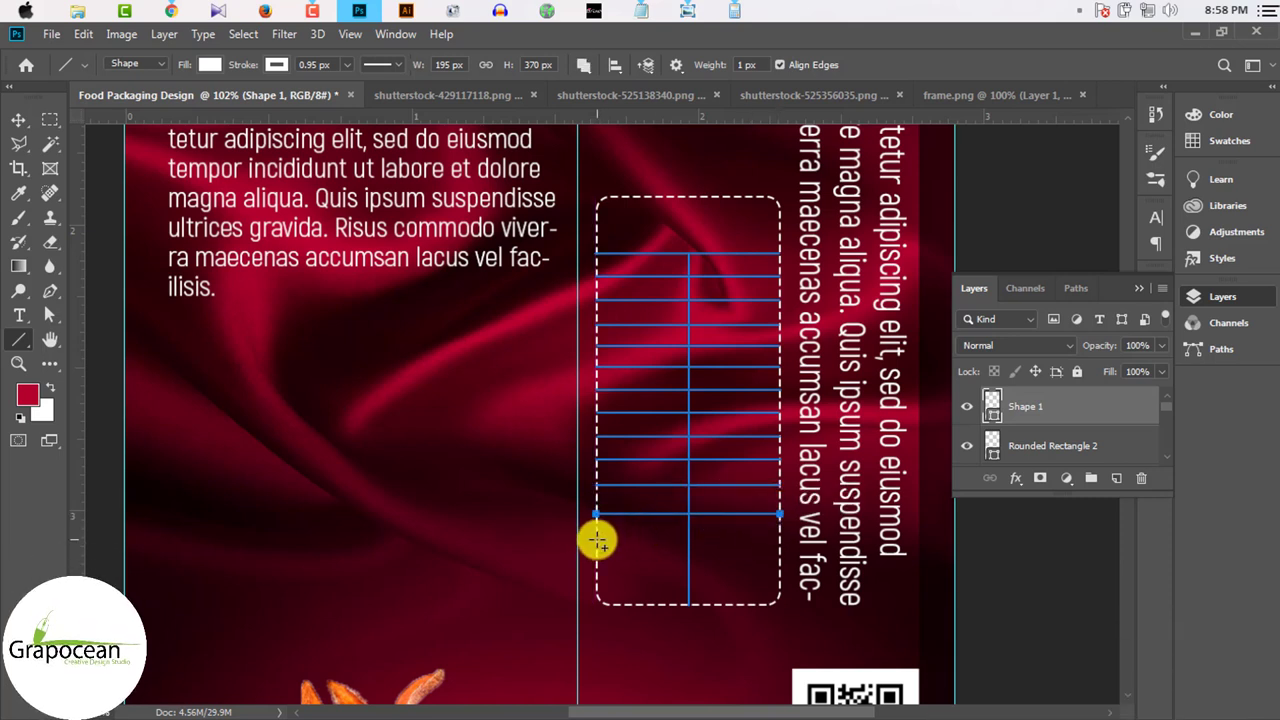
{"action": "left_click_drag", "start_coordinate": [760, 541], "coordinate": [779, 541]}
{"action": "scroll", "coordinate": [669, 486], "scroll_direction": "down", "scroll_amount": 3}
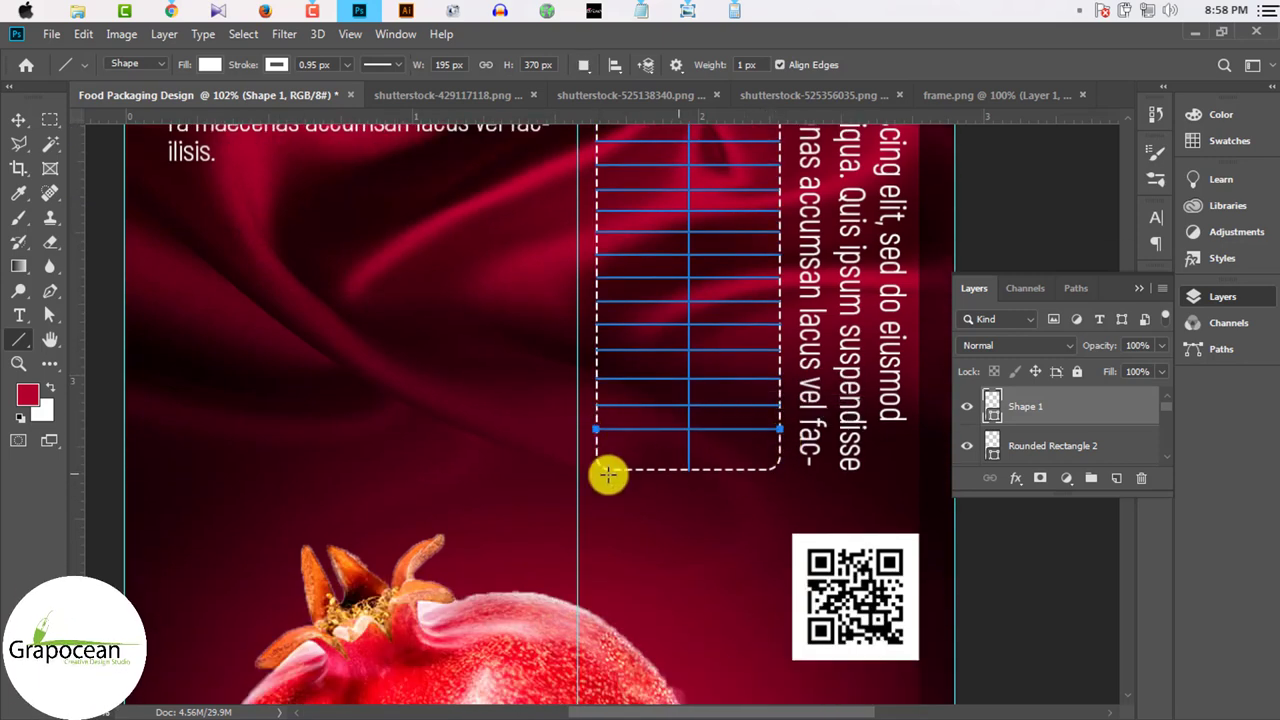
{"action": "left_click_drag", "start_coordinate": [595, 455], "coordinate": [731, 469]}
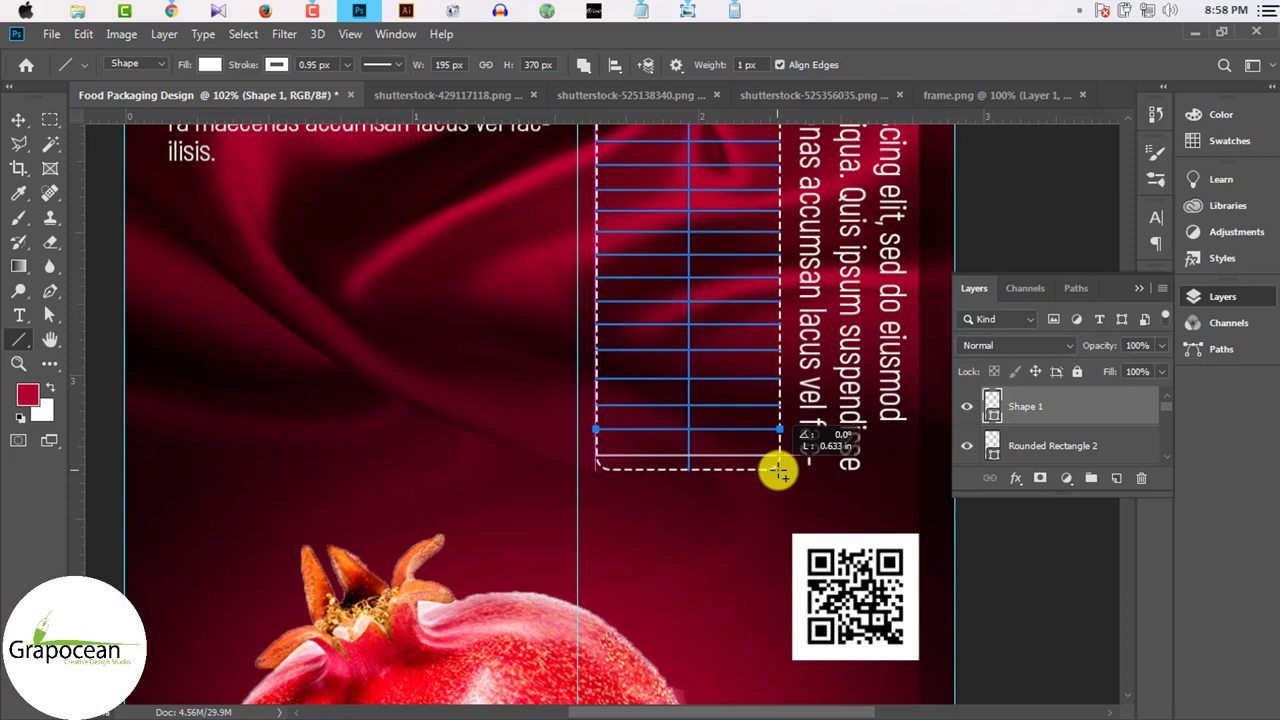
{"action": "scroll", "coordinate": [780, 476], "scroll_direction": "down", "scroll_amount": 2}
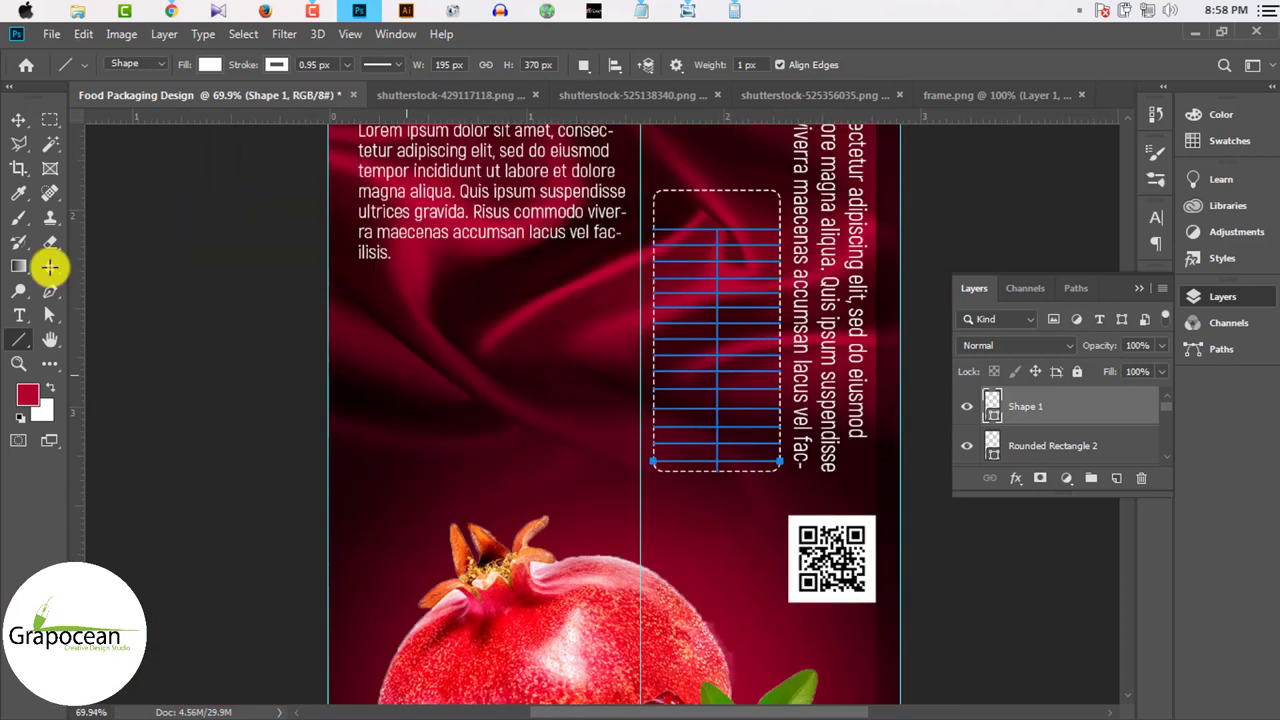
{"action": "left_click", "coordinate": [18, 119]}
{"action": "scroll", "coordinate": [757, 186], "scroll_direction": "up", "scroll_amount": 1}
Step: Draw a white 30 px-radius rounded rectangle across the top of the dashed box
{"action": "scroll", "coordinate": [757, 186], "scroll_direction": "up", "scroll_amount": 1}
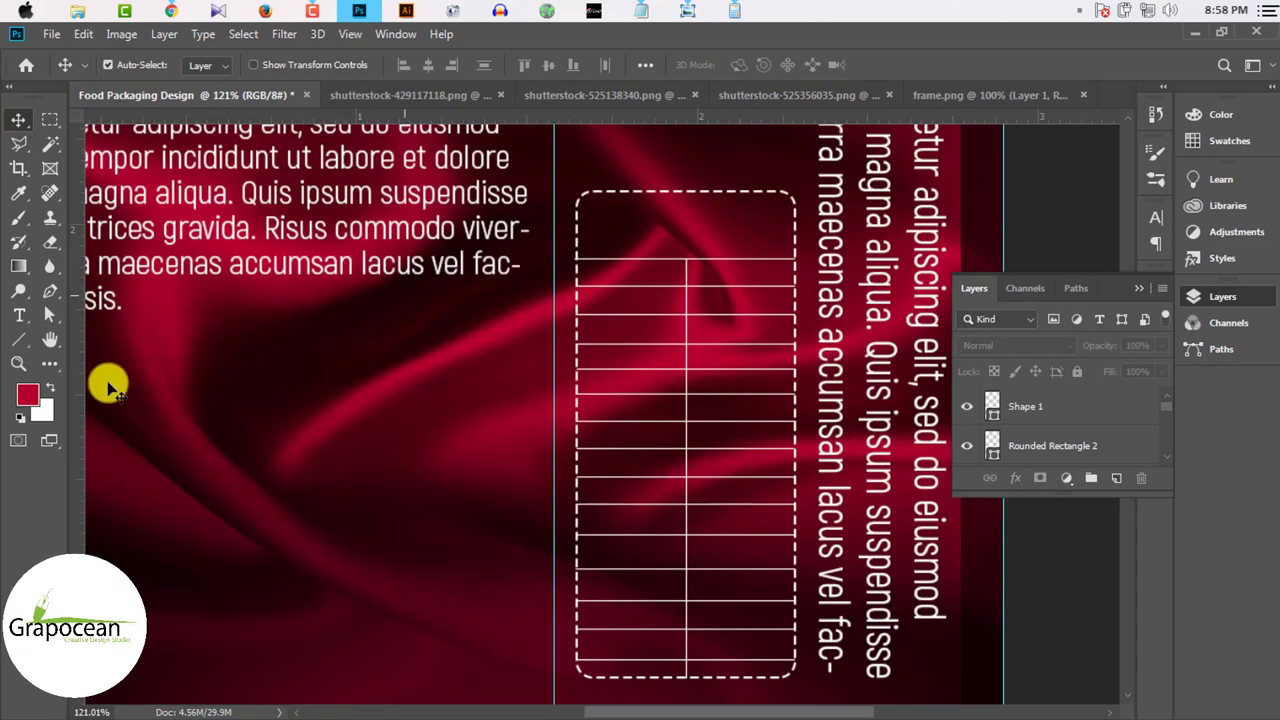
{"action": "scroll", "coordinate": [808, 250], "scroll_direction": "up", "scroll_amount": 1}
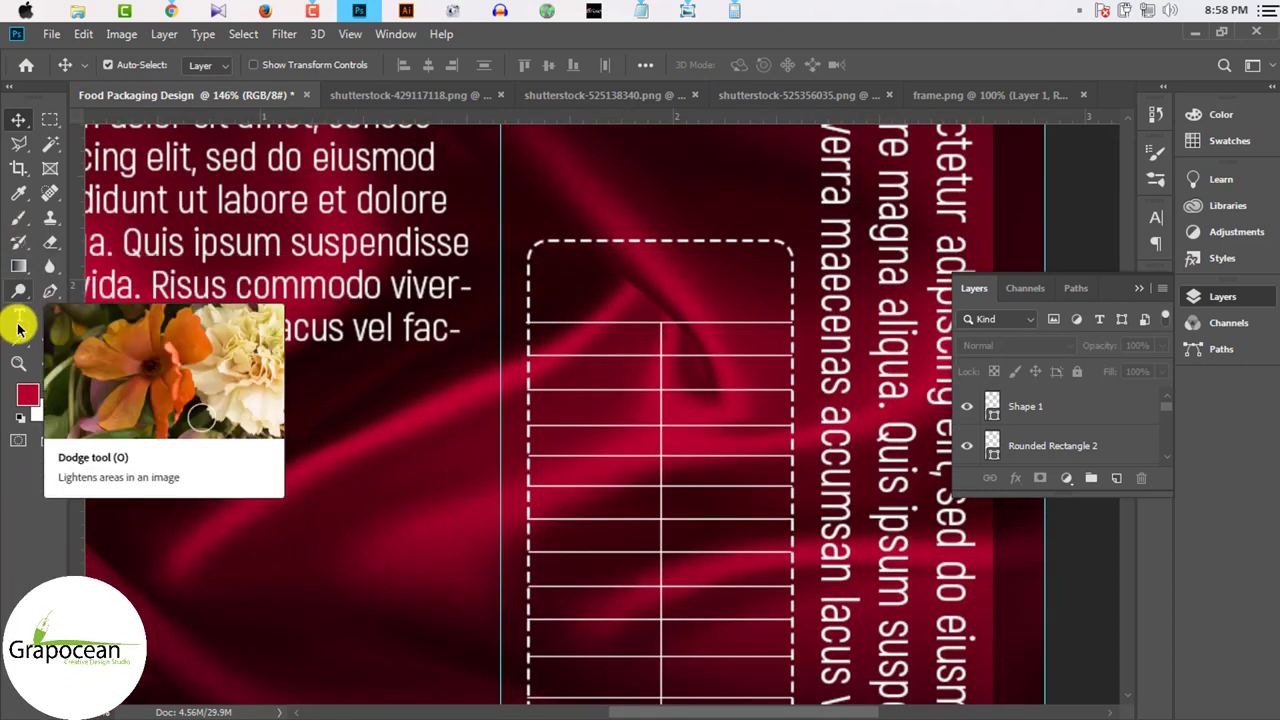
{"action": "left_click", "coordinate": [17, 340]}
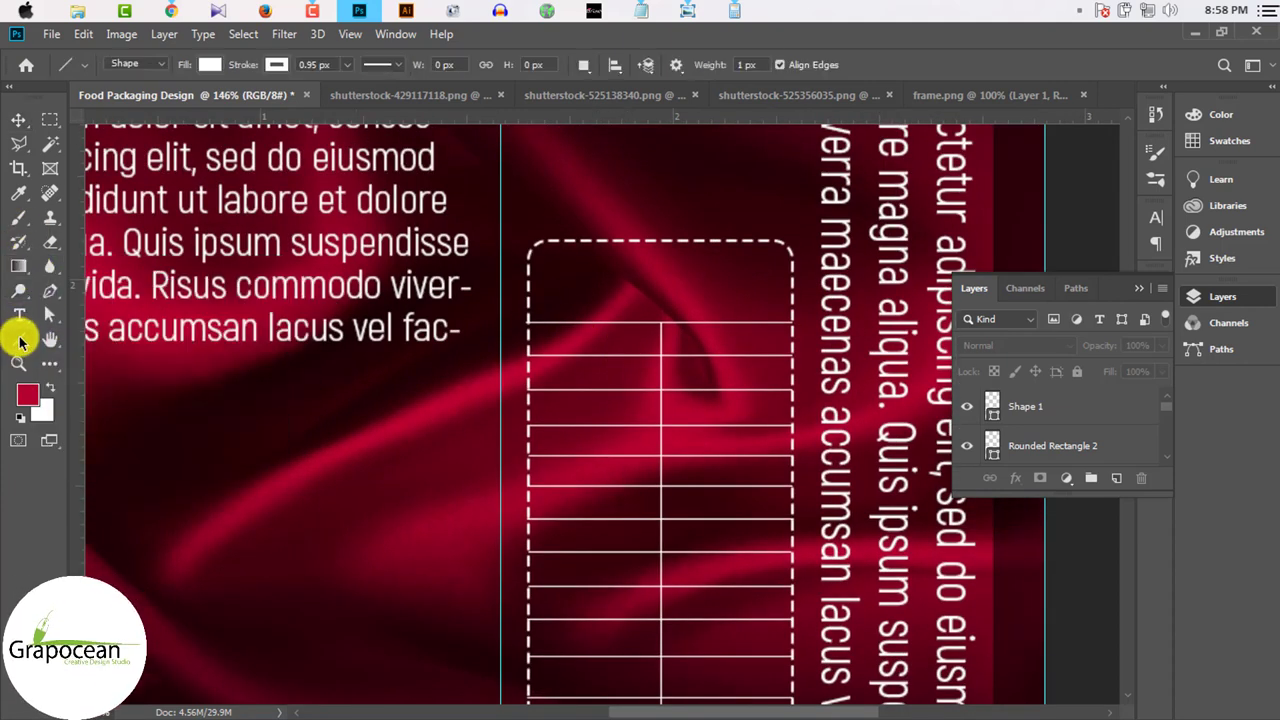
{"action": "right_click", "coordinate": [19, 341]}
{"action": "left_click", "coordinate": [90, 347]}
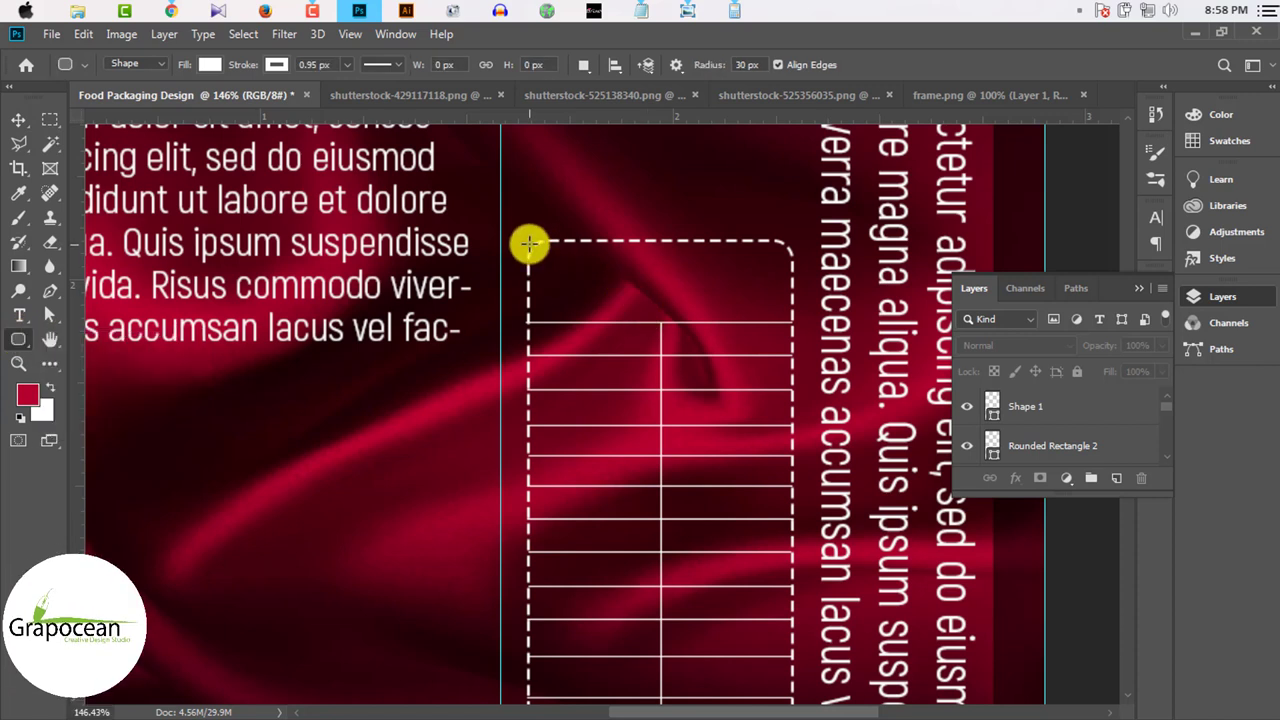
{"action": "left_click_drag", "start_coordinate": [529, 242], "coordinate": [793, 322]}
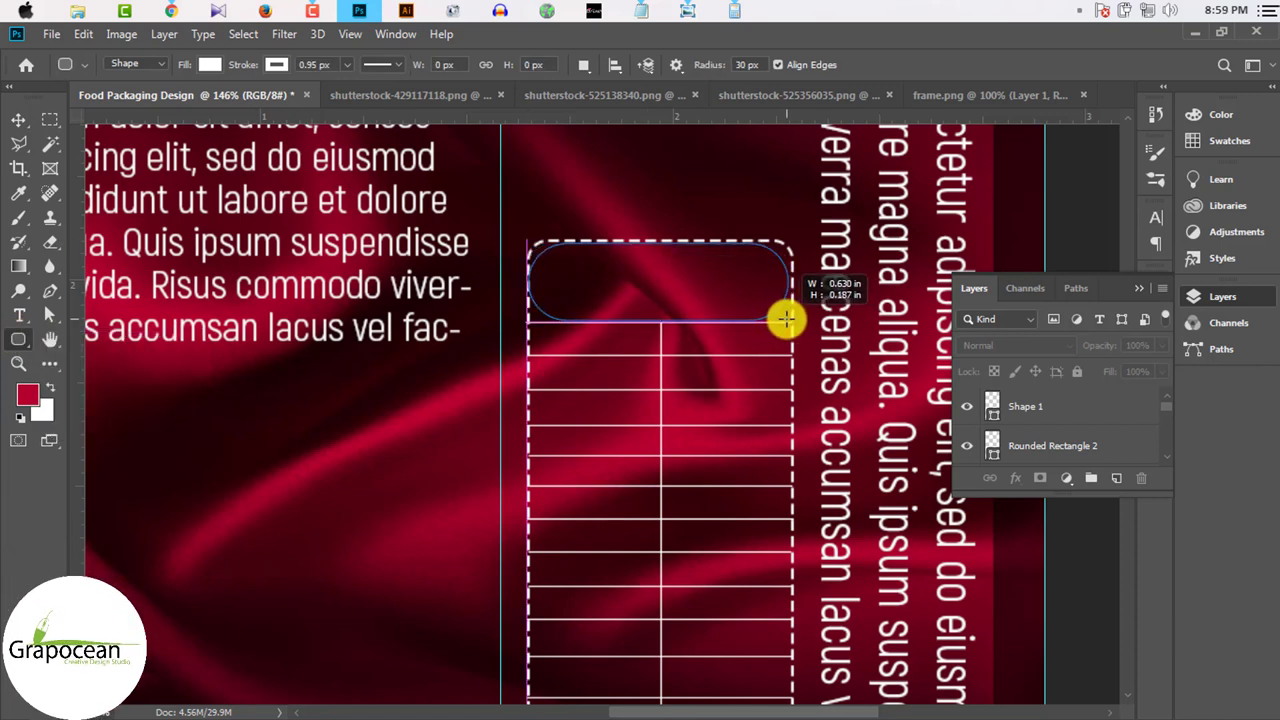
{"action": "left_click_drag", "start_coordinate": [786, 318], "coordinate": [787, 320]}
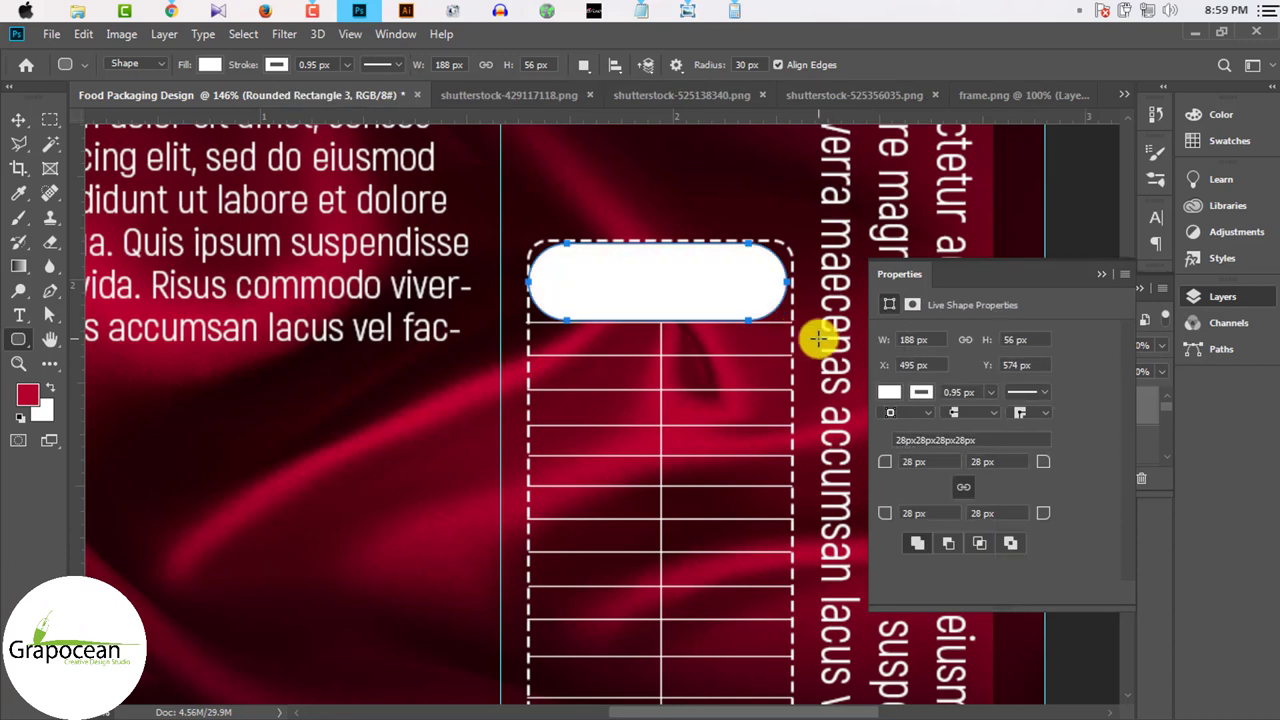
Step: Widen the header pill to about 193 × 56 px so it spans the box top
{"action": "left_click", "coordinate": [20, 119]}
{"action": "left_click", "coordinate": [406, 457]}
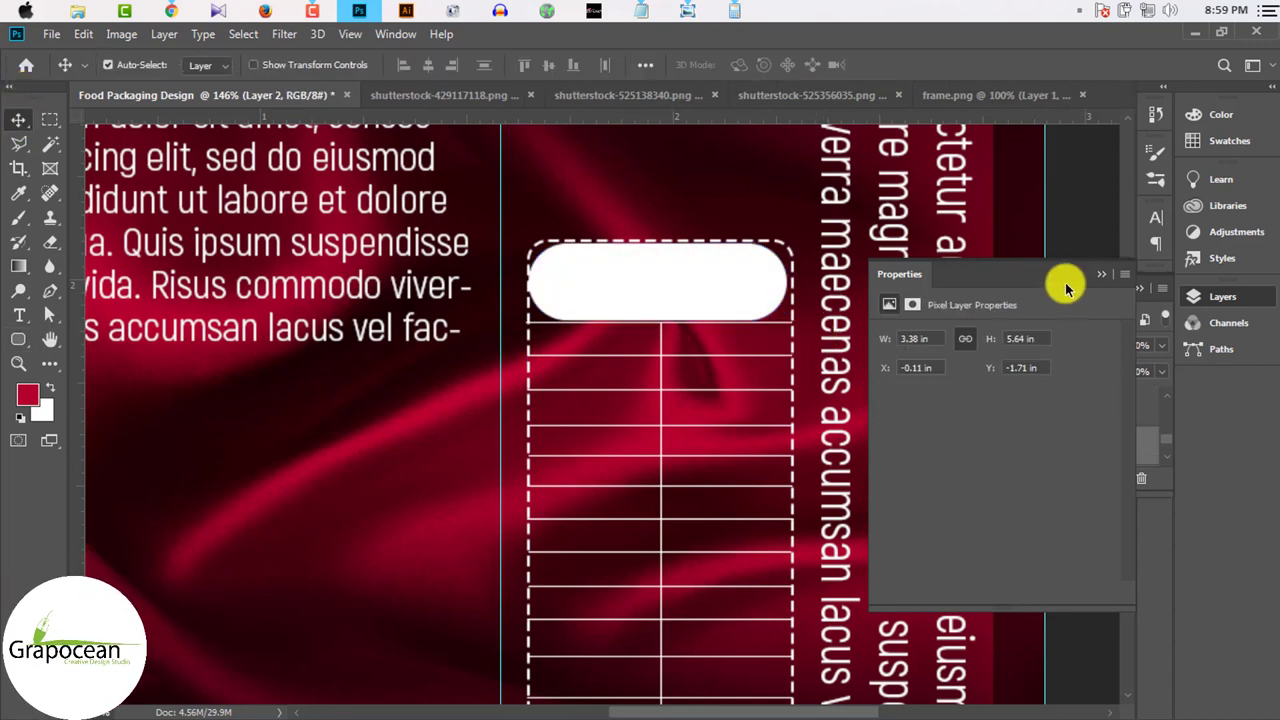
{"action": "left_click", "coordinate": [760, 293]}
{"action": "key", "text": "ctrl+t"}
{"action": "left_click_drag", "start_coordinate": [790, 286], "coordinate": [797, 284]}
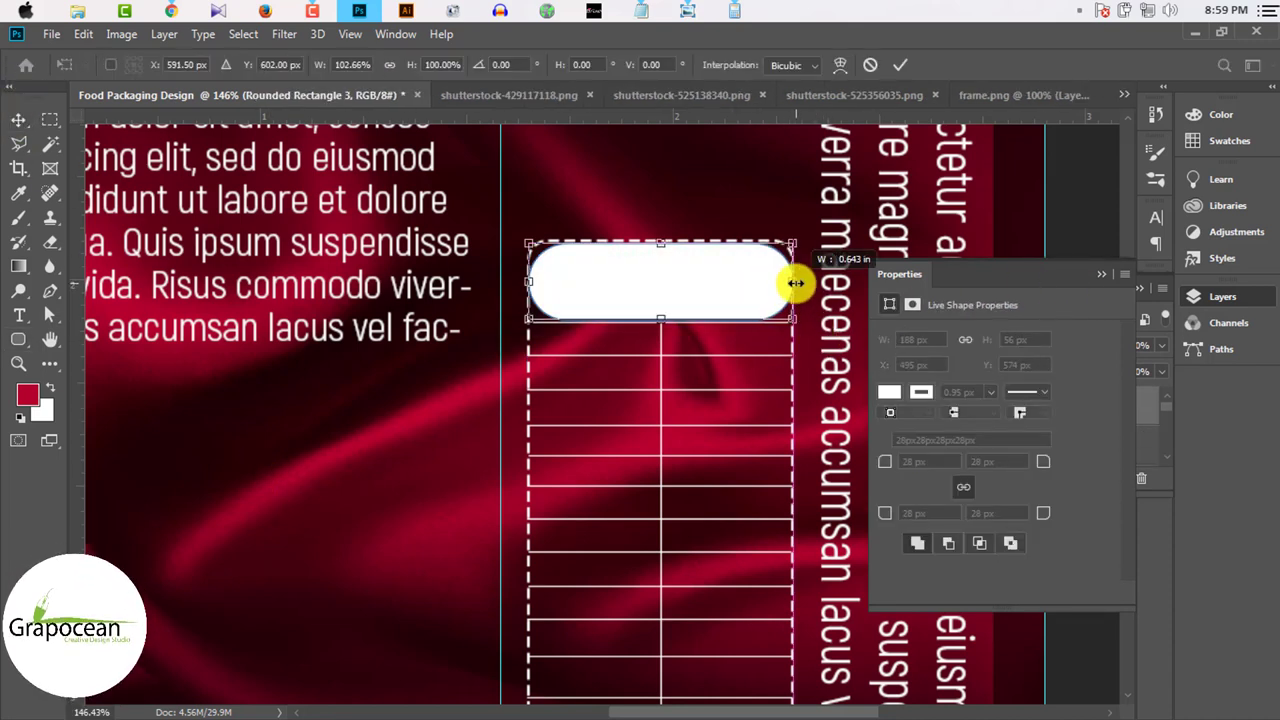
{"action": "left_click", "coordinate": [900, 64]}
{"action": "scroll", "coordinate": [765, 290], "scroll_direction": "up", "scroll_amount": 3}
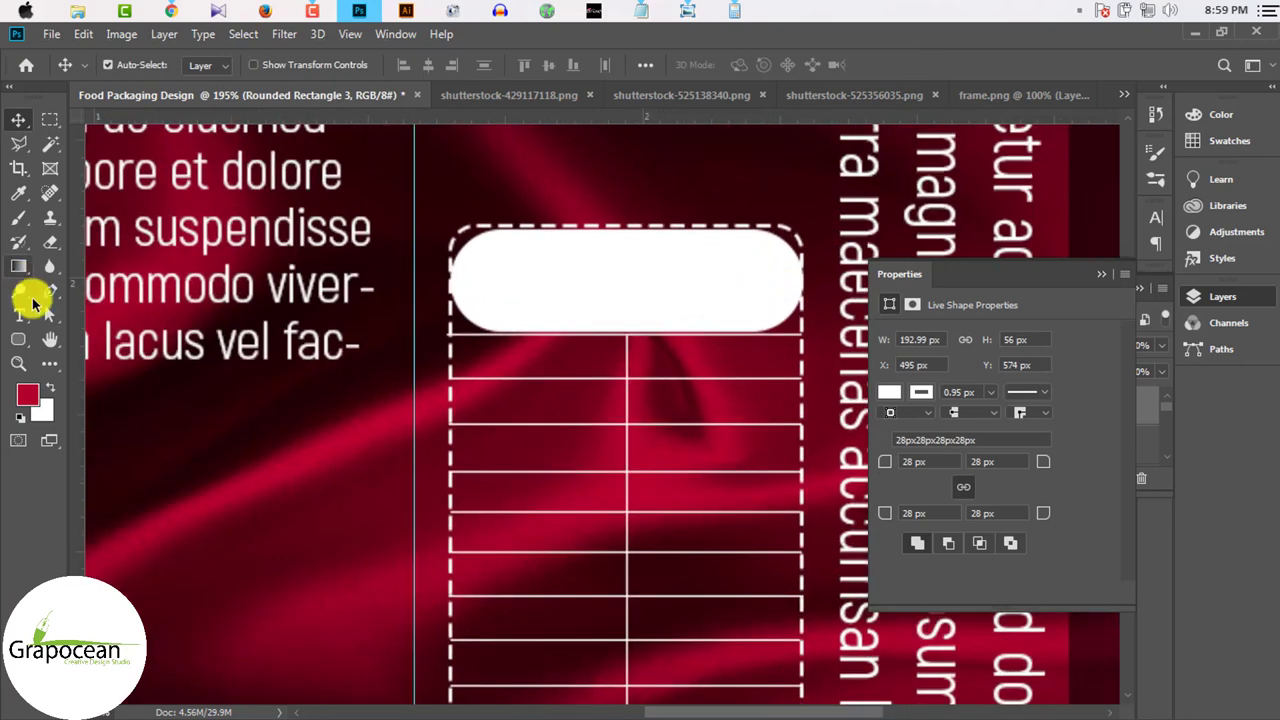
{"action": "left_click", "coordinate": [22, 312]}
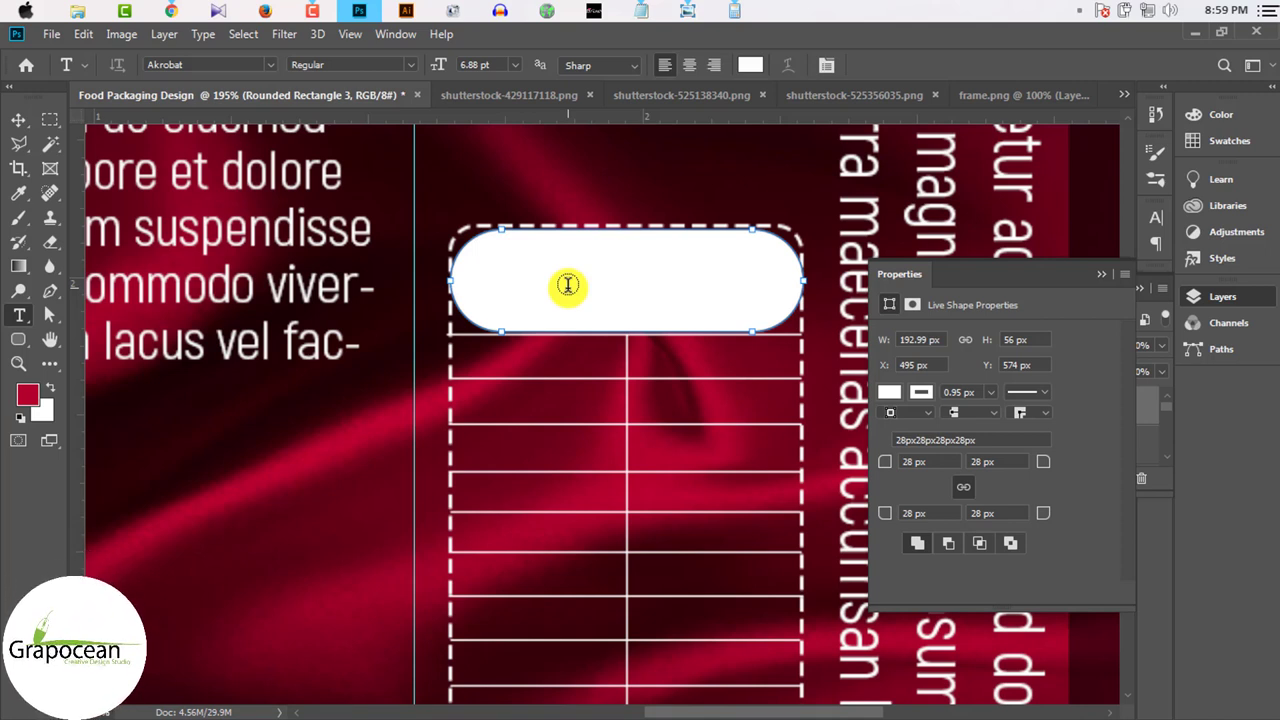
Step: Set the header bar's corner radii to 9 px and narrow it from the right side
{"action": "mouse_move", "coordinate": [888, 465]}
{"action": "left_mouse_down"}
{"action": "mouse_move", "coordinate": [857, 452]}
{"action": "mouse_move", "coordinate": [879, 474]}
{"action": "left_mouse_up"}
{"action": "left_click", "coordinate": [18, 119]}
{"action": "scroll", "coordinate": [760, 346], "scroll_direction": "down", "scroll_amount": 3}
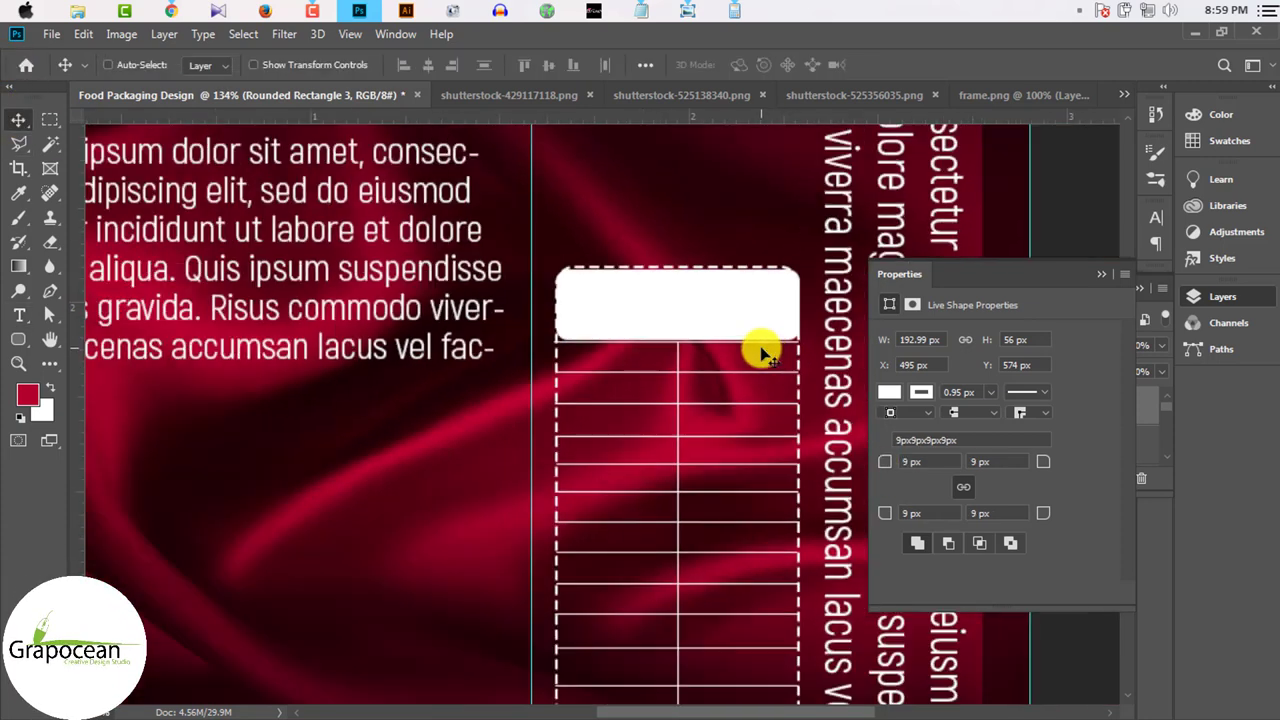
{"action": "left_click", "coordinate": [1118, 279]}
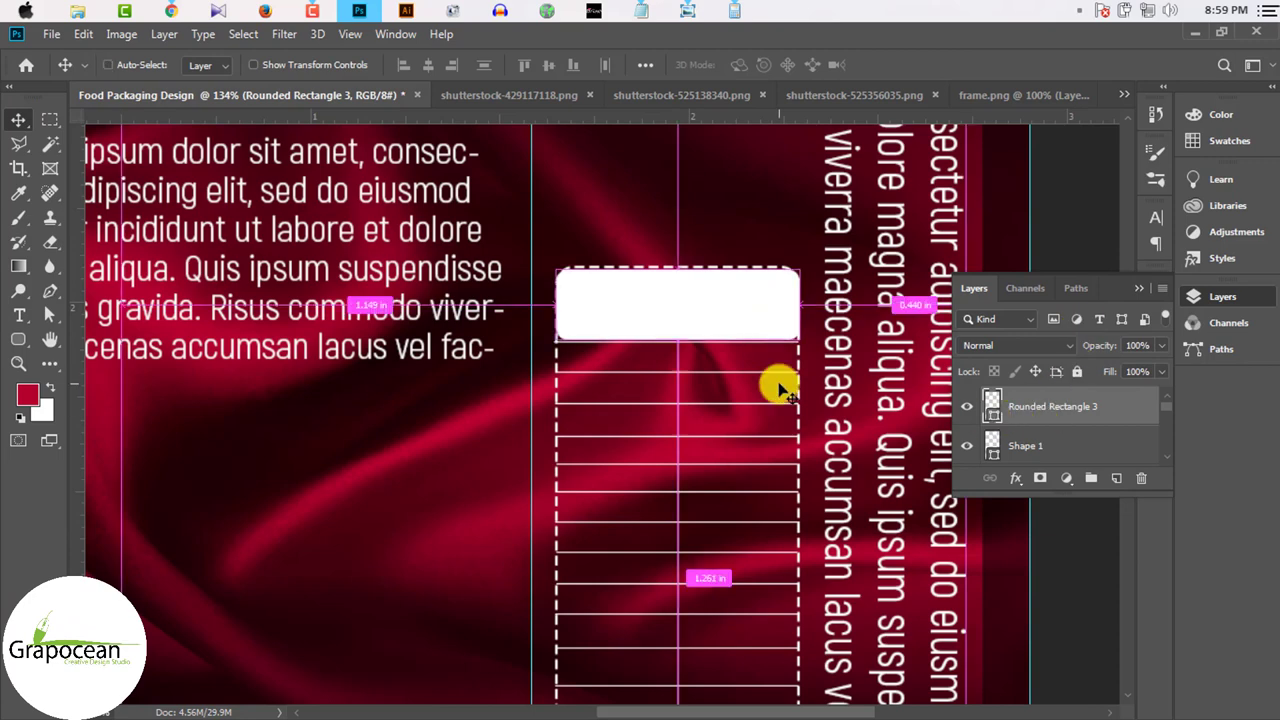
{"action": "key", "text": "ctrl+t"}
{"action": "scroll", "coordinate": [805, 296], "scroll_direction": "up", "scroll_amount": 2}
{"action": "left_click_drag", "start_coordinate": [805, 296], "coordinate": [796, 296]}
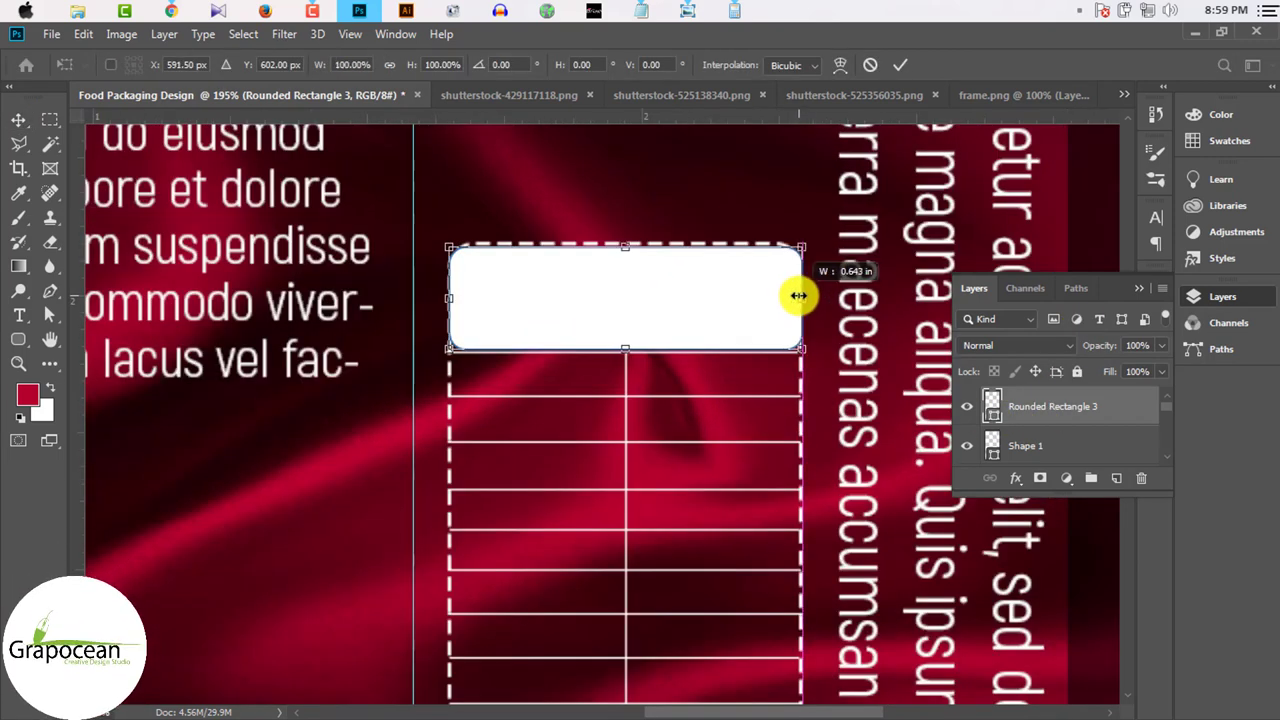
{"action": "scroll", "coordinate": [798, 295], "scroll_direction": "up", "scroll_amount": 3}
{"action": "scroll", "coordinate": [801, 302], "scroll_direction": "up", "scroll_amount": 1}
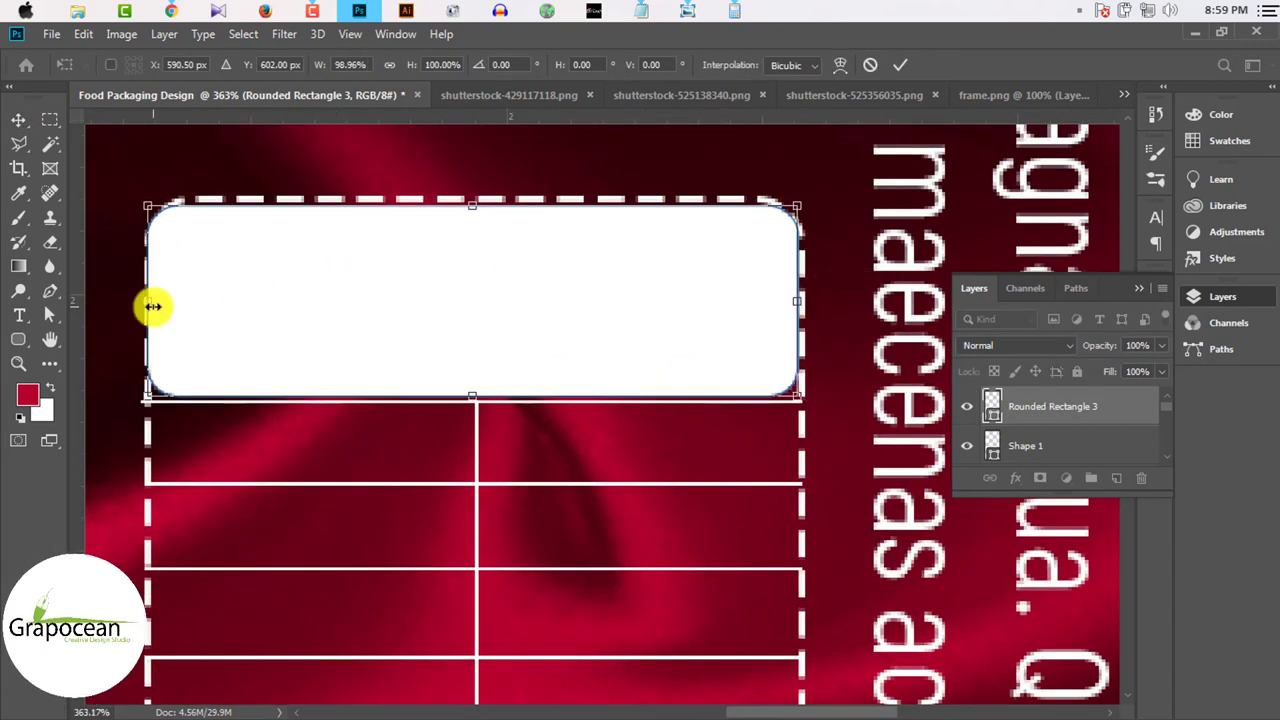
Step: Commit the narrowed header bar and zoom out to view the whole juice carton
{"action": "left_click", "coordinate": [900, 64]}
{"action": "scroll", "coordinate": [831, 319], "scroll_direction": "down", "scroll_amount": 3}
{"action": "scroll", "coordinate": [825, 335], "scroll_direction": "down", "scroll_amount": 2}
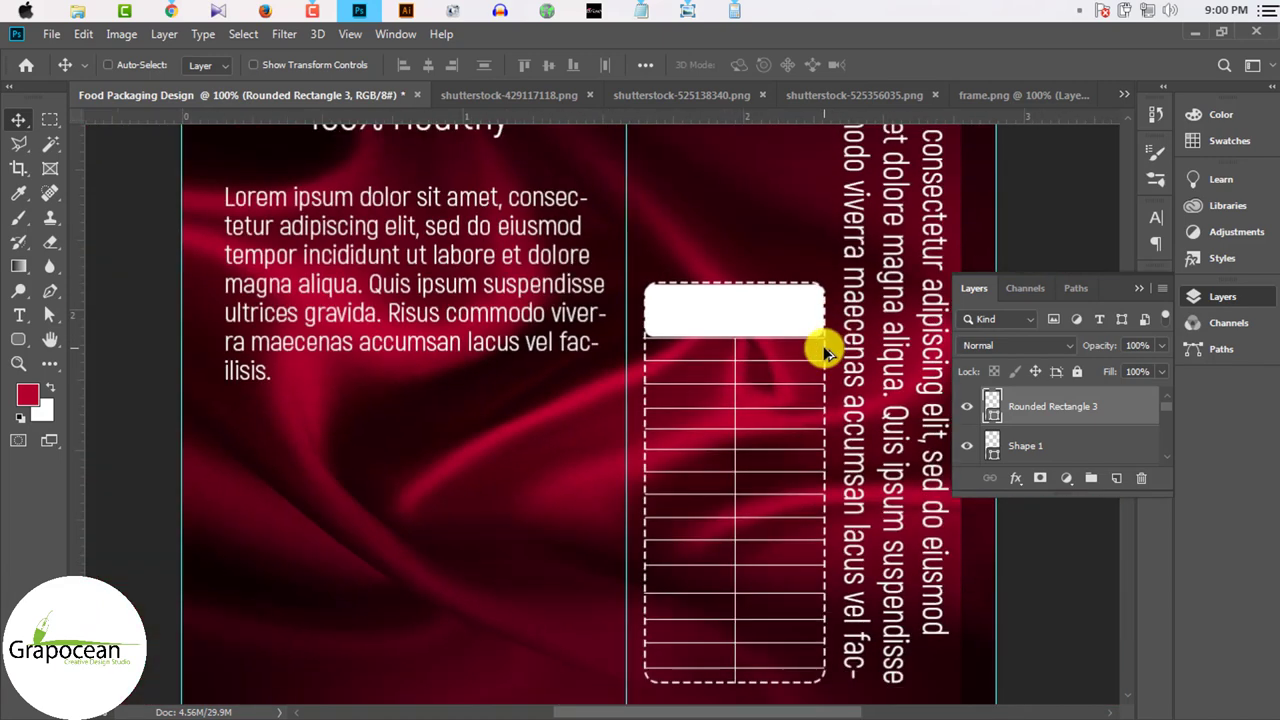
{"action": "scroll", "coordinate": [789, 389], "scroll_direction": "down", "scroll_amount": 2}
{"action": "scroll", "coordinate": [771, 449], "scroll_direction": "down", "scroll_amount": 2}
{"action": "scroll", "coordinate": [784, 492], "scroll_direction": "down", "scroll_amount": 2}
{"action": "scroll", "coordinate": [784, 470], "scroll_direction": "down", "scroll_amount": 1}
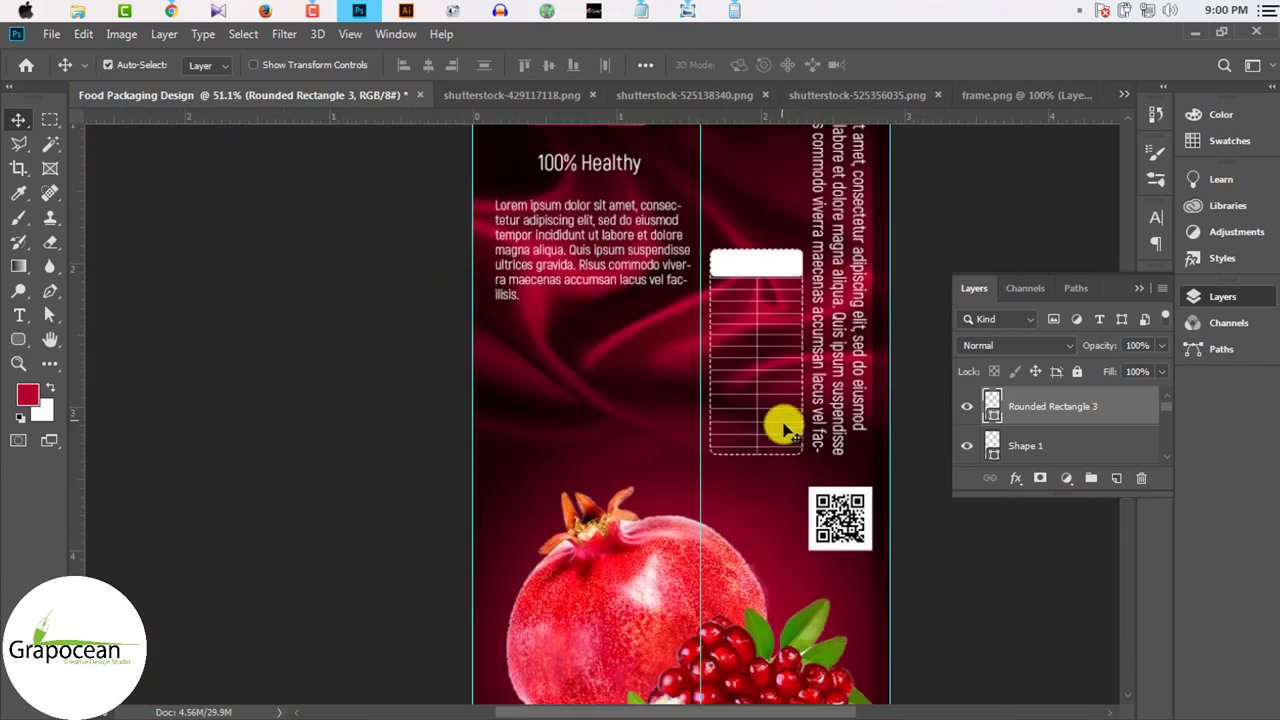
{"action": "scroll", "coordinate": [788, 455], "scroll_direction": "down", "scroll_amount": 1}
{"action": "scroll", "coordinate": [792, 480], "scroll_direction": "down", "scroll_amount": 1}
{"action": "scroll", "coordinate": [796, 482], "scroll_direction": "down", "scroll_amount": 2}
{"action": "scroll", "coordinate": [797, 478], "scroll_direction": "down", "scroll_amount": 3}
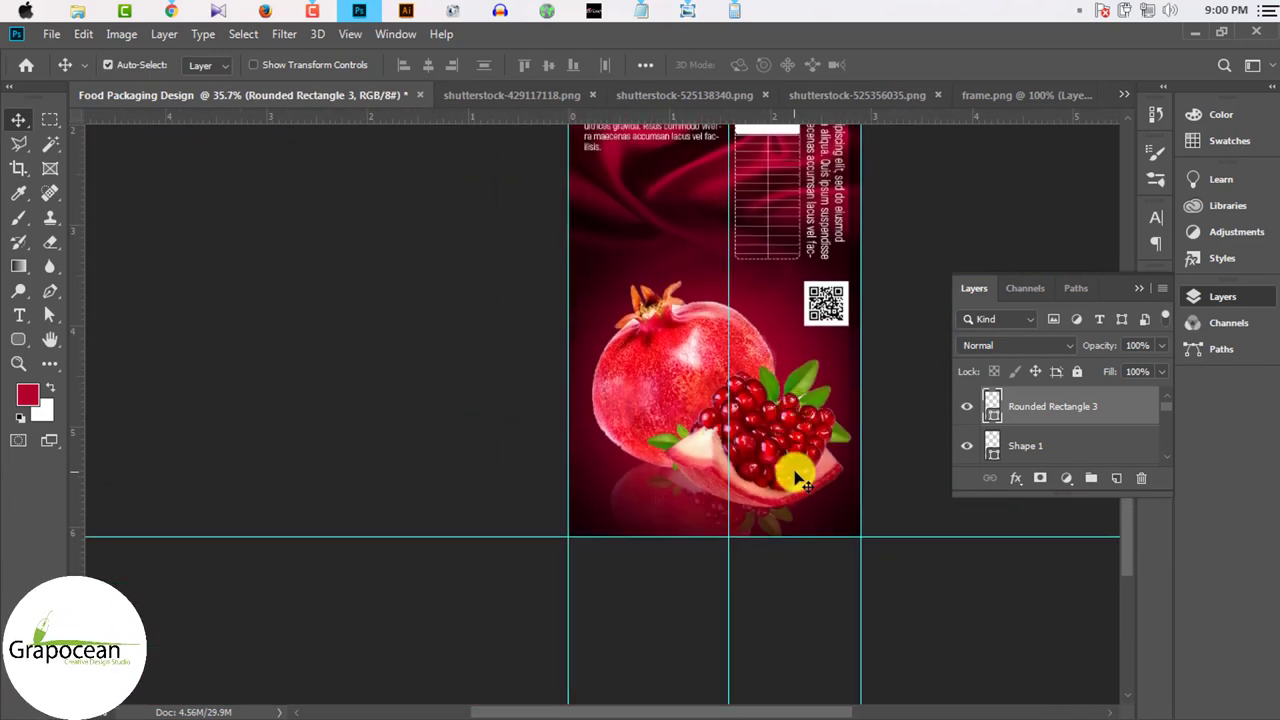
{"action": "scroll", "coordinate": [794, 468], "scroll_direction": "down", "scroll_amount": 1}
{"action": "scroll", "coordinate": [800, 462], "scroll_direction": "up", "scroll_amount": 4}
{"action": "scroll", "coordinate": [798, 458], "scroll_direction": "up", "scroll_amount": 2}
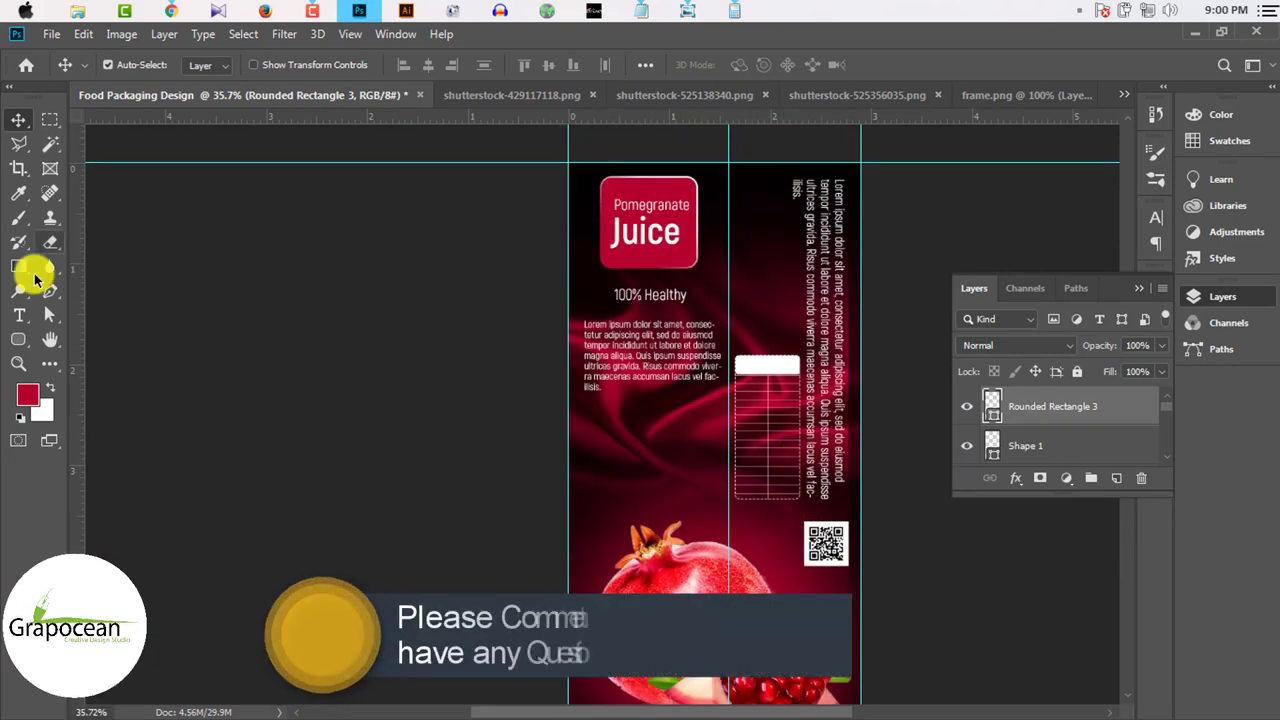
{"action": "scroll", "coordinate": [600, 337], "scroll_direction": "down", "scroll_amount": 2}
Step: In the Open dialog, browse to the png icons folder of the 111419 glyph icon set
{"action": "left_click", "coordinate": [51, 34]}
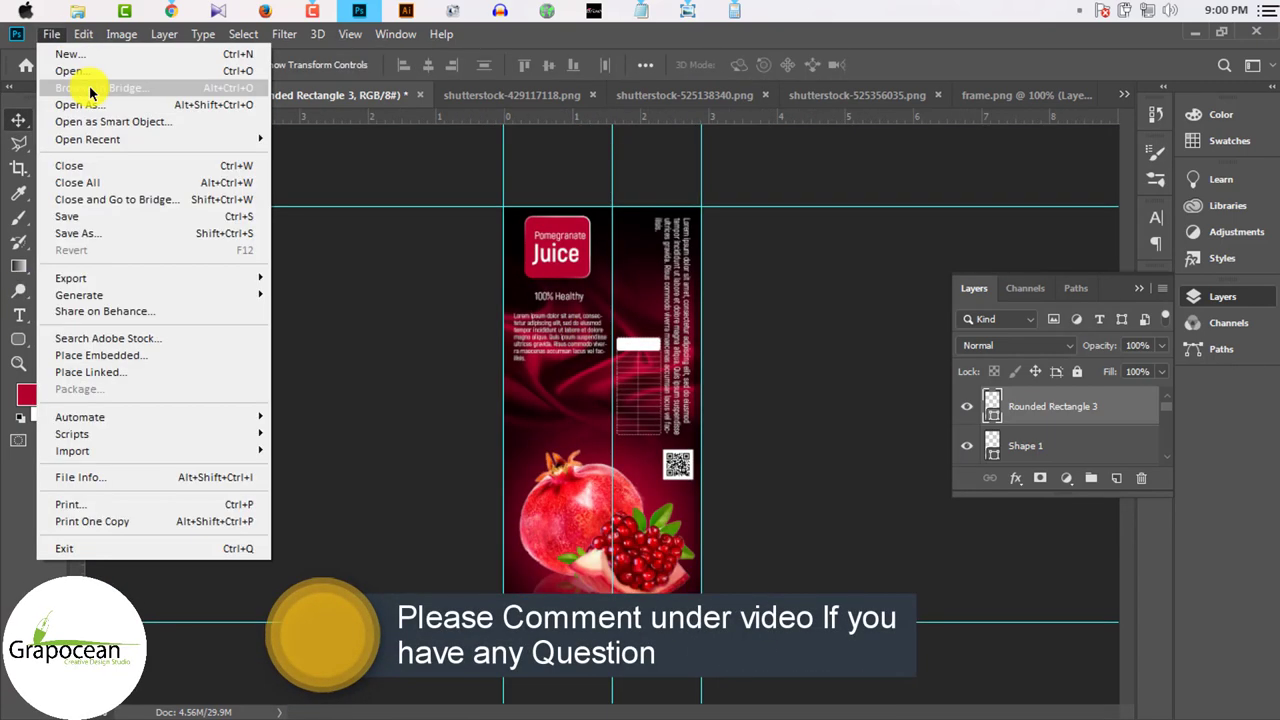
{"action": "left_click", "coordinate": [75, 68]}
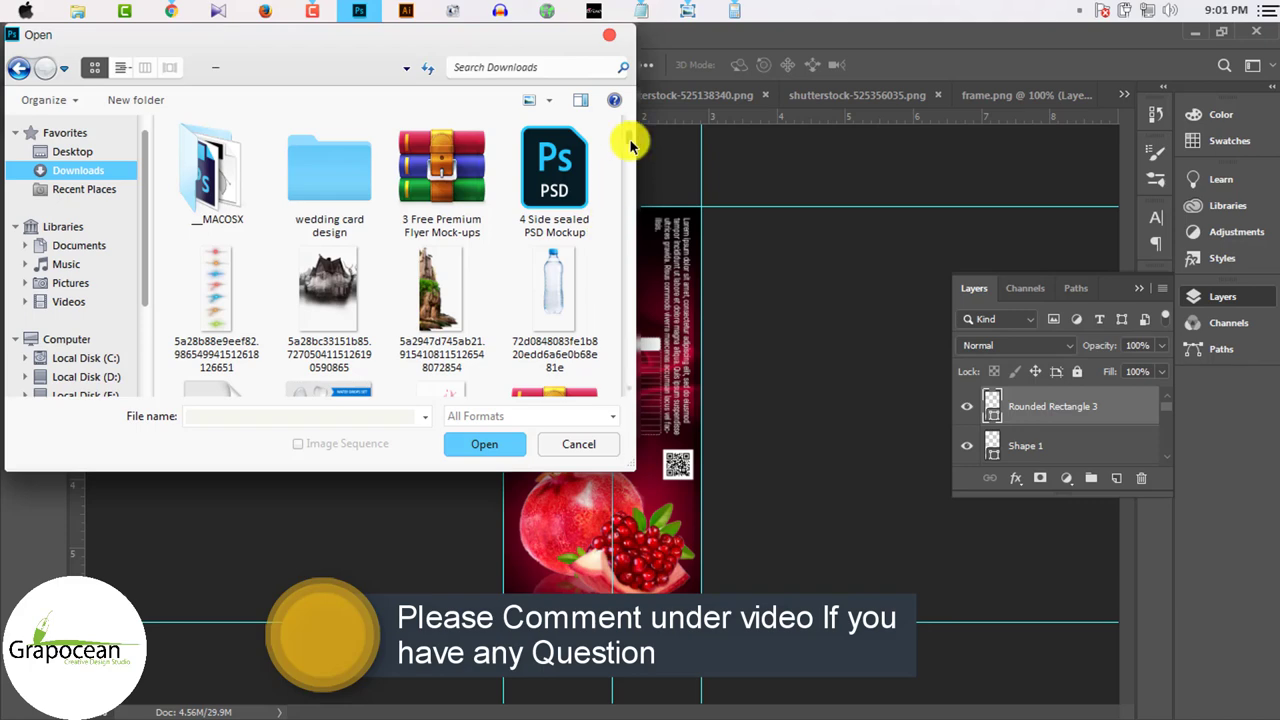
{"action": "left_click_drag", "start_coordinate": [144, 207], "coordinate": [114, 291]}
{"action": "left_click", "coordinate": [105, 312]}
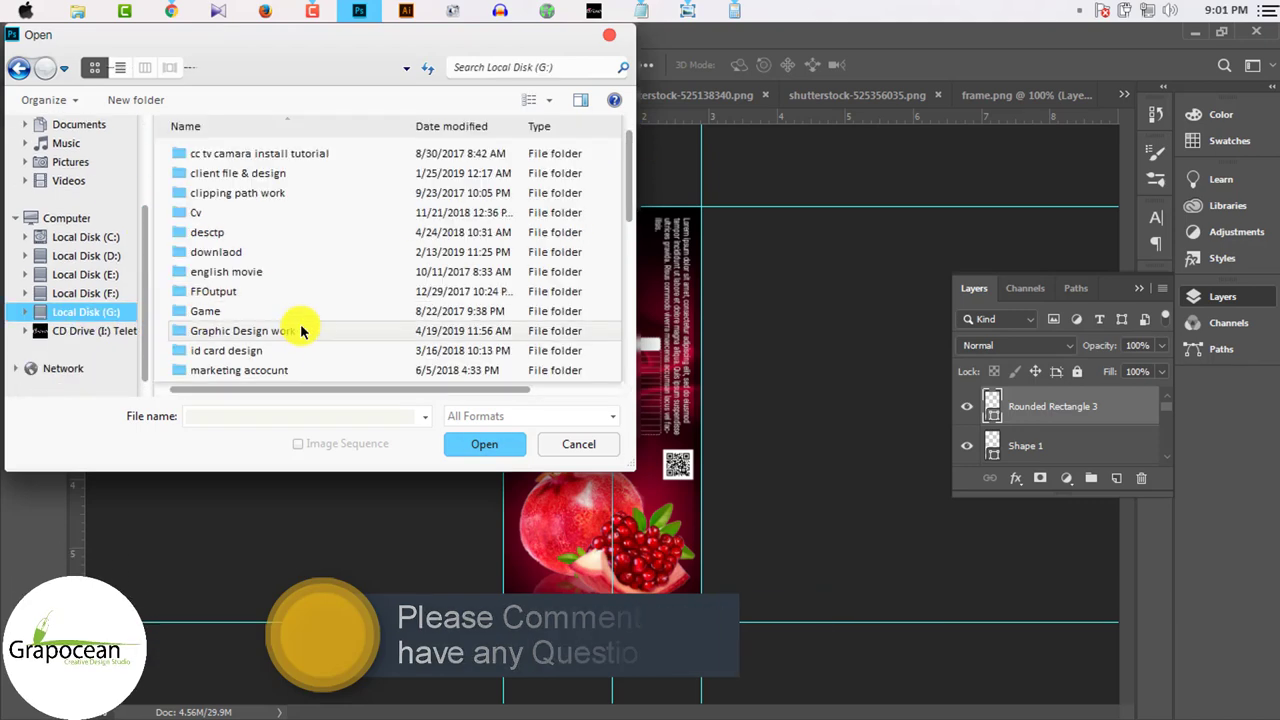
{"action": "double_click", "coordinate": [295, 330]}
{"action": "scroll", "coordinate": [287, 340], "scroll_direction": "down", "scroll_amount": 5}
{"action": "double_click", "coordinate": [257, 194]}
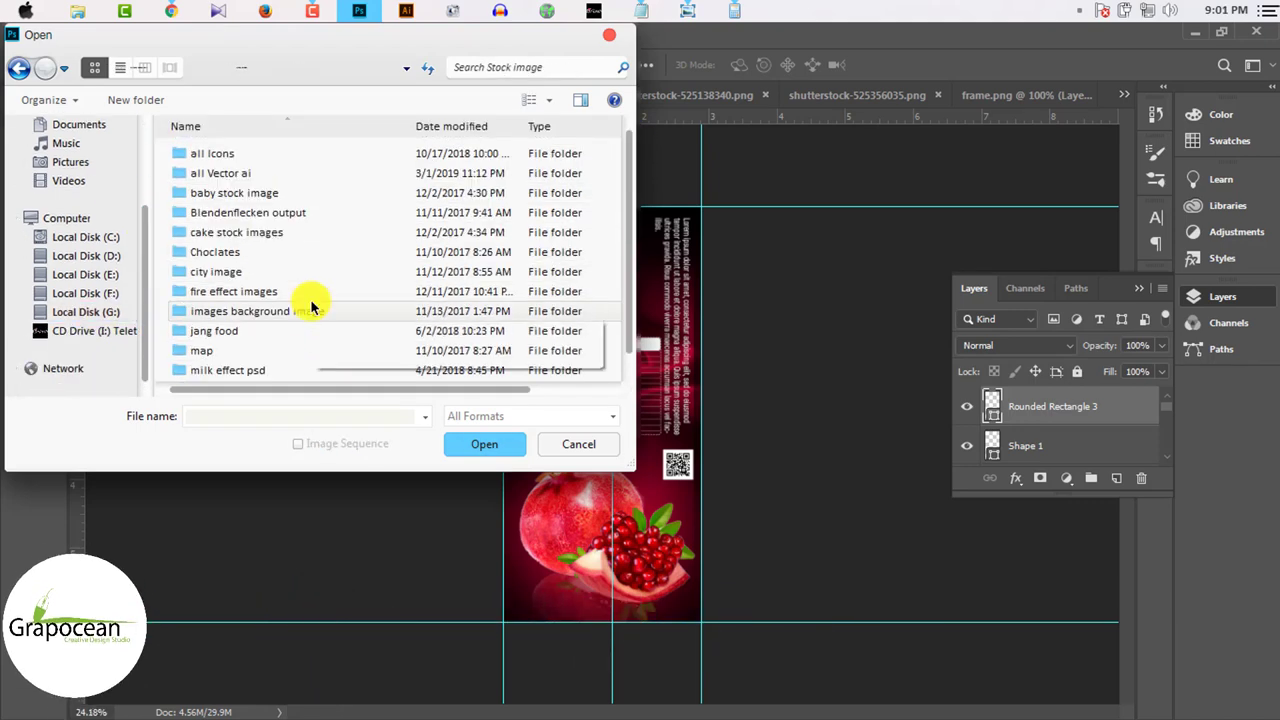
{"action": "double_click", "coordinate": [243, 155]}
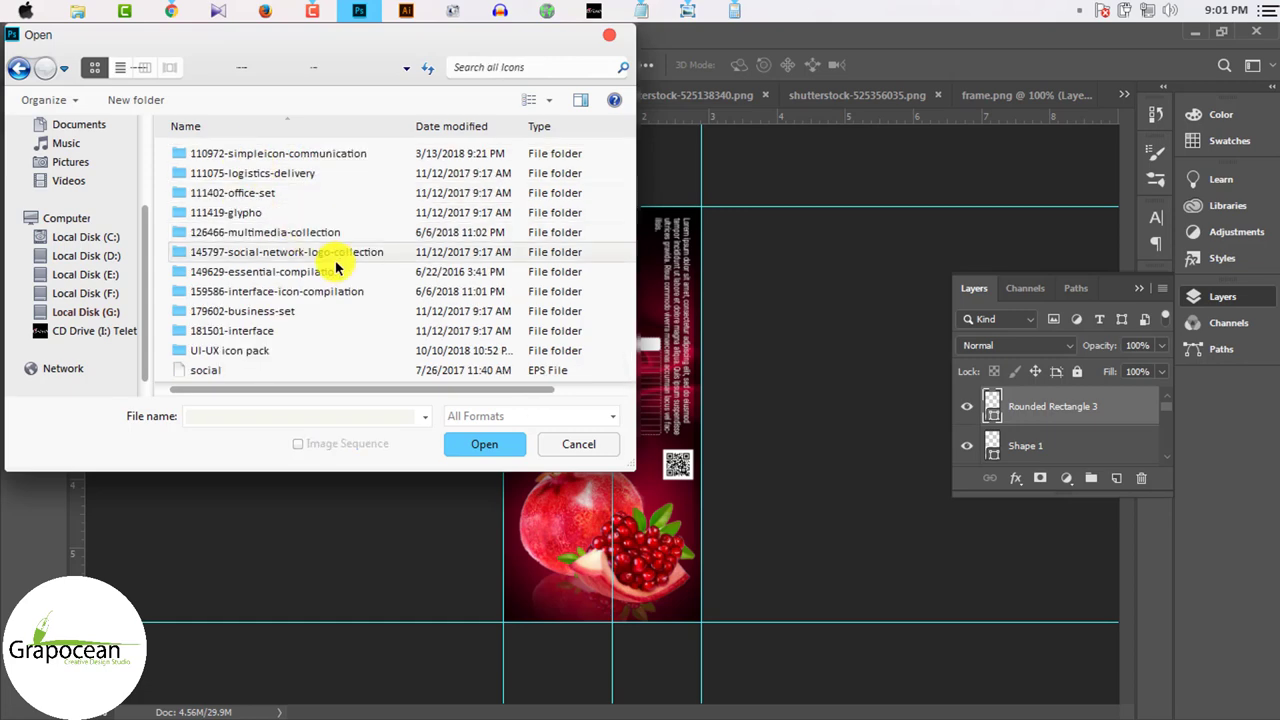
{"action": "double_click", "coordinate": [277, 210]}
{"action": "double_click", "coordinate": [249, 212]}
Step: Select the flask-outline and eye-button PNG icons
{"action": "scroll", "coordinate": [434, 286], "scroll_direction": "down", "scroll_amount": 2}
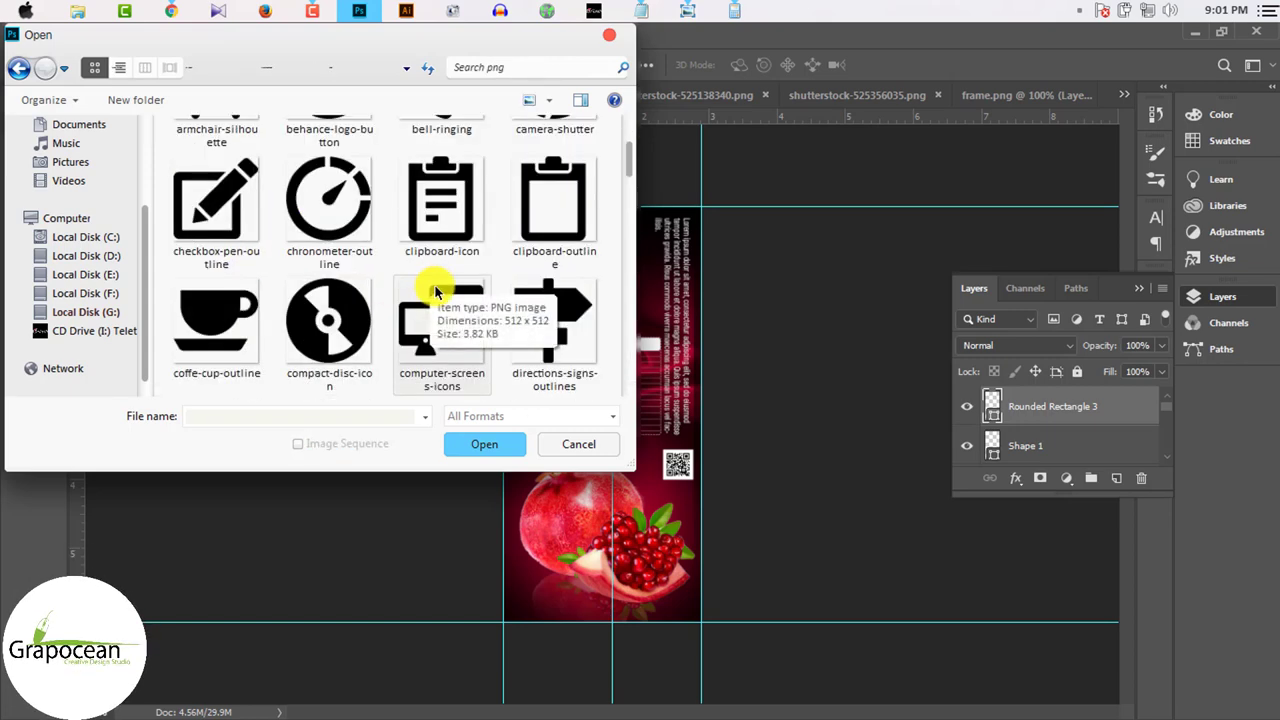
{"action": "scroll", "coordinate": [435, 292], "scroll_direction": "down", "scroll_amount": 3}
{"action": "scroll", "coordinate": [435, 292], "scroll_direction": "down", "scroll_amount": 3}
{"action": "scroll", "coordinate": [428, 286], "scroll_direction": "up", "scroll_amount": 2}
{"action": "left_click", "coordinate": [296, 280]}
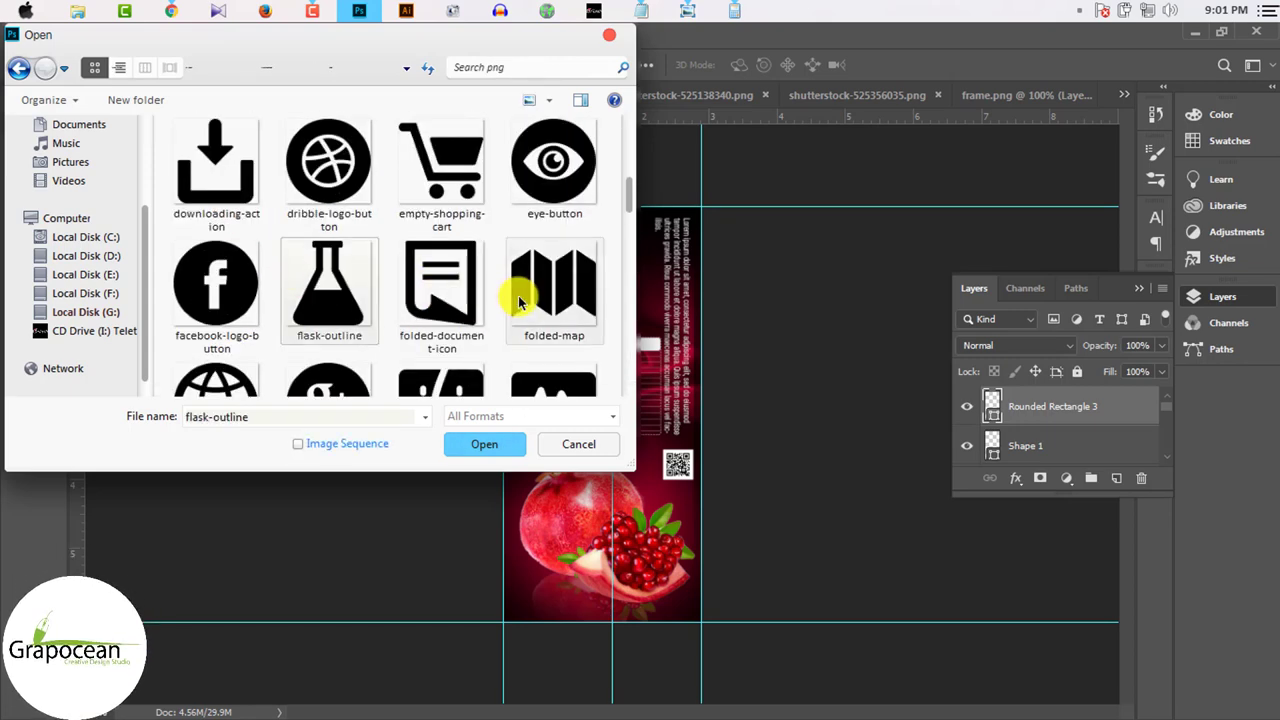
{"action": "scroll", "coordinate": [519, 300], "scroll_direction": "down", "scroll_amount": 2}
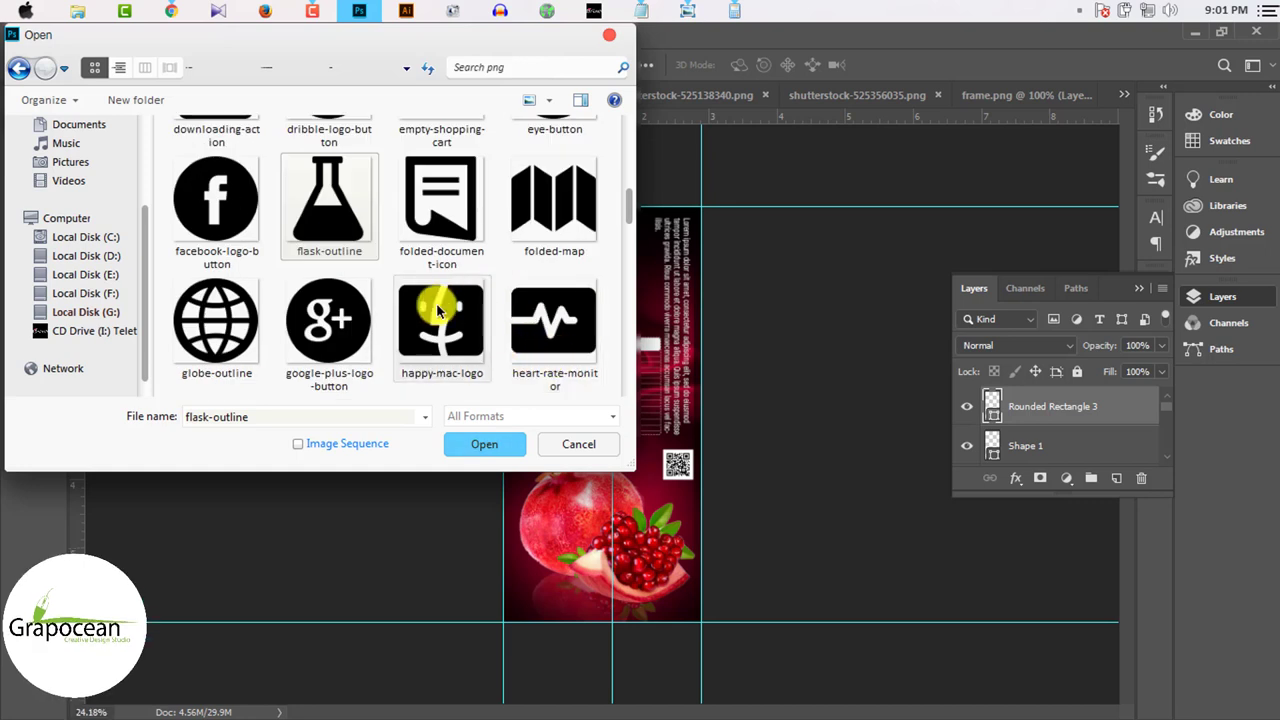
{"action": "scroll", "coordinate": [387, 268], "scroll_direction": "down", "scroll_amount": 1}
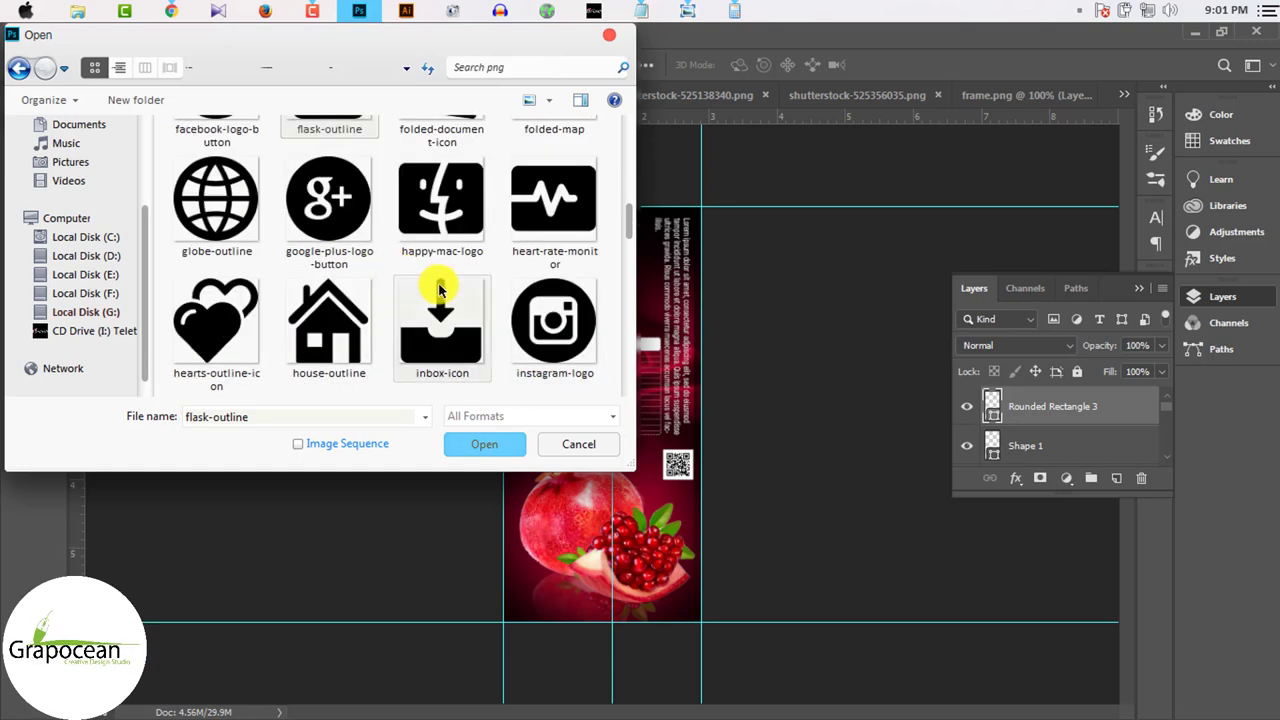
{"action": "scroll", "coordinate": [438, 288], "scroll_direction": "down", "scroll_amount": 1}
{"action": "scroll", "coordinate": [428, 280], "scroll_direction": "down", "scroll_amount": 1}
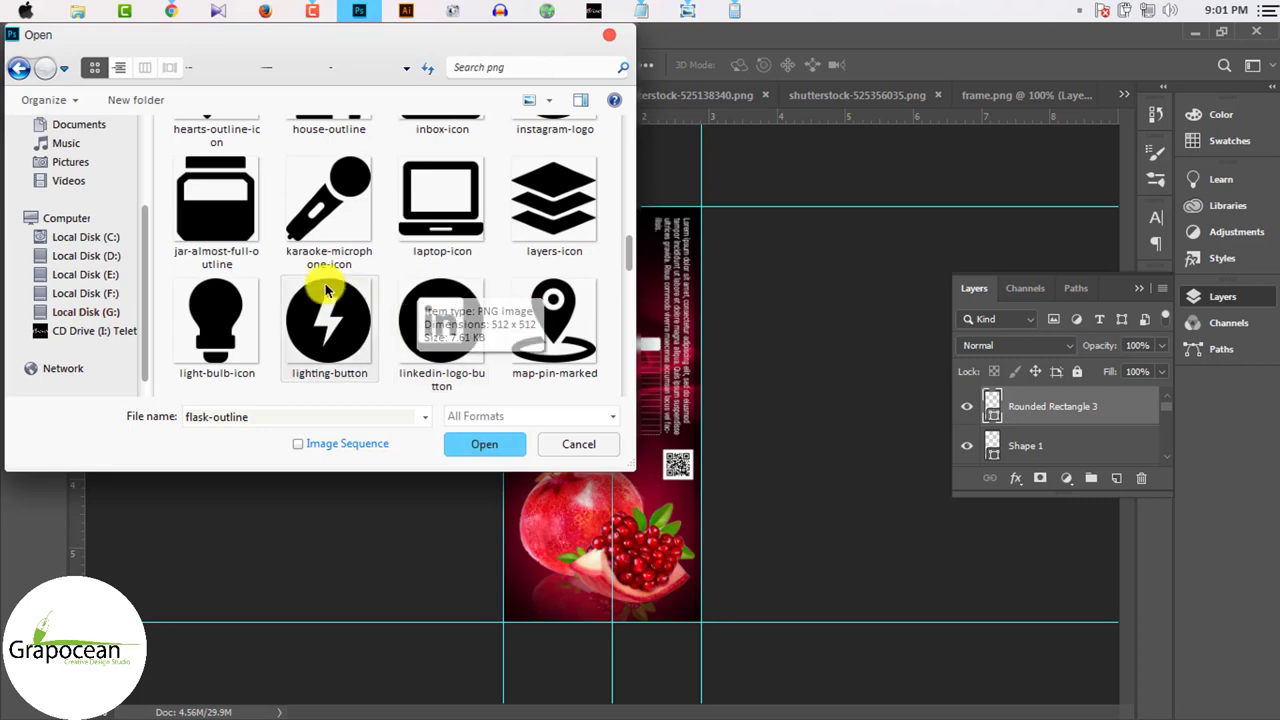
{"action": "scroll", "coordinate": [380, 270], "scroll_direction": "up", "scroll_amount": 2}
{"action": "scroll", "coordinate": [380, 268], "scroll_direction": "up", "scroll_amount": 2}
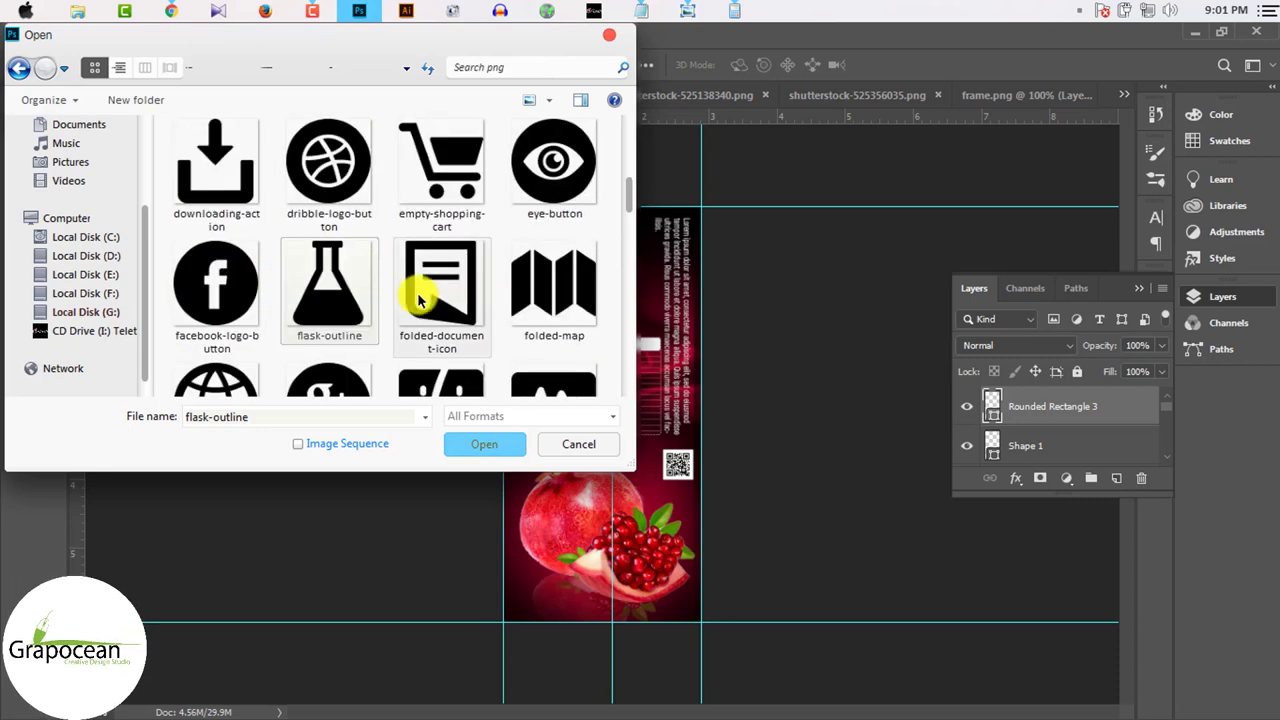
{"action": "scroll", "coordinate": [425, 275], "scroll_direction": "up", "scroll_amount": 1}
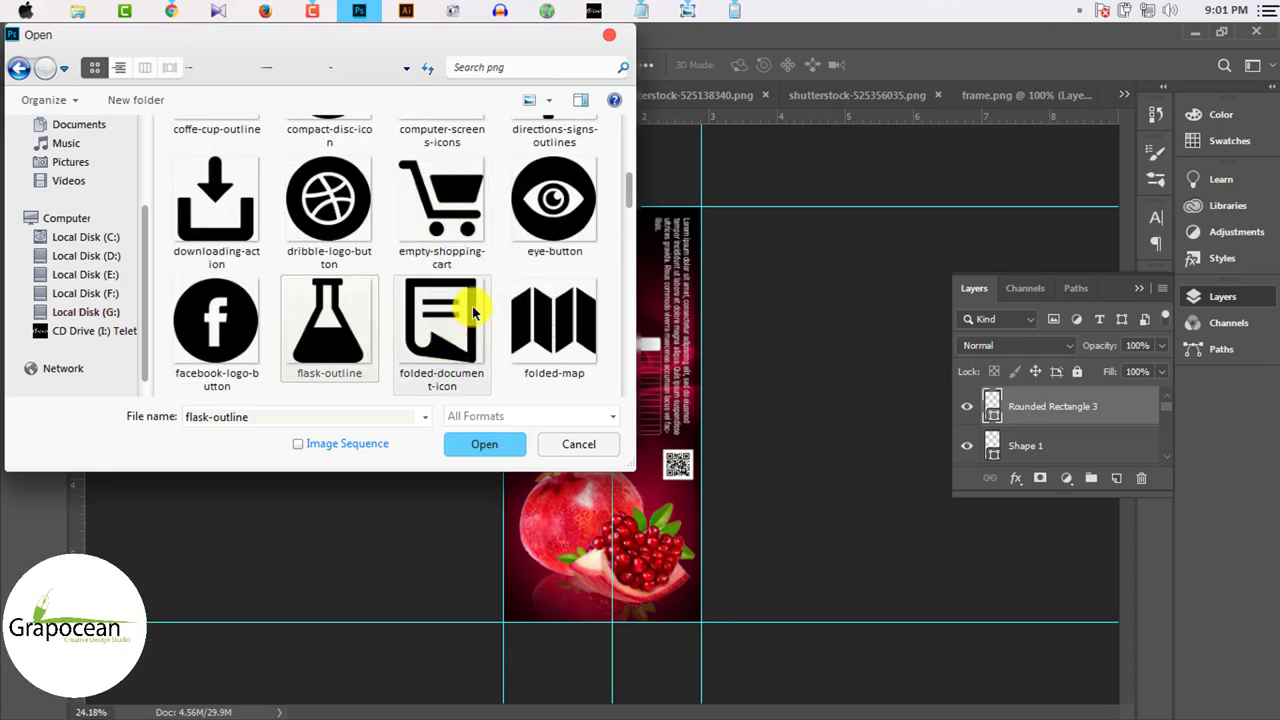
{"action": "scroll", "coordinate": [523, 280], "scroll_direction": "down", "scroll_amount": 1}
{"action": "scroll", "coordinate": [550, 240], "scroll_direction": "up", "scroll_amount": 1}
{"action": "left_click", "coordinate": [571, 200], "text": "ctrl"}
Step: Add the umbrella-and-raindrops PNG to the selection
{"action": "scroll", "coordinate": [553, 330], "scroll_direction": "down", "scroll_amount": 1}
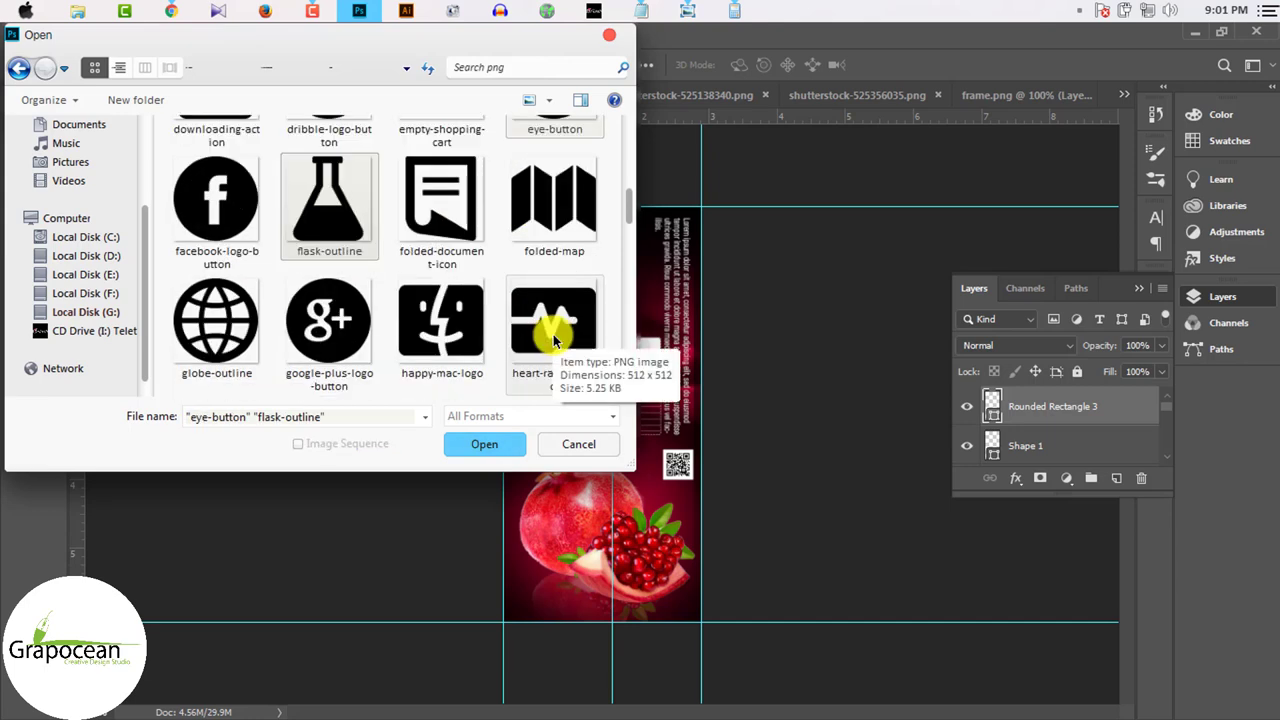
{"action": "scroll", "coordinate": [550, 335], "scroll_direction": "down", "scroll_amount": 1}
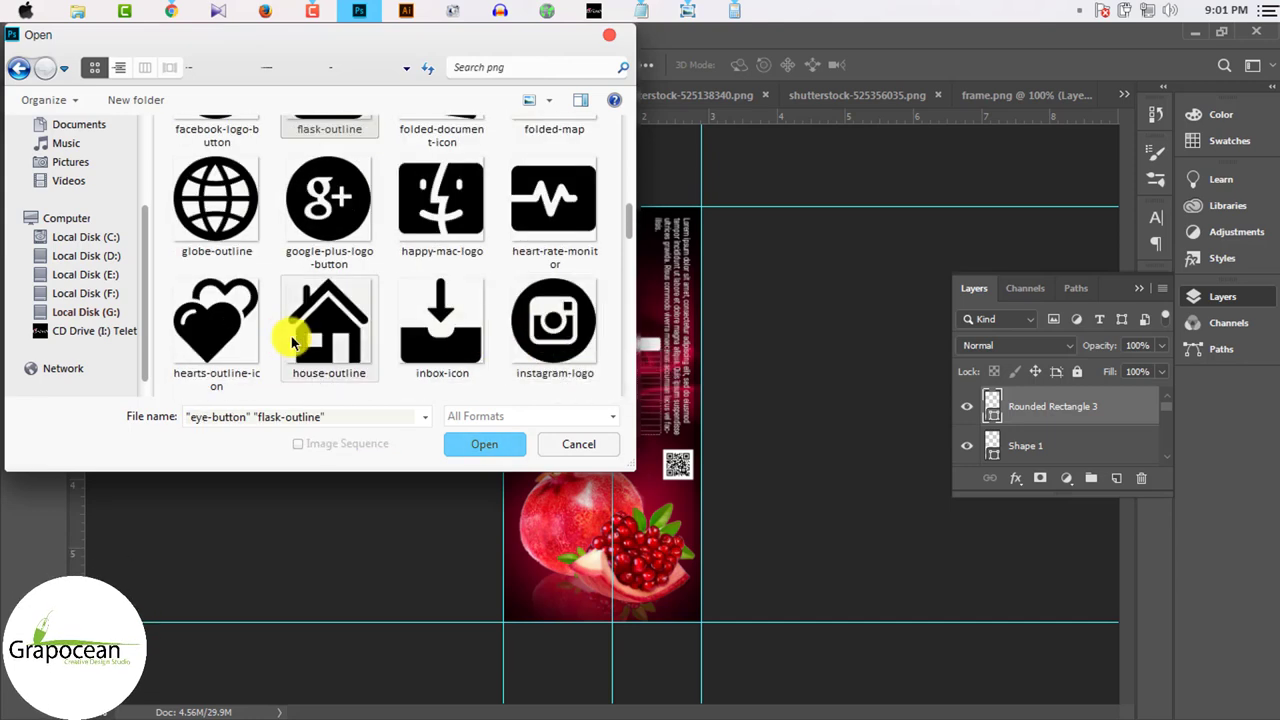
{"action": "scroll", "coordinate": [295, 334], "scroll_direction": "down", "scroll_amount": 2}
{"action": "scroll", "coordinate": [296, 333], "scroll_direction": "down", "scroll_amount": 1}
{"action": "scroll", "coordinate": [310, 336], "scroll_direction": "down", "scroll_amount": 1}
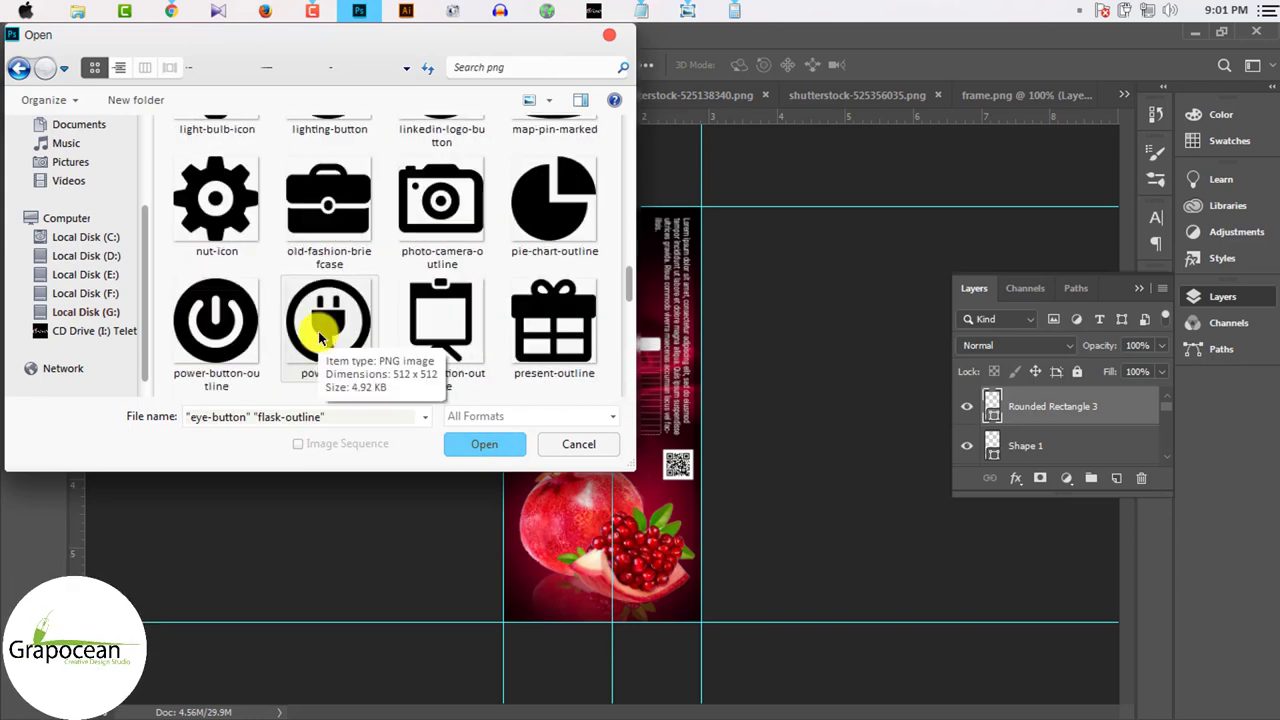
{"action": "scroll", "coordinate": [352, 338], "scroll_direction": "down", "scroll_amount": 1}
{"action": "scroll", "coordinate": [400, 337], "scroll_direction": "down", "scroll_amount": 1}
{"action": "scroll", "coordinate": [400, 330], "scroll_direction": "down", "scroll_amount": 1}
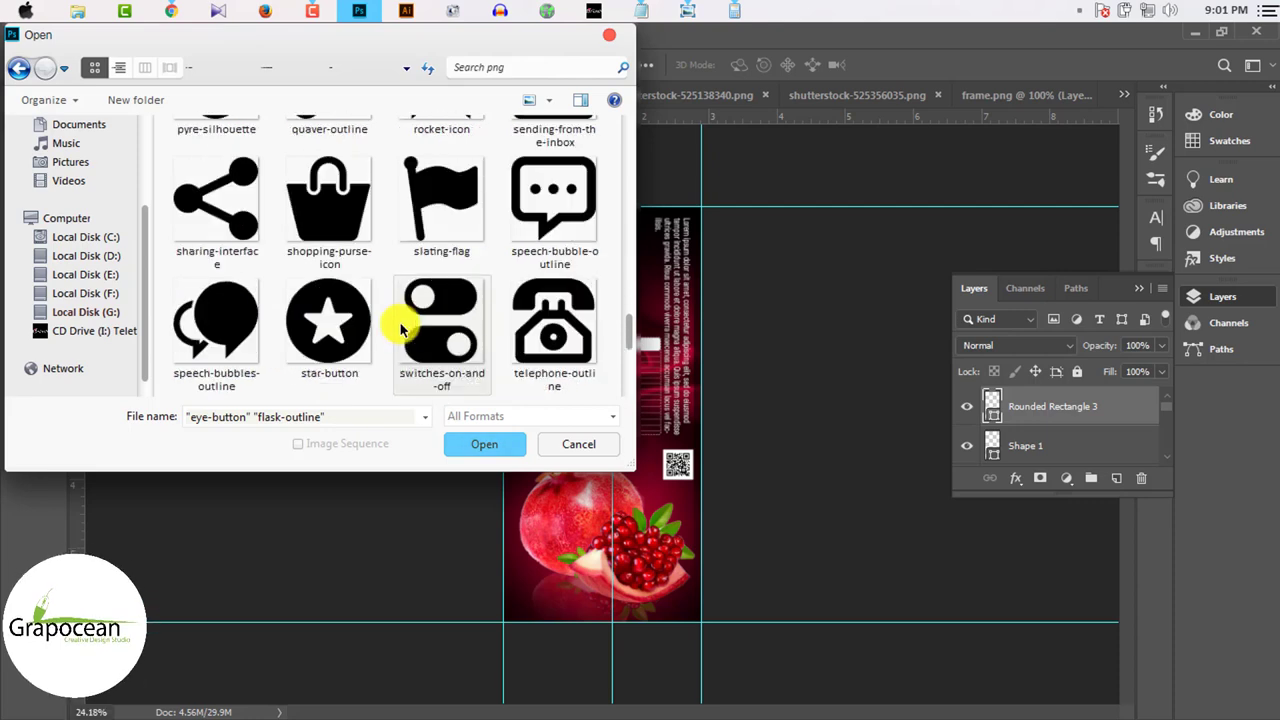
{"action": "scroll", "coordinate": [400, 322], "scroll_direction": "down", "scroll_amount": 1}
{"action": "scroll", "coordinate": [465, 290], "scroll_direction": "down", "scroll_amount": 1}
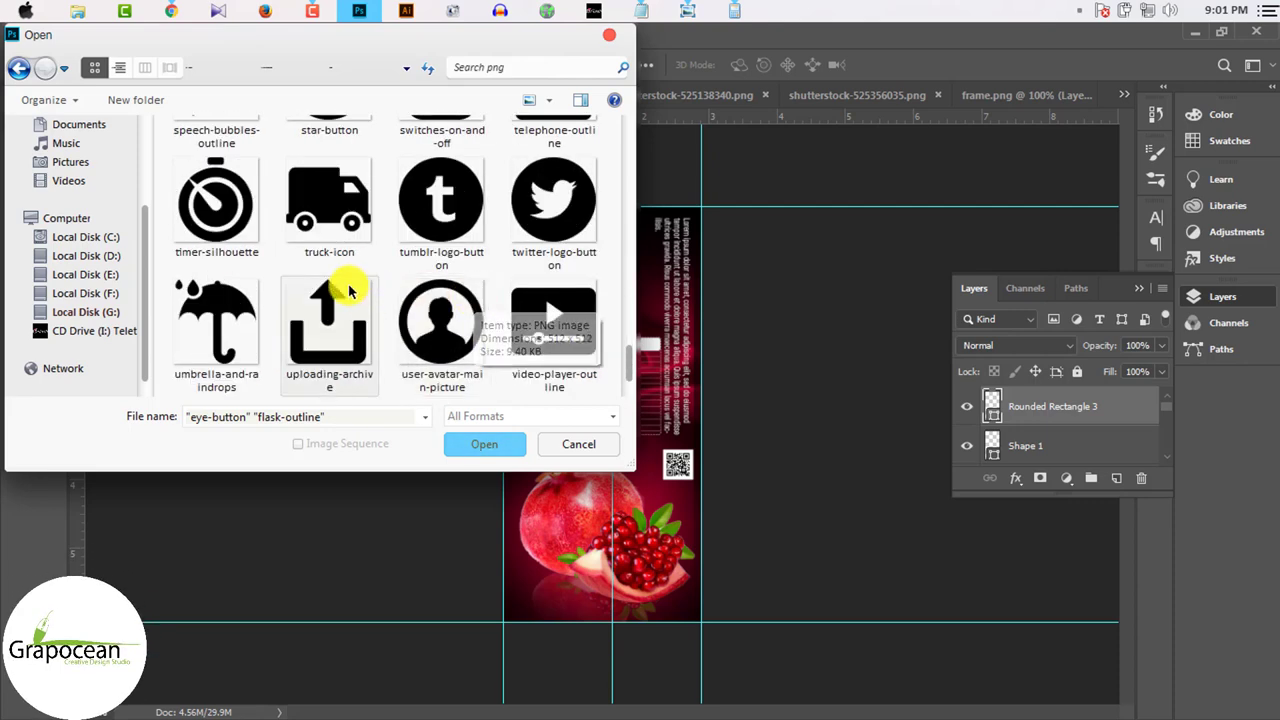
{"action": "left_click", "coordinate": [238, 300], "text": "ctrl"}
Step: Open the three selected icon files and bring the Layers panel back into view
{"action": "left_click", "coordinate": [490, 446]}
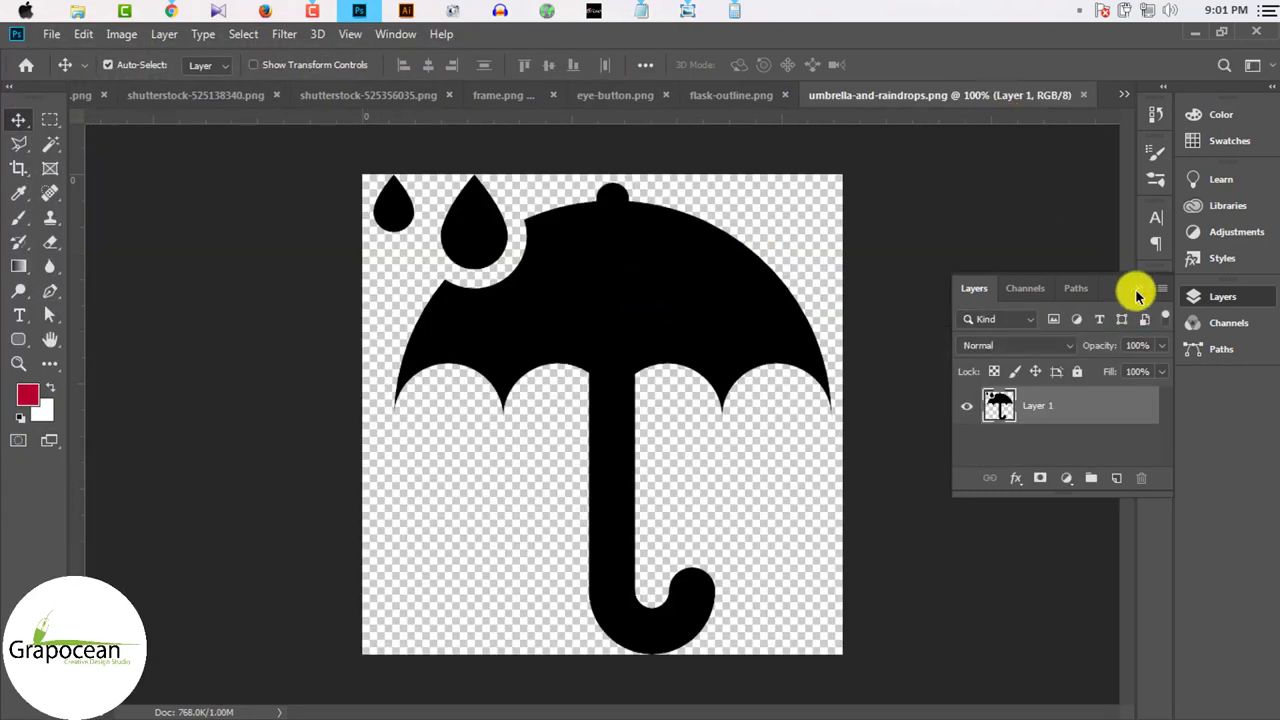
{"action": "left_click", "coordinate": [1138, 289]}
{"action": "right_click", "coordinate": [918, 98]}
{"action": "key", "text": "Escape"}
{"action": "left_click", "coordinate": [1222, 296]}
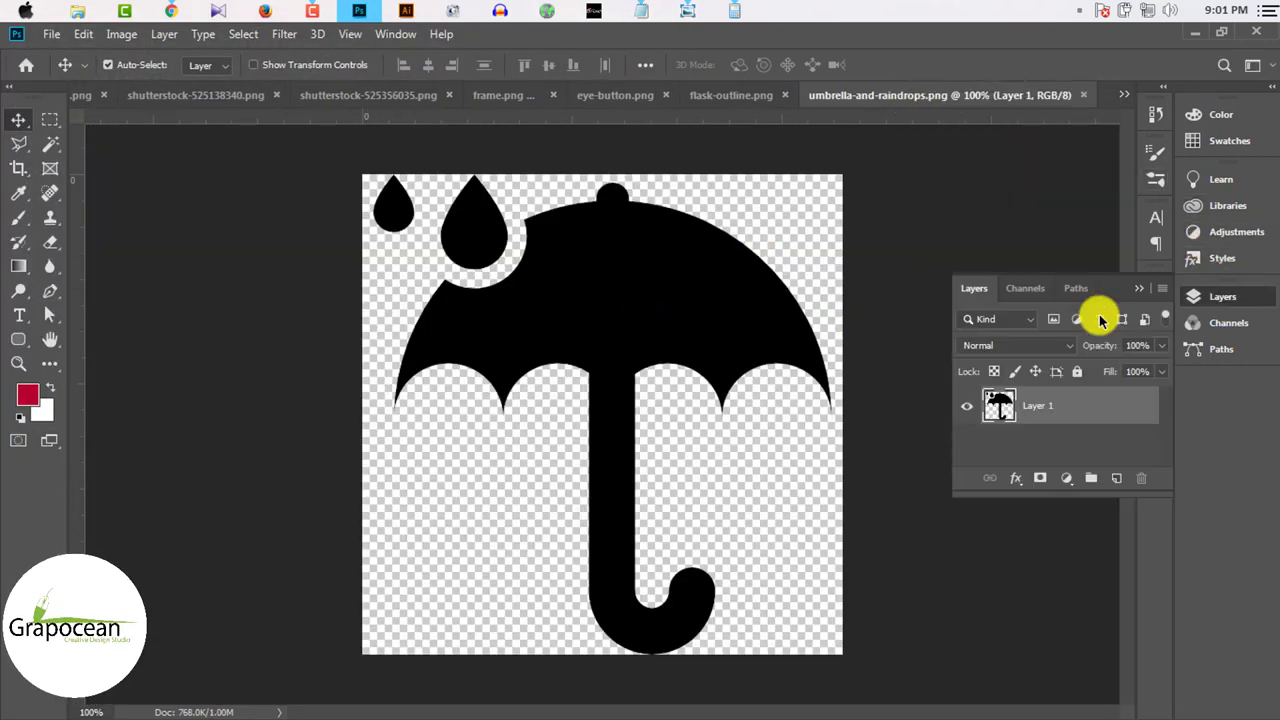
Step: Give the umbrella layer a white (#ffffff) Color Overlay layer style
{"action": "right_click", "coordinate": [1075, 407]}
{"action": "left_click", "coordinate": [923, 38]}
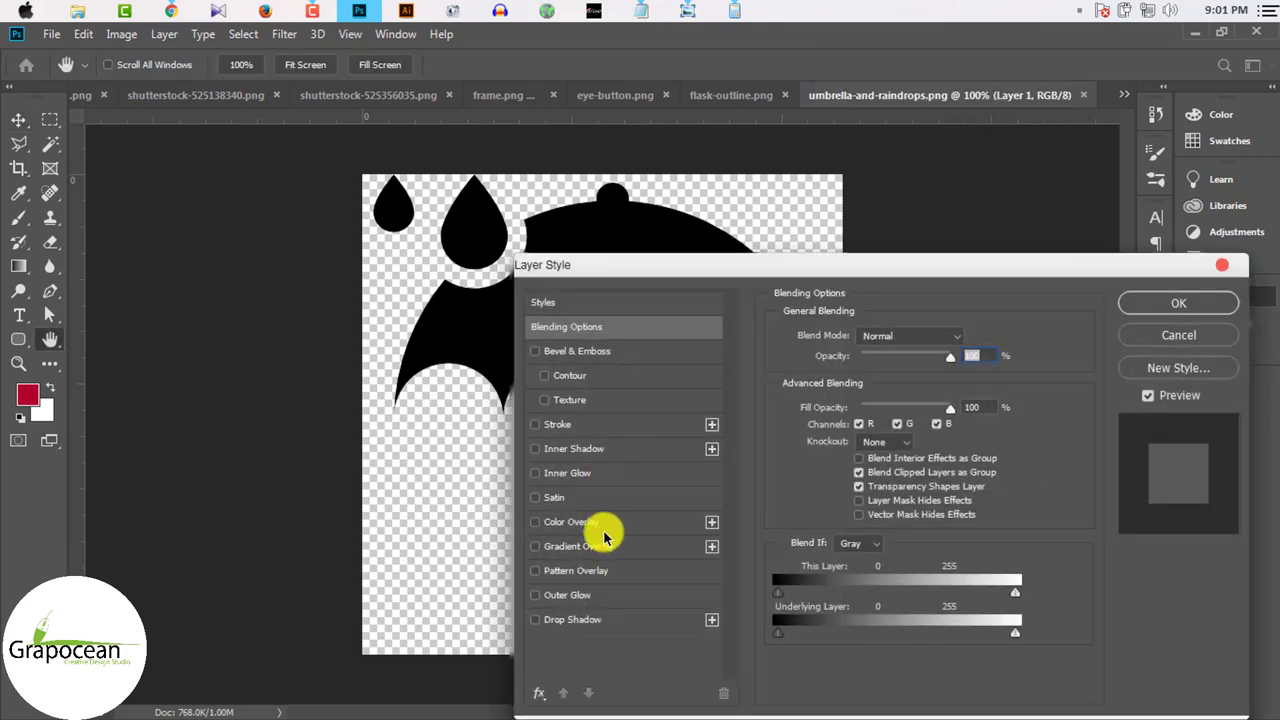
{"action": "left_click", "coordinate": [580, 522]}
{"action": "left_click", "coordinate": [968, 338]}
{"action": "left_click_drag", "start_coordinate": [903, 374], "coordinate": [469, 166]}
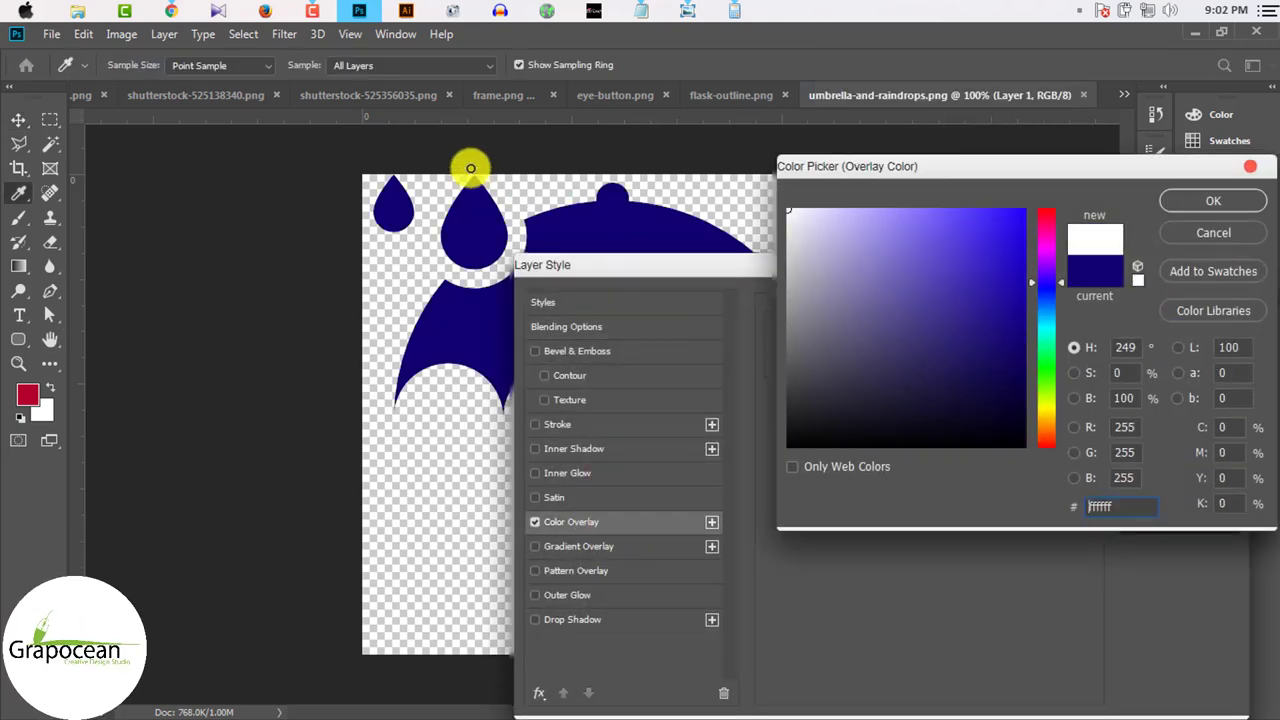
{"action": "left_click", "coordinate": [1196, 204]}
{"action": "left_click", "coordinate": [1212, 300]}
{"action": "key", "text": "v"}
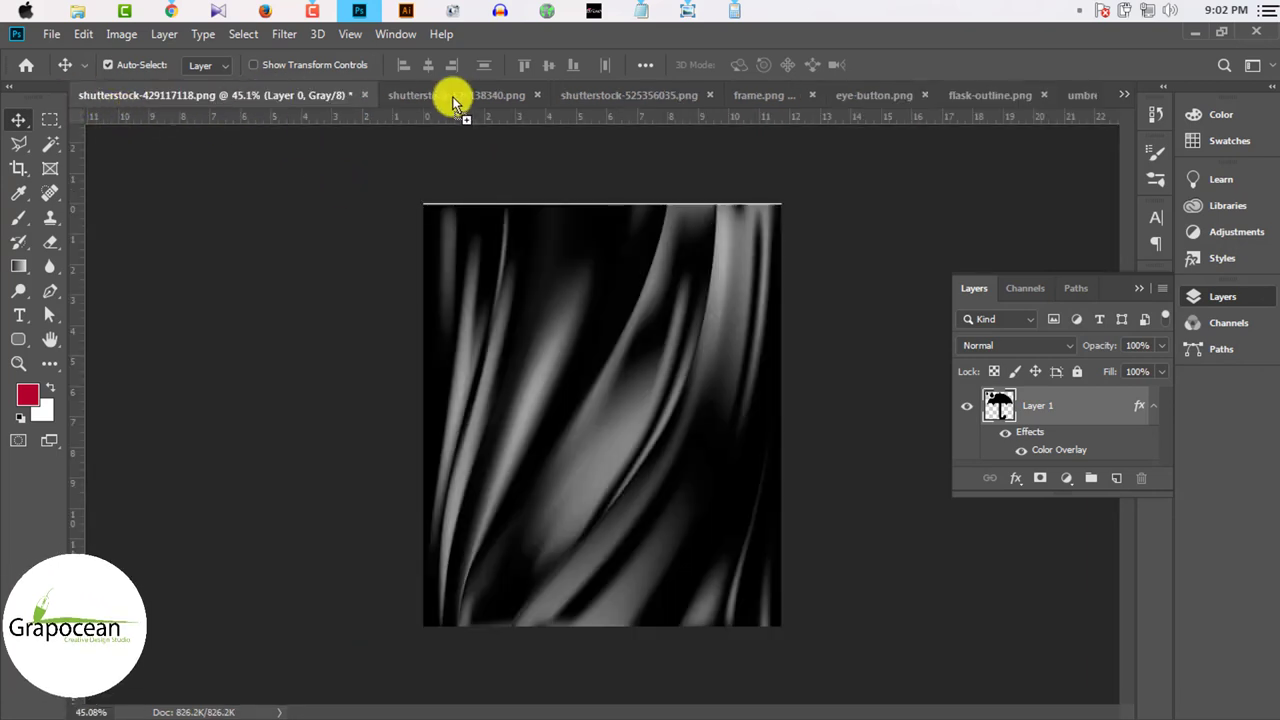
Step: Close the red satin fabric document, answering its save prompt
{"action": "mouse_move", "coordinate": [225, 122]}
{"action": "left_mouse_down"}
{"action": "mouse_move", "coordinate": [100, 108]}
{"action": "mouse_move", "coordinate": [115, 97]}
{"action": "left_mouse_up"}
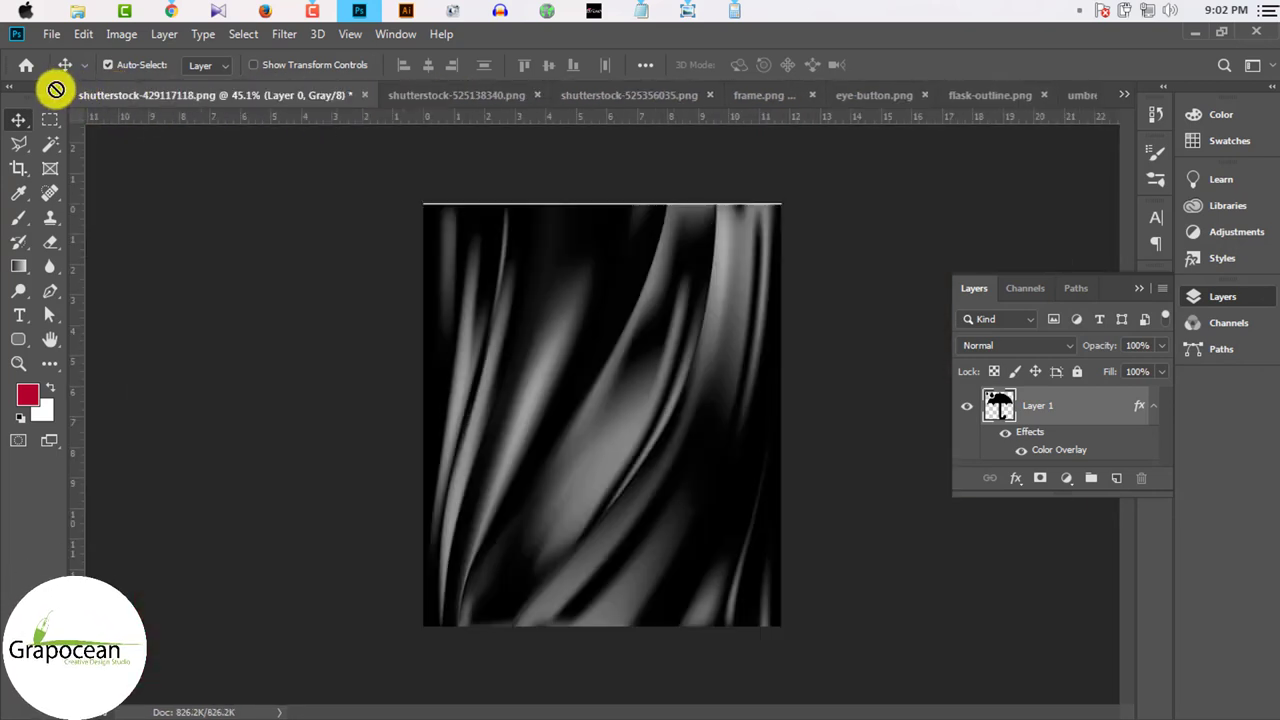
{"action": "mouse_move", "coordinate": [56, 90]}
{"action": "left_mouse_down"}
{"action": "mouse_move", "coordinate": [428, 118]}
{"action": "mouse_move", "coordinate": [97, 97]}
{"action": "mouse_move", "coordinate": [508, 317]}
{"action": "left_mouse_up"}
{"action": "left_click", "coordinate": [500, 97]}
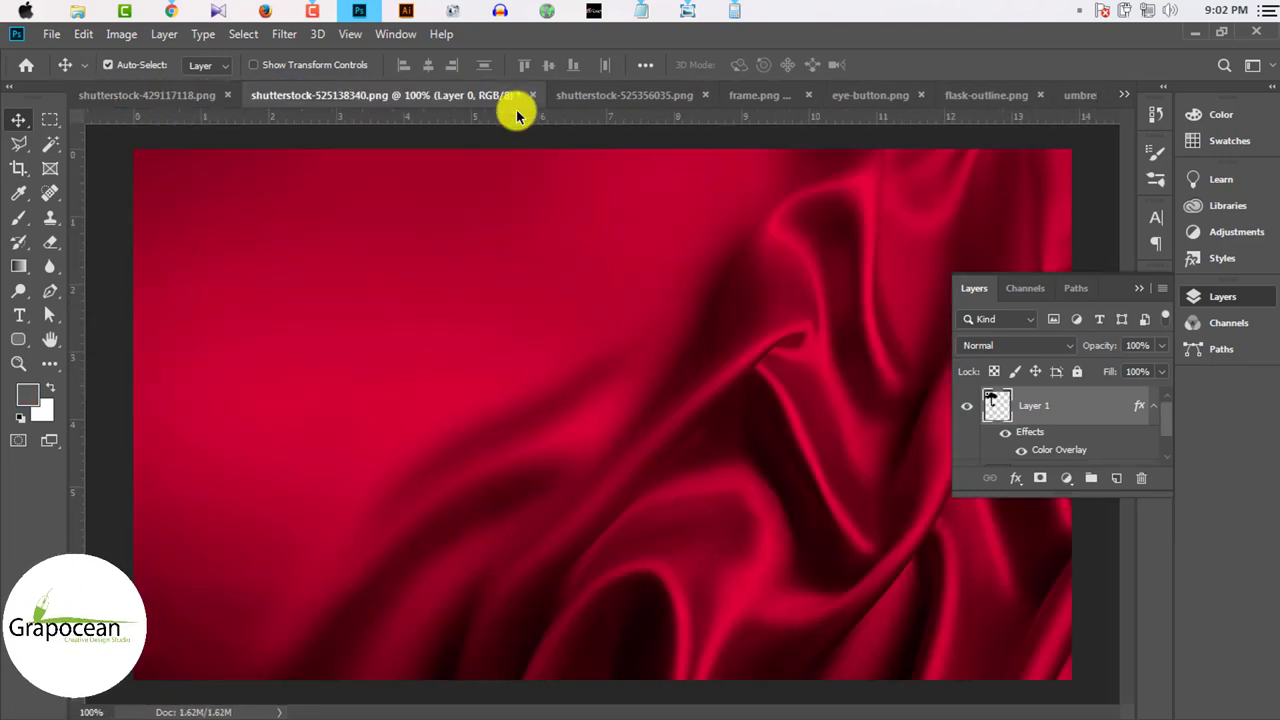
{"action": "left_click", "coordinate": [532, 95]}
{"action": "left_click", "coordinate": [658, 298]}
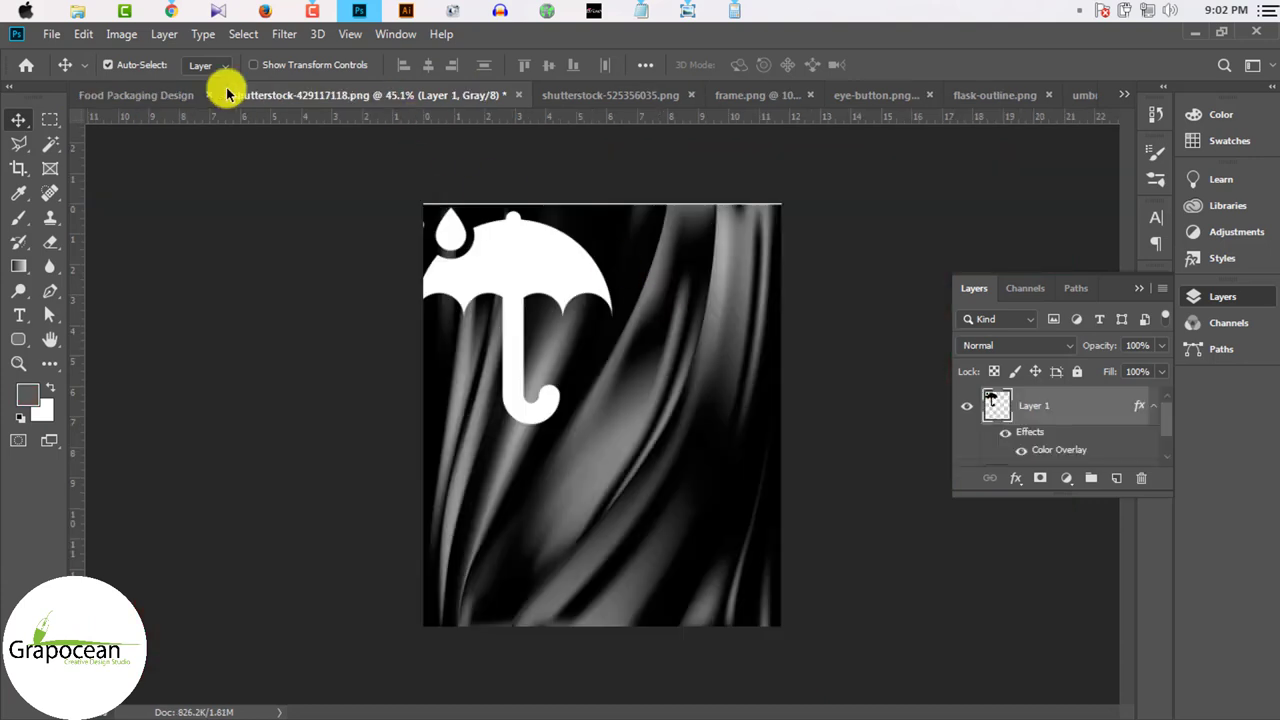
Step: Copy the umbrella layer into Food Packaging Design and scale it down
{"action": "left_click", "coordinate": [135, 95]}
{"action": "left_click", "coordinate": [495, 95]}
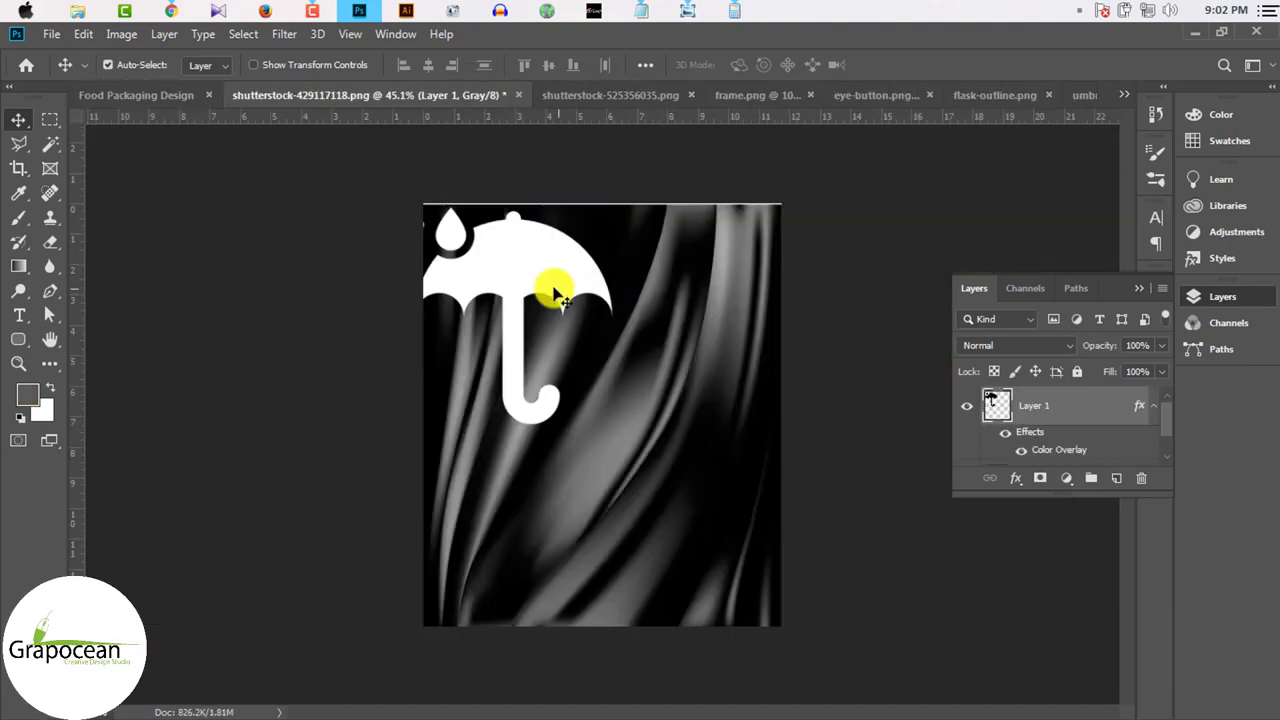
{"action": "left_click_drag", "start_coordinate": [555, 295], "coordinate": [652, 288]}
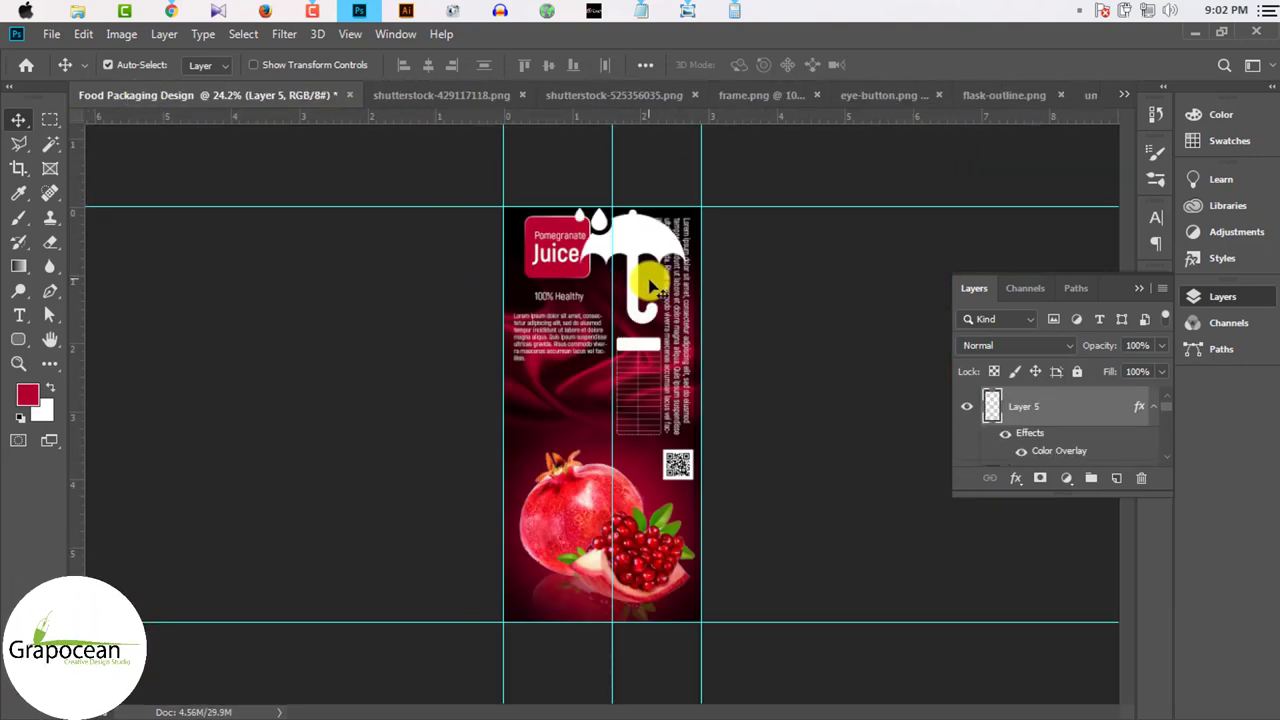
{"action": "key", "text": "ctrl+t"}
{"action": "mouse_move", "coordinate": [700, 222]}
{"action": "left_mouse_down"}
{"action": "mouse_move", "coordinate": [638, 258]}
{"action": "mouse_move", "coordinate": [612, 435]}
{"action": "left_mouse_up"}
{"action": "scroll", "coordinate": [643, 277], "scroll_direction": "up", "scroll_amount": 5}
{"action": "key", "text": "Return"}
Step: Shrink the umbrella further to a small icon on the side panel
{"action": "scroll", "coordinate": [588, 290], "scroll_direction": "up", "scroll_amount": 3}
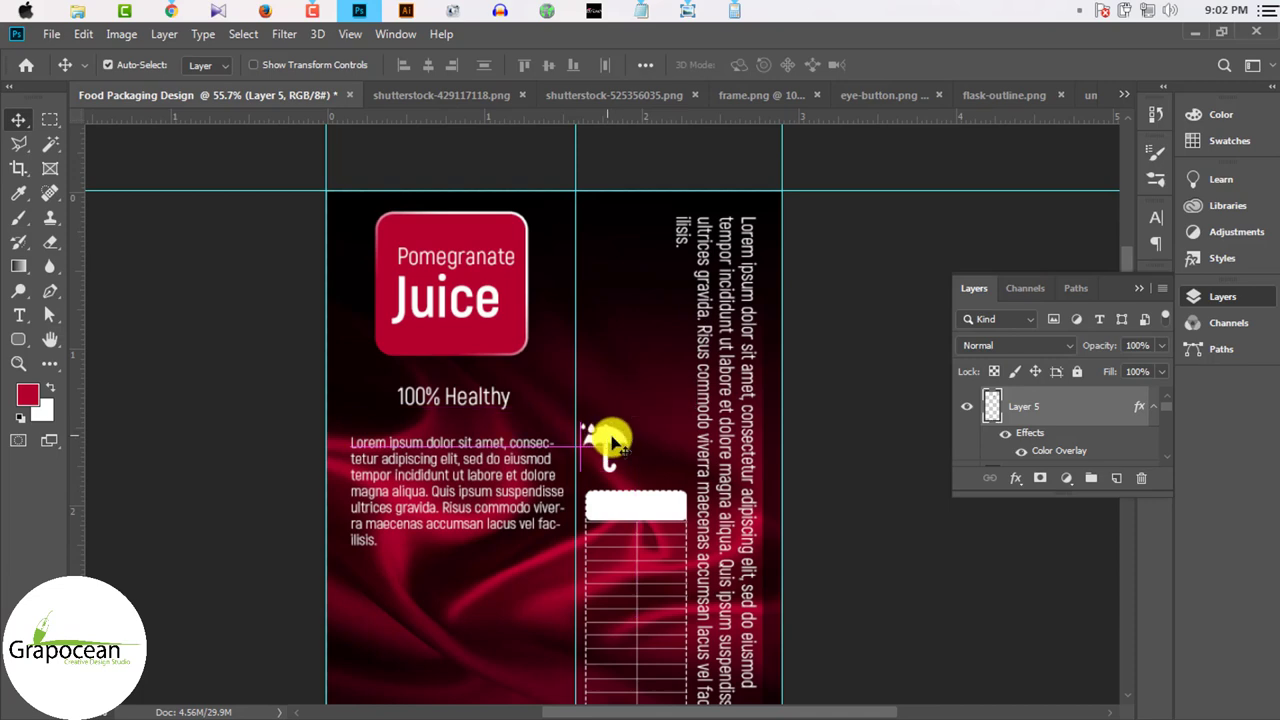
{"action": "key", "text": "ctrl+t"}
{"action": "mouse_move", "coordinate": [626, 420]}
{"action": "left_mouse_down"}
{"action": "mouse_move", "coordinate": [620, 437]}
{"action": "mouse_move", "coordinate": [596, 230]}
{"action": "left_mouse_up"}
{"action": "left_click", "coordinate": [893, 72]}
{"action": "scroll", "coordinate": [651, 423], "scroll_direction": "up", "scroll_amount": 1}
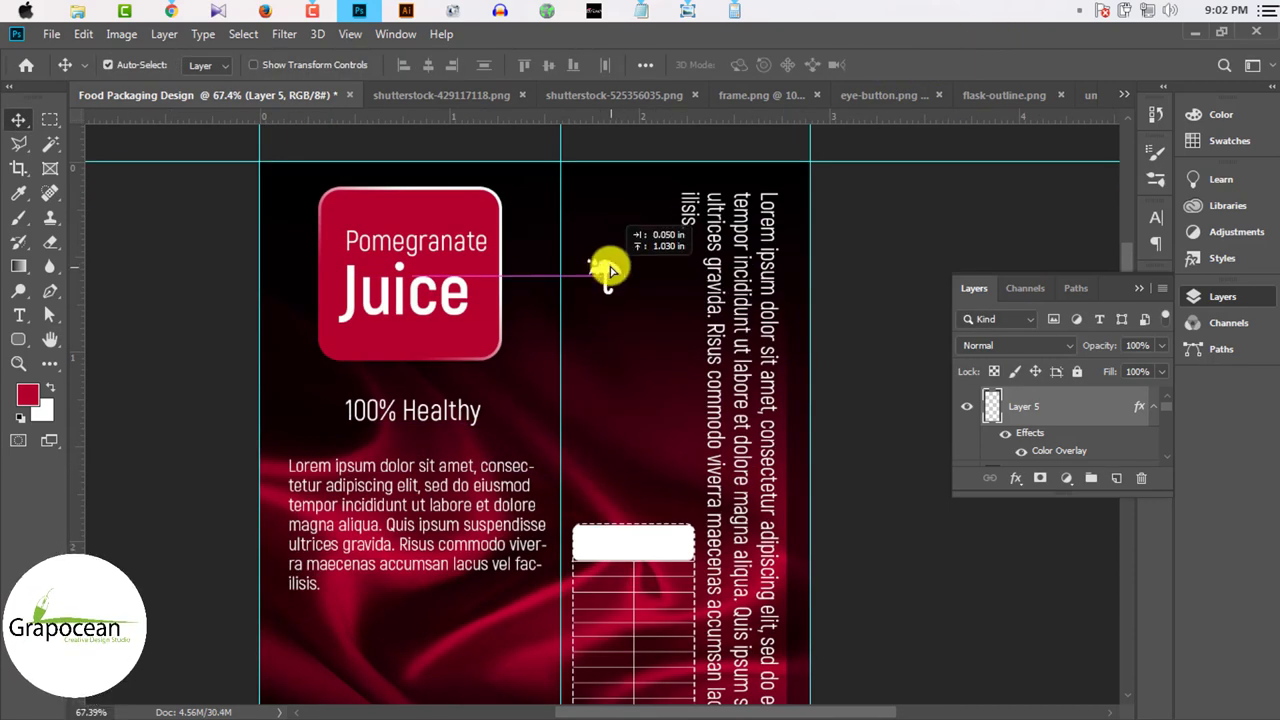
Step: Bring the flask-outline layer into the carton design and scale it down small
{"action": "left_click", "coordinate": [1030, 95]}
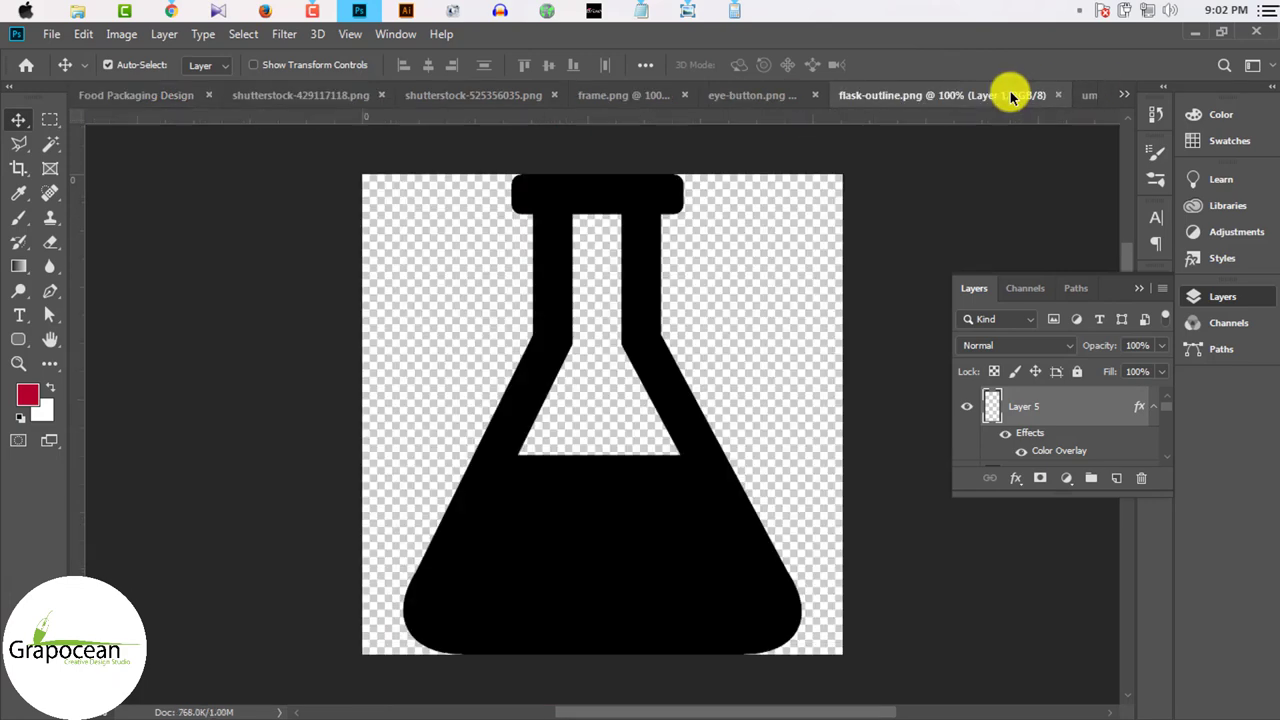
{"action": "mouse_move", "coordinate": [714, 491]}
{"action": "left_mouse_down"}
{"action": "mouse_move", "coordinate": [163, 97]}
{"action": "mouse_move", "coordinate": [640, 323]}
{"action": "left_mouse_up"}
{"action": "key", "text": "ctrl+t"}
{"action": "left_click_drag", "start_coordinate": [748, 143], "coordinate": [629, 283]}
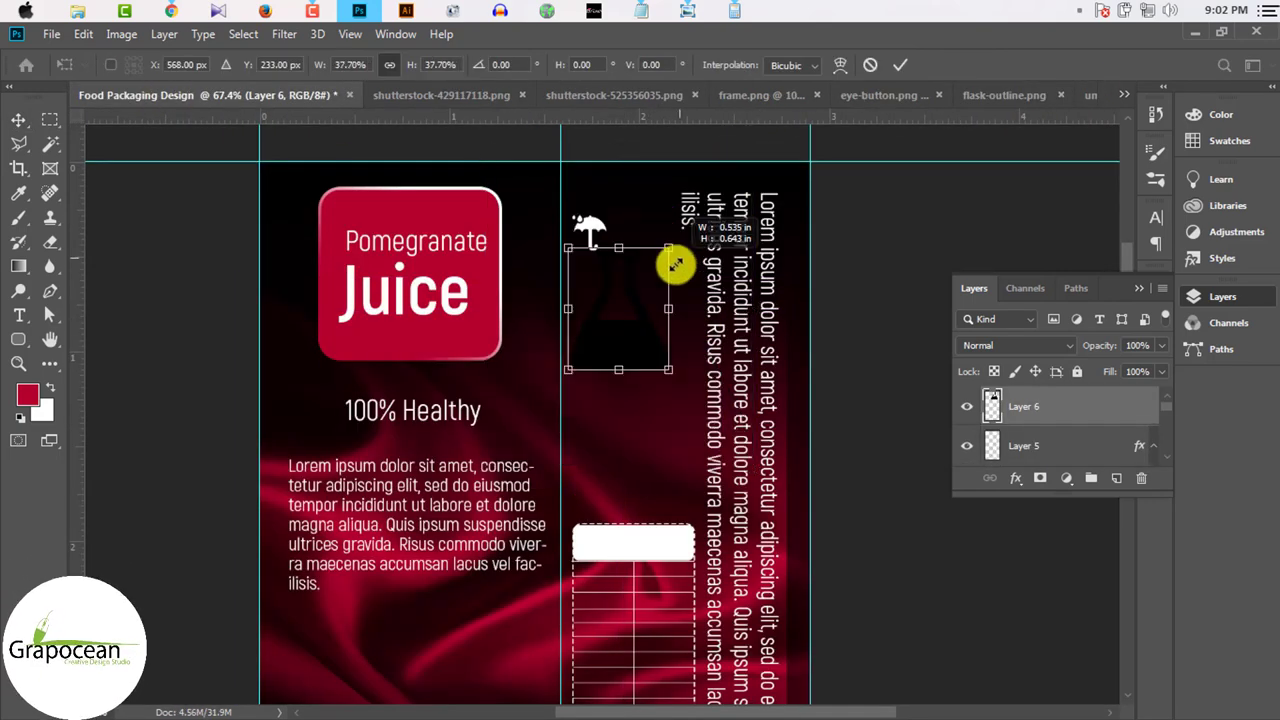
{"action": "left_click", "coordinate": [900, 65]}
Step: Give the flask layer a white Color Overlay layer style
{"action": "right_click", "coordinate": [997, 403]}
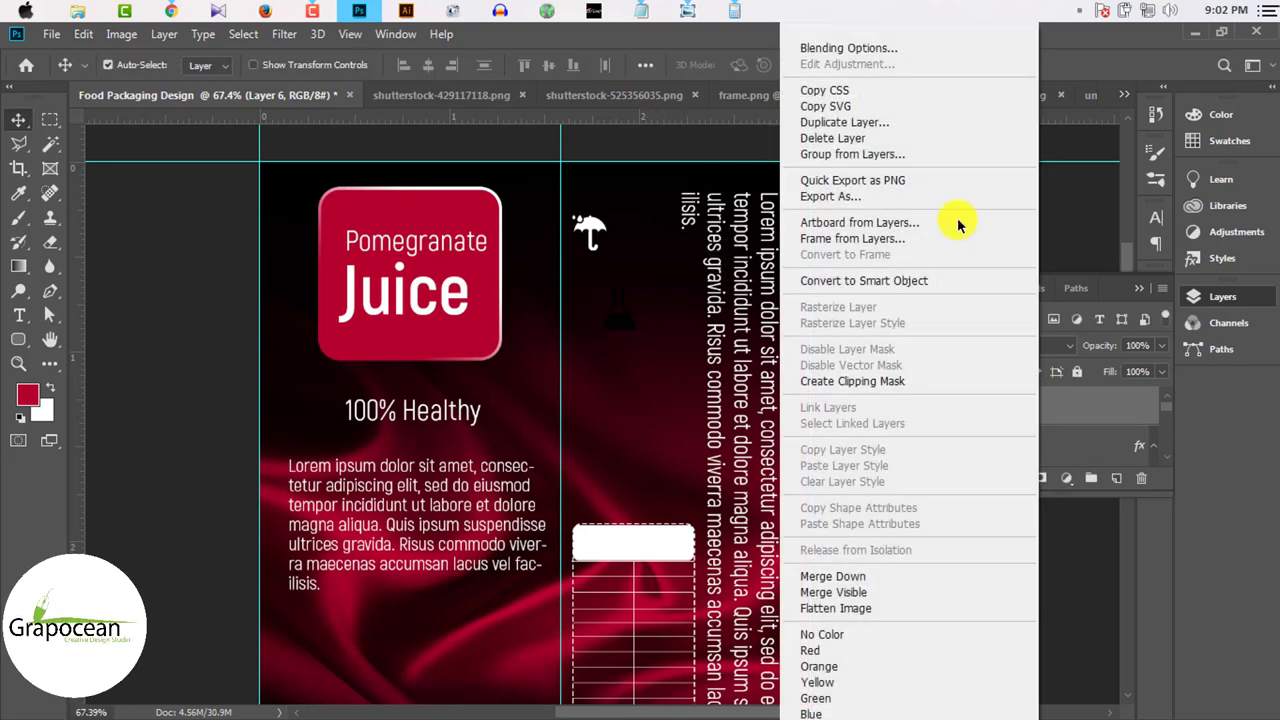
{"action": "left_click", "coordinate": [850, 23]}
{"action": "left_click", "coordinate": [565, 521]}
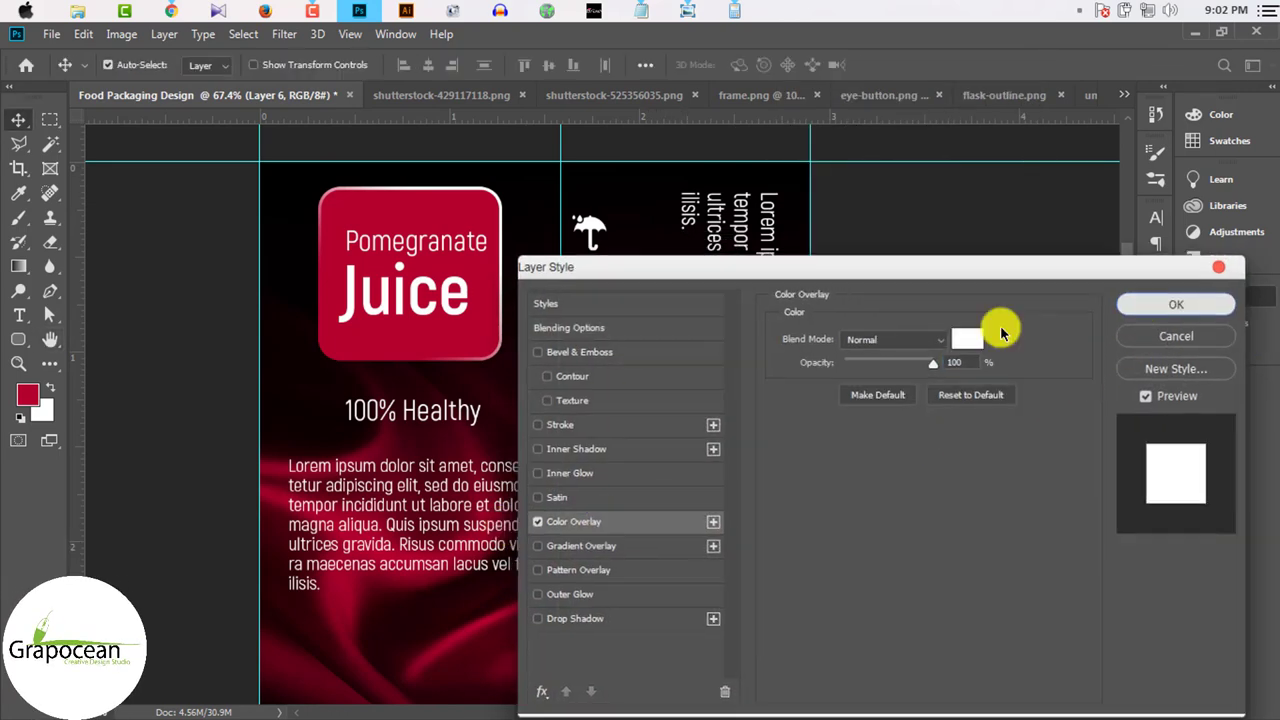
{"action": "key", "text": "Return"}
{"action": "scroll", "coordinate": [650, 320], "scroll_direction": "up", "scroll_amount": 3, "text": "alt"}
Step: Resize the flask again and place it just below the umbrella
{"action": "mouse_move", "coordinate": [640, 318]}
{"action": "left_mouse_down"}
{"action": "mouse_move", "coordinate": [568, 303]}
{"action": "mouse_move", "coordinate": [631, 210]}
{"action": "left_mouse_up"}
{"action": "key", "text": "ctrl+t"}
{"action": "left_click", "coordinate": [900, 65]}
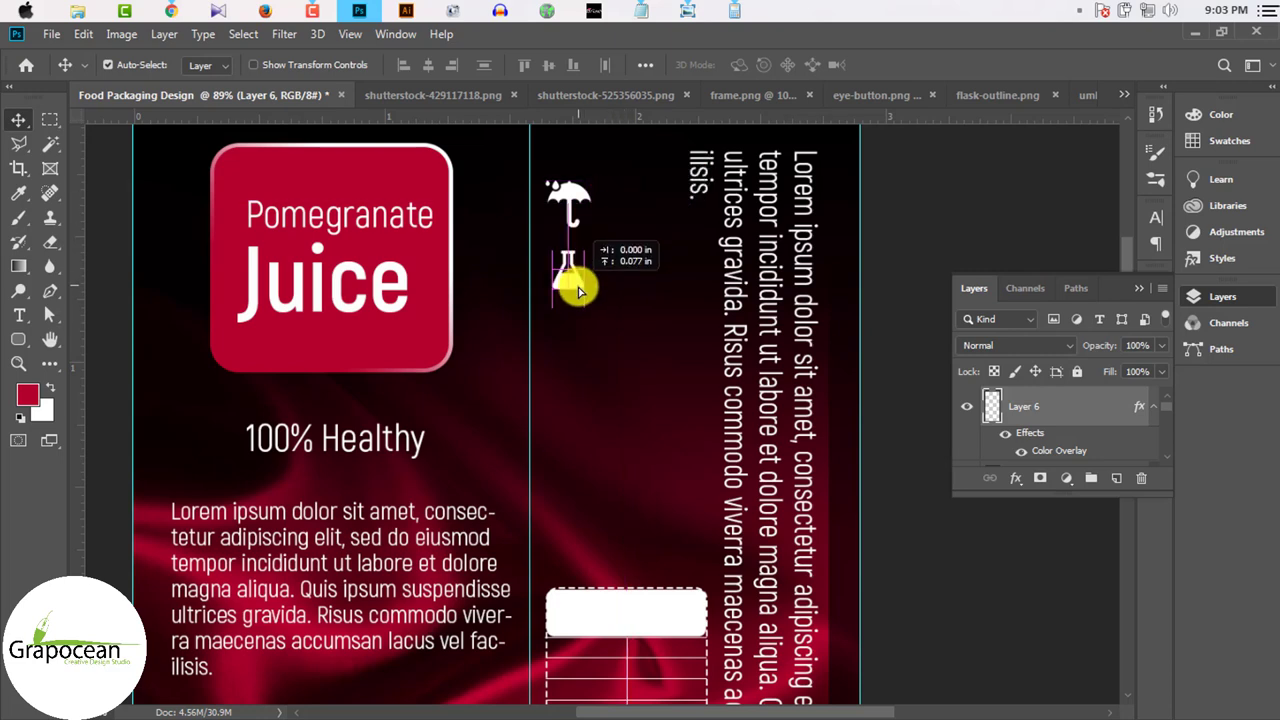
{"action": "left_click_drag", "start_coordinate": [585, 275], "coordinate": [576, 288]}
Step: Move the umbrella down beside the flask, just above the nutrition table
{"action": "scroll", "coordinate": [652, 287], "scroll_direction": "down", "scroll_amount": 2}
{"action": "scroll", "coordinate": [649, 314], "scroll_direction": "down", "scroll_amount": 1}
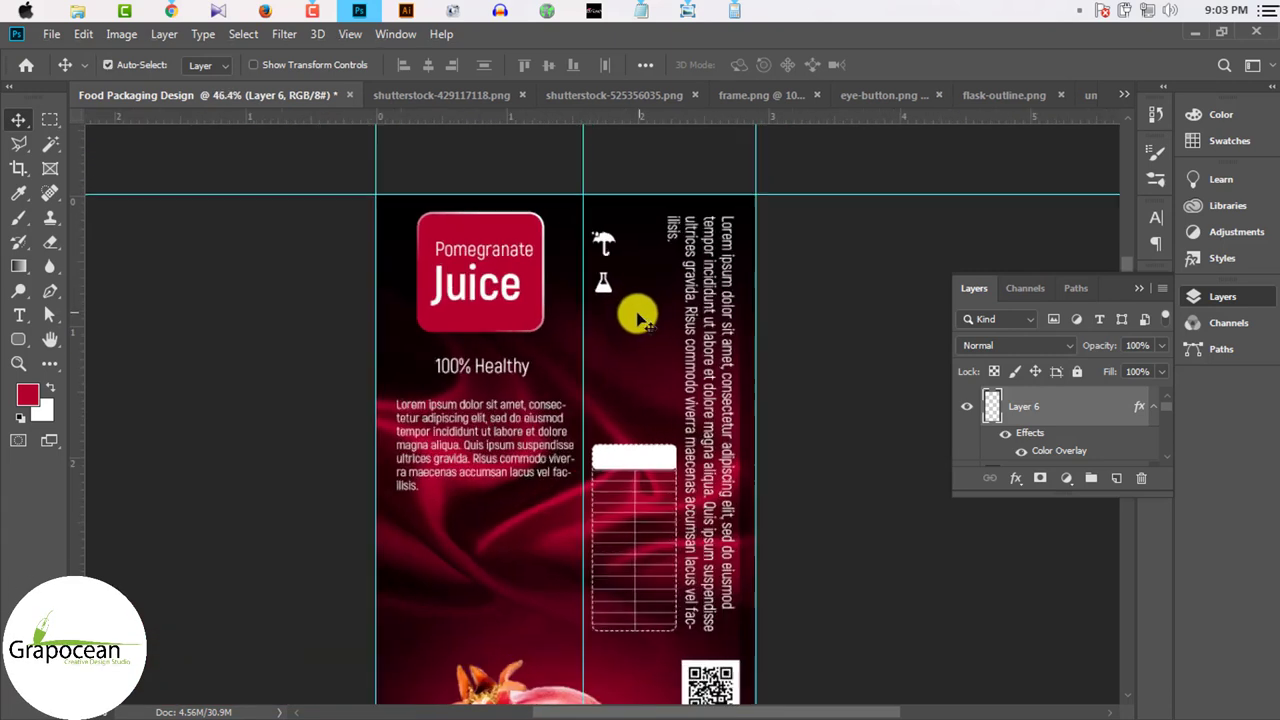
{"action": "left_click", "coordinate": [606, 288]}
{"action": "left_click", "coordinate": [603, 284]}
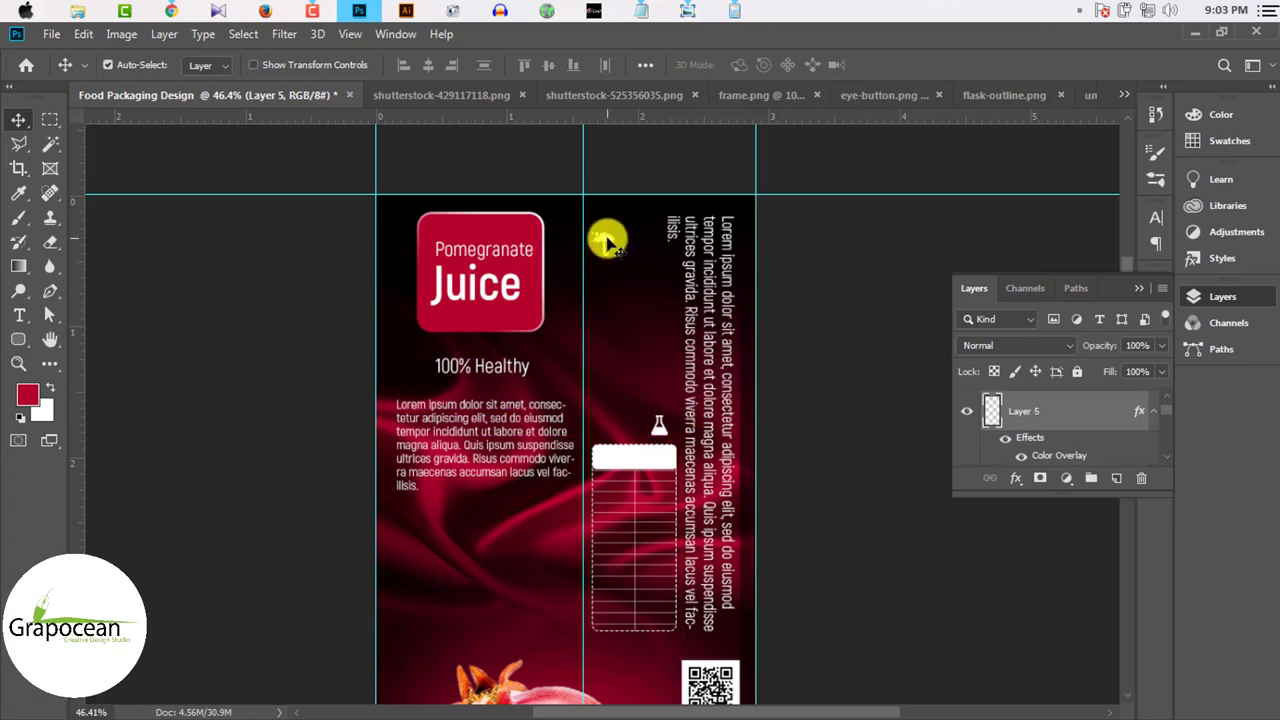
{"action": "mouse_move", "coordinate": [606, 240]}
{"action": "left_mouse_down"}
{"action": "mouse_move", "coordinate": [633, 428]}
{"action": "mouse_move", "coordinate": [668, 427]}
{"action": "left_mouse_up"}
{"action": "scroll", "coordinate": [637, 432], "scroll_direction": "up", "scroll_amount": 2}
Step: Drag the eye-button icon into the packaging design and shrink it small
{"action": "scroll", "coordinate": [684, 424], "scroll_direction": "down", "scroll_amount": 1}
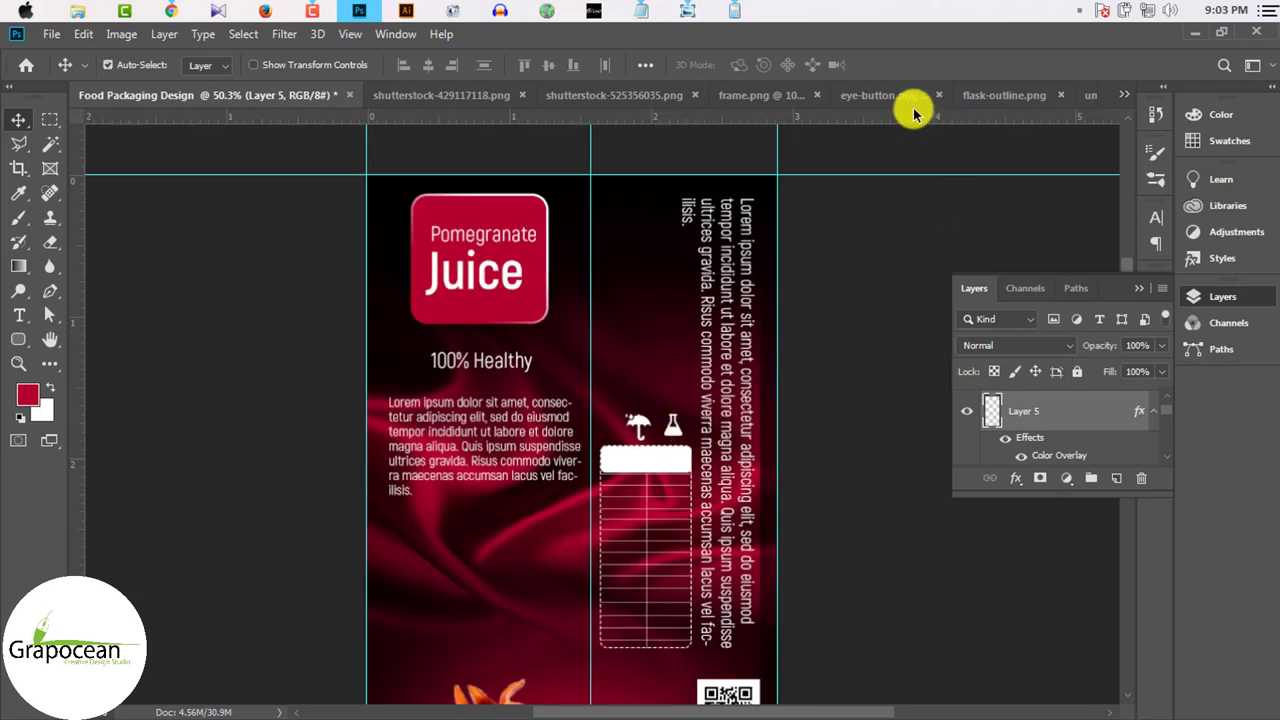
{"action": "left_click_drag", "start_coordinate": [1022, 103], "coordinate": [222, 112]}
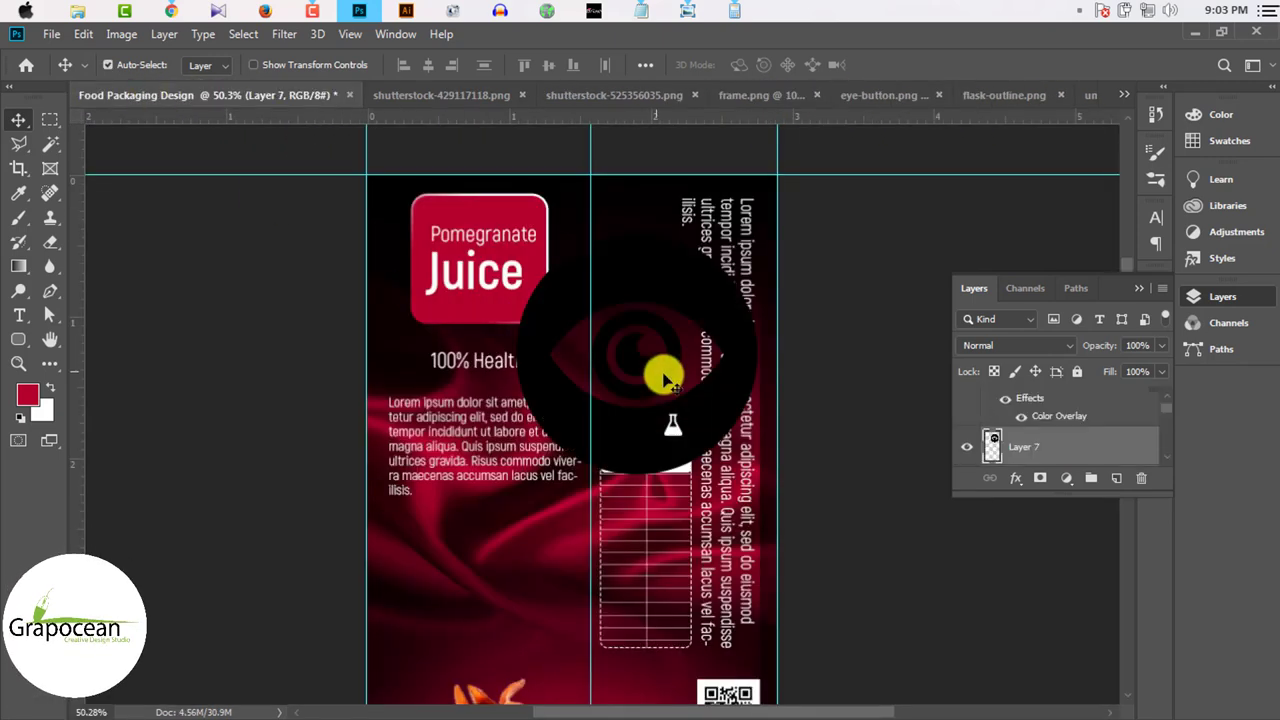
{"action": "left_click_drag", "start_coordinate": [222, 112], "coordinate": [685, 375]}
{"action": "key", "text": "ctrl+t"}
{"action": "left_click_drag", "start_coordinate": [757, 241], "coordinate": [657, 349]}
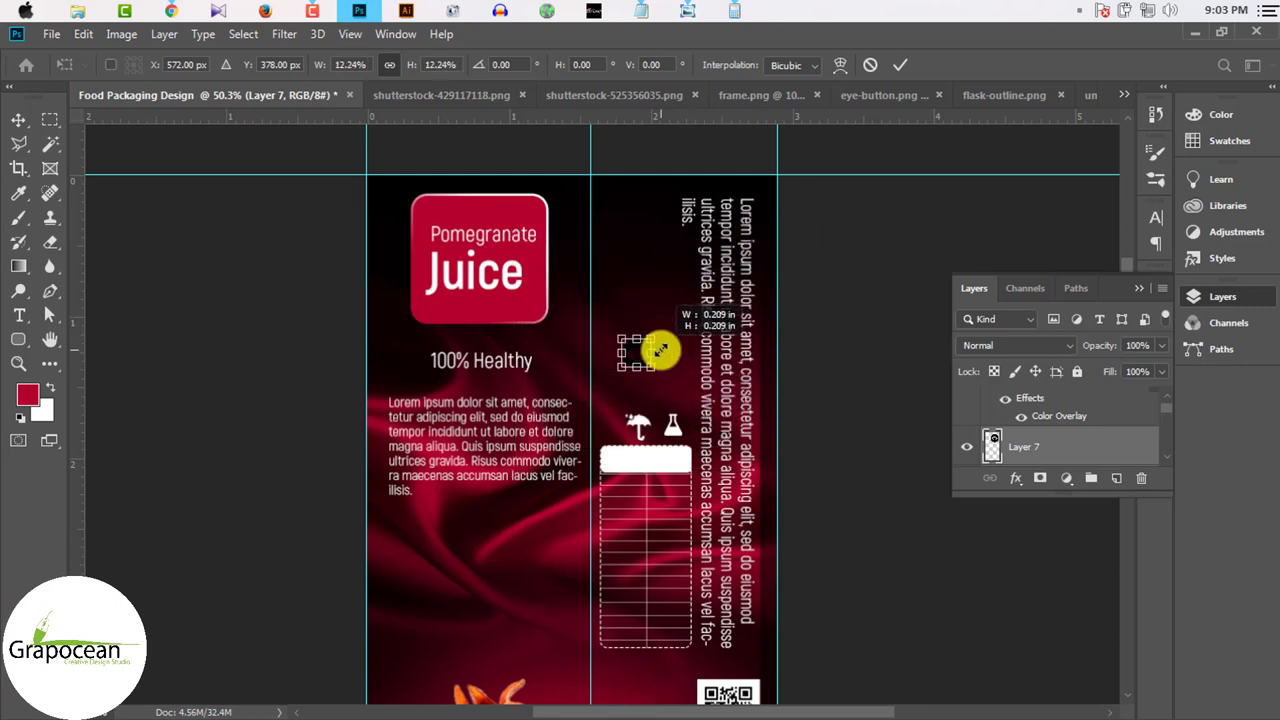
{"action": "left_click", "coordinate": [900, 64]}
{"action": "scroll", "coordinate": [641, 344], "scroll_direction": "up", "scroll_amount": 2}
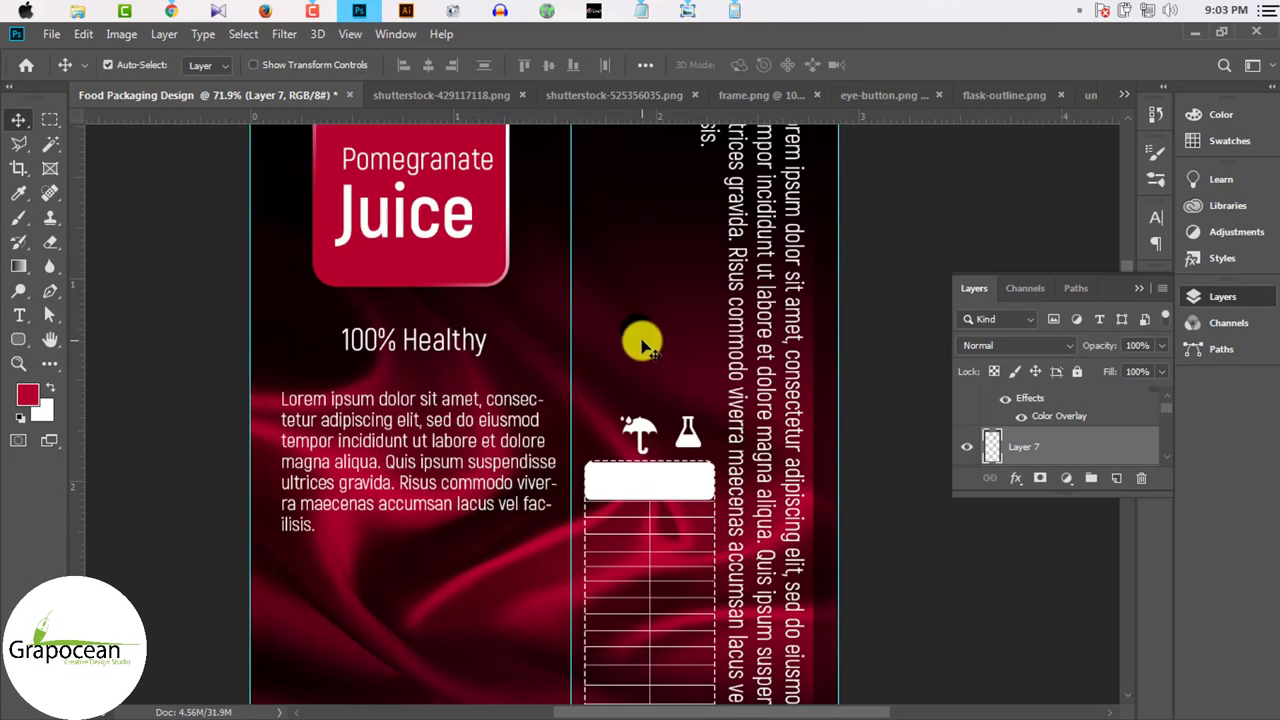
{"action": "scroll", "coordinate": [602, 455], "scroll_direction": "up", "scroll_amount": 3}
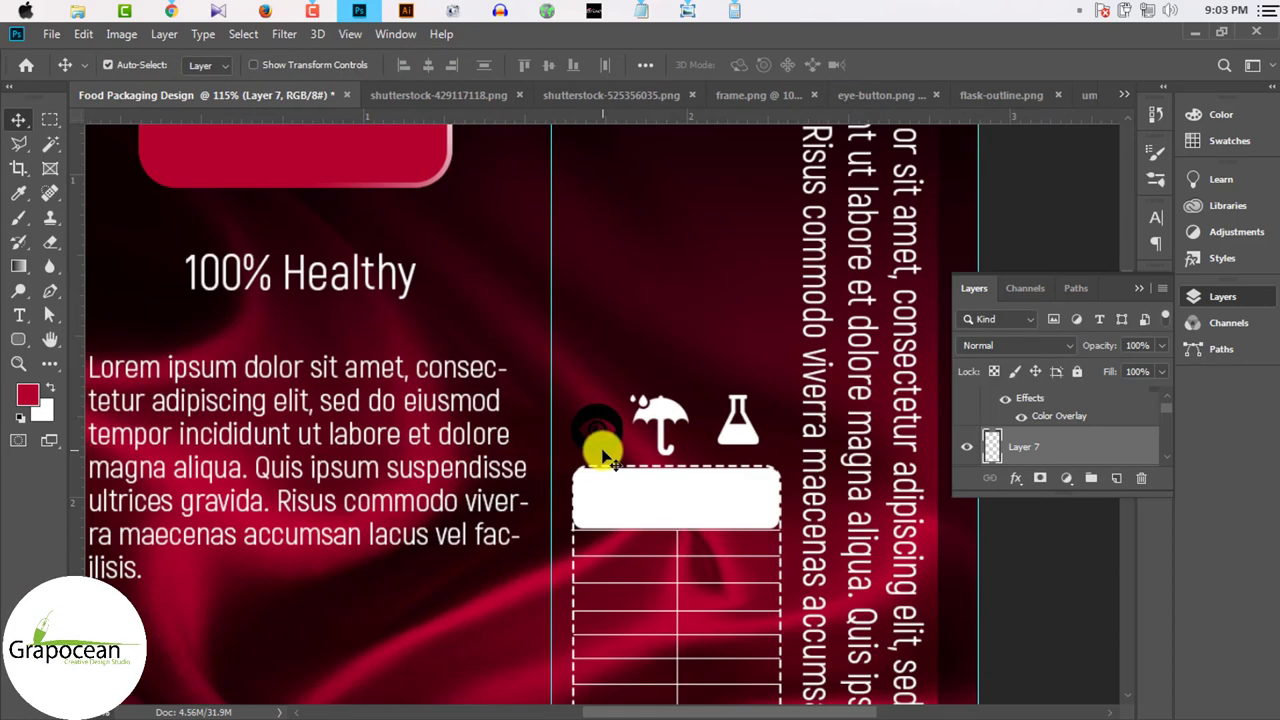
Step: Give the eye icon layer a white Color Overlay layer style
{"action": "right_click", "coordinate": [1063, 443]}
{"action": "left_click", "coordinate": [937, 38]}
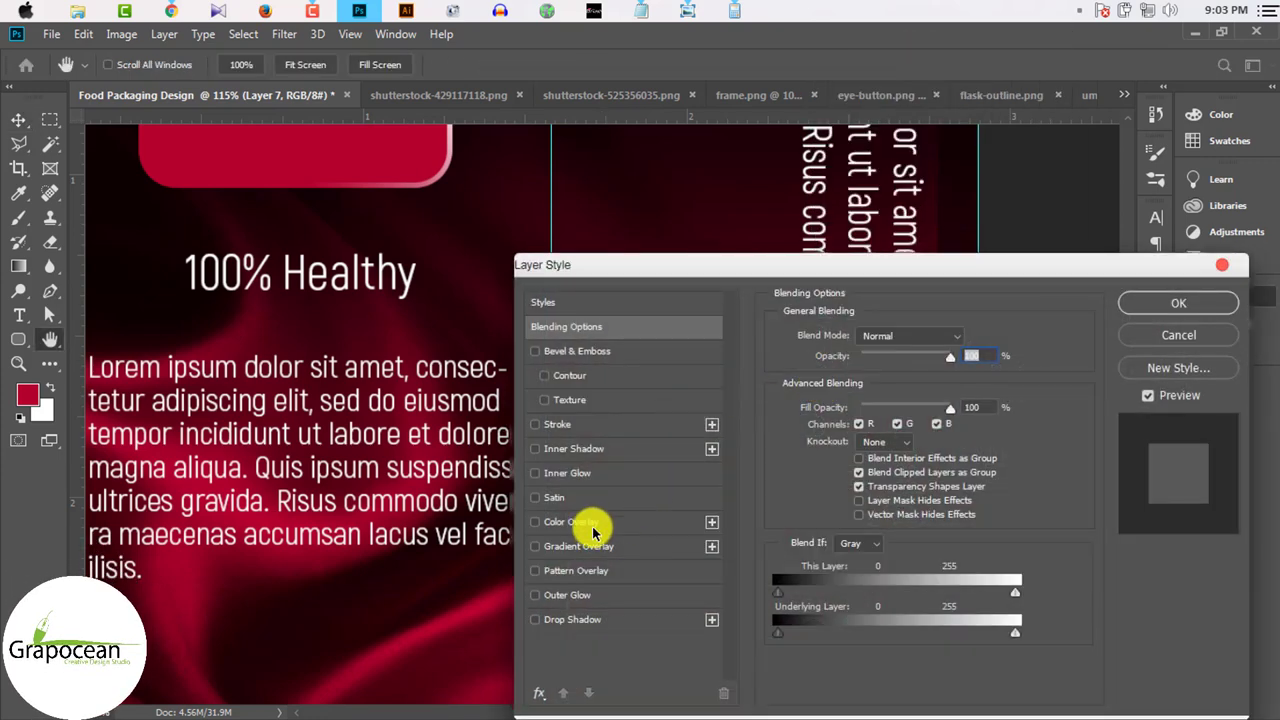
{"action": "left_click", "coordinate": [590, 524]}
{"action": "left_click", "coordinate": [1125, 300]}
{"action": "scroll", "coordinate": [750, 440], "scroll_direction": "up", "scroll_amount": 2}
Step: Nudge the flask and eye icons so all three sit evenly spaced in a row
{"action": "left_click_drag", "start_coordinate": [757, 447], "coordinate": [768, 457]}
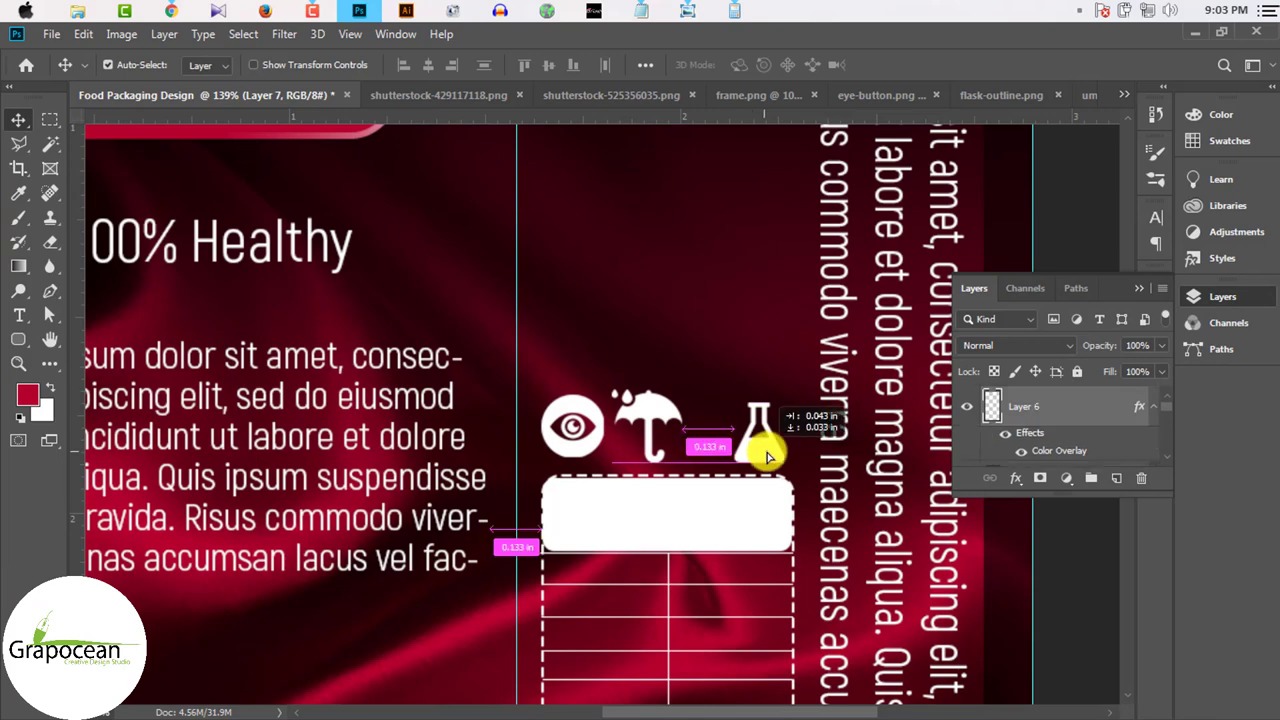
{"action": "left_click_drag", "start_coordinate": [572, 427], "coordinate": [584, 427]}
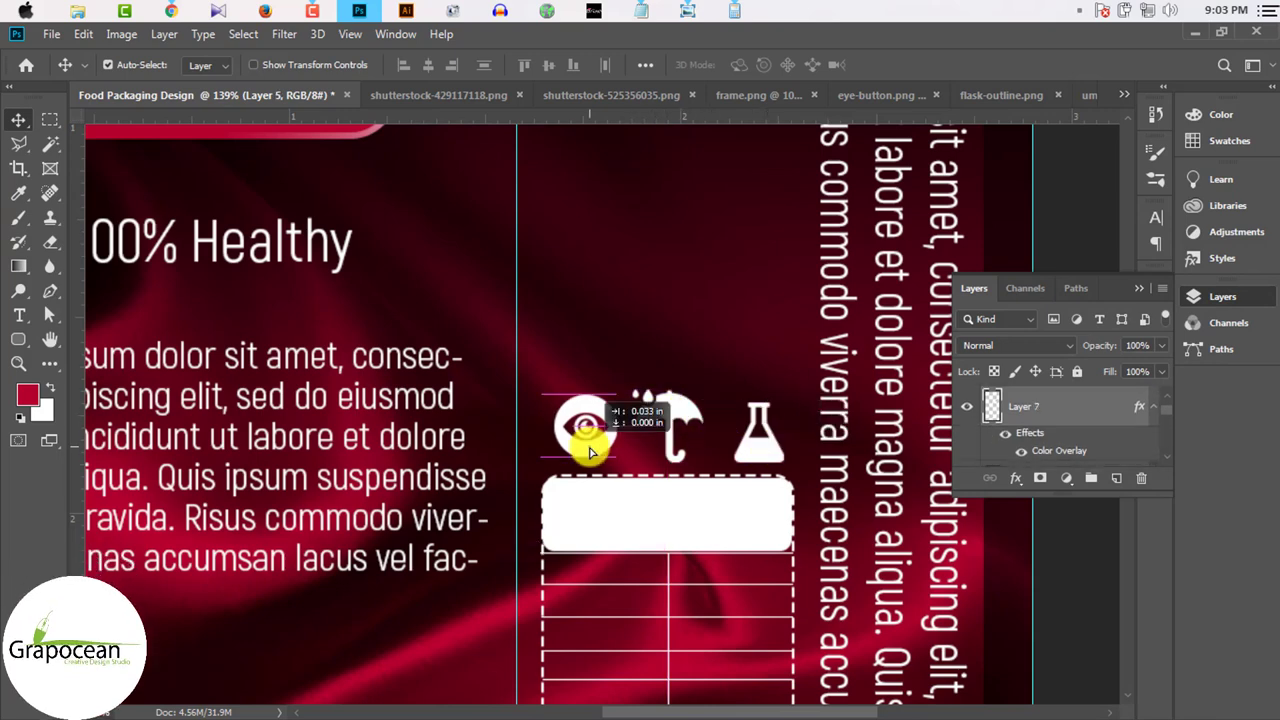
{"action": "scroll", "coordinate": [740, 435], "scroll_direction": "down", "scroll_amount": 2}
{"action": "scroll", "coordinate": [757, 450], "scroll_direction": "up", "scroll_amount": 2}
{"action": "left_click", "coordinate": [757, 450]}
{"action": "scroll", "coordinate": [740, 445], "scroll_direction": "down", "scroll_amount": 2}
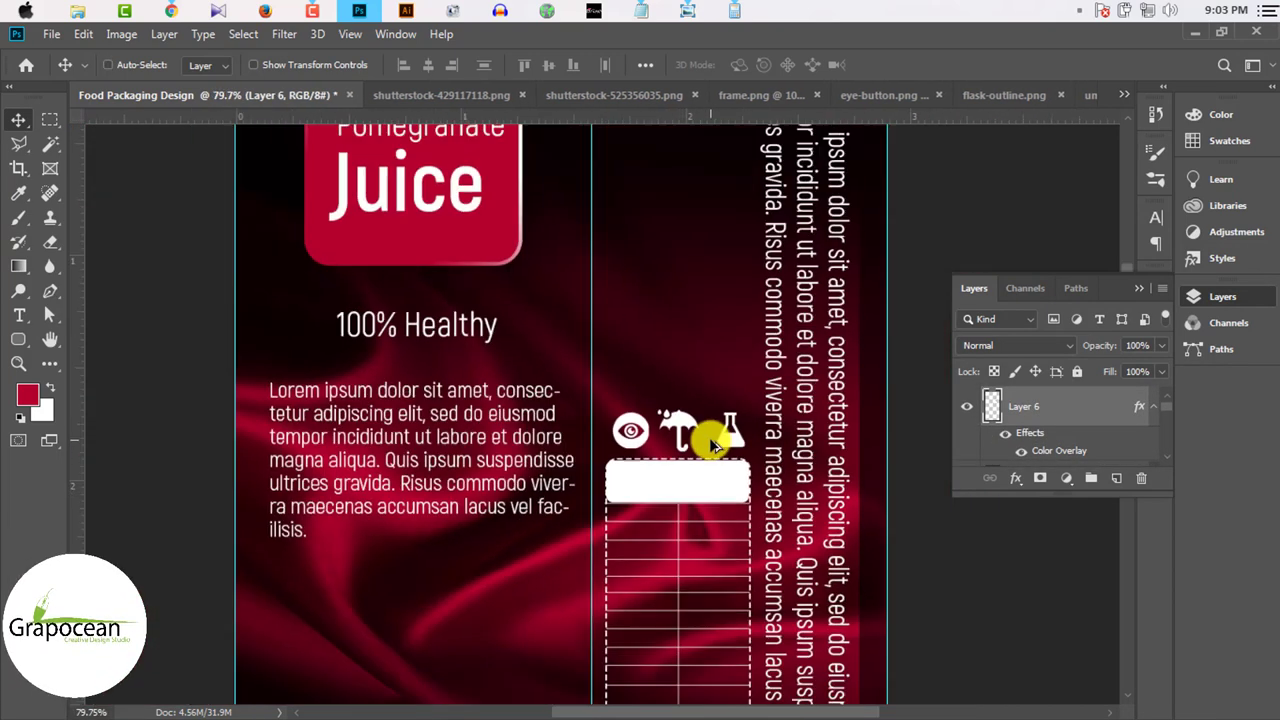
{"action": "scroll", "coordinate": [740, 445], "scroll_direction": "down", "scroll_amount": 1}
{"action": "scroll", "coordinate": [735, 446], "scroll_direction": "up", "scroll_amount": 2}
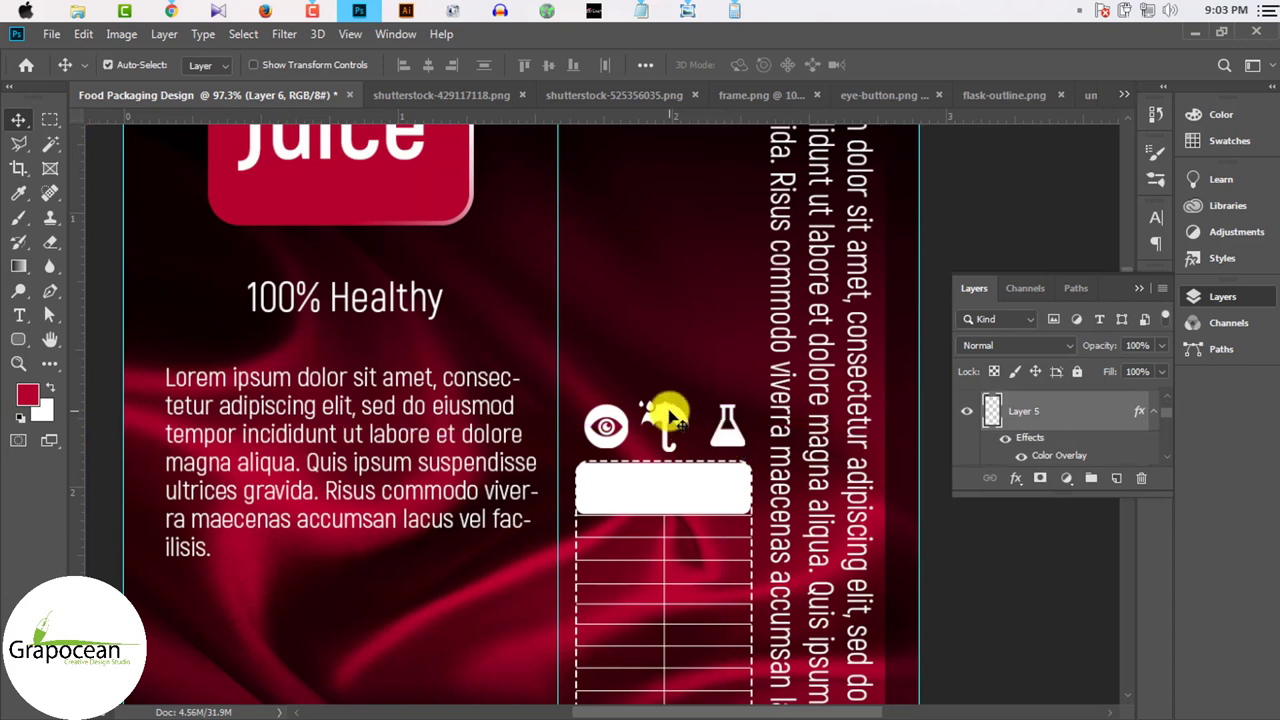
Step: Scale the umbrella icon from about 79% to roughly 91% so it matches the eye and flask icons
{"action": "key", "text": "ctrl+t"}
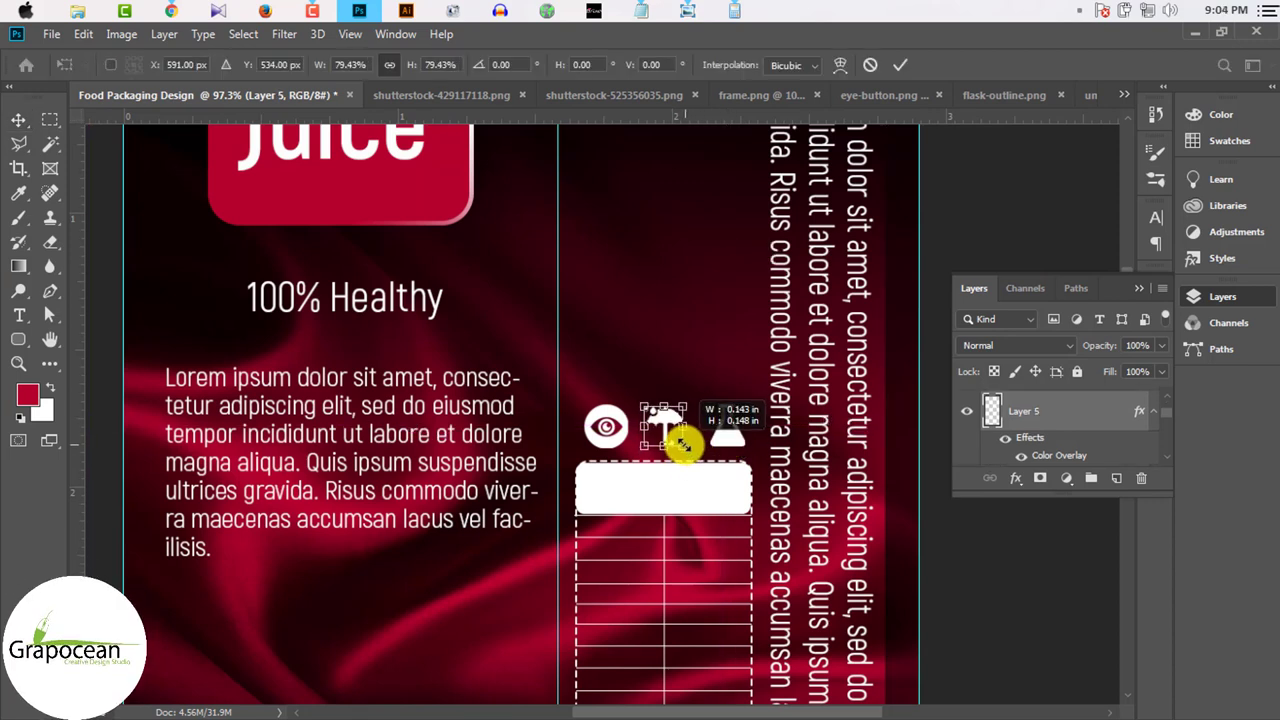
{"action": "left_click_drag", "start_coordinate": [683, 445], "coordinate": [674, 418]}
{"action": "scroll", "coordinate": [676, 427], "scroll_direction": "up", "scroll_amount": 3}
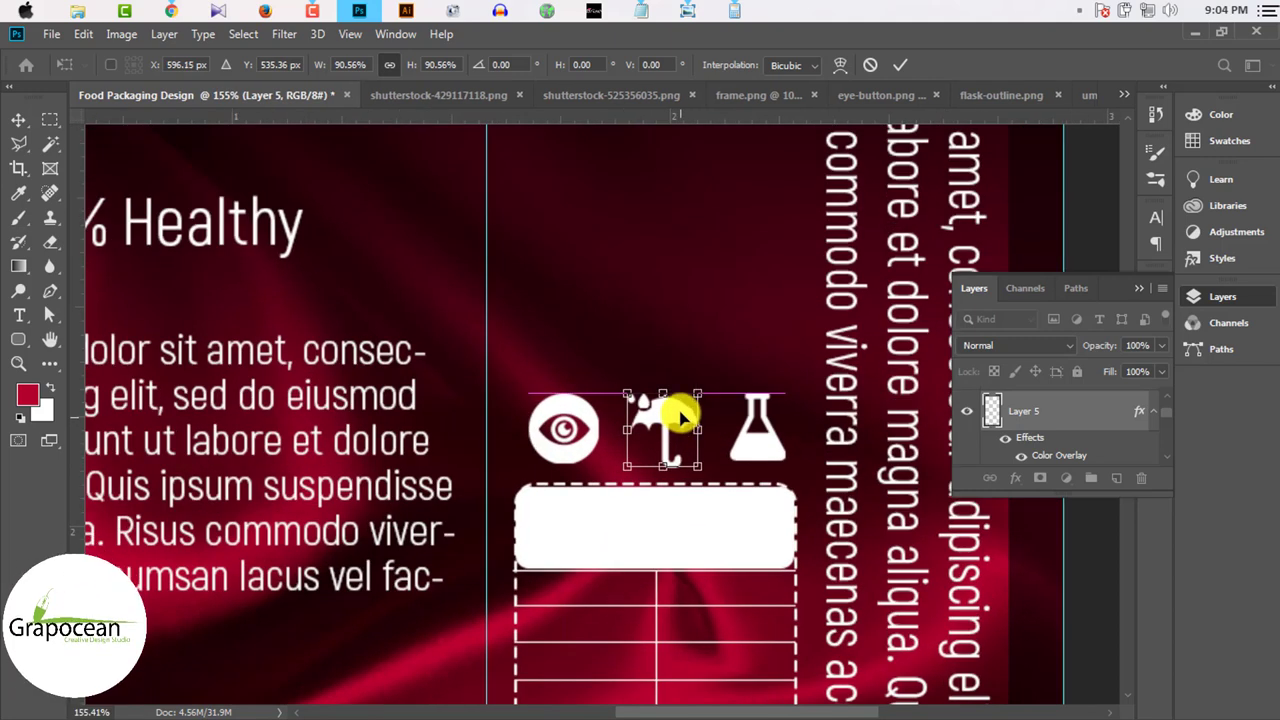
{"action": "left_click", "coordinate": [898, 63]}
{"action": "scroll", "coordinate": [748, 400], "scroll_direction": "down", "scroll_amount": 3}
{"action": "scroll", "coordinate": [794, 443], "scroll_direction": "down", "scroll_amount": 4}
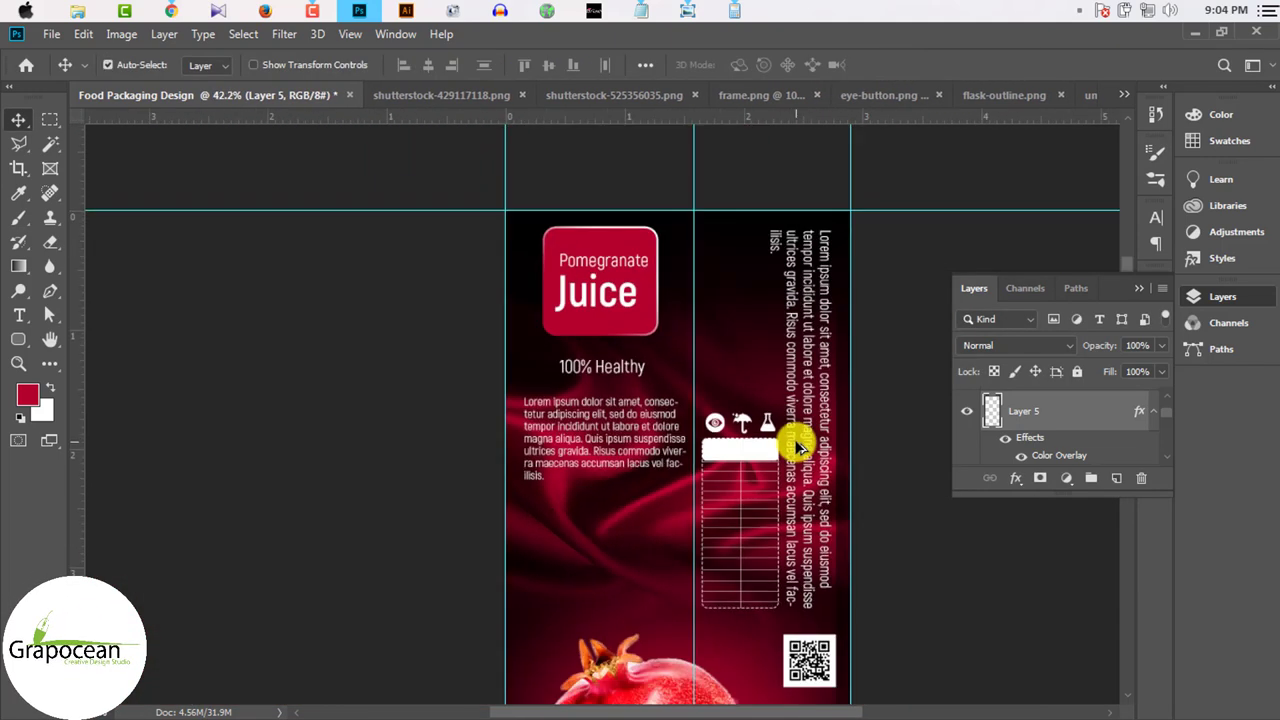
{"action": "scroll", "coordinate": [772, 440], "scroll_direction": "down", "scroll_amount": 2}
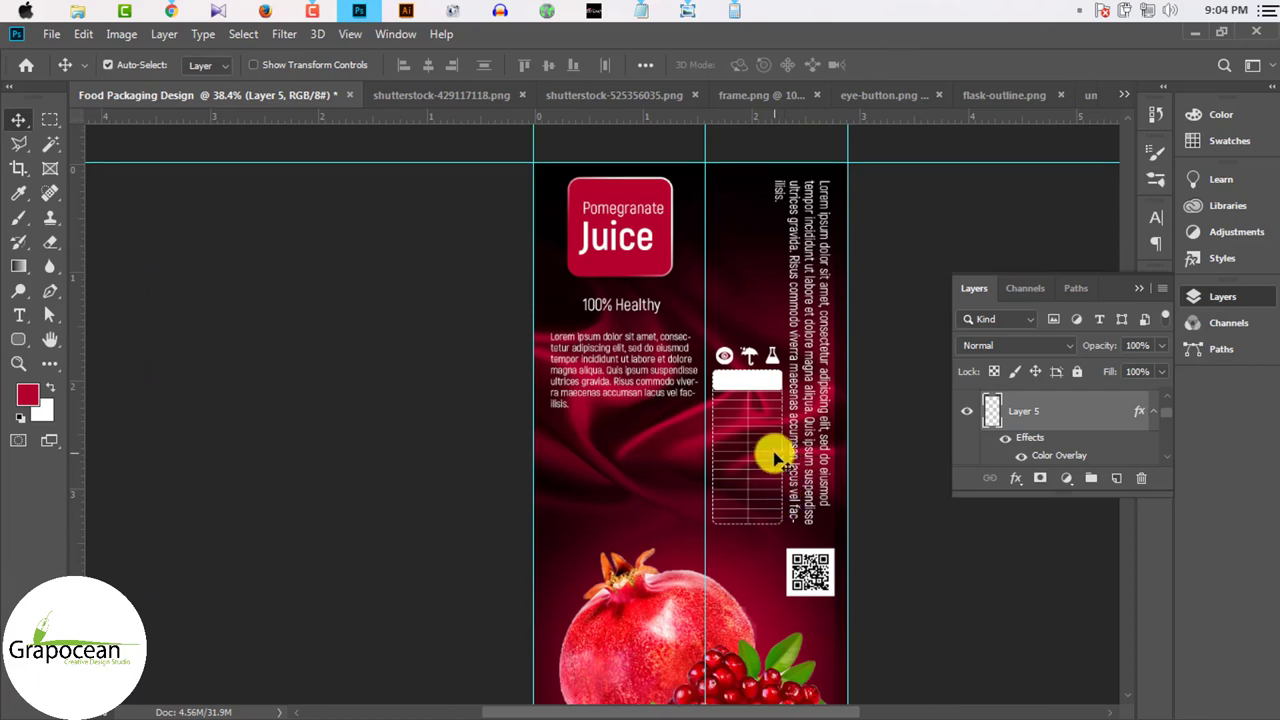
{"action": "scroll", "coordinate": [771, 451], "scroll_direction": "down", "scroll_amount": 2}
{"action": "scroll", "coordinate": [766, 500], "scroll_direction": "down", "scroll_amount": 1}
{"action": "scroll", "coordinate": [777, 480], "scroll_direction": "up", "scroll_amount": 1}
{"action": "scroll", "coordinate": [765, 380], "scroll_direction": "up", "scroll_amount": 5}
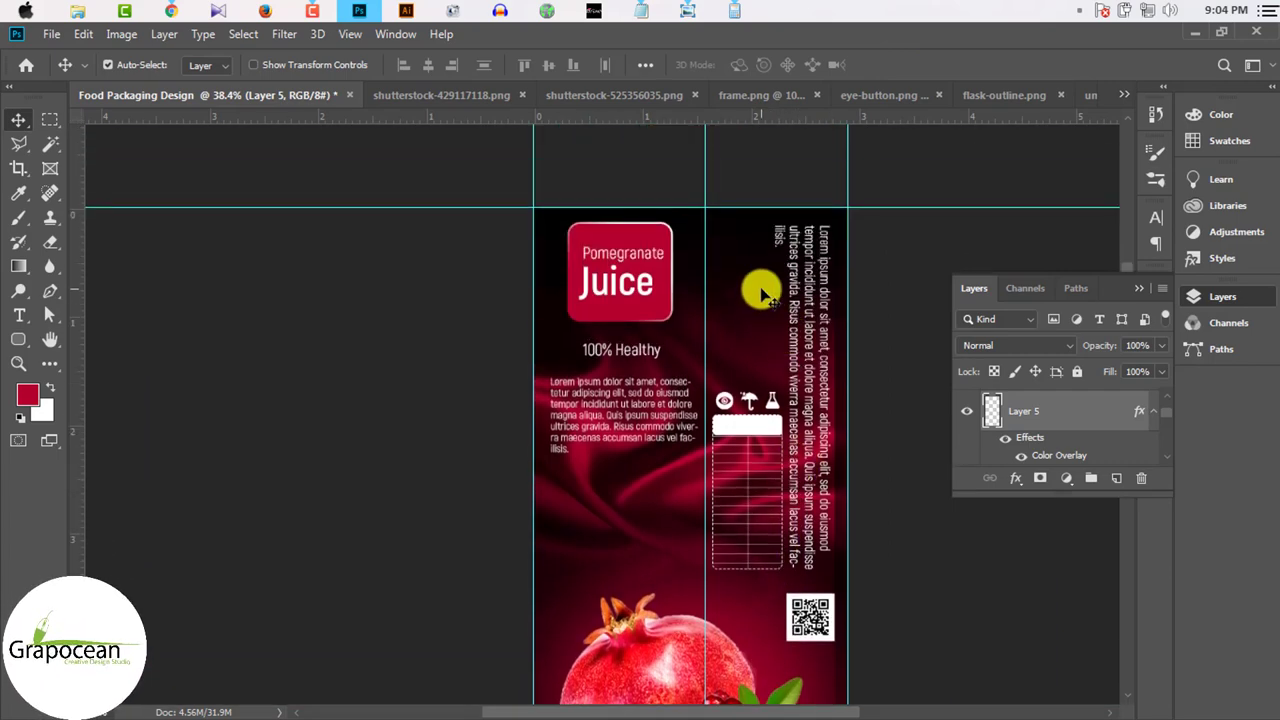
{"action": "scroll", "coordinate": [757, 286], "scroll_direction": "up", "scroll_amount": 1}
Step: Add a three-line white text label 'Botch:', 'imp:', 'Exp:' above the icon row on the side panel
{"action": "left_click", "coordinate": [27, 314]}
{"action": "left_click", "coordinate": [699, 262]}
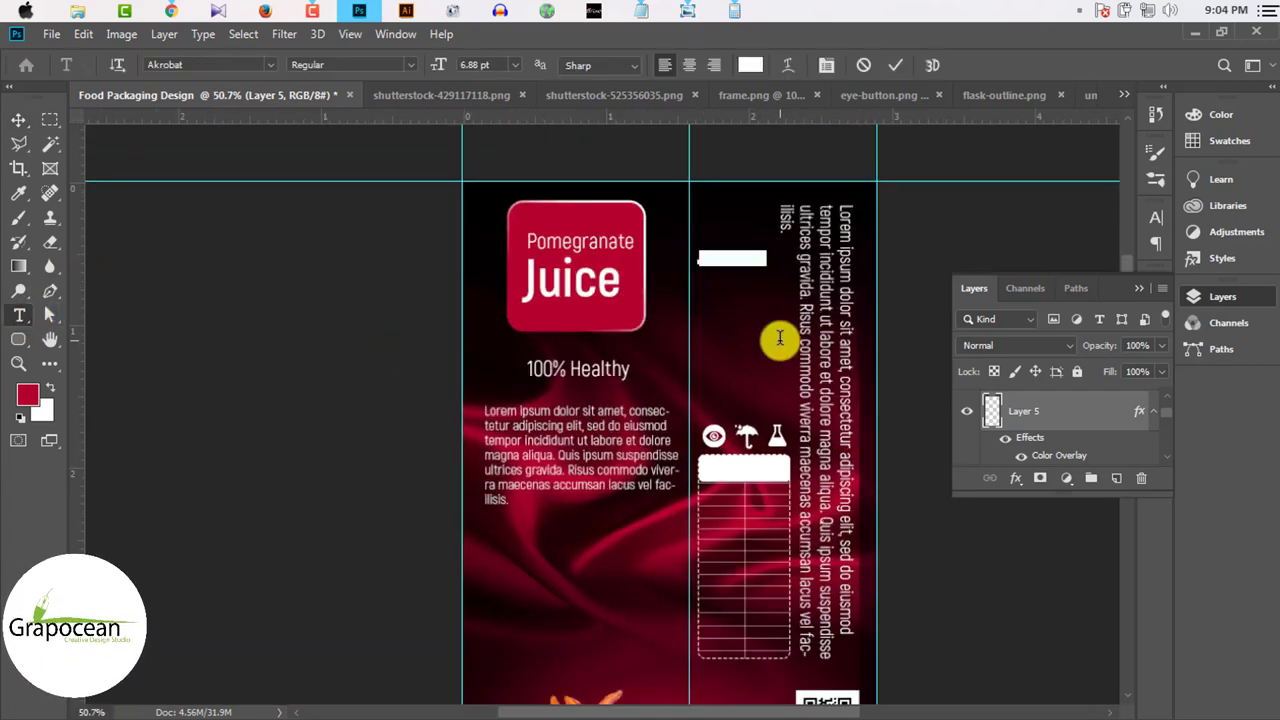
{"action": "key", "text": "BackSpace"}
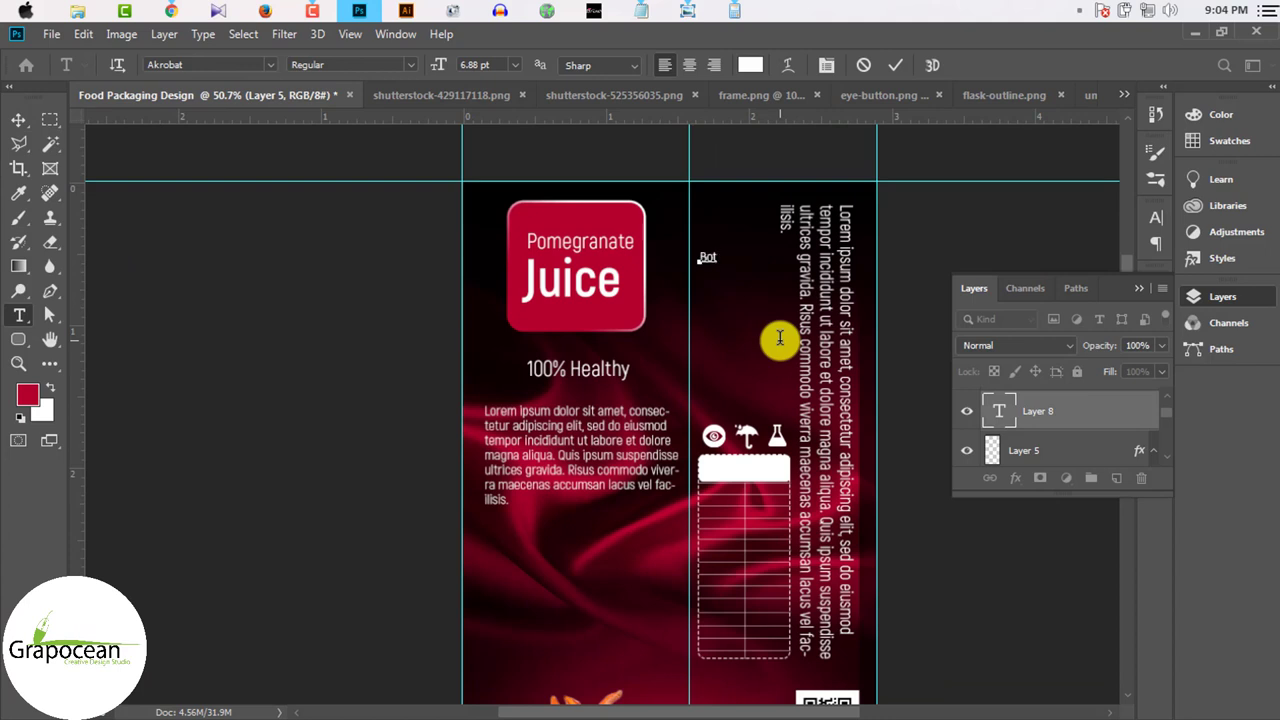
{"action": "type", "text": "ch: E"}
{"action": "type", "text": "xp"}
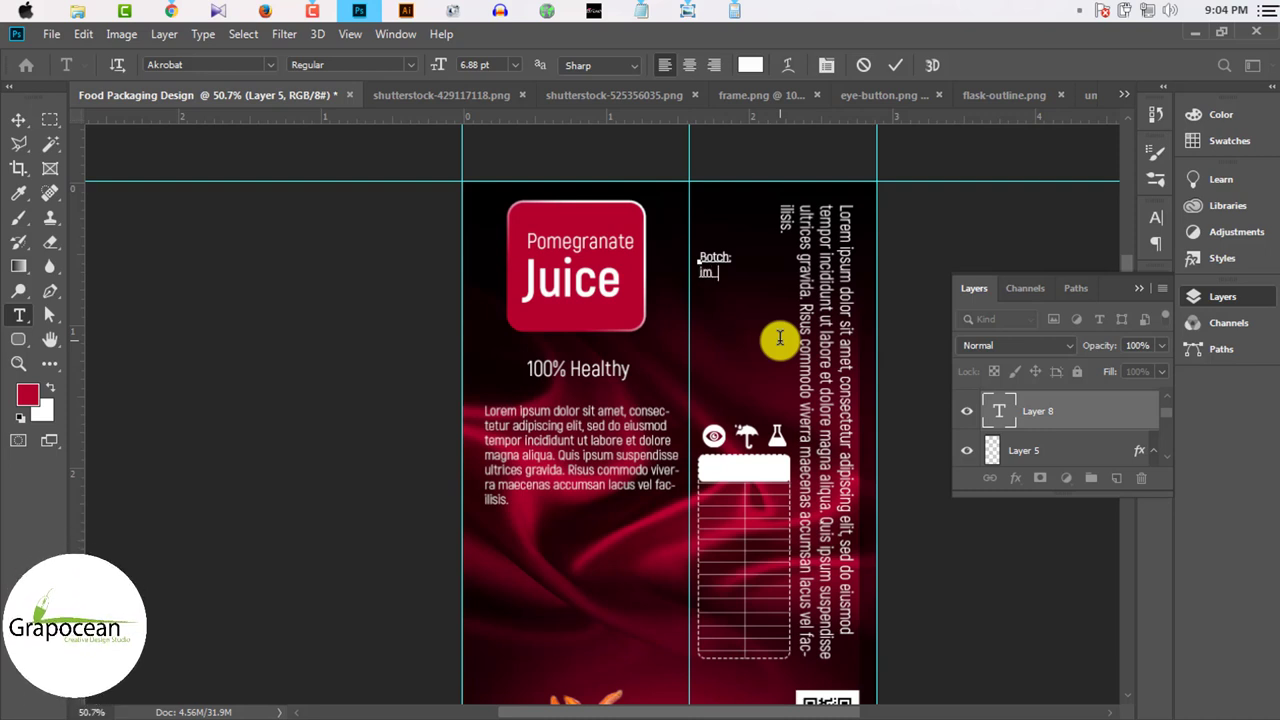
{"action": "type", "text": "p: "}
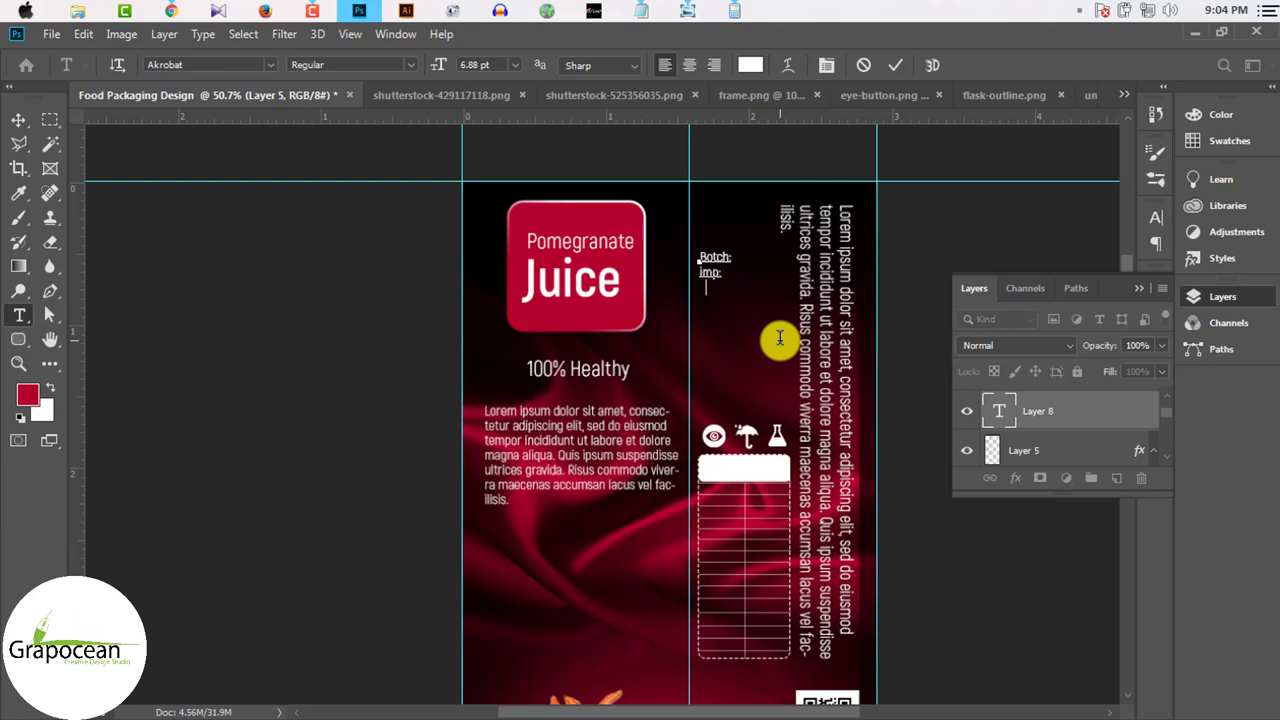
{"action": "type", "text": "Exp:"}
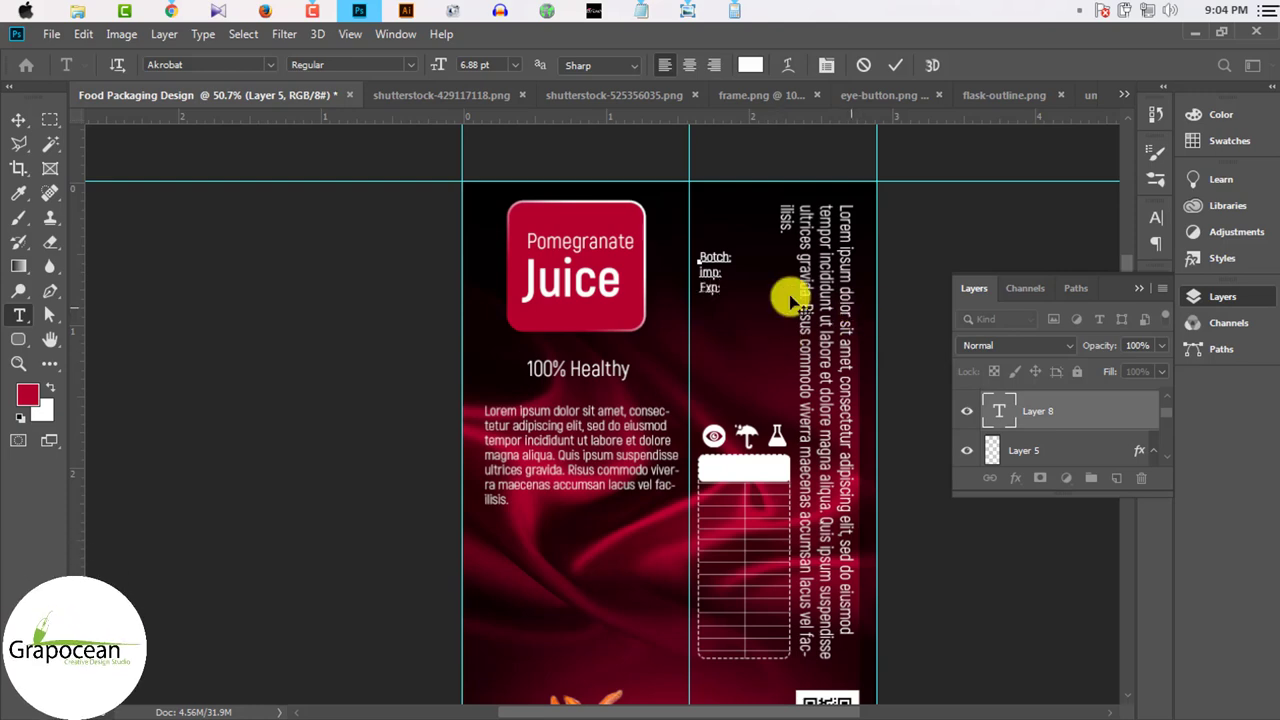
{"action": "key", "text": "ctrl+Return"}
{"action": "key", "text": "v"}
{"action": "scroll", "coordinate": [720, 266], "scroll_direction": "up", "scroll_amount": 1}
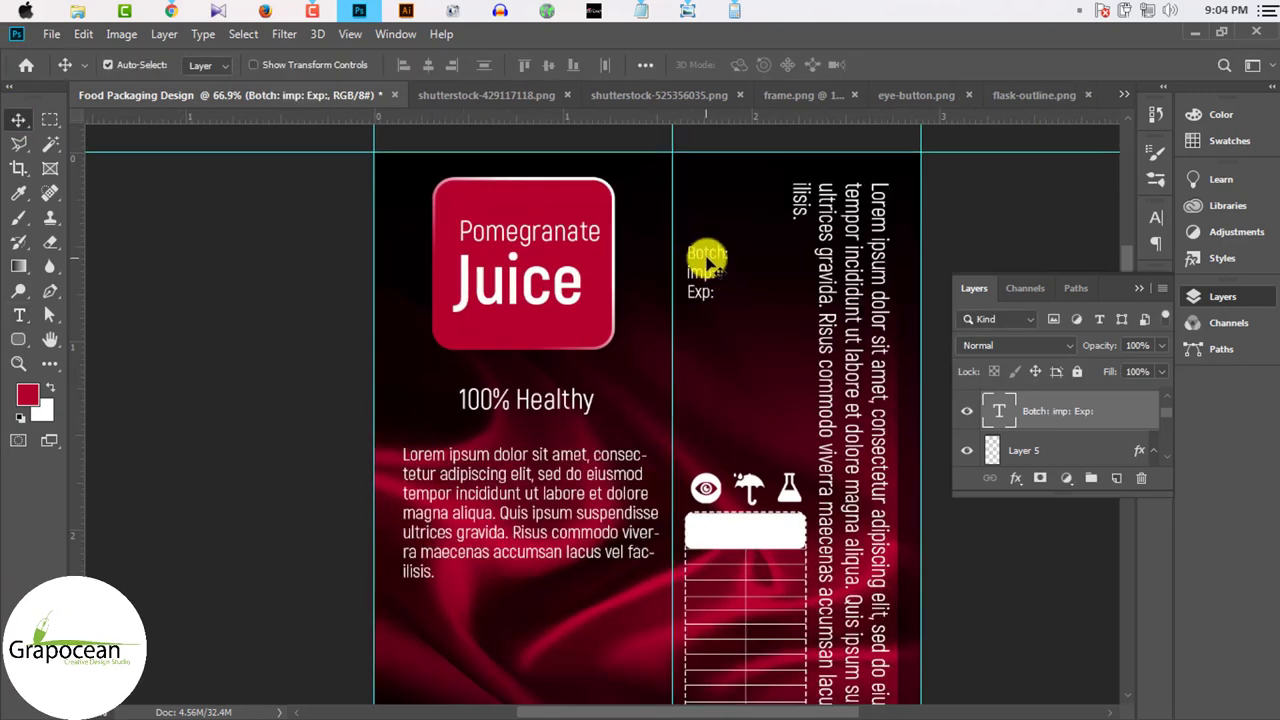
{"action": "left_click_drag", "start_coordinate": [700, 298], "coordinate": [701, 300]}
{"action": "scroll", "coordinate": [745, 320], "scroll_direction": "down", "scroll_amount": 4}
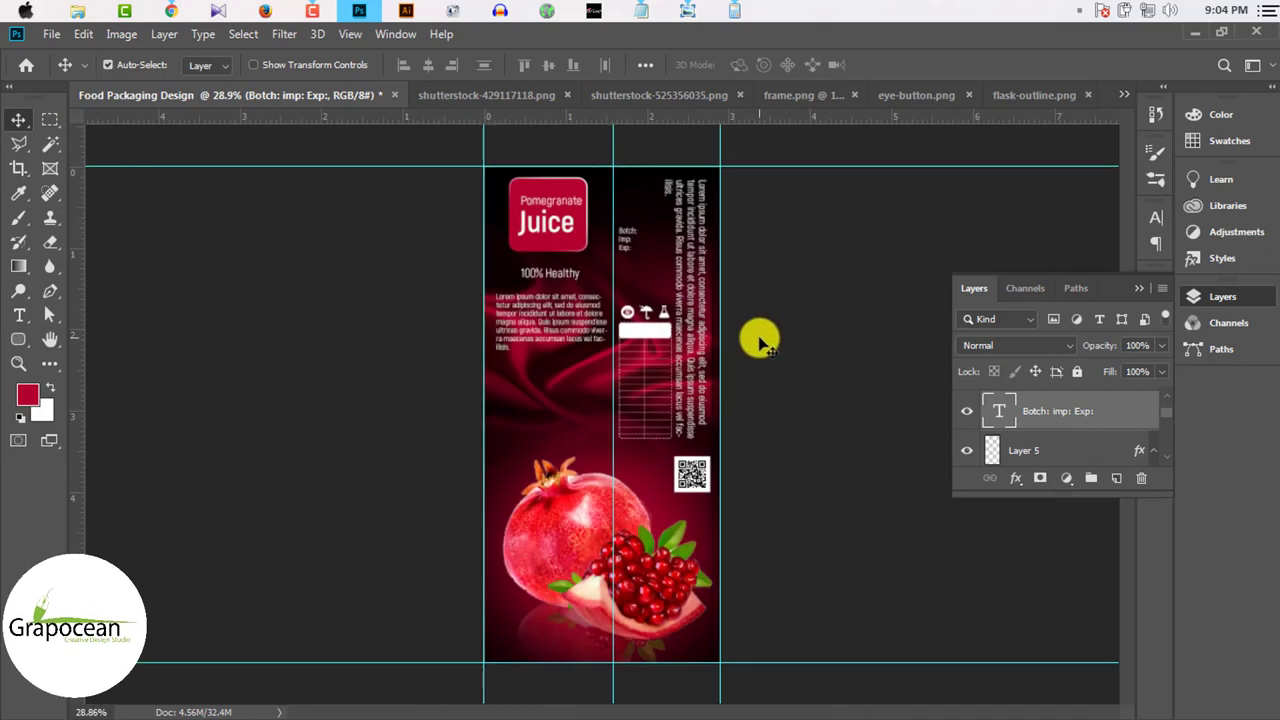
{"action": "scroll", "coordinate": [565, 415], "scroll_direction": "up", "scroll_amount": 2}
{"action": "scroll", "coordinate": [590, 405], "scroll_direction": "up", "scroll_amount": 2}
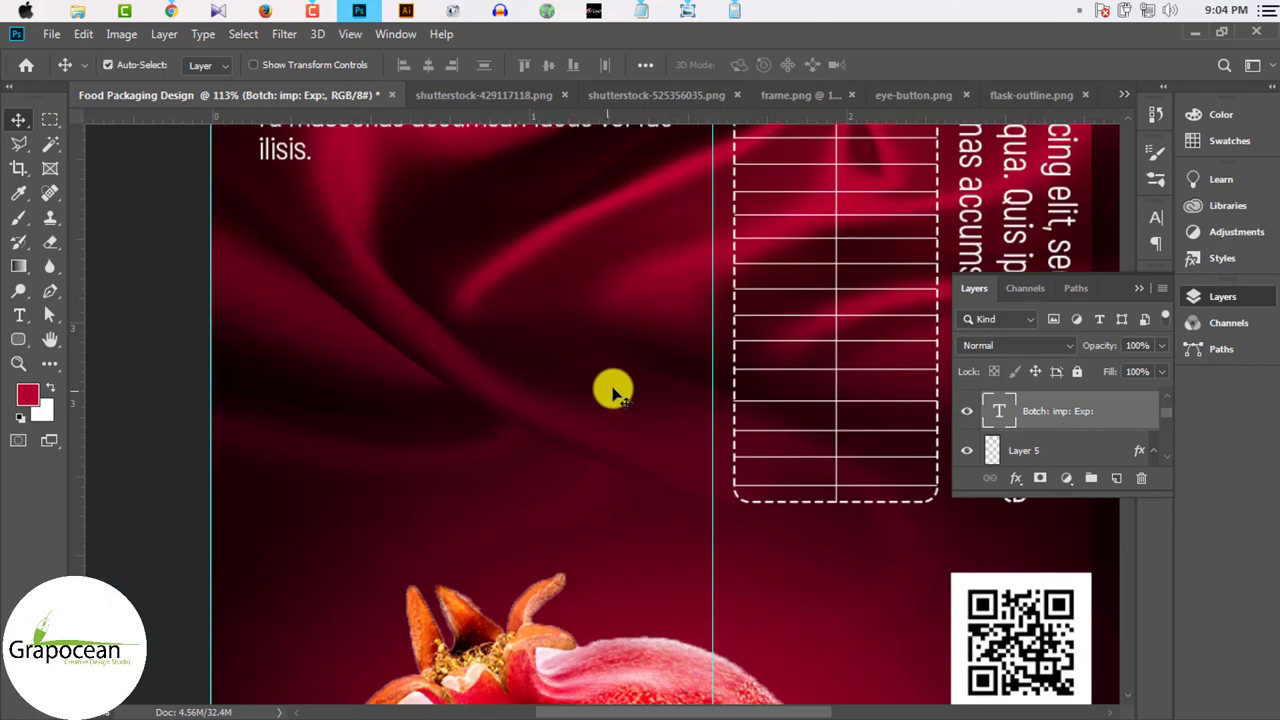
{"action": "scroll", "coordinate": [620, 388], "scroll_direction": "up", "scroll_amount": 2}
{"action": "scroll", "coordinate": [626, 371], "scroll_direction": "down", "scroll_amount": 3}
{"action": "scroll", "coordinate": [626, 371], "scroll_direction": "down", "scroll_amount": 3}
{"action": "scroll", "coordinate": [626, 371], "scroll_direction": "down", "scroll_amount": 5}
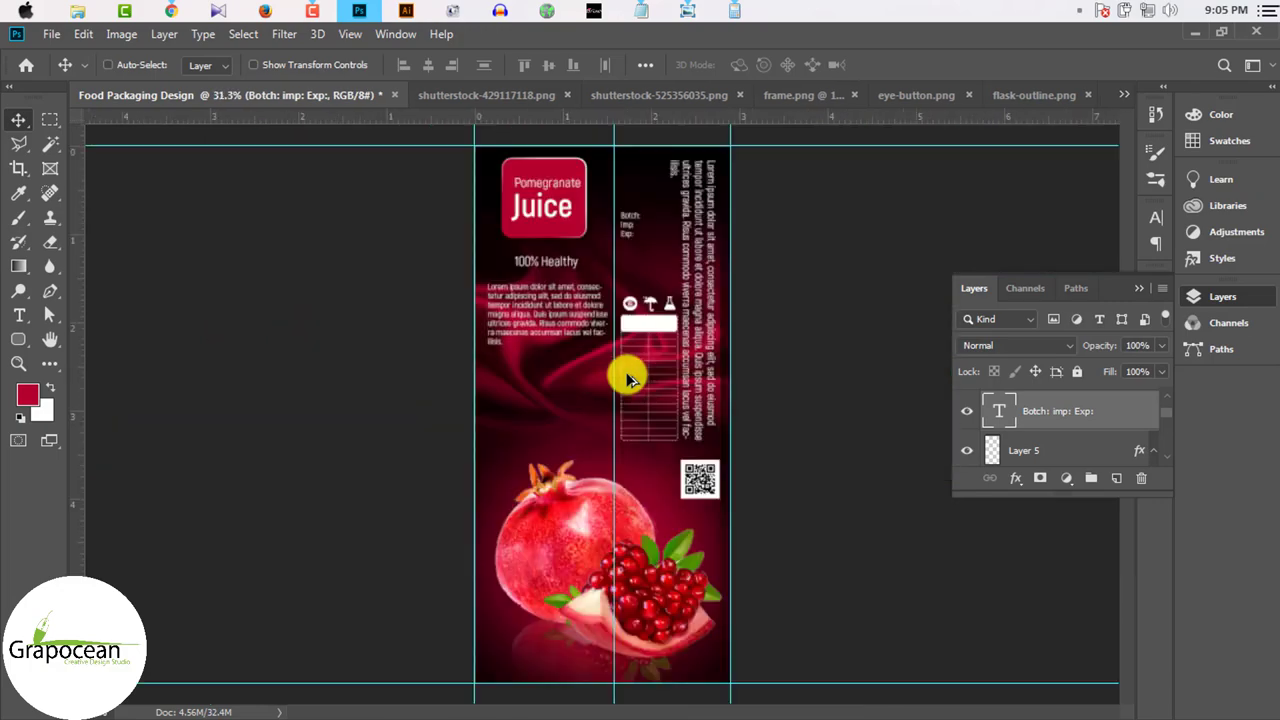